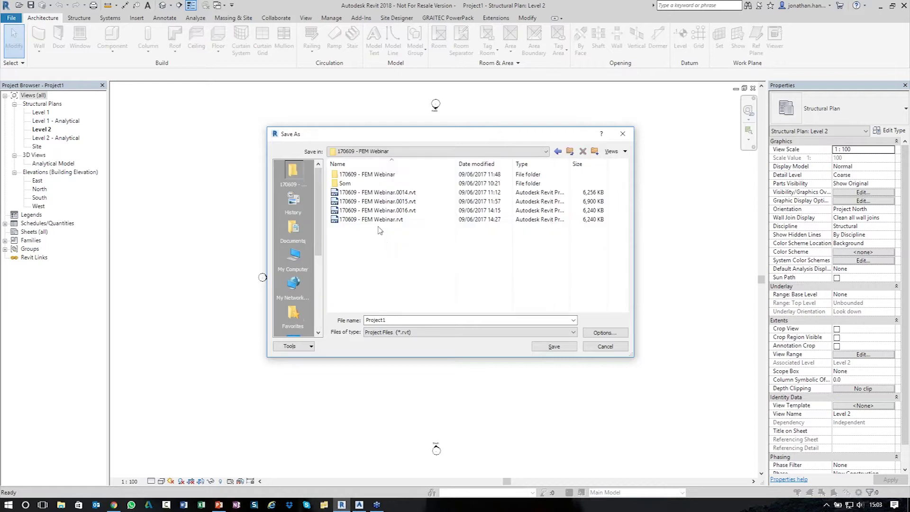
Step: Save the project as 170609 - FEM Webinar.rvt over the existing file
{"action": "left_click", "coordinate": [554, 346]}
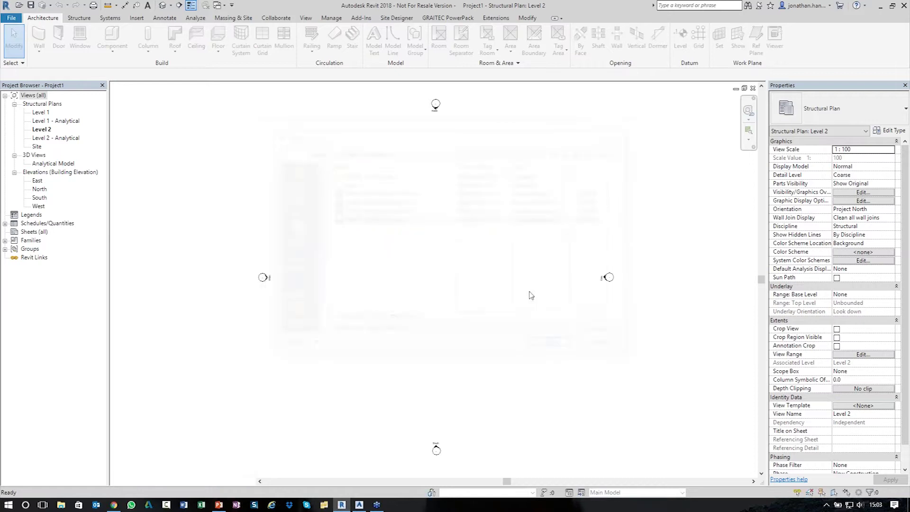
{"action": "left_click", "coordinate": [446, 262]}
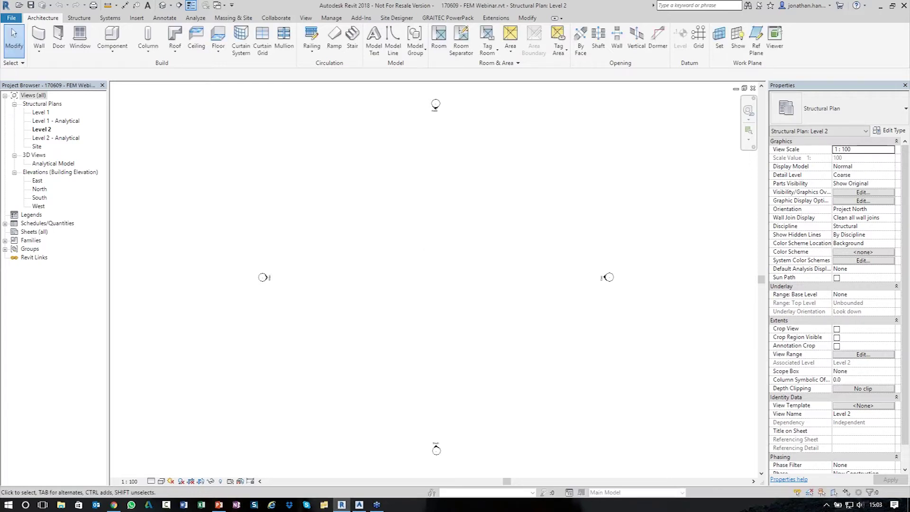
Step: In the Level 1 plan, draw five aligned horizontal grid lines of equal length, spaced 4000 mm apart from the lowest upward
{"action": "double_click", "coordinate": [40, 113]}
{"action": "middle_click_drag", "start_coordinate": [446, 243], "coordinate": [440, 233]}
{"action": "left_click", "coordinate": [702, 50]}
{"action": "left_click", "coordinate": [550, 364]}
{"action": "left_click", "coordinate": [382, 337]}
{"action": "left_click", "coordinate": [548, 336]}
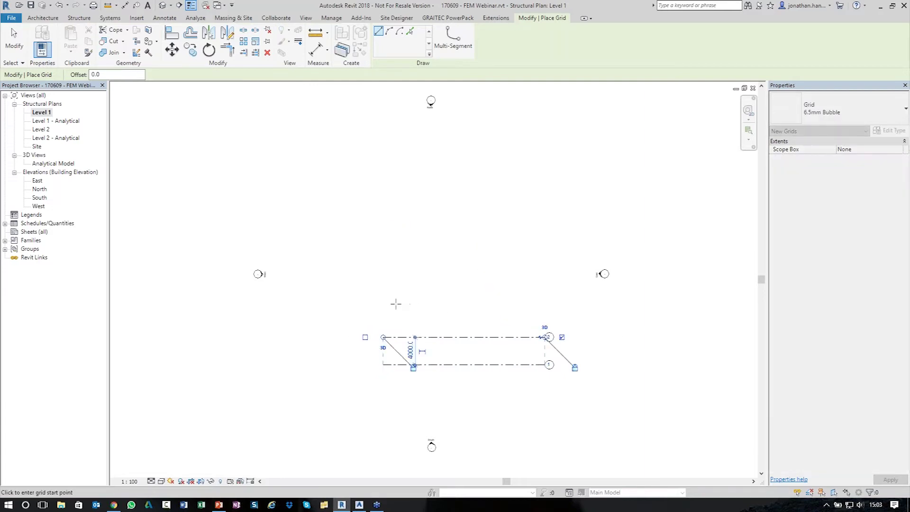
{"action": "left_click", "coordinate": [383, 310]}
{"action": "left_click", "coordinate": [545, 309]}
{"action": "left_click", "coordinate": [383, 282]}
{"action": "left_click", "coordinate": [545, 282]}
{"action": "left_click", "coordinate": [382, 255]}
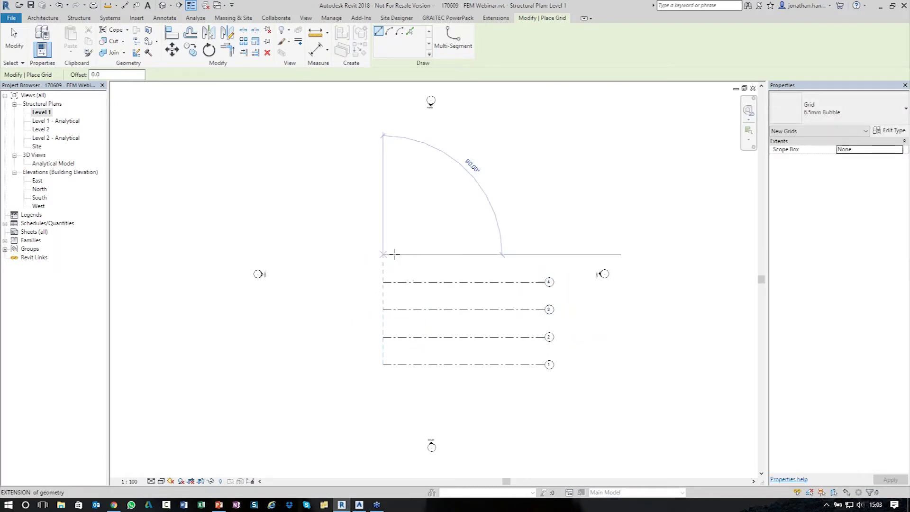
{"action": "left_click", "coordinate": [545, 254]}
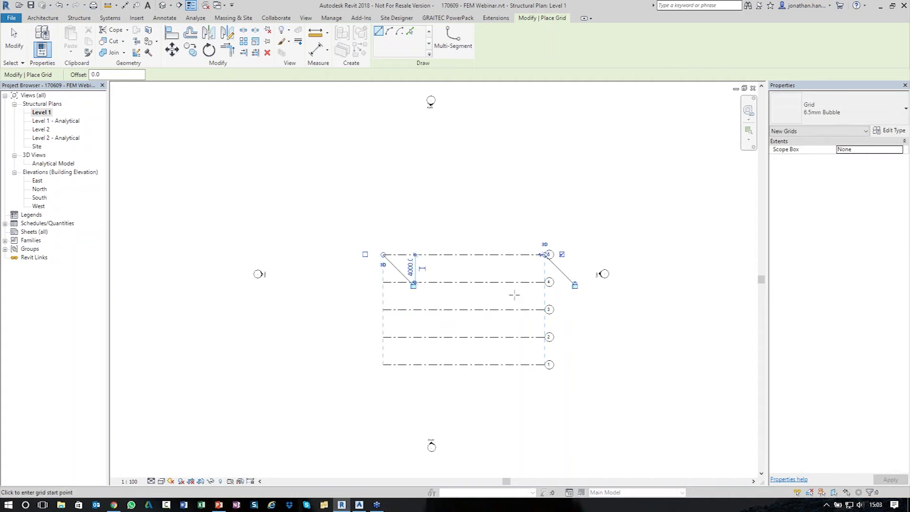
Step: Draw a vertical grid line downward across the five horizontal grids near their bubbles and label it A
{"action": "left_click", "coordinate": [521, 238]}
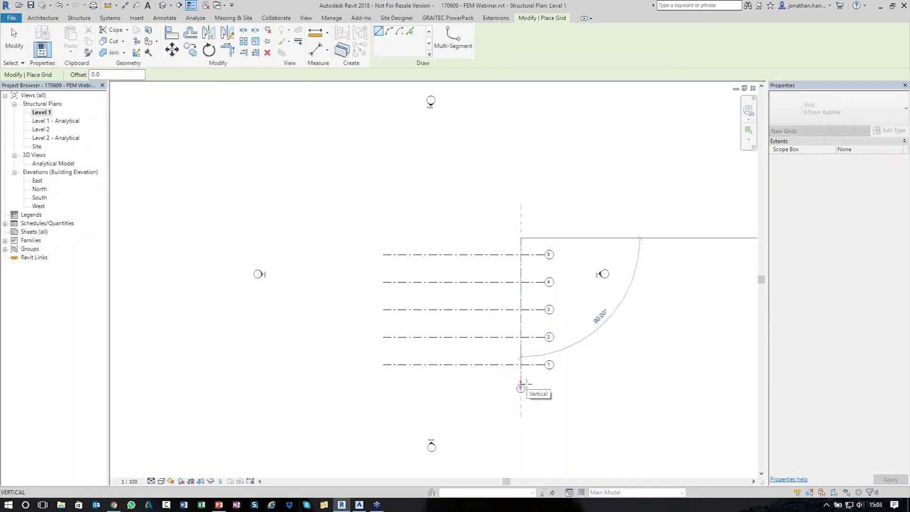
{"action": "left_click", "coordinate": [520, 383]}
{"action": "scroll", "coordinate": [520, 382], "scroll_direction": "up", "scroll_amount": 4}
{"action": "left_click", "coordinate": [521, 388]}
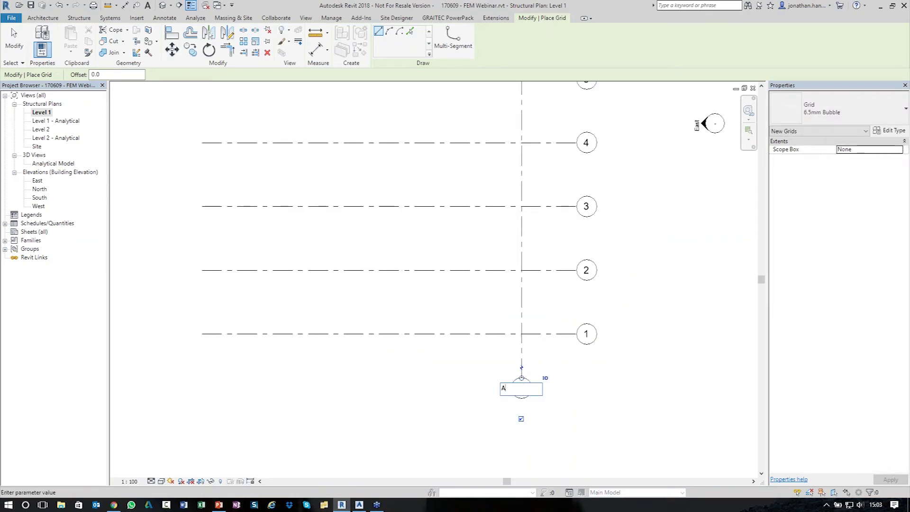
{"action": "scroll", "coordinate": [534, 402], "scroll_direction": "down", "scroll_amount": 3}
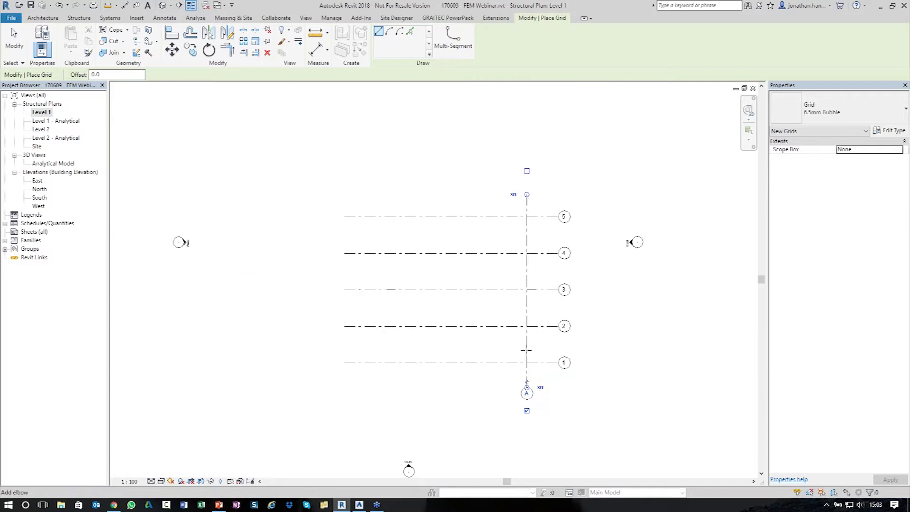
Step: Draw two more evenly spaced vertical grid lines to the left of grid A, with their ends aligned to it
{"action": "left_click", "coordinate": [481, 194]}
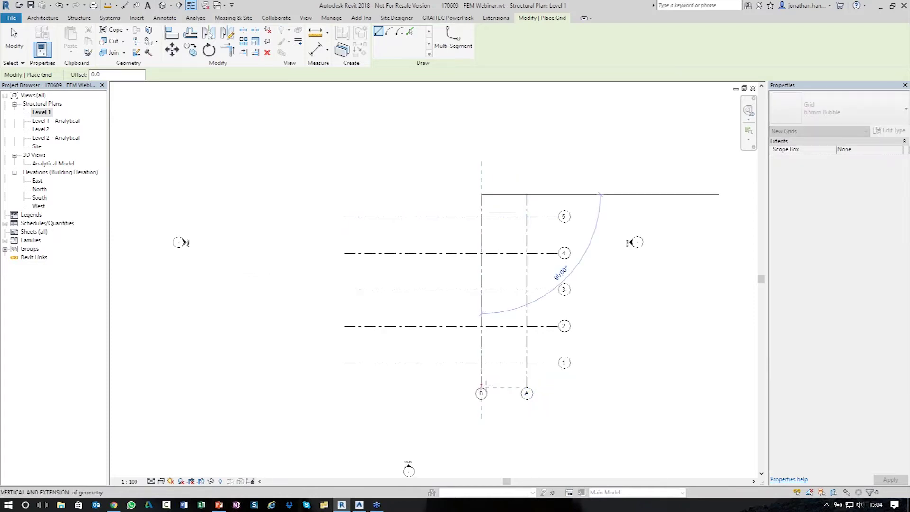
{"action": "left_click", "coordinate": [481, 388]}
{"action": "left_click", "coordinate": [436, 195]}
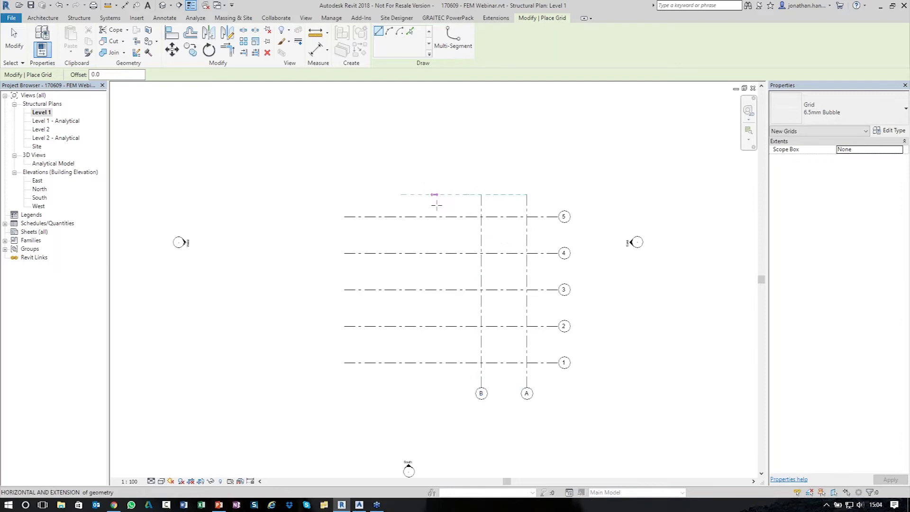
{"action": "left_click", "coordinate": [438, 383]}
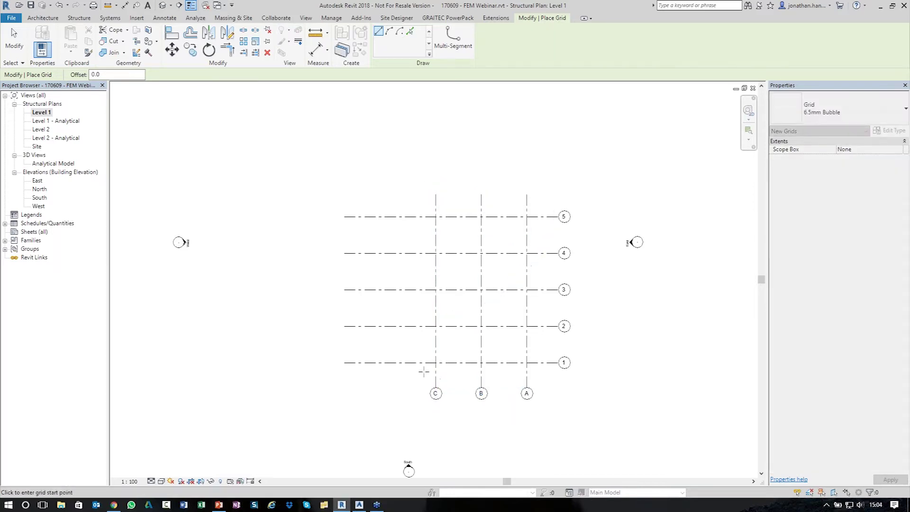
{"action": "key", "text": "Escape"}
{"action": "key", "text": "Escape"}
Step: Shorten the horizontal grids to just beyond grids C and A, and lower the vertical grids' upper ends to just above grid 5
{"action": "left_click", "coordinate": [345, 364]}
{"action": "left_click_drag", "start_coordinate": [403, 366], "coordinate": [421, 364]}
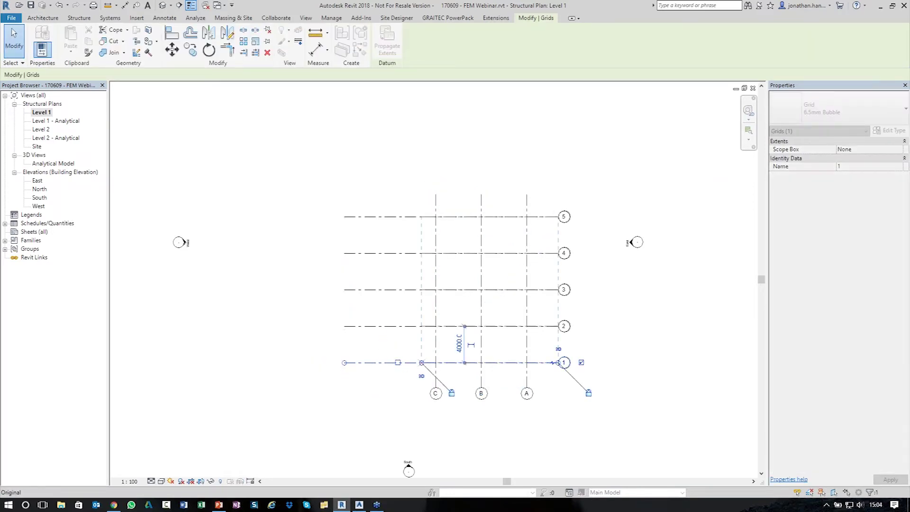
{"action": "left_click", "coordinate": [551, 245]}
{"action": "left_click", "coordinate": [551, 219]}
{"action": "left_click_drag", "start_coordinate": [557, 217], "coordinate": [526, 203]}
{"action": "left_click", "coordinate": [531, 201]}
{"action": "left_click", "coordinate": [527, 199]}
{"action": "left_click", "coordinate": [564, 218]}
{"action": "middle_click_drag", "start_coordinate": [567, 223], "coordinate": [464, 198]}
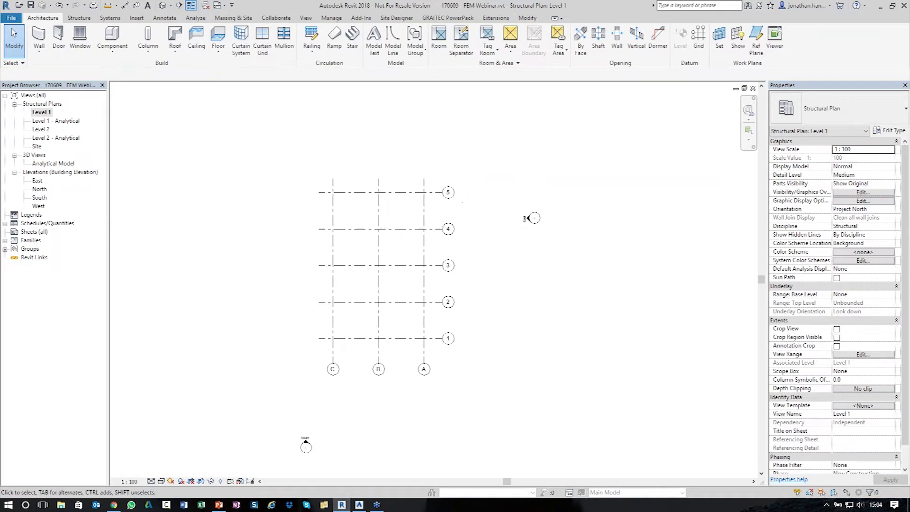
{"action": "middle_click_drag", "start_coordinate": [437, 278], "coordinate": [453, 251]}
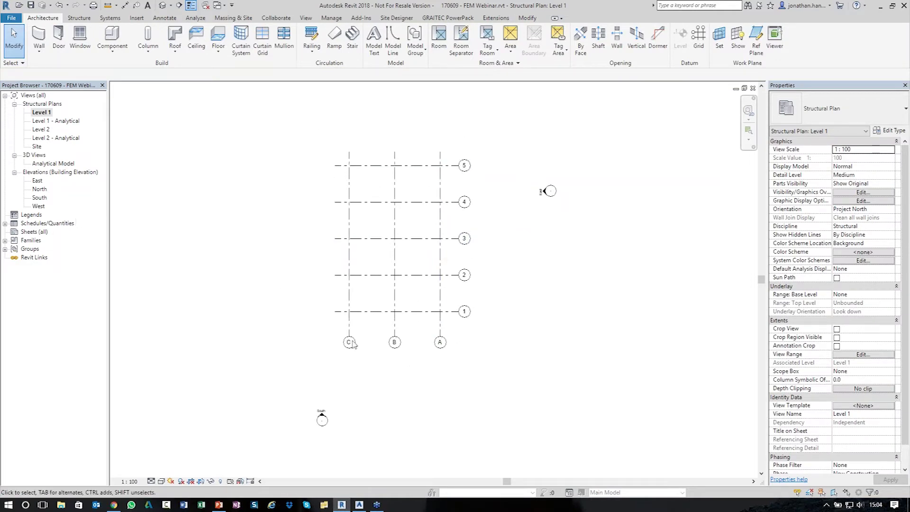
Step: In the East elevation, adjust both ends of the Level 1 and Level 2 lines to just beyond grids 1 and 5
{"action": "double_click", "coordinate": [42, 181]}
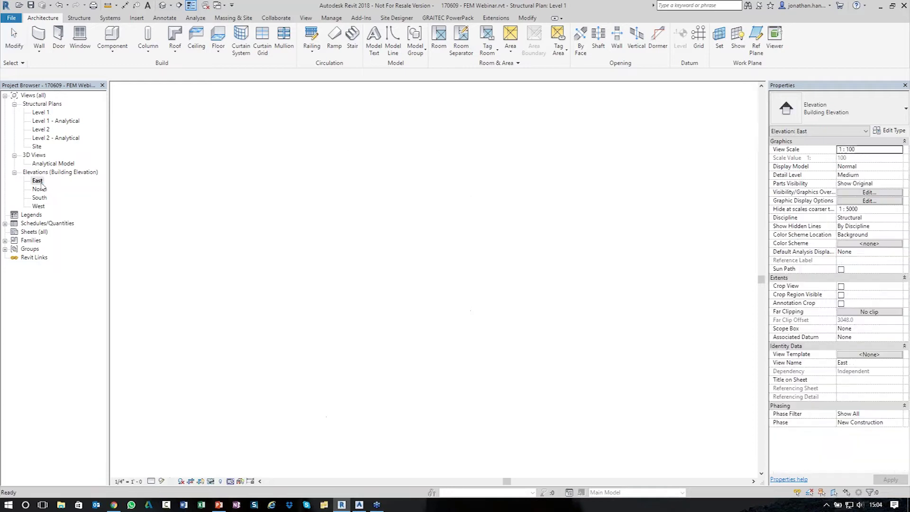
{"action": "left_click", "coordinate": [626, 285]}
{"action": "scroll", "coordinate": [627, 284], "scroll_direction": "down", "scroll_amount": 1}
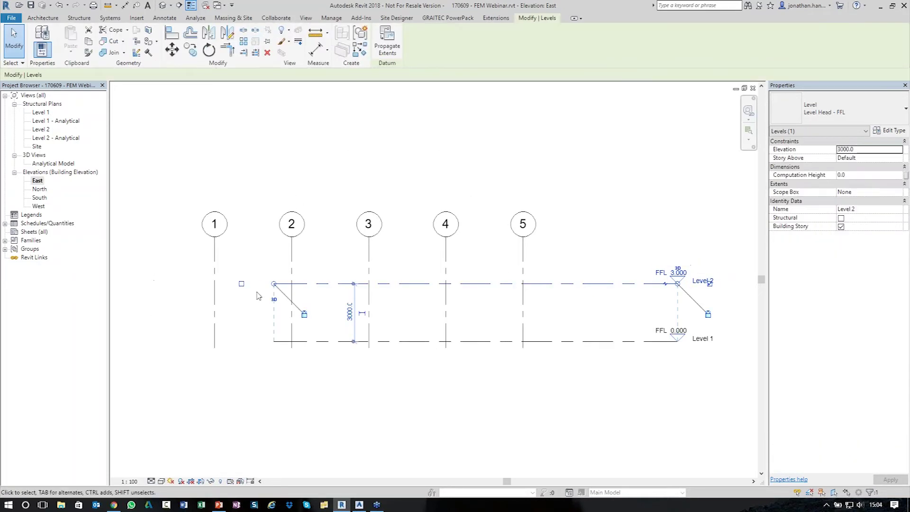
{"action": "left_click_drag", "start_coordinate": [273, 284], "coordinate": [203, 284]}
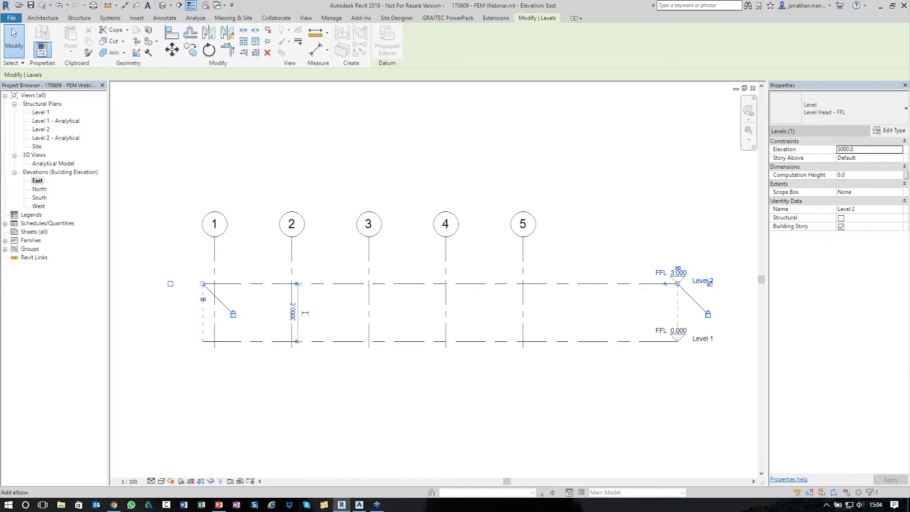
{"action": "left_click_drag", "start_coordinate": [677, 285], "coordinate": [558, 284]}
{"action": "key", "text": "Escape"}
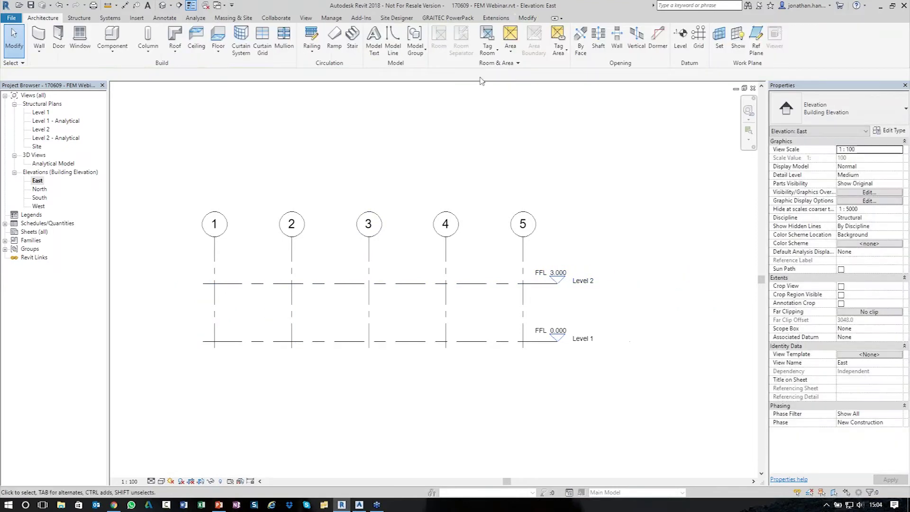
Step: Add a level 1800 mm above Level 2, aligned with the ends of the existing level lines
{"action": "left_click", "coordinate": [680, 38]}
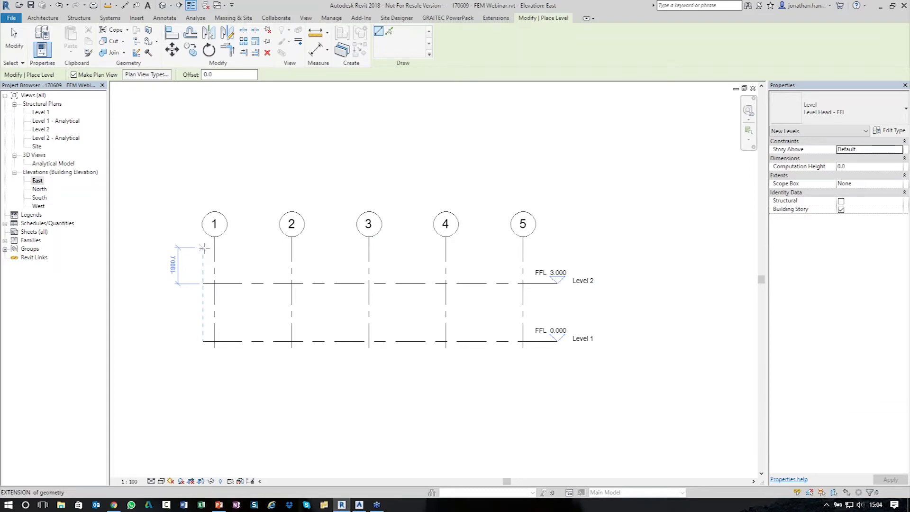
{"action": "left_click", "coordinate": [203, 249]}
{"action": "left_click", "coordinate": [558, 249]}
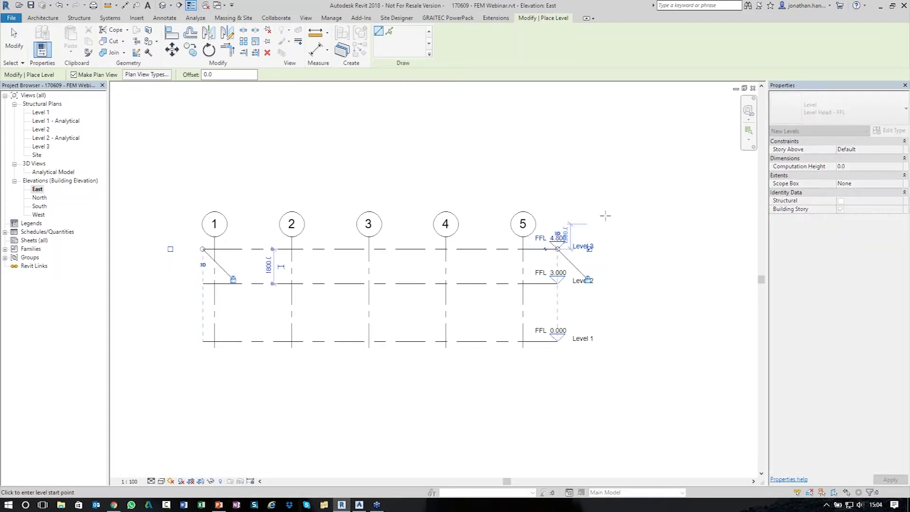
{"action": "key", "text": "Escape"}
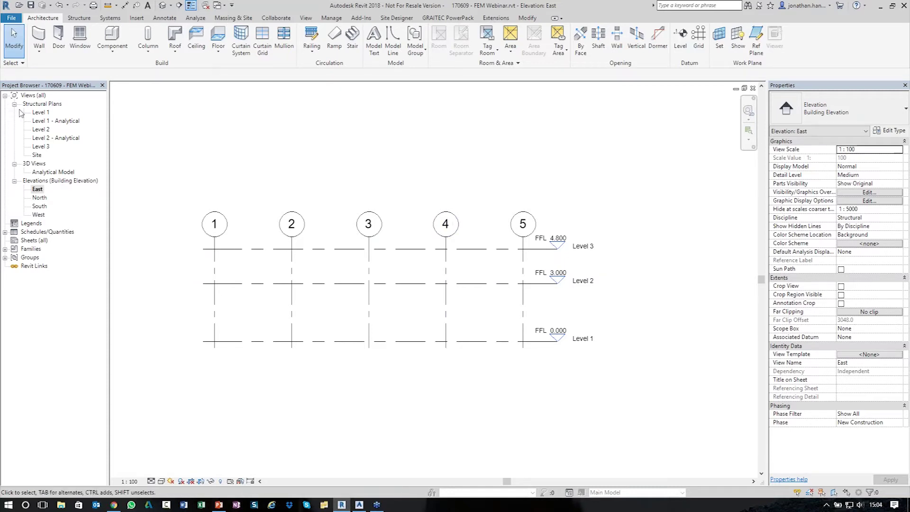
Step: In the Level 1 plan, place 1800 x 1200 x 450mm isolated rectangular footings at all intersections of grids 1–5 and A–C
{"action": "double_click", "coordinate": [40, 114]}
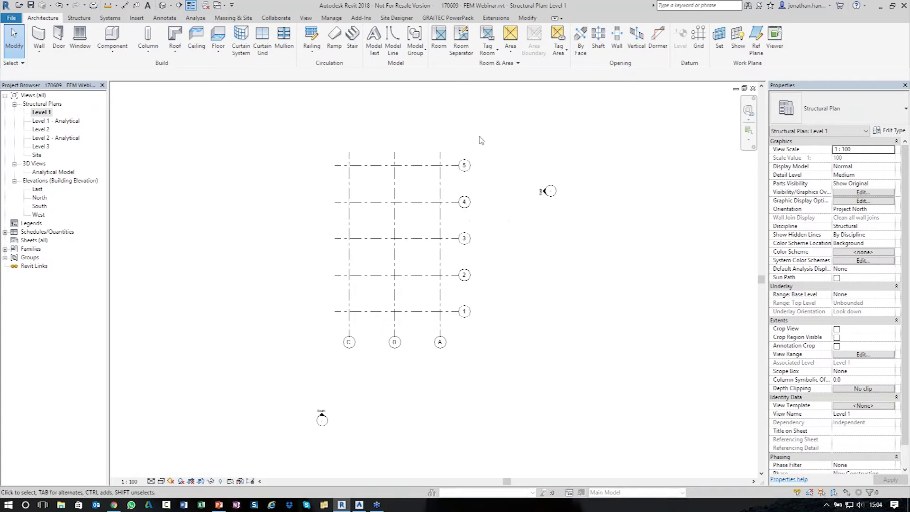
{"action": "left_click", "coordinate": [87, 19]}
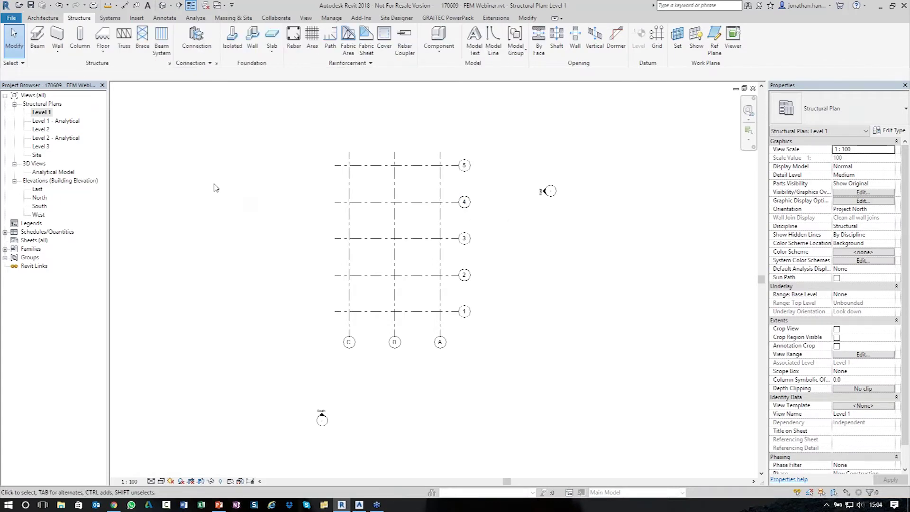
{"action": "left_click", "coordinate": [232, 38]}
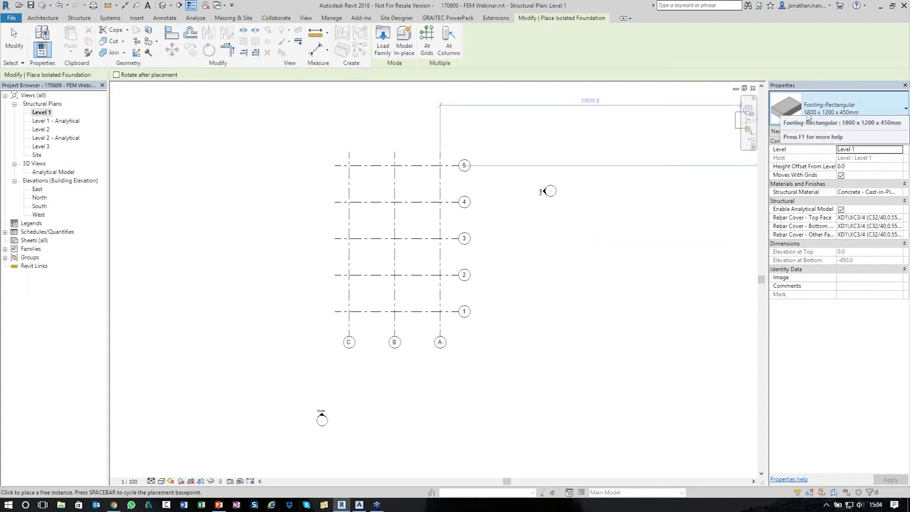
{"action": "left_click", "coordinate": [426, 45]}
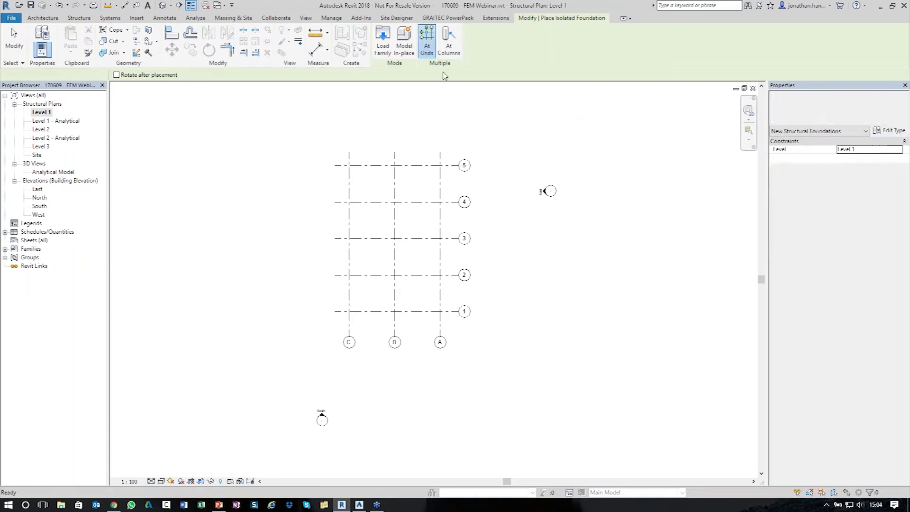
{"action": "left_click_drag", "start_coordinate": [451, 321], "coordinate": [406, 214]}
{"action": "left_click_drag", "start_coordinate": [346, 162], "coordinate": [346, 163]}
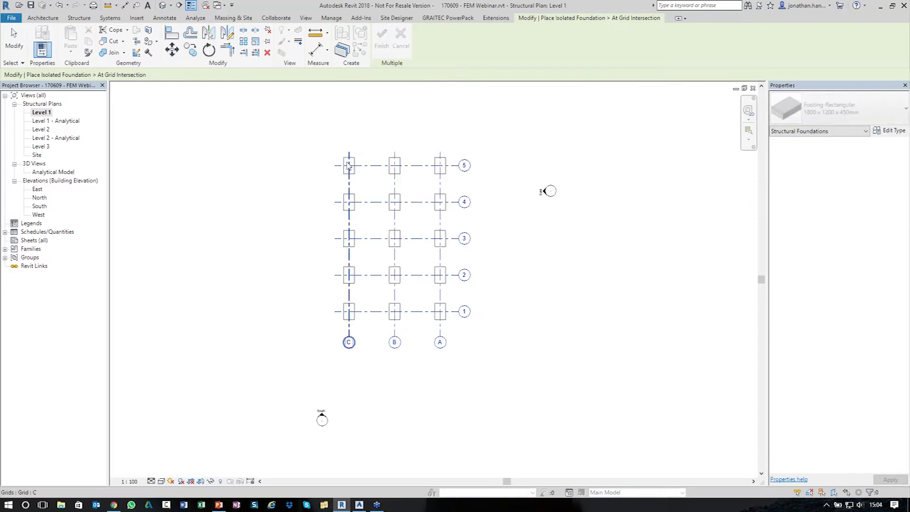
{"action": "left_click", "coordinate": [380, 46]}
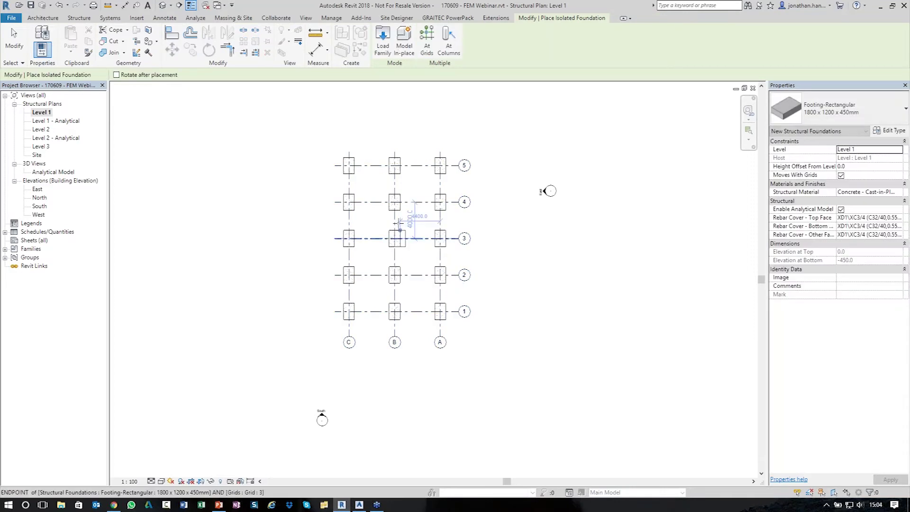
Step: Delete the footings on grid B at grids 2 to 4 and all the footings along grid 3
{"action": "key", "text": "Escape"}
{"action": "left_click_drag", "start_coordinate": [383, 185], "coordinate": [418, 292]}
{"action": "key", "text": "Delete"}
{"action": "left_click_drag", "start_coordinate": [329, 221], "coordinate": [450, 255]}
{"action": "key", "text": "Delete"}
{"action": "middle_click_drag", "start_coordinate": [505, 265], "coordinate": [523, 275]}
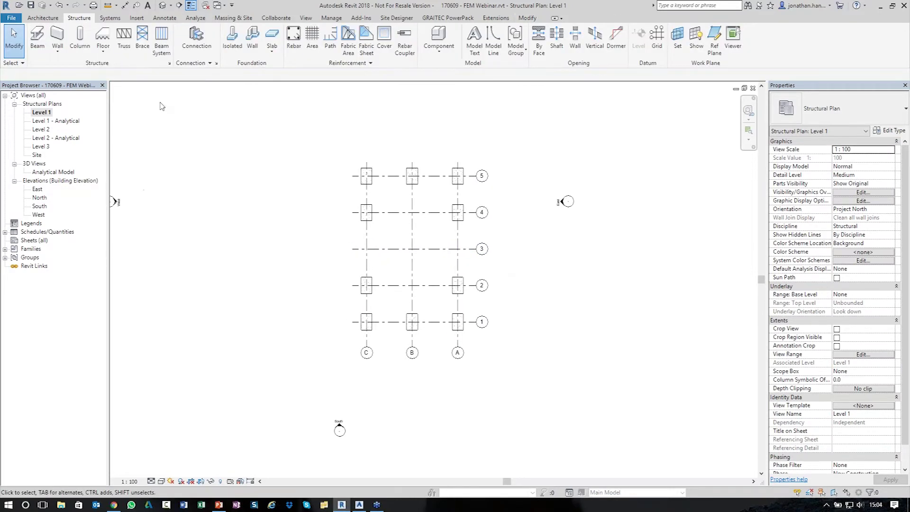
Step: Open the default 3D view of the footings and set it to the Shaded visual style with Fine detail level
{"action": "left_click", "coordinate": [162, 5]}
{"action": "middle_click_drag", "start_coordinate": [444, 279], "coordinate": [465, 280], "text": "shift"}
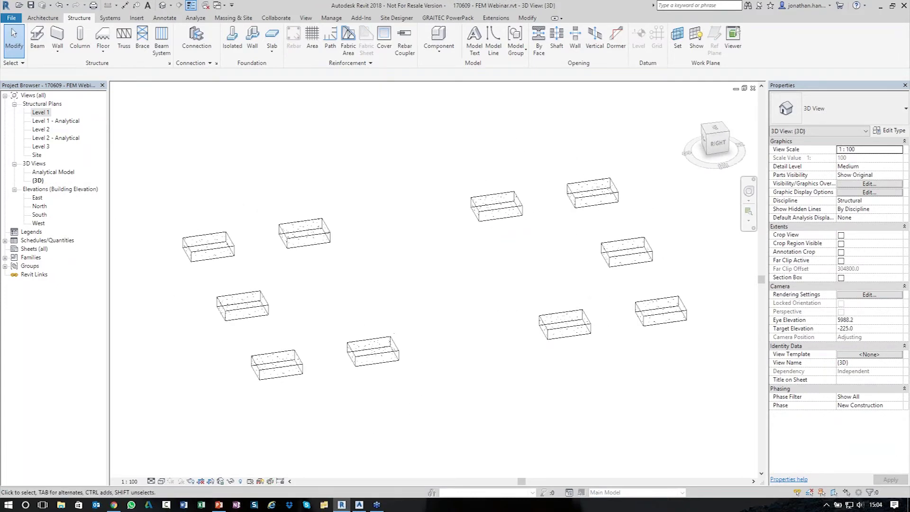
{"action": "left_click", "coordinate": [162, 481]}
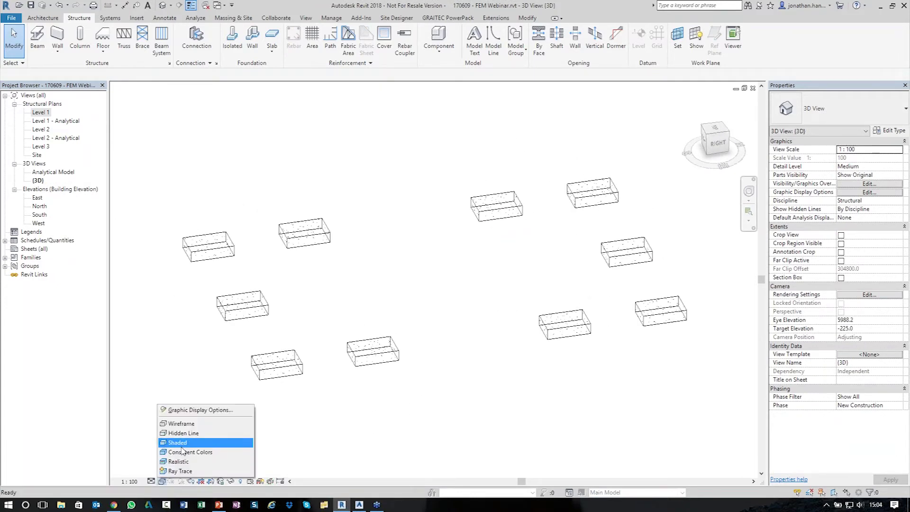
{"action": "left_click", "coordinate": [197, 438]}
{"action": "left_click", "coordinate": [150, 480]}
{"action": "left_click", "coordinate": [163, 470]}
{"action": "middle_click_drag", "start_coordinate": [284, 426], "coordinate": [470, 401], "text": "shift"}
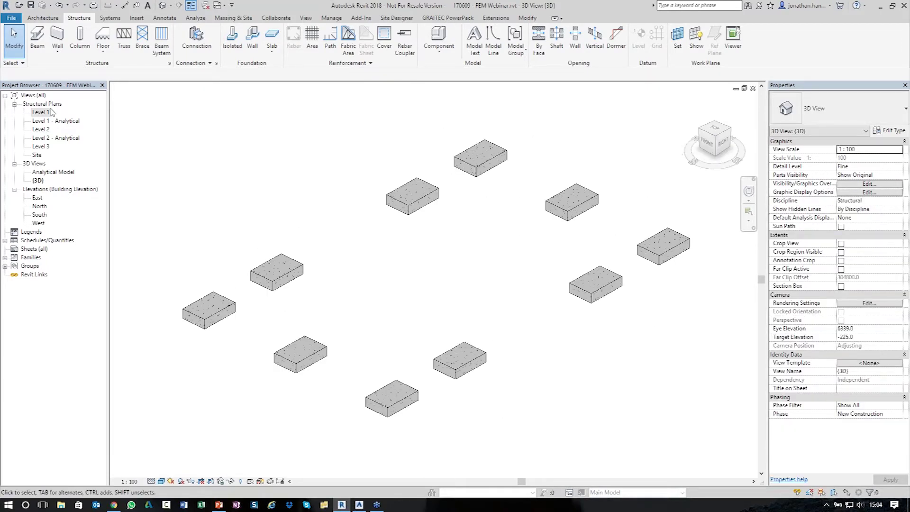
Step: In the Level 1 plan, place UB838x292x176 vertical columns with height up to Level 2 at all intersections of grids 1–5 and A–C
{"action": "double_click", "coordinate": [37, 114]}
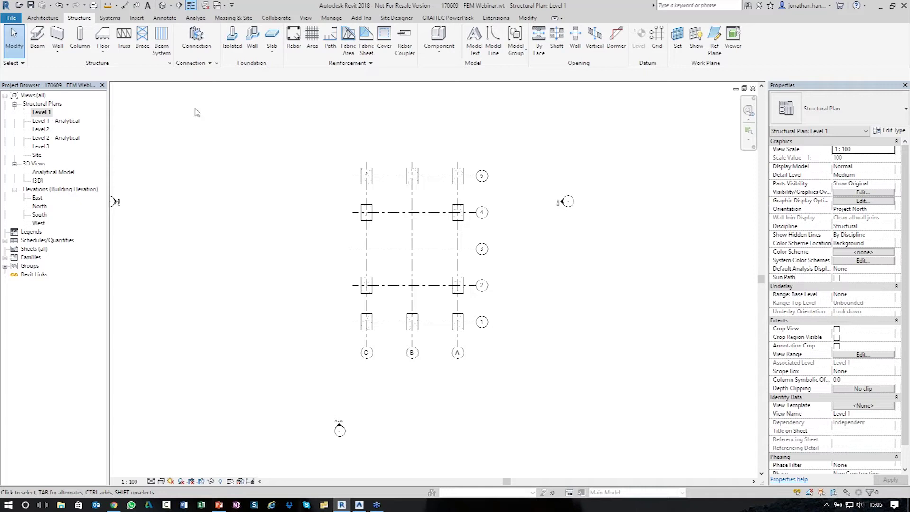
{"action": "left_click", "coordinate": [80, 38]}
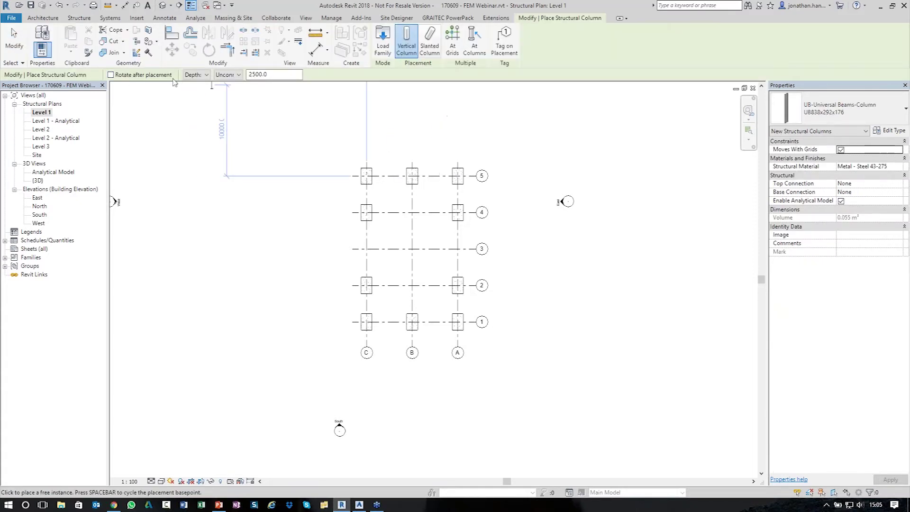
{"action": "left_click", "coordinate": [194, 92]}
{"action": "left_click", "coordinate": [230, 79]}
{"action": "left_click", "coordinate": [226, 98]}
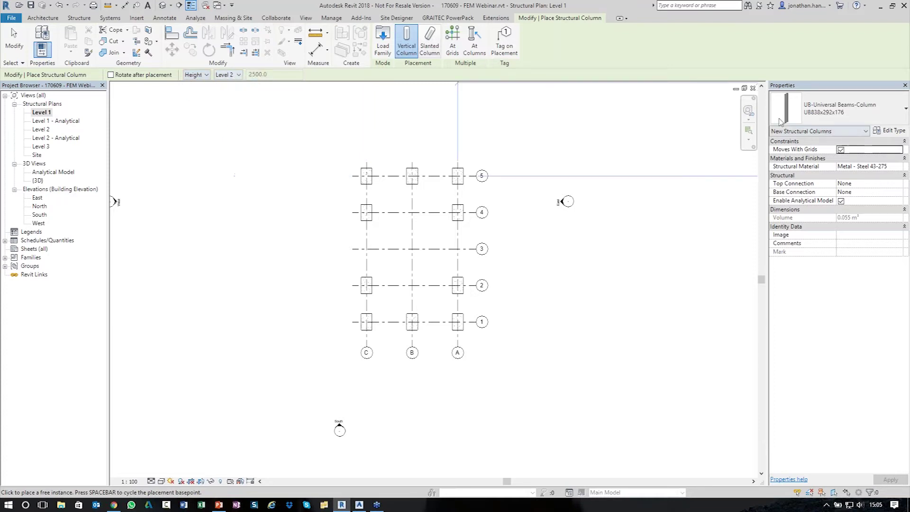
{"action": "left_click", "coordinate": [452, 42]}
{"action": "left_click_drag", "start_coordinate": [467, 327], "coordinate": [361, 173]}
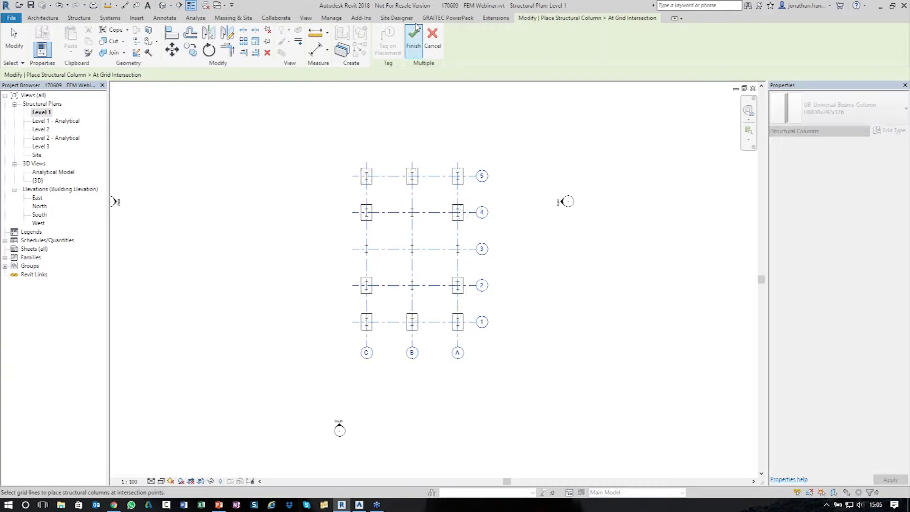
{"action": "left_click", "coordinate": [413, 47]}
{"action": "scroll", "coordinate": [415, 241], "scroll_direction": "up", "scroll_amount": 2}
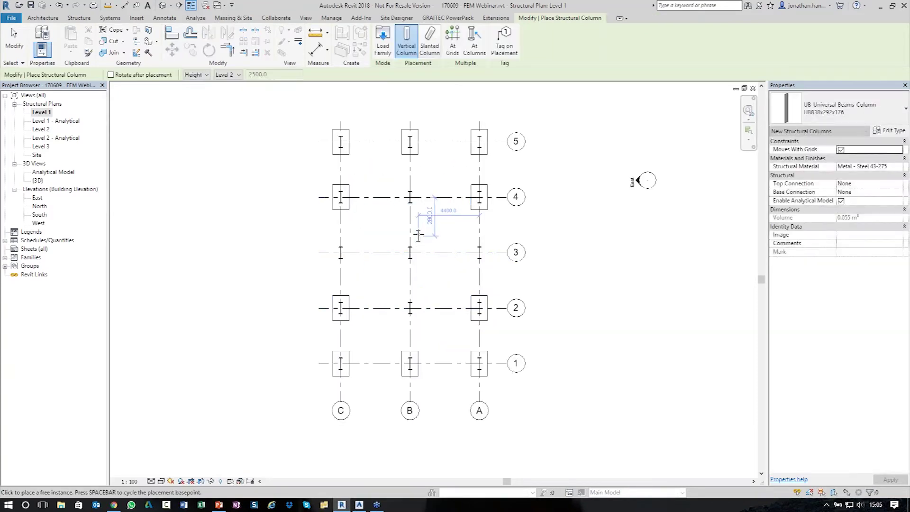
Step: Delete the columns on grid B at grids 2 to 4 and all the columns along grid 3
{"action": "key", "text": "Escape"}
{"action": "key", "text": "Escape"}
{"action": "left_click_drag", "start_coordinate": [422, 335], "coordinate": [421, 335]}
{"action": "key", "text": "Delete"}
{"action": "left_click_drag", "start_coordinate": [315, 230], "coordinate": [493, 275]}
{"action": "key", "text": "Delete"}
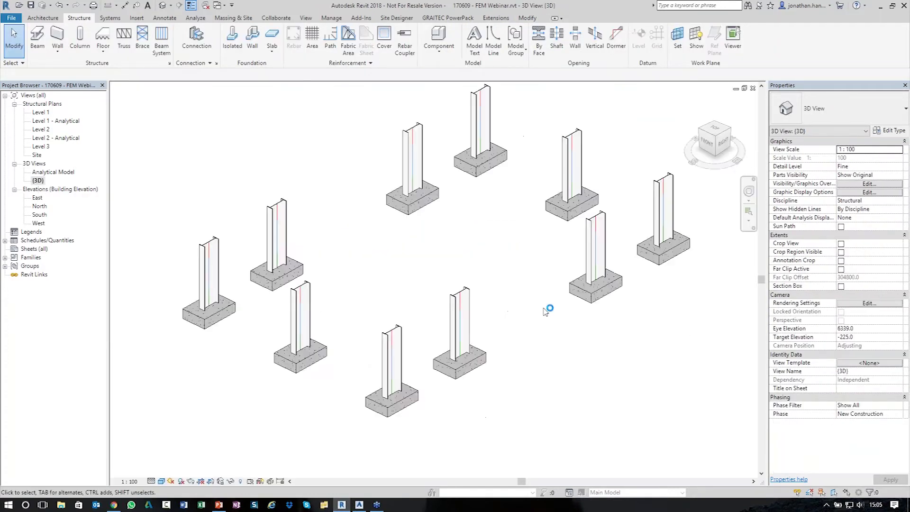
Step: Select all visible instances of the steel column in the 3D view and change their type to UB305x102x25
{"action": "left_click", "coordinate": [467, 312]}
{"action": "right_click", "coordinate": [505, 274]}
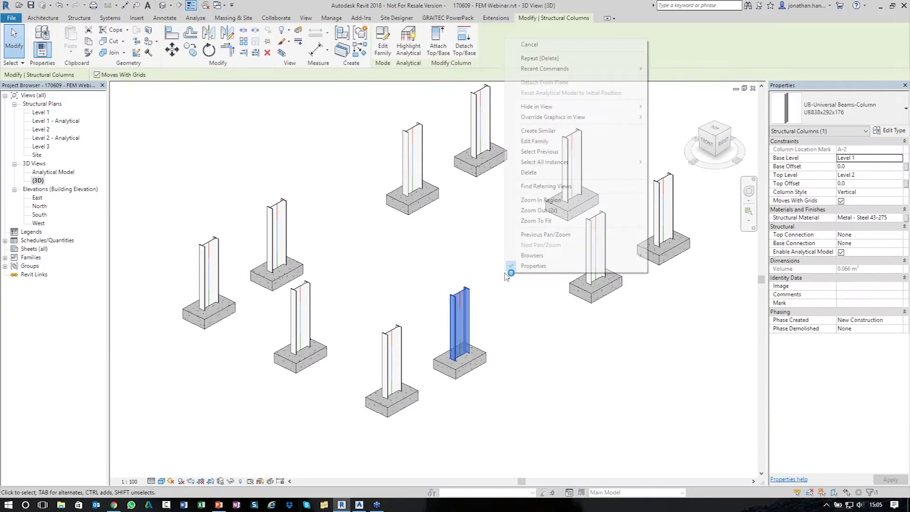
{"action": "mouse_move", "coordinate": [566, 162]}
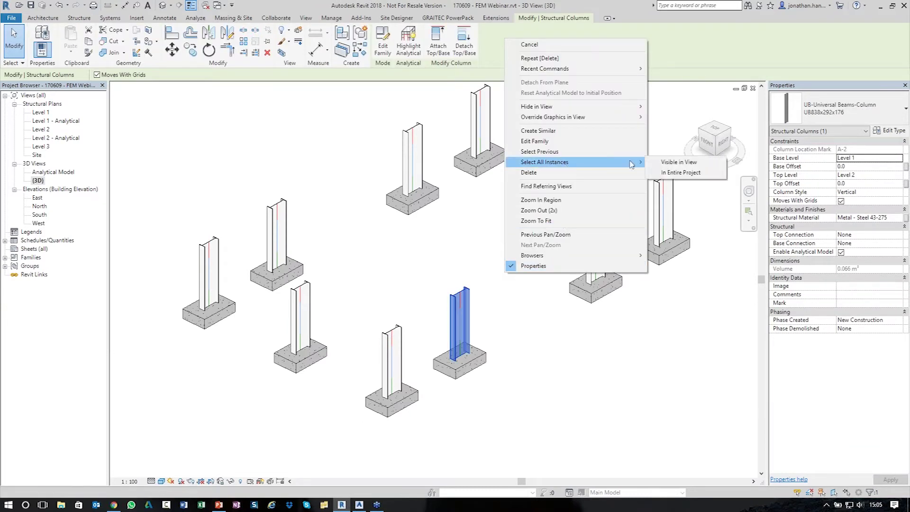
{"action": "left_click", "coordinate": [655, 163]}
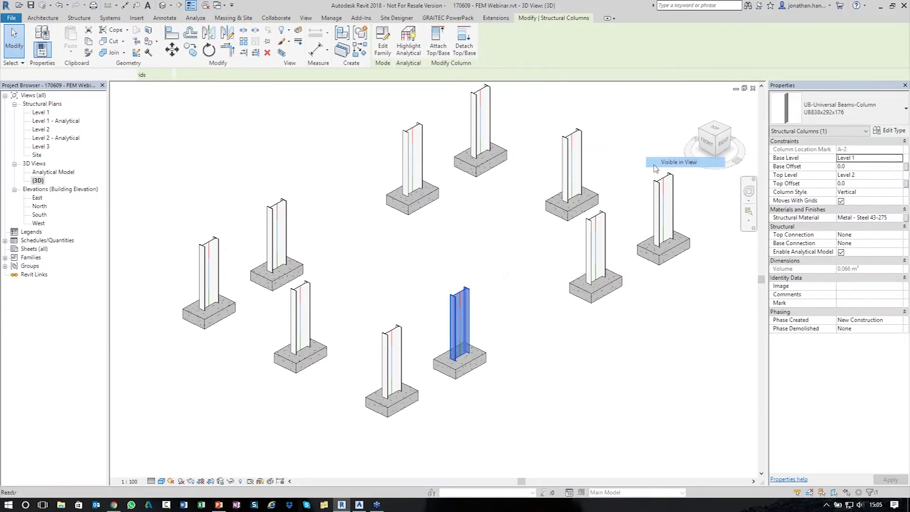
{"action": "left_click", "coordinate": [832, 119]}
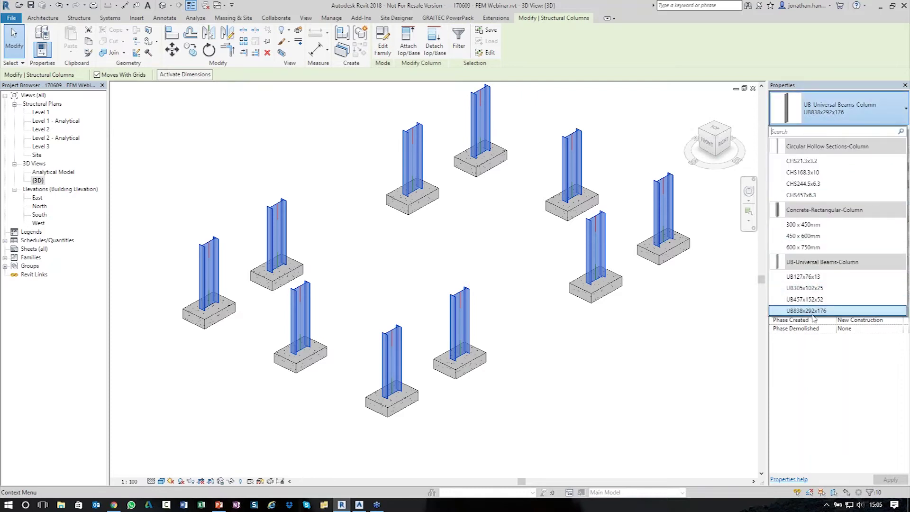
{"action": "left_click", "coordinate": [808, 299]}
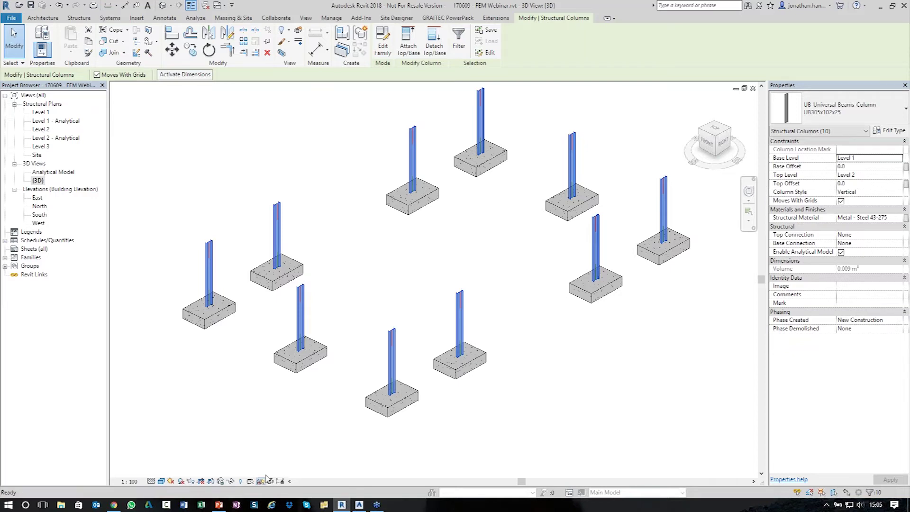
{"action": "left_click", "coordinate": [506, 274]}
{"action": "middle_click_drag", "start_coordinate": [533, 318], "coordinate": [575, 342], "text": "shift"}
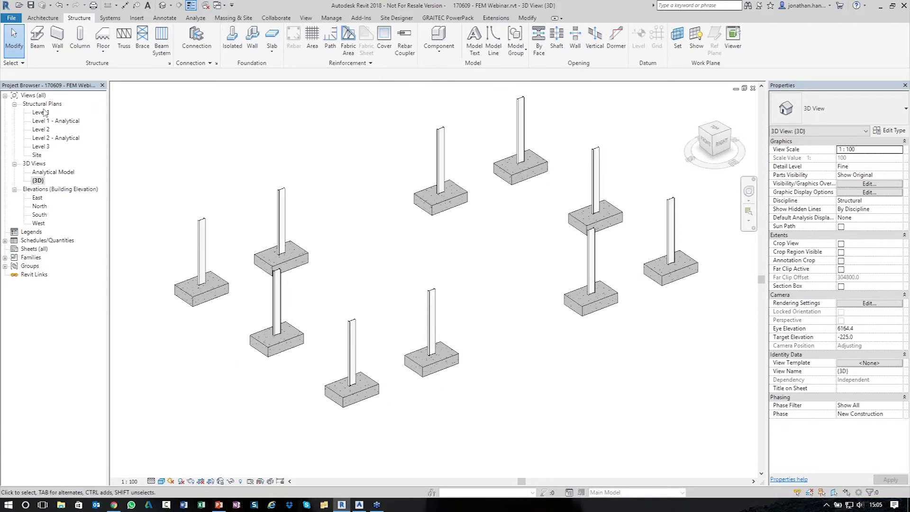
Step: In the East elevation, start the Beam tool with Grid : C as the work plane
{"action": "double_click", "coordinate": [45, 112]}
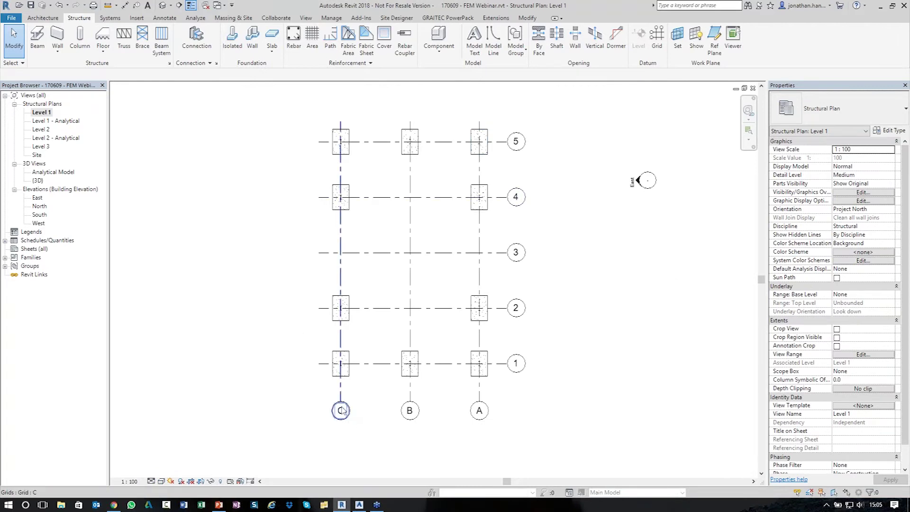
{"action": "double_click", "coordinate": [37, 198]}
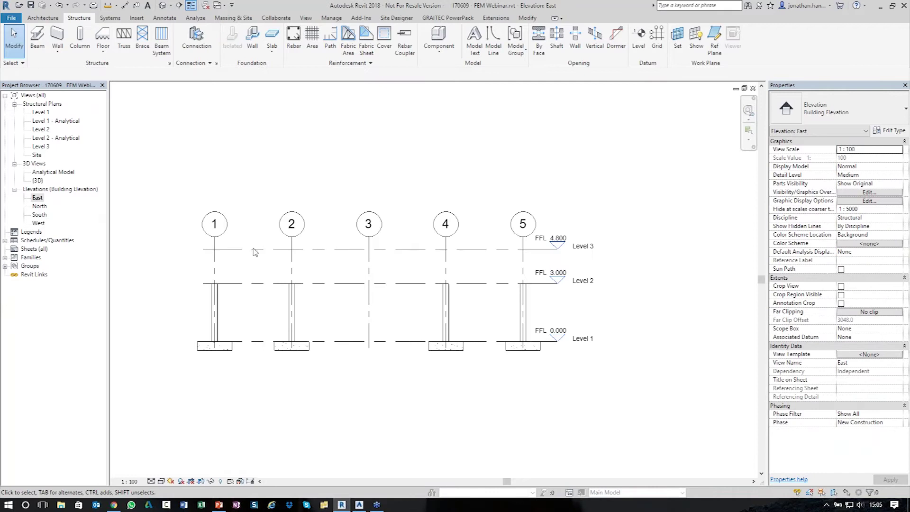
{"action": "left_click", "coordinate": [44, 39]}
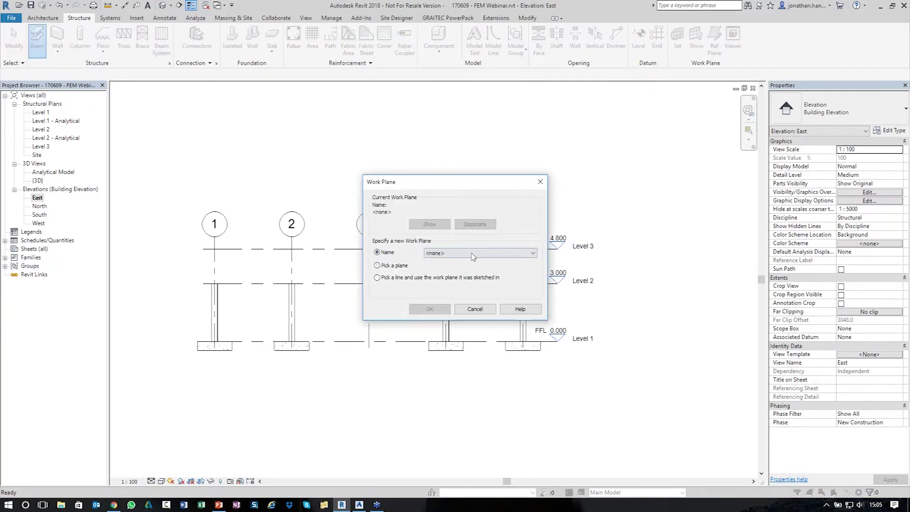
{"action": "left_click", "coordinate": [473, 256]}
{"action": "left_click", "coordinate": [470, 303]}
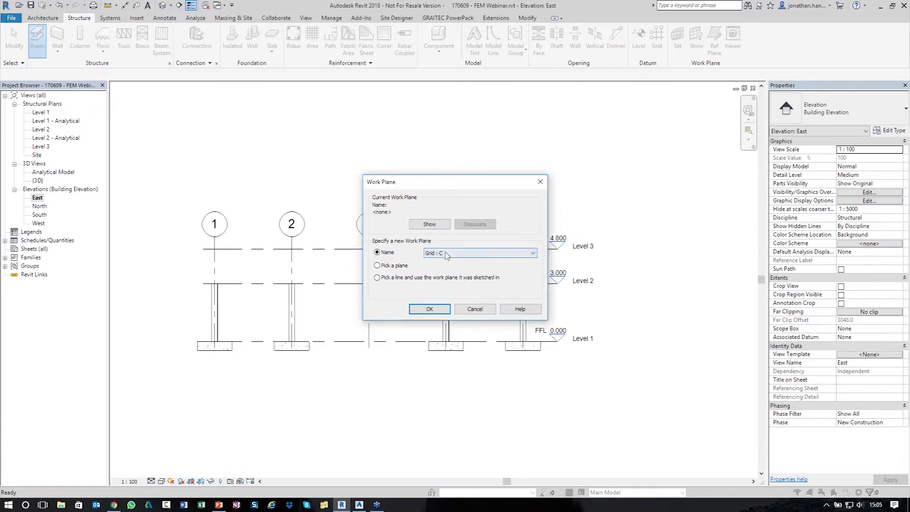
{"action": "left_click", "coordinate": [429, 310]}
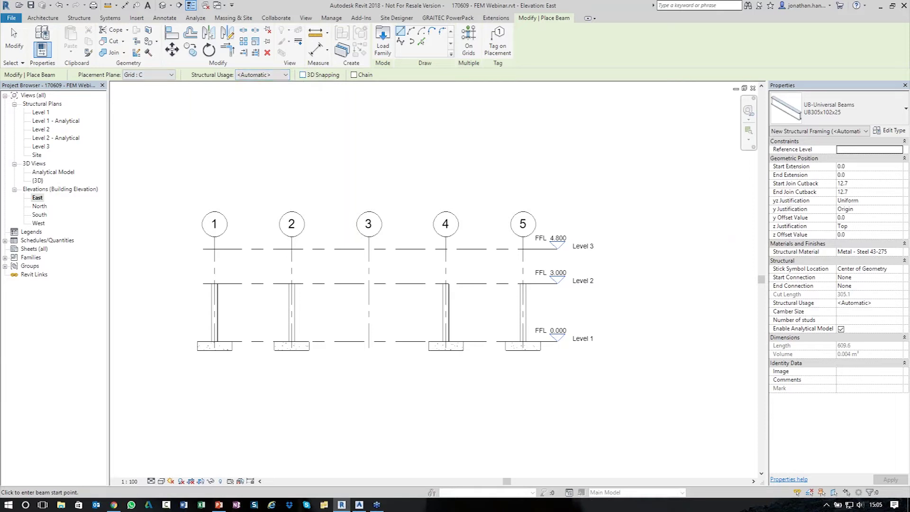
Step: Draw two sloping UB305x102x25 rafters from the Level 2 column tops at grids 1 and 5 up to grid 3 at Level 3
{"action": "left_click", "coordinate": [834, 108]}
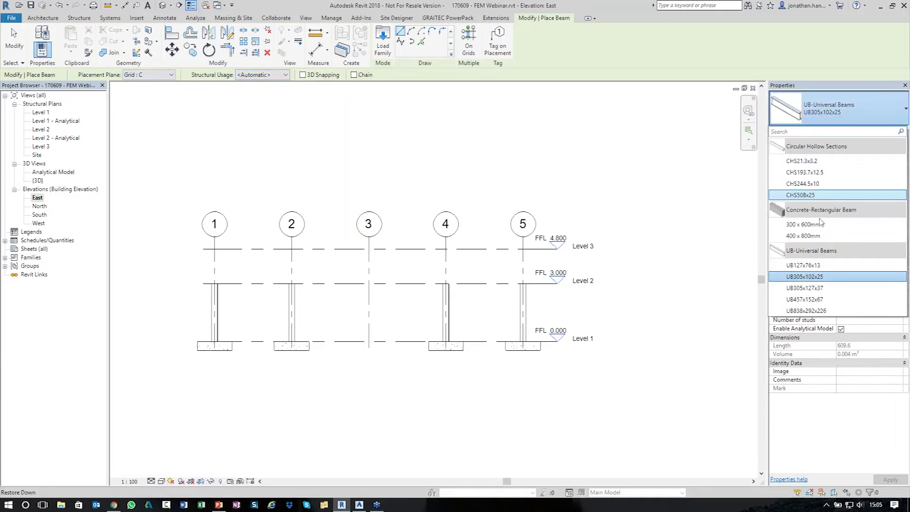
{"action": "left_click", "coordinate": [809, 280]}
{"action": "left_click", "coordinate": [215, 283]}
{"action": "left_click", "coordinate": [369, 250]}
{"action": "left_click", "coordinate": [522, 283]}
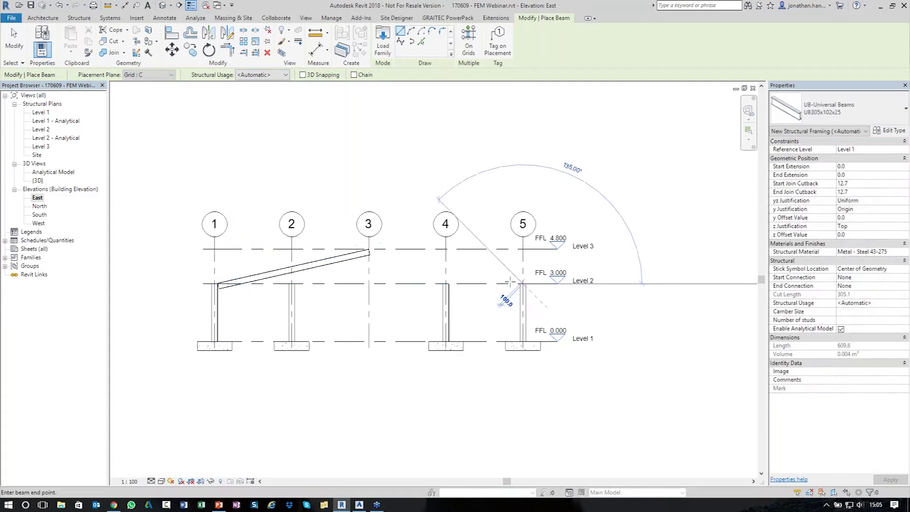
{"action": "left_click", "coordinate": [369, 250]}
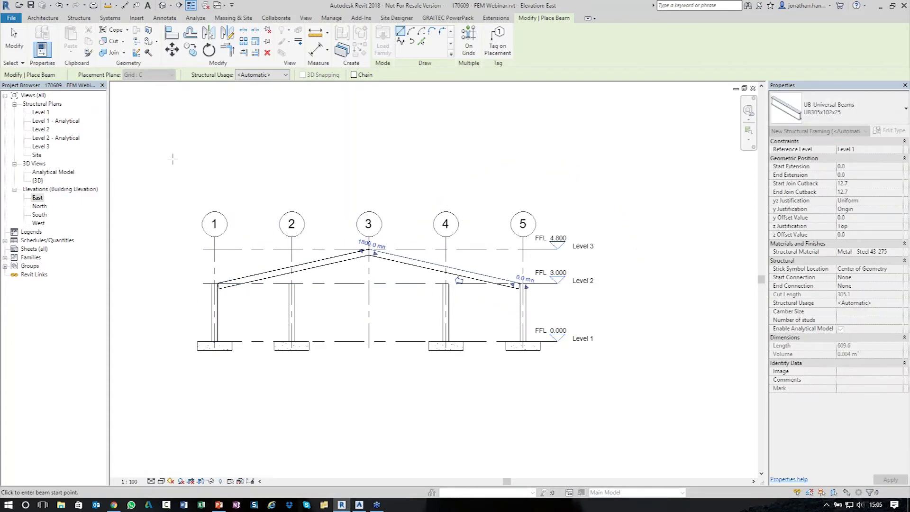
{"action": "key", "text": "Escape"}
{"action": "key", "text": "Escape"}
Step: Check the rafters in 3D and, in the Level 3 plan, copy both from grid C to grids B and A
{"action": "double_click", "coordinate": [37, 180]}
{"action": "middle_click_drag", "start_coordinate": [398, 184], "coordinate": [398, 246], "text": "shift"}
{"action": "middle_click_drag", "start_coordinate": [531, 208], "coordinate": [565, 200], "text": "shift"}
{"action": "double_click", "coordinate": [46, 147]}
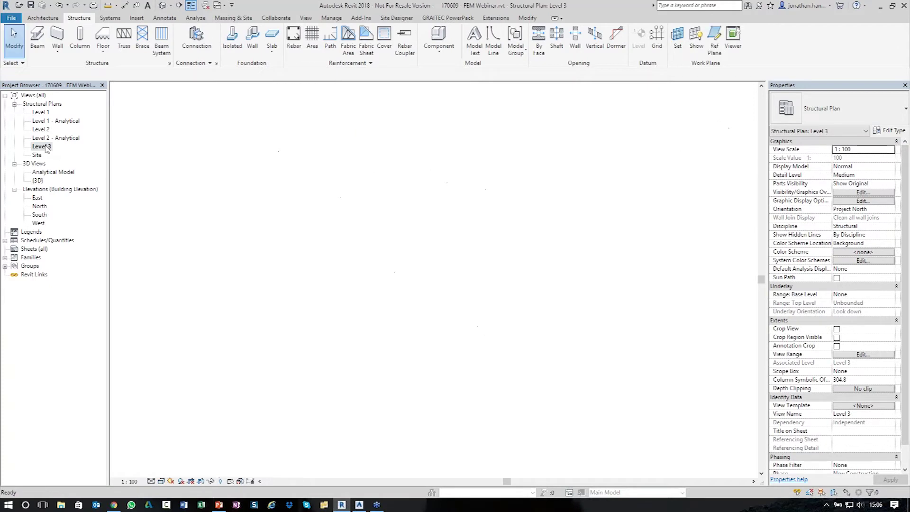
{"action": "left_click", "coordinate": [459, 278]}
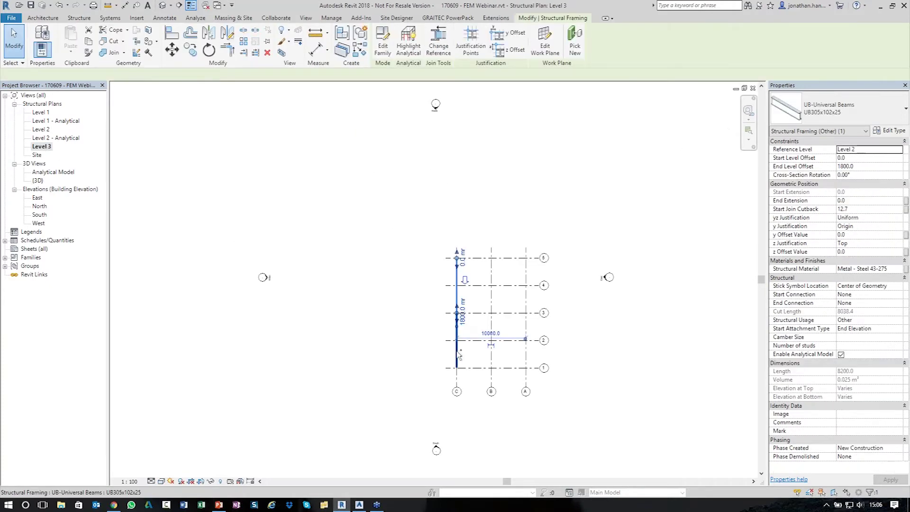
{"action": "left_click", "coordinate": [192, 53]}
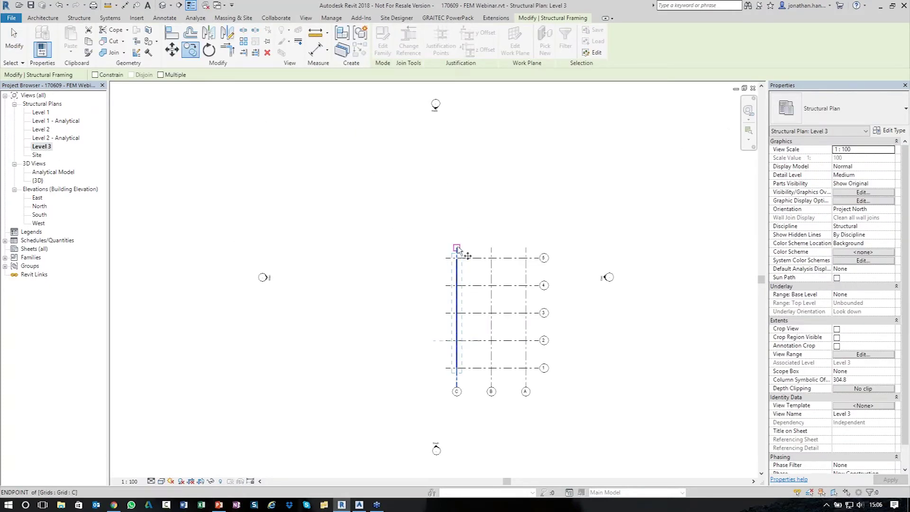
{"action": "left_click", "coordinate": [456, 248]}
{"action": "left_click", "coordinate": [491, 248]}
{"action": "left_click", "coordinate": [526, 247]}
{"action": "key", "text": "Escape"}
{"action": "key", "text": "Escape"}
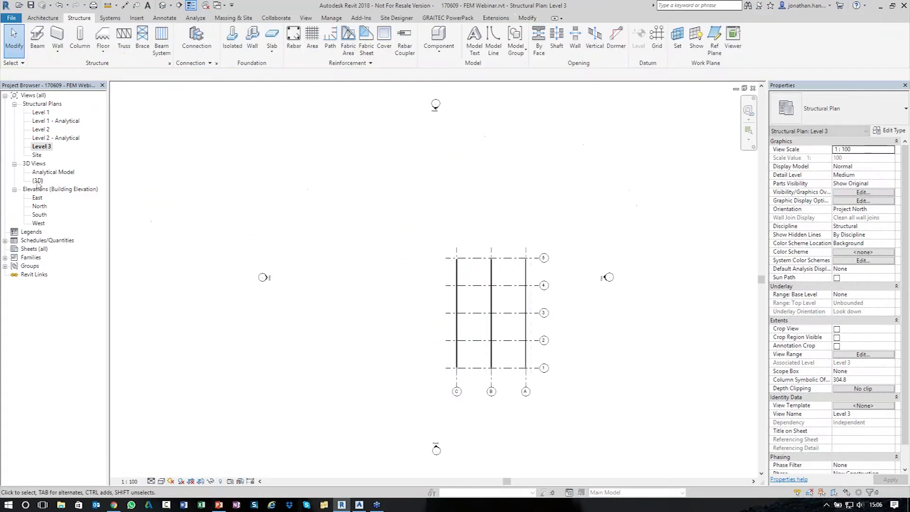
Step: In the 3D view, attach the tops of the grid 4 columns on grids C and A to the rafters above them
{"action": "double_click", "coordinate": [37, 180]}
{"action": "middle_click_drag", "start_coordinate": [374, 238], "coordinate": [470, 254], "text": "shift"}
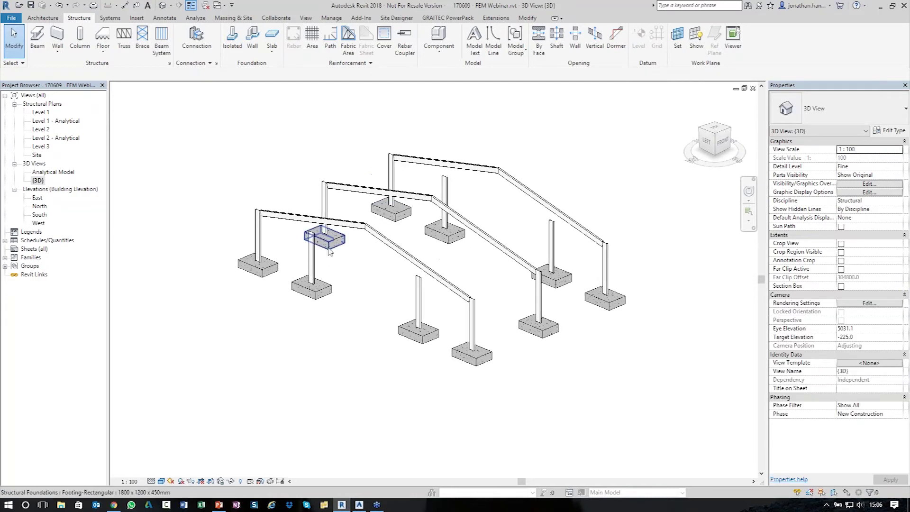
{"action": "left_click", "coordinate": [311, 266]}
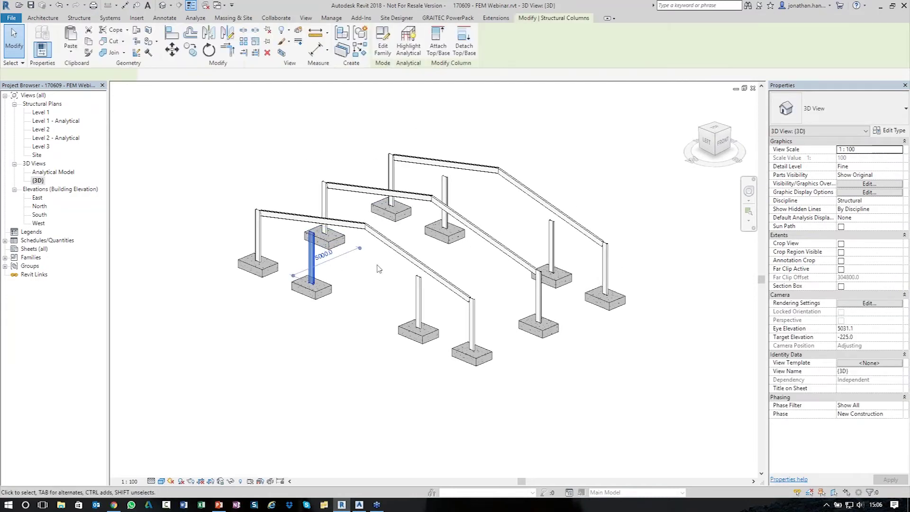
{"action": "left_click", "coordinate": [438, 48]}
{"action": "left_click", "coordinate": [314, 214]}
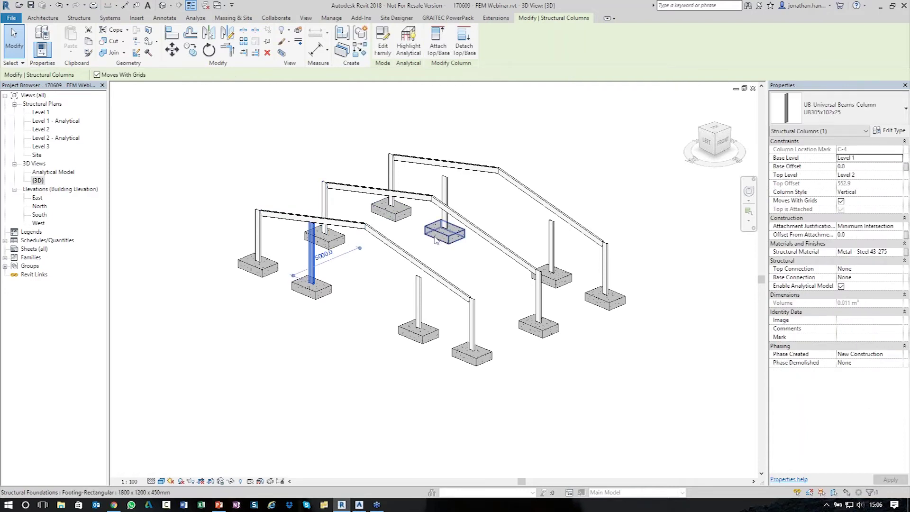
{"action": "key", "text": "Escape"}
{"action": "left_click", "coordinate": [442, 188]}
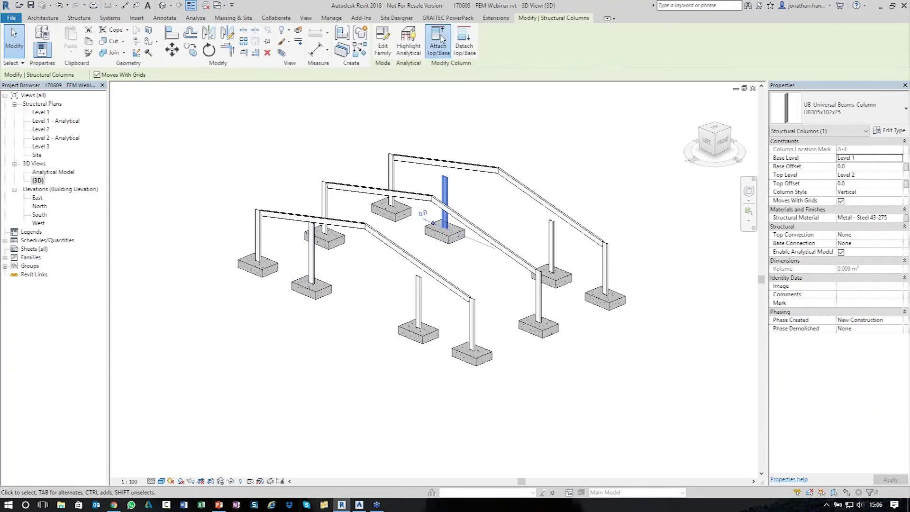
{"action": "left_click", "coordinate": [438, 48]}
{"action": "left_click", "coordinate": [445, 162]}
{"action": "key", "text": "Escape"}
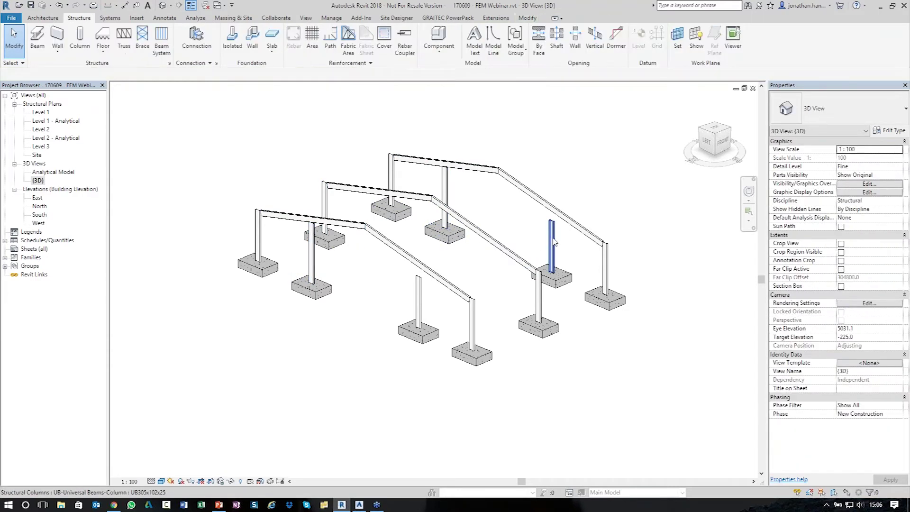
Step: Attach the tops of the grid 2 columns on grids A and C to the rafters above them
{"action": "left_click", "coordinate": [551, 246]}
{"action": "left_click", "coordinate": [438, 45]}
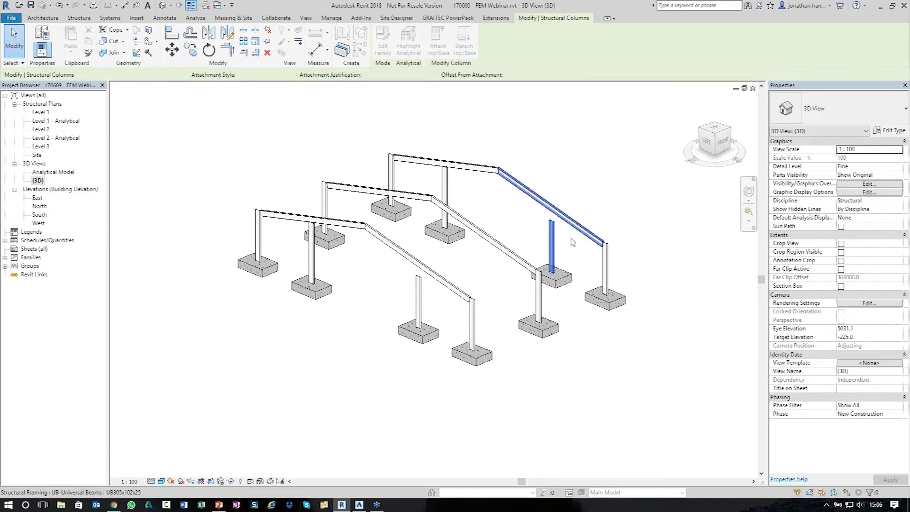
{"action": "left_click", "coordinate": [572, 222]}
{"action": "key", "text": "Escape"}
{"action": "left_click", "coordinate": [425, 302]}
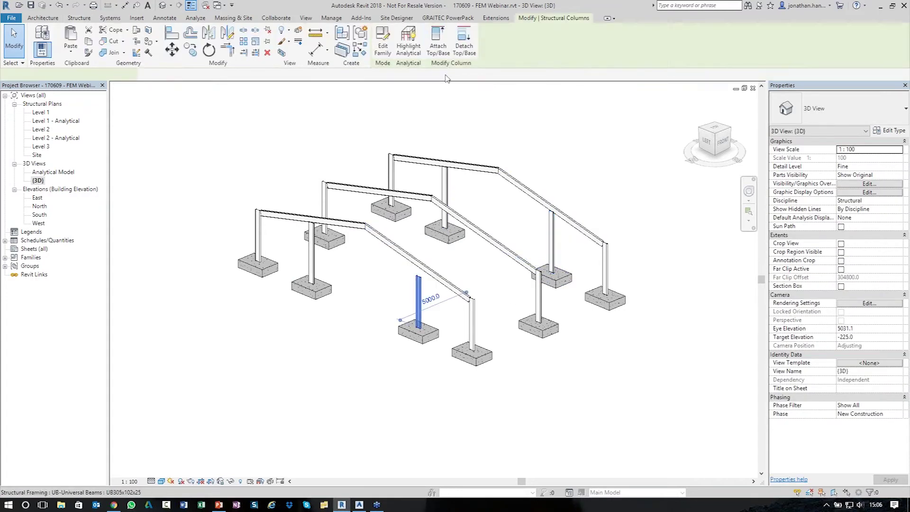
{"action": "left_click", "coordinate": [438, 46]}
{"action": "middle_click_drag", "start_coordinate": [477, 275], "coordinate": [503, 308]}
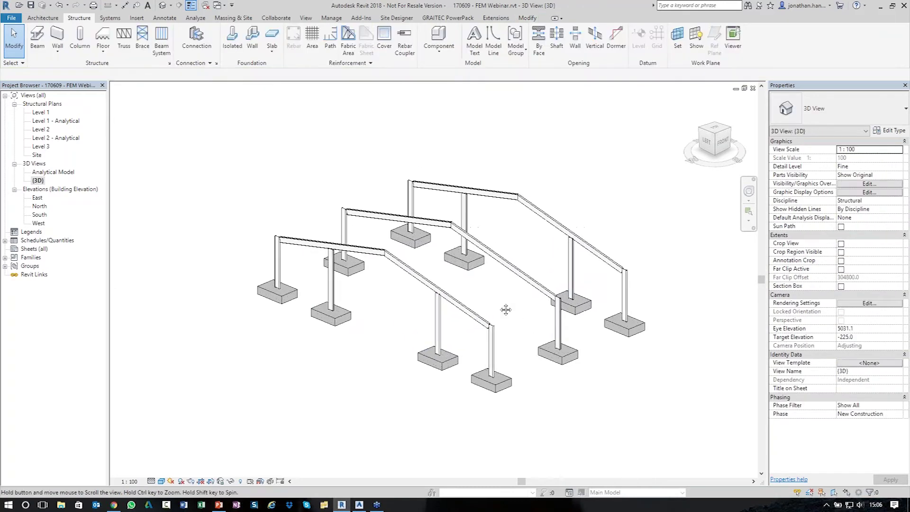
Step: Place UB127x76x13 beams with 3D snapping between the three column tops along the rear-left eaves line
{"action": "left_click", "coordinate": [56, 38]}
{"action": "key", "text": "Escape"}
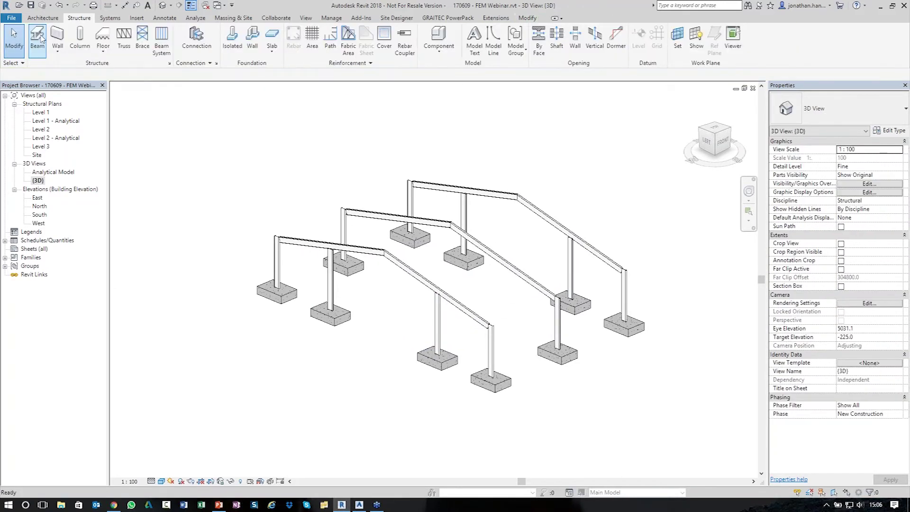
{"action": "left_click", "coordinate": [42, 42]}
{"action": "left_click", "coordinate": [302, 75]}
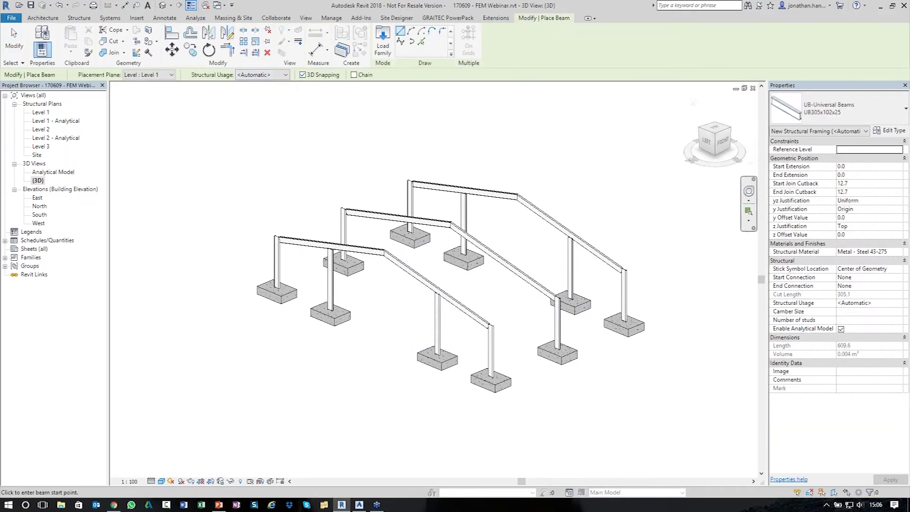
{"action": "left_click", "coordinate": [834, 109]}
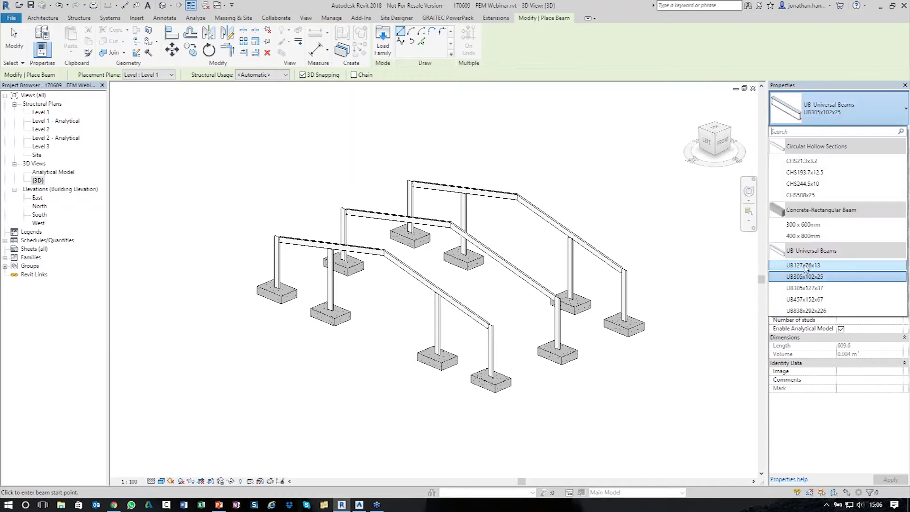
{"action": "left_click", "coordinate": [802, 288]}
{"action": "left_click", "coordinate": [277, 236]}
{"action": "left_click", "coordinate": [343, 209]}
{"action": "left_click", "coordinate": [410, 180]}
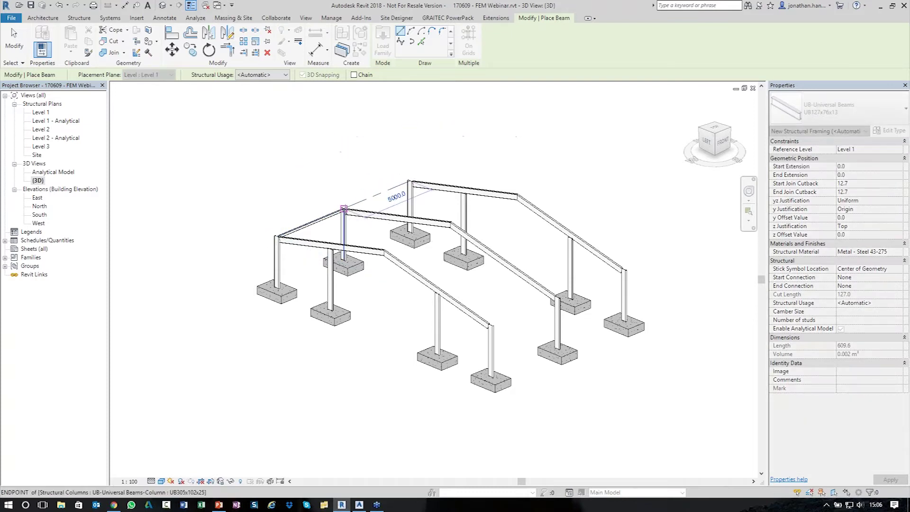
{"action": "scroll", "coordinate": [343, 209], "scroll_direction": "up", "scroll_amount": 5}
{"action": "left_click", "coordinate": [341, 206]}
{"action": "scroll", "coordinate": [354, 179], "scroll_direction": "down", "scroll_amount": 3}
{"action": "middle_click_drag", "start_coordinate": [355, 180], "coordinate": [335, 176]}
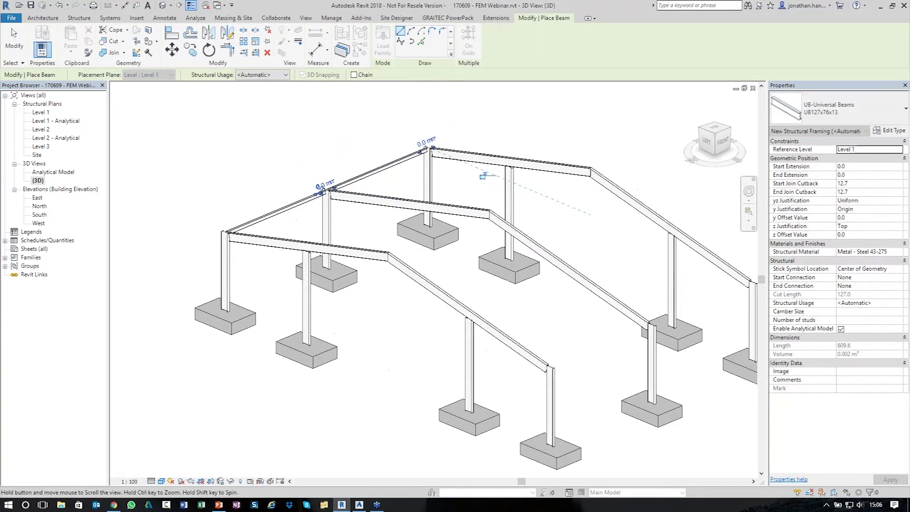
Step: Add two UB127x76x13 beams between the three column tops along the opposite eaves line
{"action": "middle_click_drag", "start_coordinate": [483, 175], "coordinate": [327, 146]}
{"action": "left_click", "coordinate": [392, 337]}
{"action": "left_click", "coordinate": [494, 293]}
{"action": "left_click", "coordinate": [495, 294]}
{"action": "left_click", "coordinate": [594, 253]}
Step: Connect the rafter apexes along the ridge with UB127x76x13 beams in both bays
{"action": "left_click", "coordinate": [432, 138]}
{"action": "left_click", "coordinate": [338, 179]}
{"action": "left_click", "coordinate": [336, 181]}
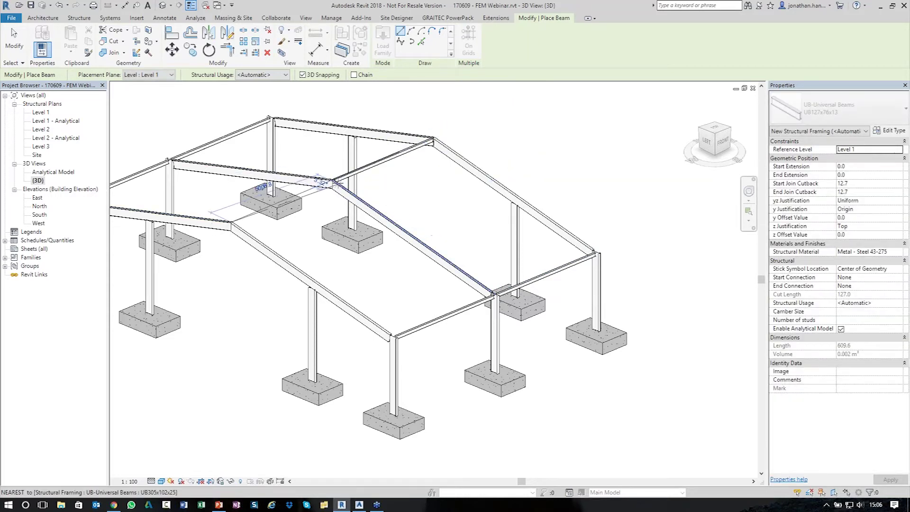
{"action": "key", "text": "Escape"}
{"action": "scroll", "coordinate": [415, 201], "scroll_direction": "down", "scroll_amount": 3}
{"action": "key", "text": "Escape"}
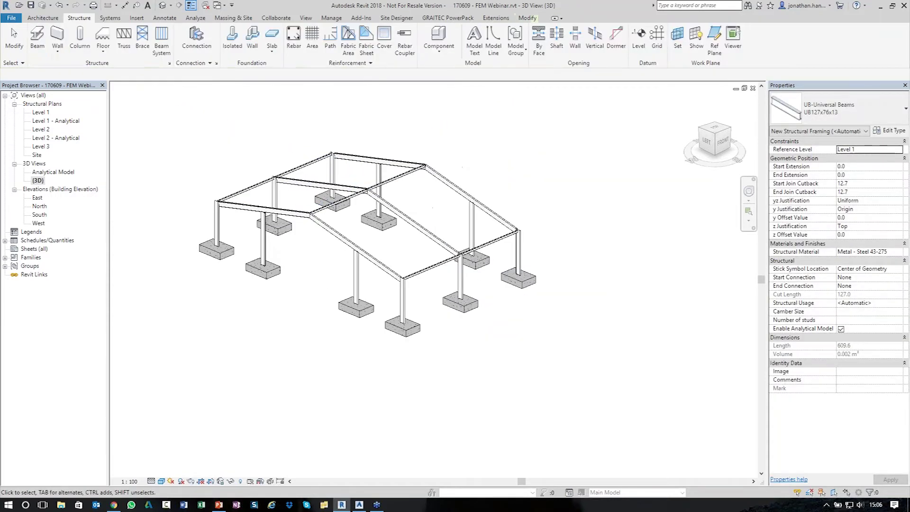
Step: Check the steel frame in 3D and save the project
{"action": "mouse_move", "coordinate": [495, 289]}
{"action": "middle_mouse_down", "text": "shift"}
{"action": "mouse_move", "coordinate": [300, 288]}
{"action": "mouse_move", "coordinate": [507, 286]}
{"action": "mouse_move", "coordinate": [507, 270]}
{"action": "mouse_move", "coordinate": [466, 271]}
{"action": "mouse_move", "coordinate": [493, 289]}
{"action": "mouse_move", "coordinate": [498, 275]}
{"action": "middle_mouse_up", "text": "shift"}
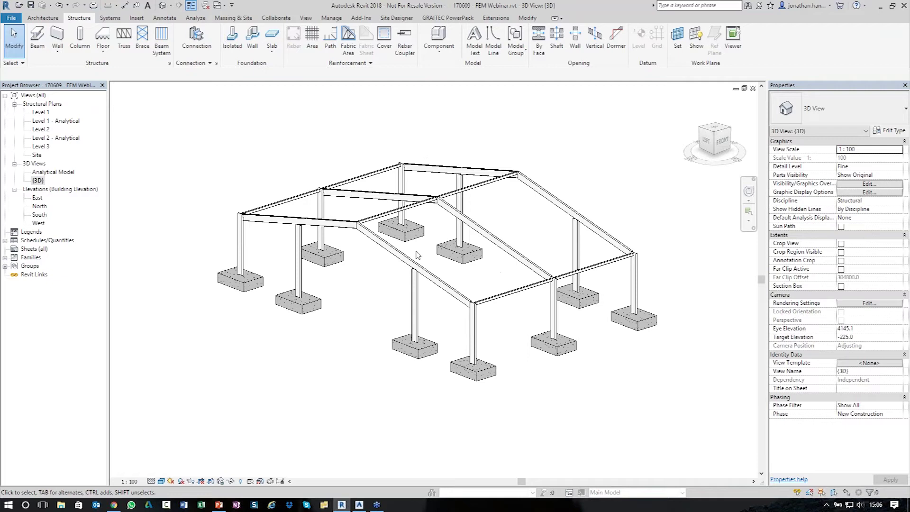
{"action": "scroll", "coordinate": [379, 298], "scroll_direction": "up", "scroll_amount": 2}
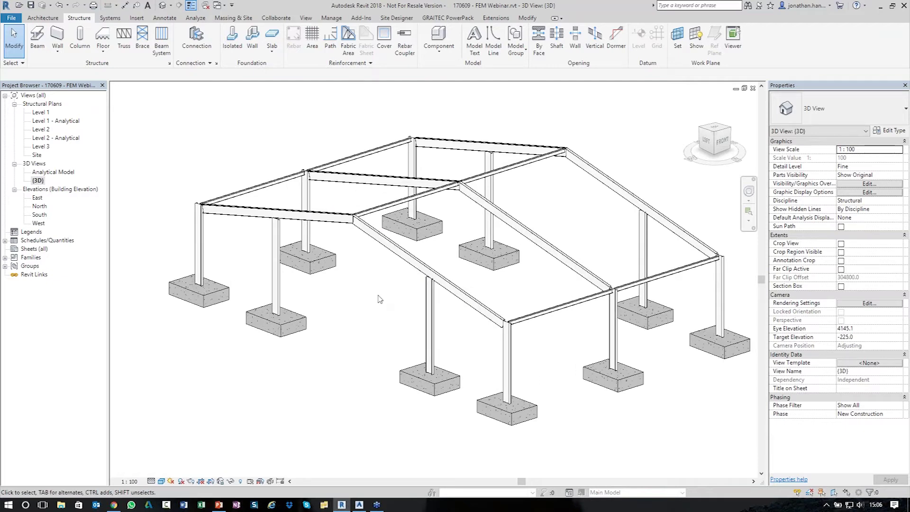
{"action": "middle_click_drag", "start_coordinate": [378, 292], "coordinate": [359, 287]}
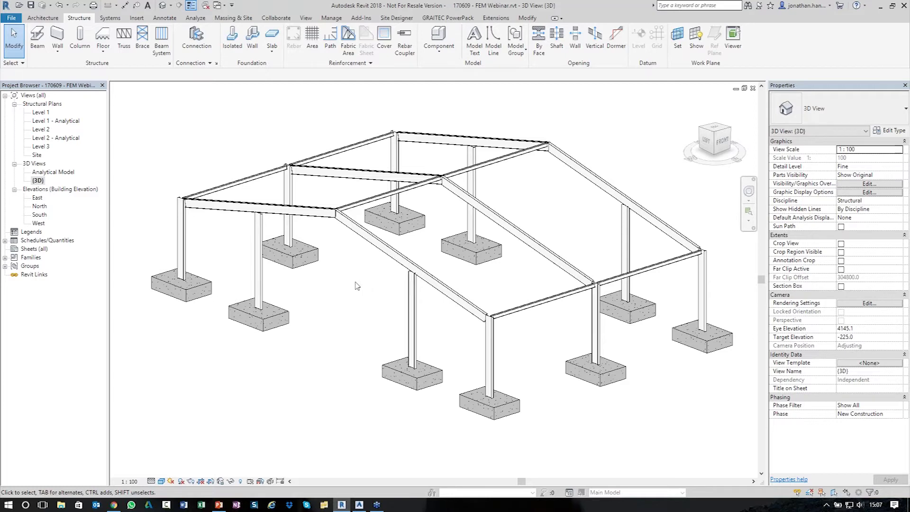
{"action": "left_click", "coordinate": [31, 6]}
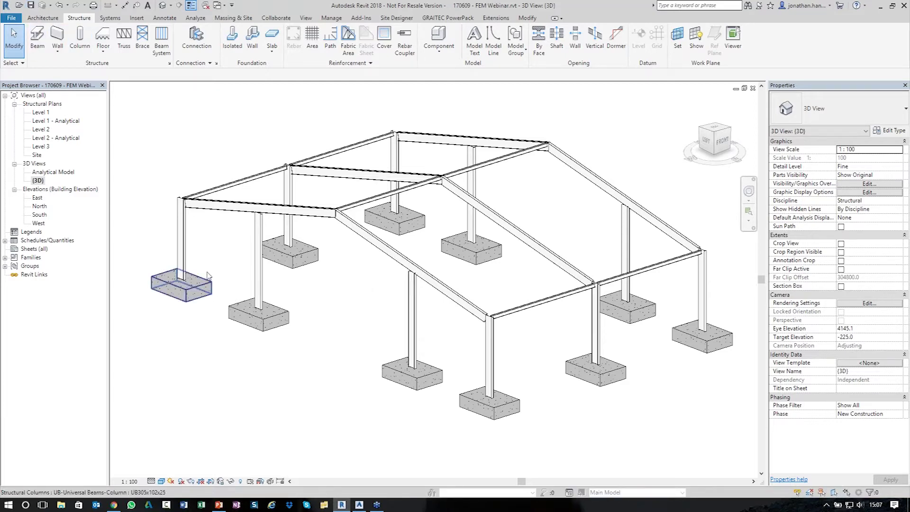
Step: Delete the WIND1, LR1, ACC1, TEMP1 and SEIS1 load cases from the structural settings
{"action": "left_click", "coordinate": [196, 19]}
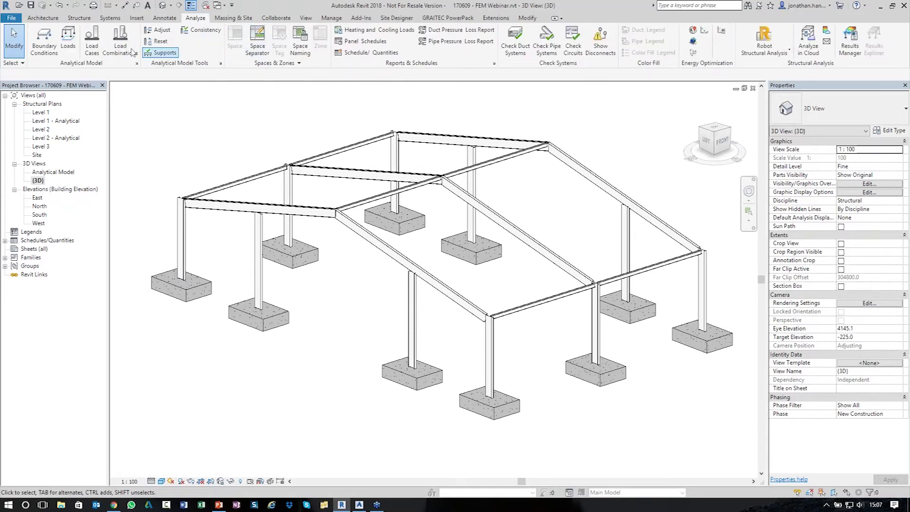
{"action": "left_click", "coordinate": [93, 46]}
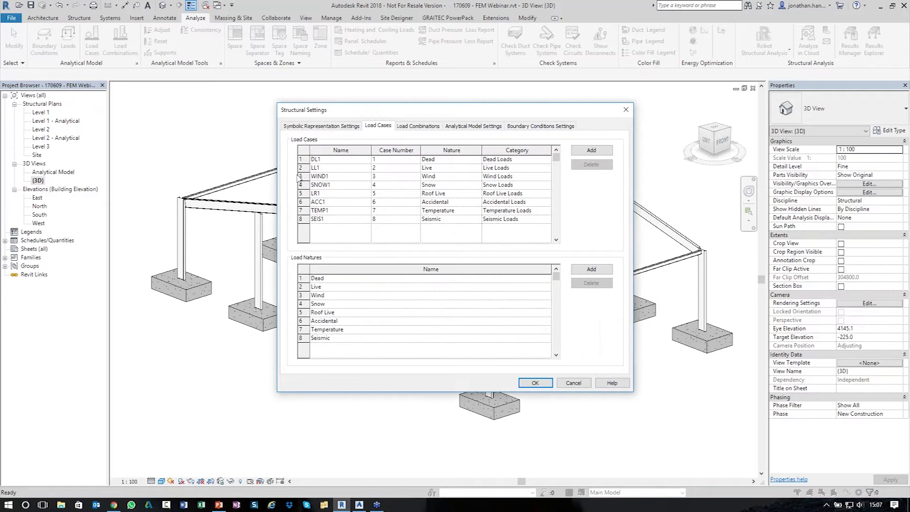
{"action": "left_click", "coordinate": [301, 176]}
{"action": "left_click", "coordinate": [575, 164]}
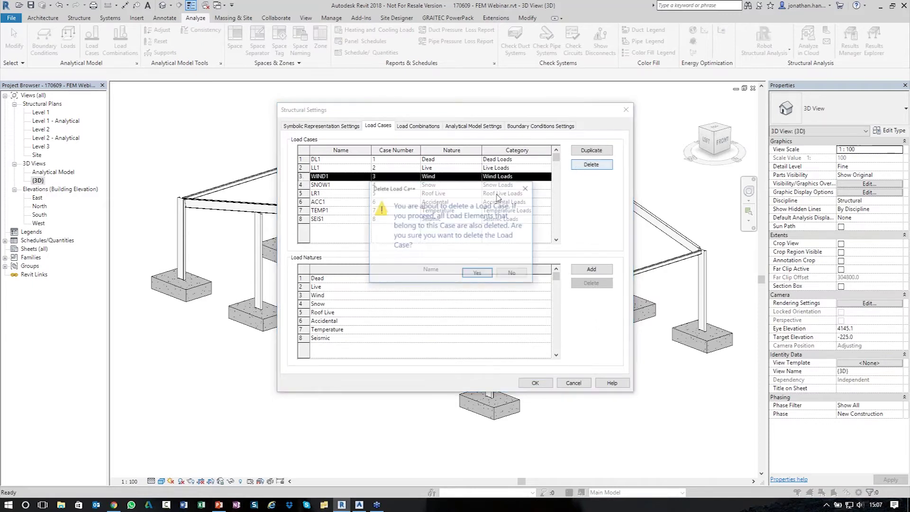
{"action": "left_click", "coordinate": [478, 274]}
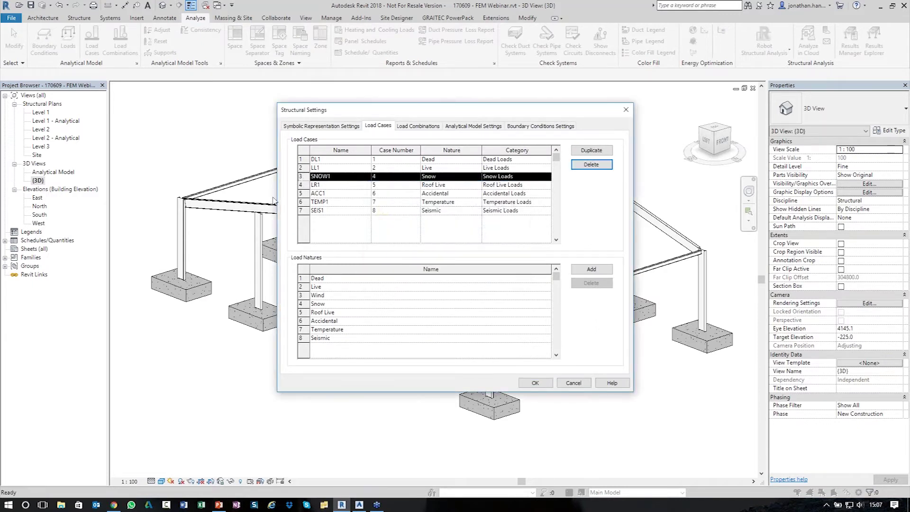
{"action": "left_click", "coordinate": [302, 184]}
{"action": "left_click", "coordinate": [586, 166]}
{"action": "left_click", "coordinate": [586, 166]}
{"action": "left_click", "coordinate": [586, 166]}
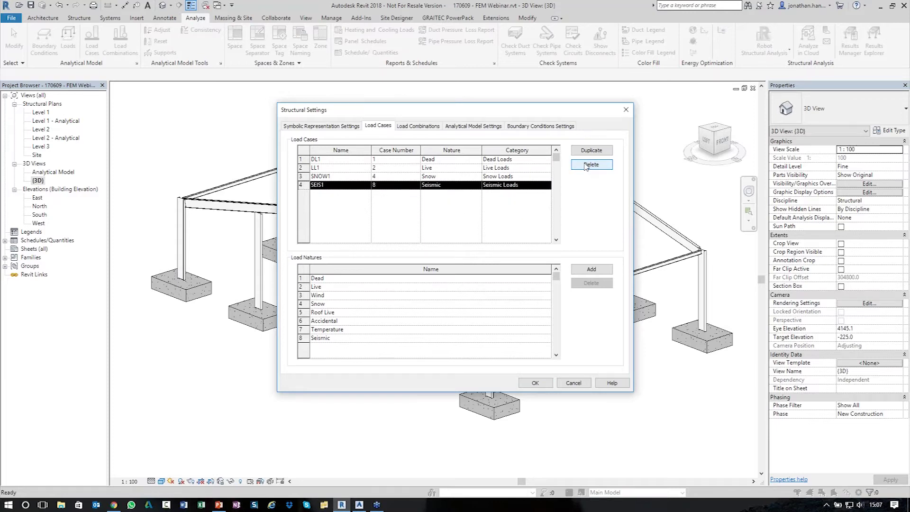
{"action": "left_click", "coordinate": [586, 166]}
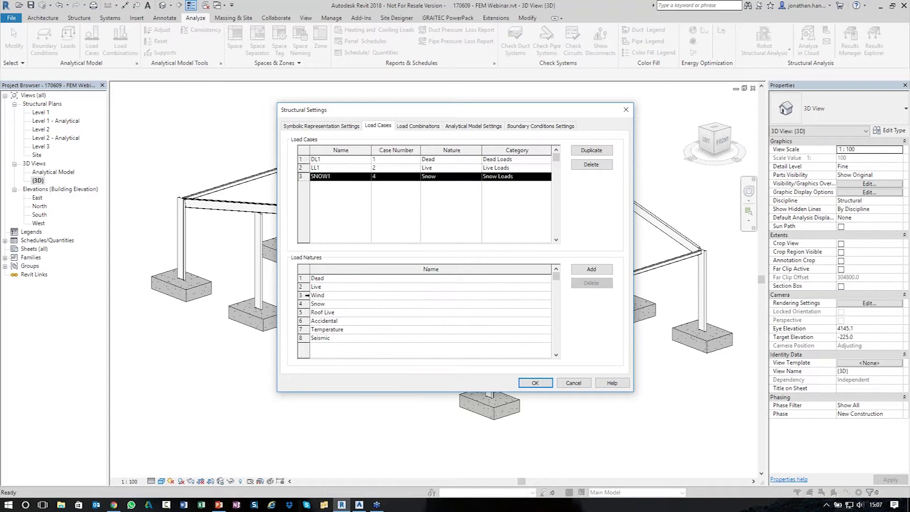
Step: Delete the Wind, Roof Live, Accidental, Temperature and Seismic load natures and accept the structural settings
{"action": "left_click", "coordinate": [313, 296]}
{"action": "left_click", "coordinate": [587, 283]}
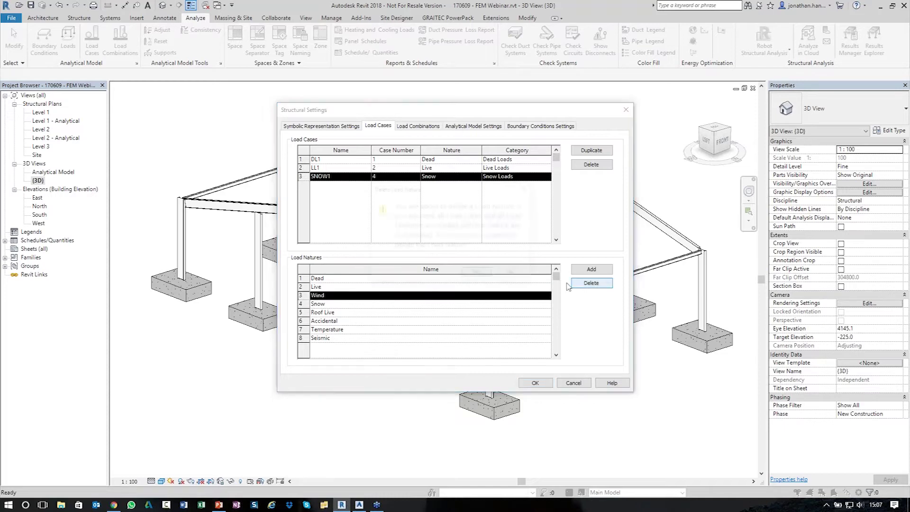
{"action": "left_click", "coordinate": [473, 274]}
{"action": "left_click", "coordinate": [307, 303]}
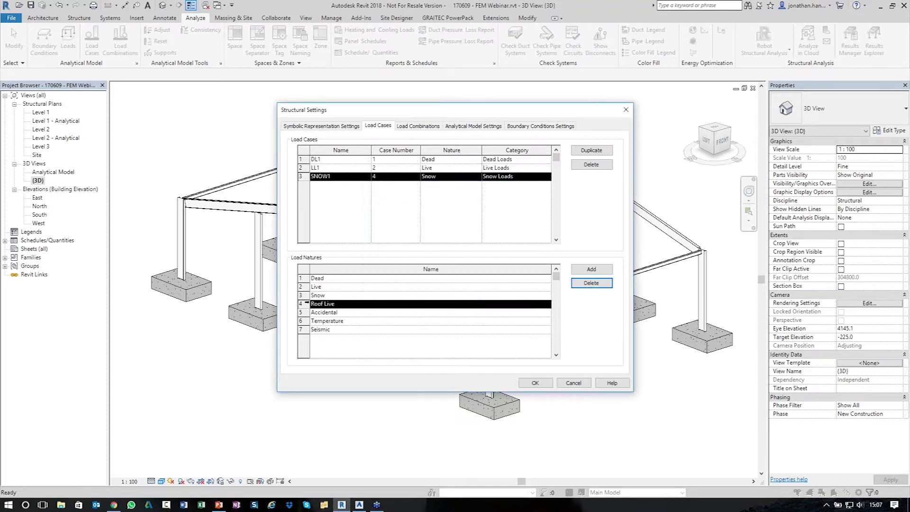
{"action": "left_click", "coordinate": [577, 283]}
{"action": "left_click", "coordinate": [577, 283]}
{"action": "left_click", "coordinate": [577, 282]}
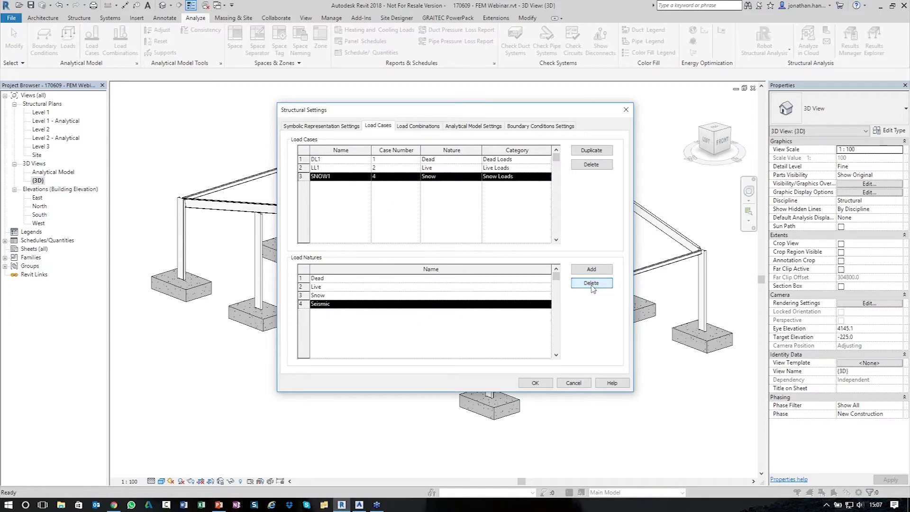
{"action": "left_click", "coordinate": [577, 283]}
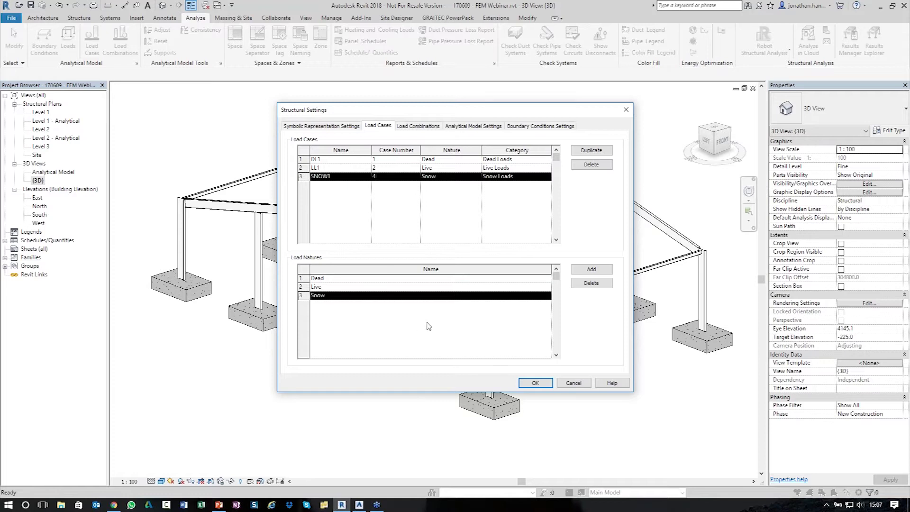
{"action": "left_click", "coordinate": [534, 382]}
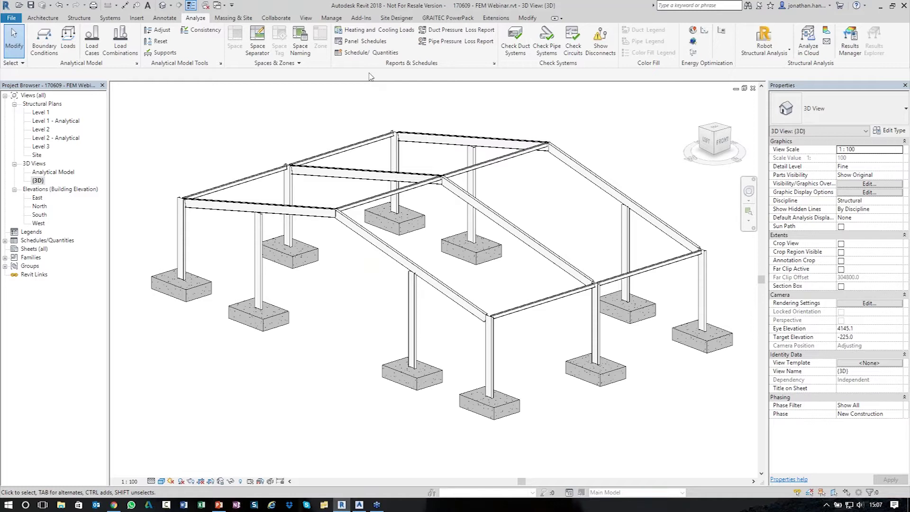
Step: Export the model to Advance Design without a report and assign S275 to the unrecognised Metal - Steel 43-275 material
{"action": "left_click", "coordinate": [454, 18]}
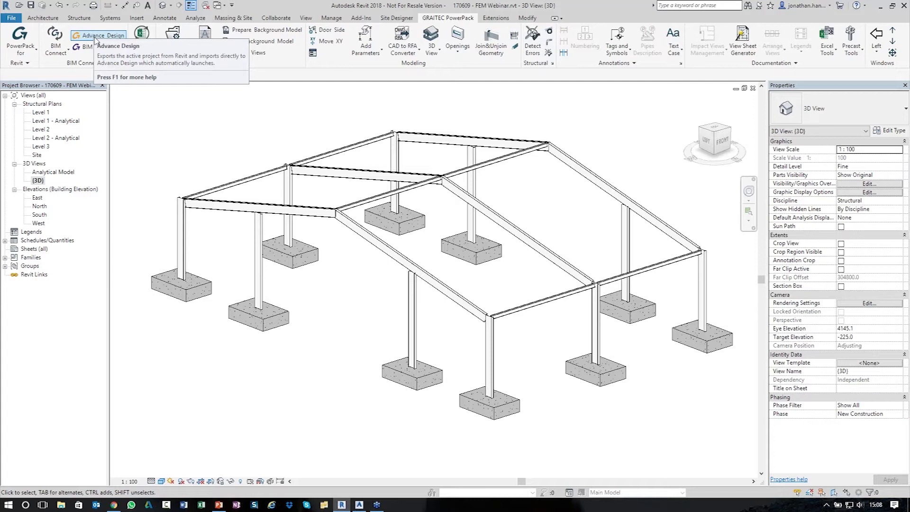
{"action": "left_click", "coordinate": [76, 36]}
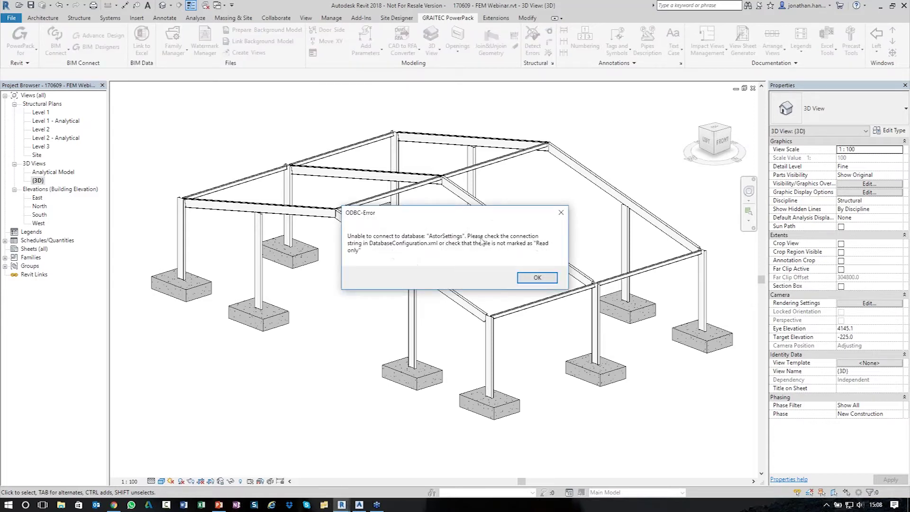
{"action": "left_click", "coordinate": [538, 277]}
{"action": "left_click", "coordinate": [428, 282]}
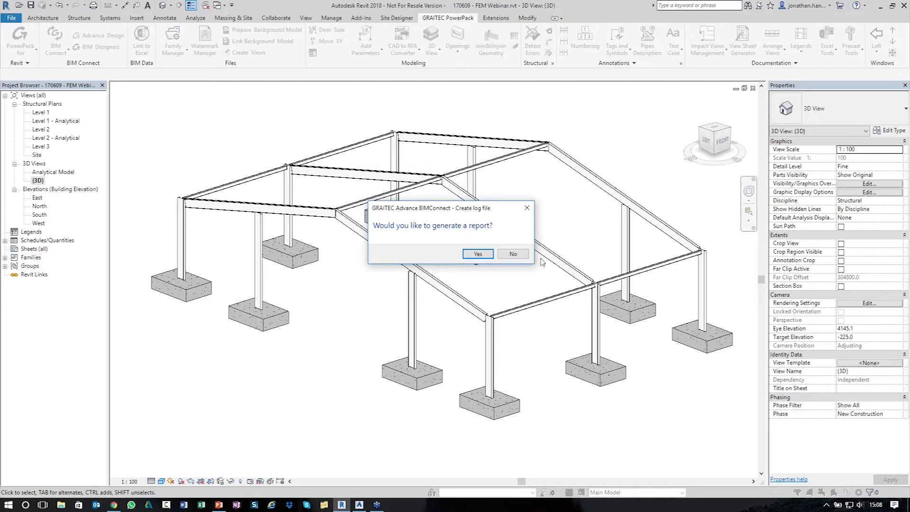
{"action": "left_click", "coordinate": [512, 254]}
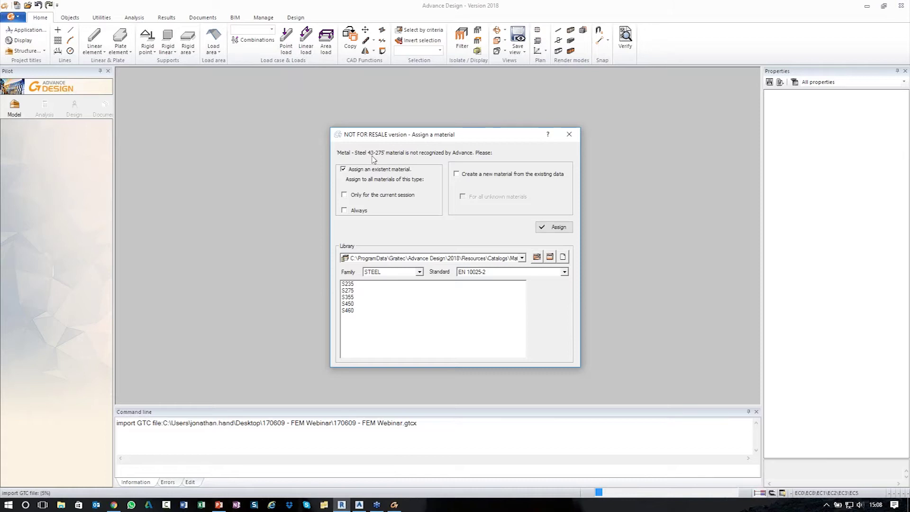
{"action": "left_click", "coordinate": [349, 291]}
{"action": "left_click", "coordinate": [550, 227]}
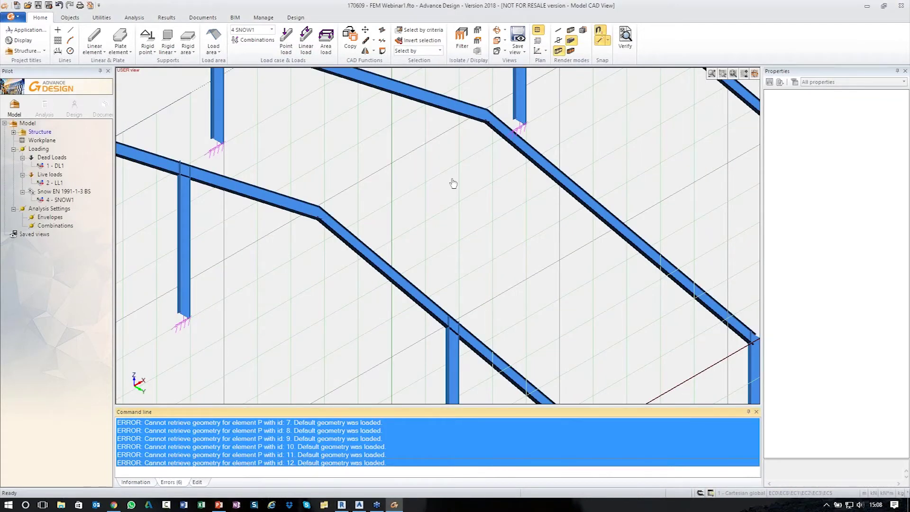
Step: Hide the workplane grid in Advance Design and delete the stray element at the origin
{"action": "scroll", "coordinate": [453, 182], "scroll_direction": "down", "scroll_amount": 5}
{"action": "middle_click_drag", "start_coordinate": [450, 223], "coordinate": [493, 251], "text": "shift"}
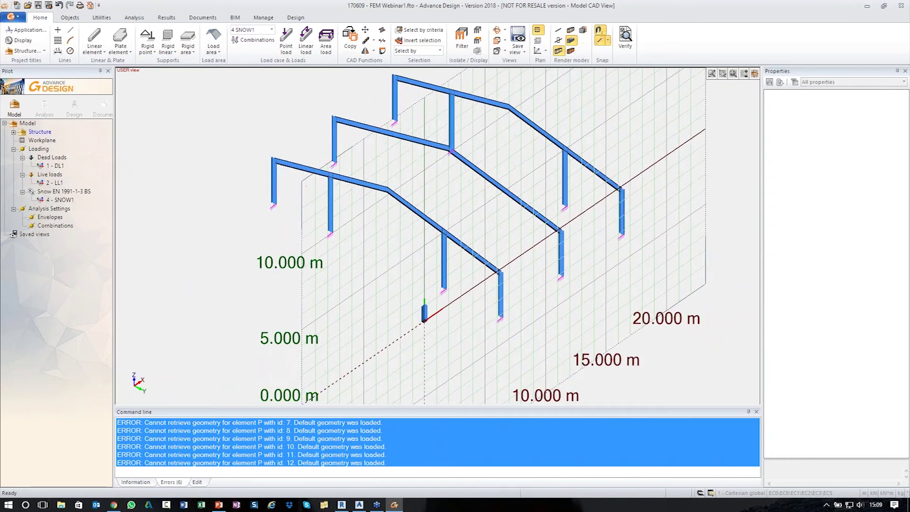
{"action": "left_click", "coordinate": [539, 30]}
{"action": "left_click_drag", "start_coordinate": [447, 341], "coordinate": [403, 312]}
{"action": "key", "text": "Delete"}
{"action": "middle_click_drag", "start_coordinate": [418, 315], "coordinate": [442, 260], "text": "shift"}
Step: Switch to Revit to review the original frame, then return to Advance Design and compare the imported frame
{"action": "left_click", "coordinate": [341, 505]}
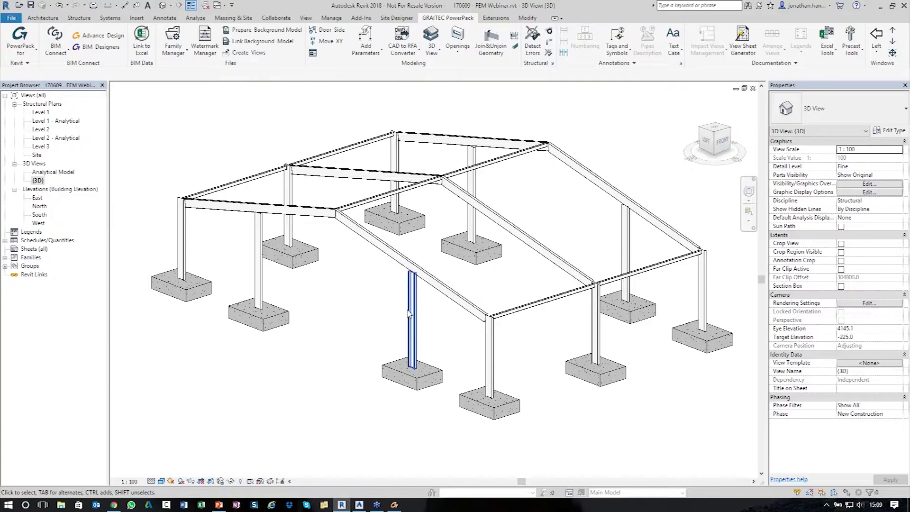
{"action": "left_click", "coordinate": [394, 504]}
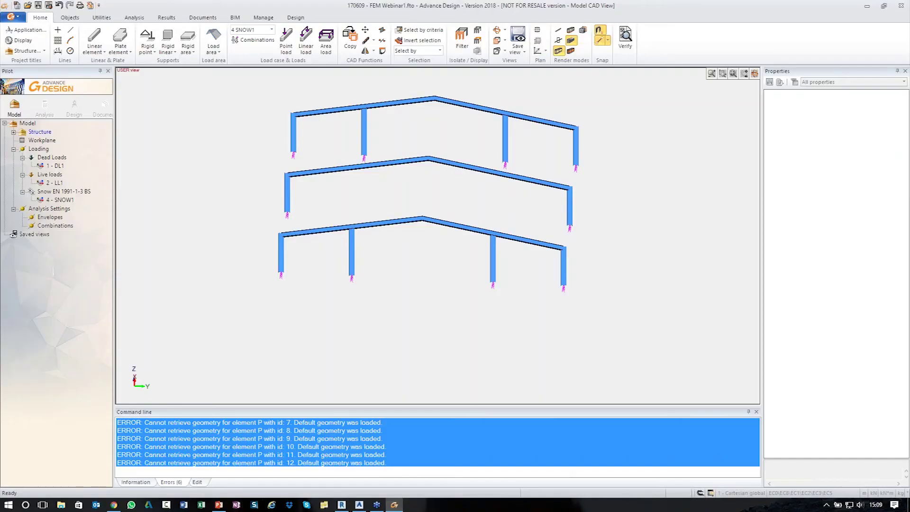
{"action": "middle_click_drag", "start_coordinate": [568, 266], "coordinate": [632, 265], "text": "shift"}
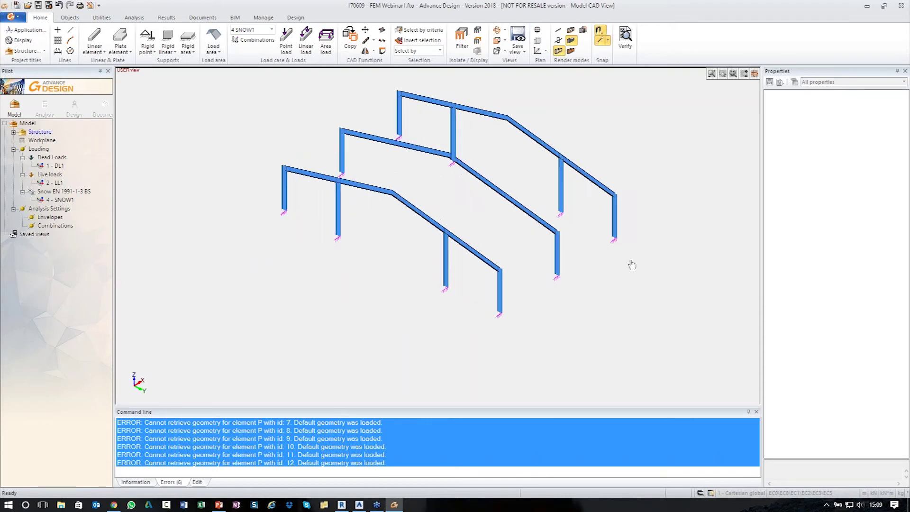
{"action": "middle_click_drag", "start_coordinate": [510, 245], "coordinate": [462, 264]}
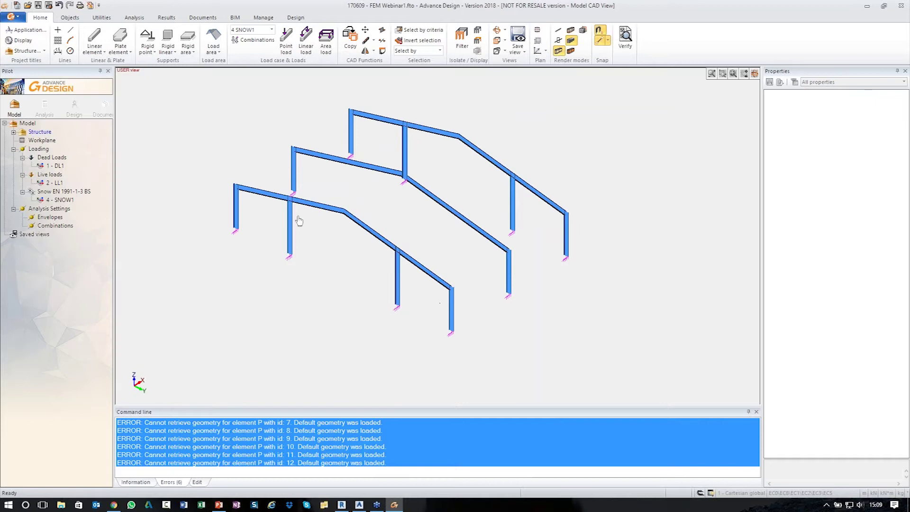
Step: Draw an S275 R200*300 linear element between two adjacent eaves column tops and delete it again
{"action": "left_click", "coordinate": [94, 36]}
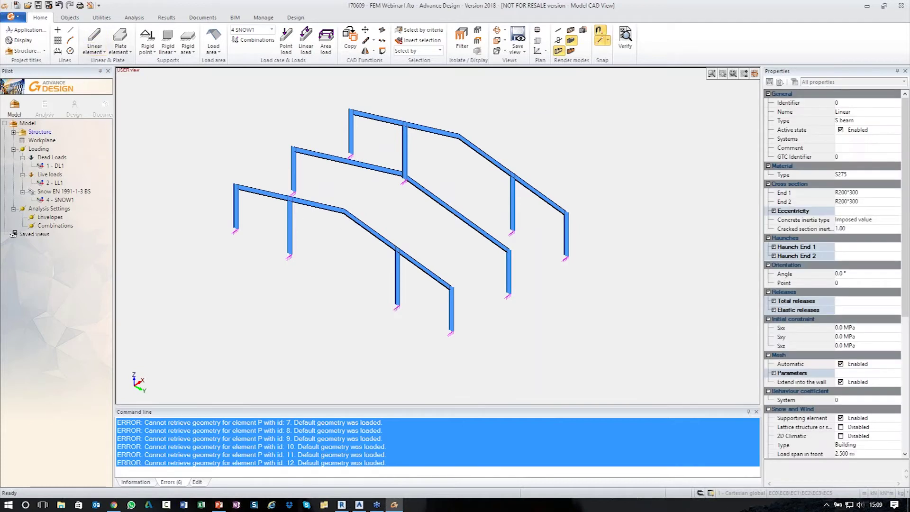
{"action": "left_click", "coordinate": [235, 184]}
{"action": "left_click", "coordinate": [292, 147]}
{"action": "key", "text": "Escape"}
{"action": "left_click", "coordinate": [265, 165]}
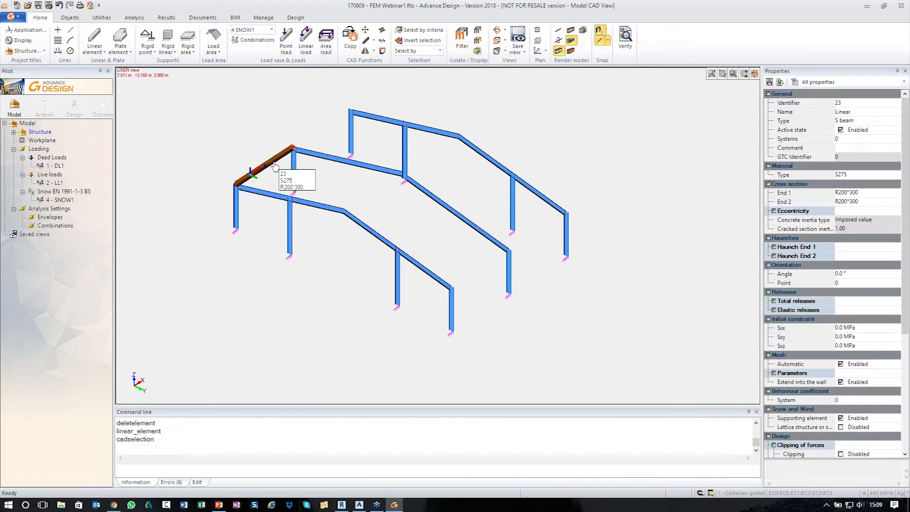
{"action": "key", "text": "Delete"}
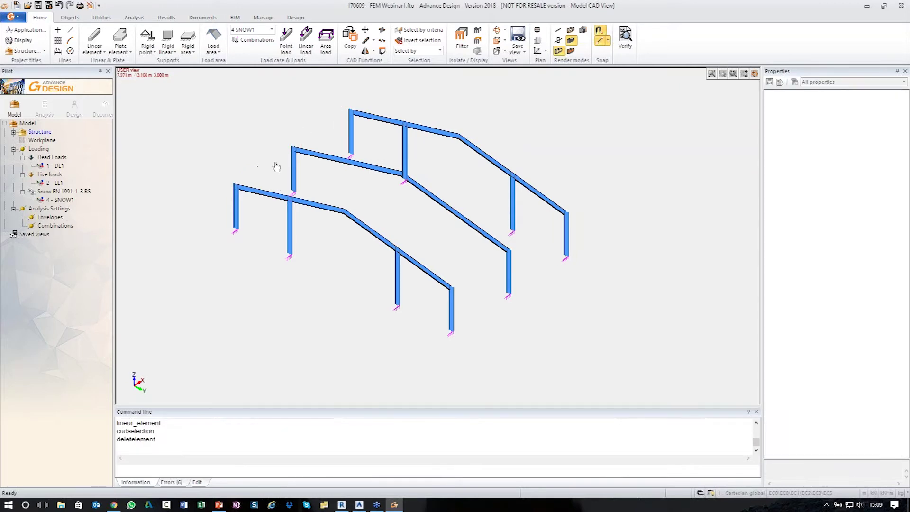
Step: Draw S275 linear elements with a UB305x102x25 section between the three frames' column tops along the far-side eaves
{"action": "left_click", "coordinate": [94, 36]}
{"action": "left_click", "coordinate": [867, 192]}
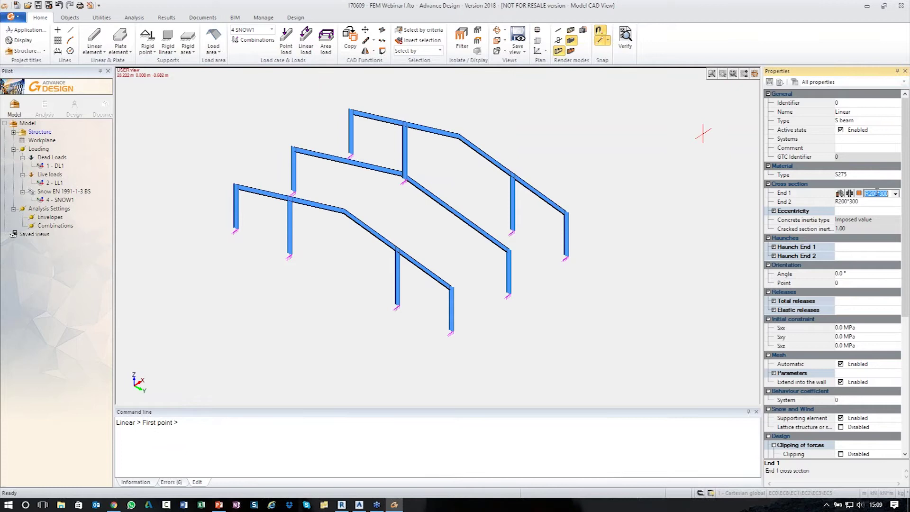
{"action": "scroll", "coordinate": [903, 190], "scroll_direction": "down", "scroll_amount": 5}
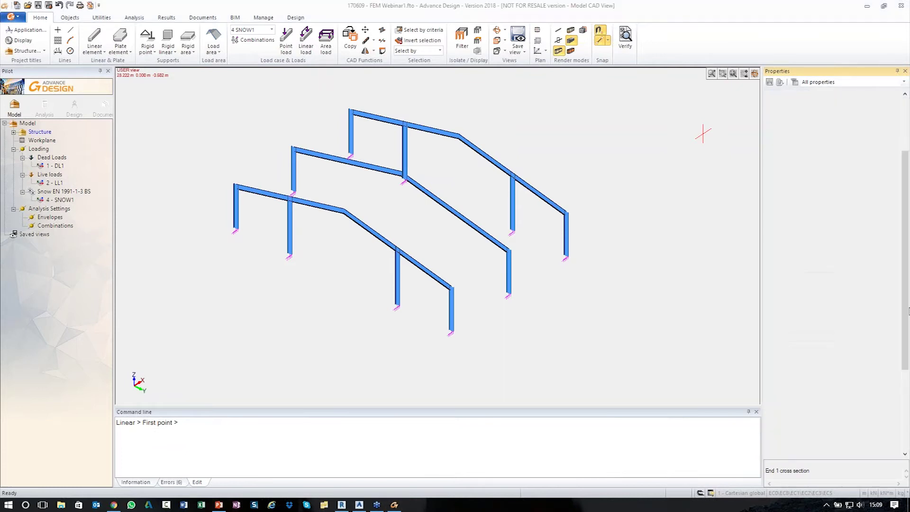
{"action": "left_click", "coordinate": [895, 194]}
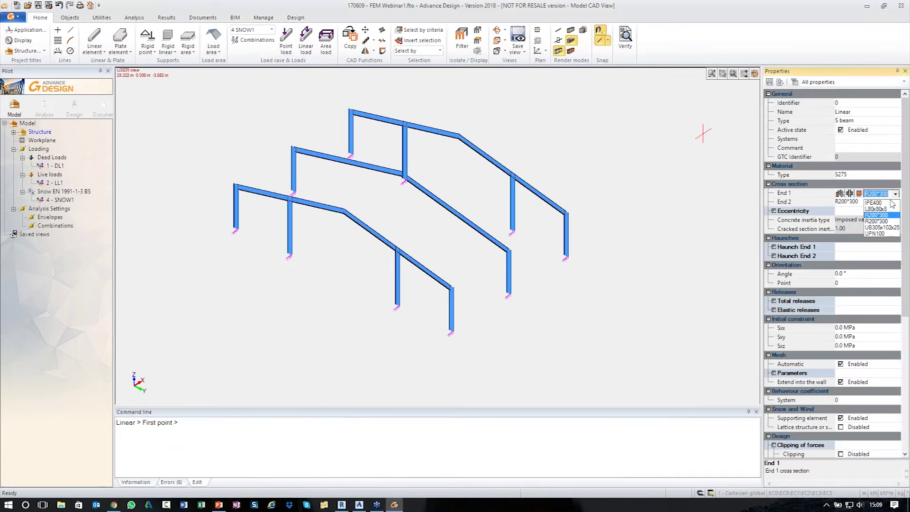
{"action": "left_click", "coordinate": [880, 227]}
{"action": "left_click", "coordinate": [235, 185]}
{"action": "left_click", "coordinate": [293, 147]}
{"action": "left_click", "coordinate": [350, 110]}
{"action": "left_click", "coordinate": [293, 147]}
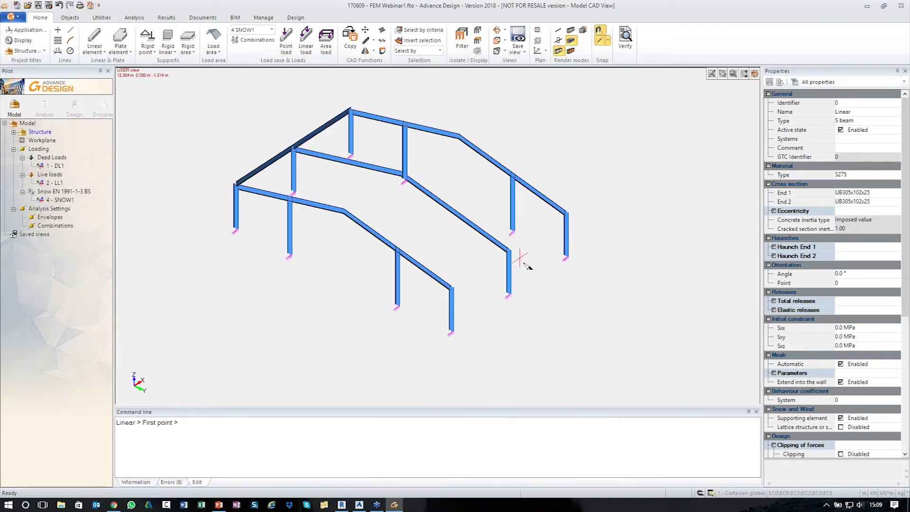
Step: Draw matching UB305x102x25 eaves beams between the three frames' column tops along the opposite eaves
{"action": "left_click", "coordinate": [508, 250]}
{"action": "left_click", "coordinate": [566, 212]}
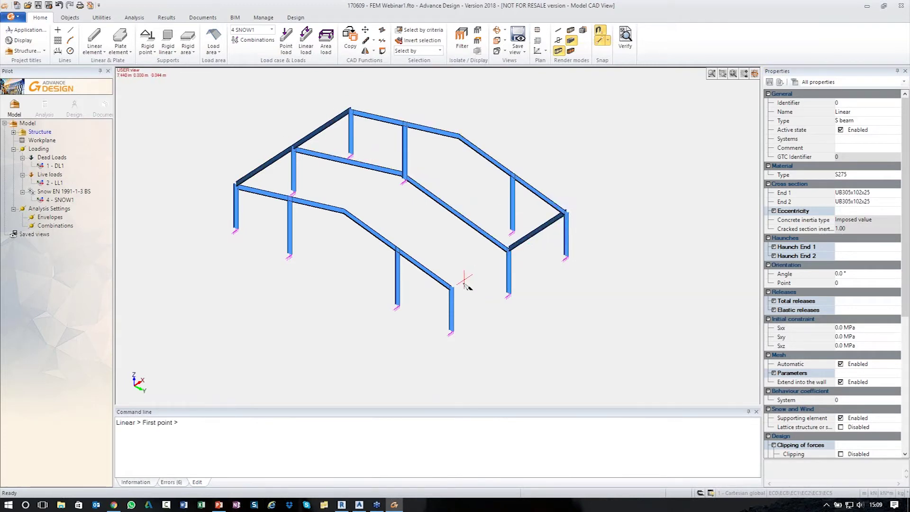
{"action": "left_click", "coordinate": [451, 286]}
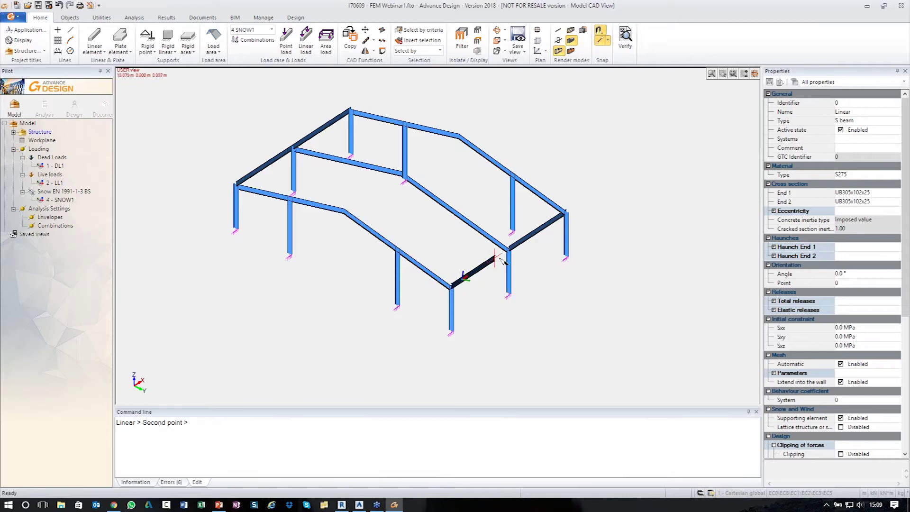
{"action": "left_click", "coordinate": [508, 250]}
Step: Draw UB305x102x25 ridge beams joining the apex points of the three frames
{"action": "left_click", "coordinate": [343, 209]}
{"action": "left_click", "coordinate": [401, 174]}
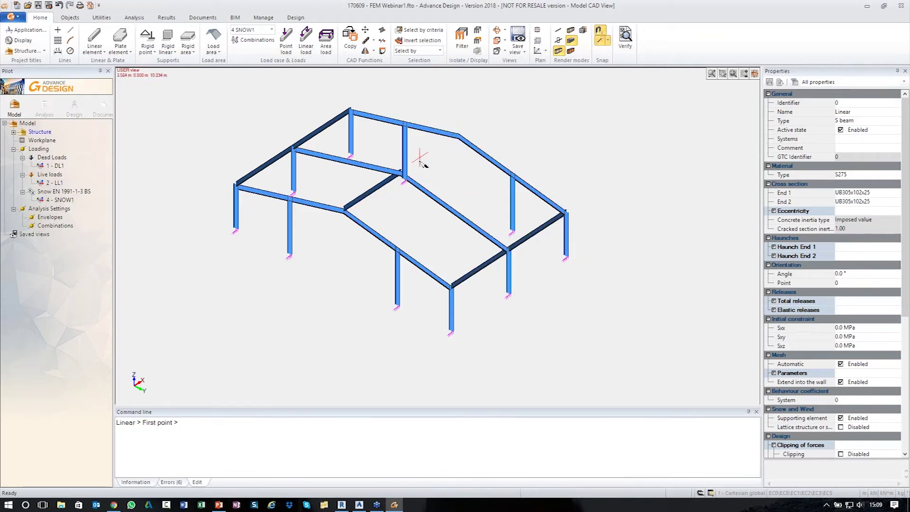
{"action": "left_click", "coordinate": [458, 135]}
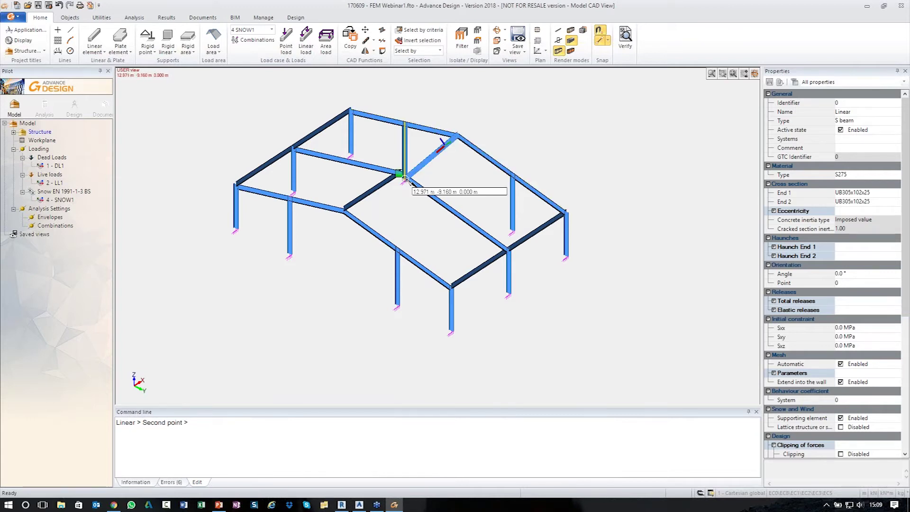
{"action": "scroll", "coordinate": [407, 171], "scroll_direction": "up", "scroll_amount": 1}
{"action": "scroll", "coordinate": [426, 175], "scroll_direction": "up", "scroll_amount": 1}
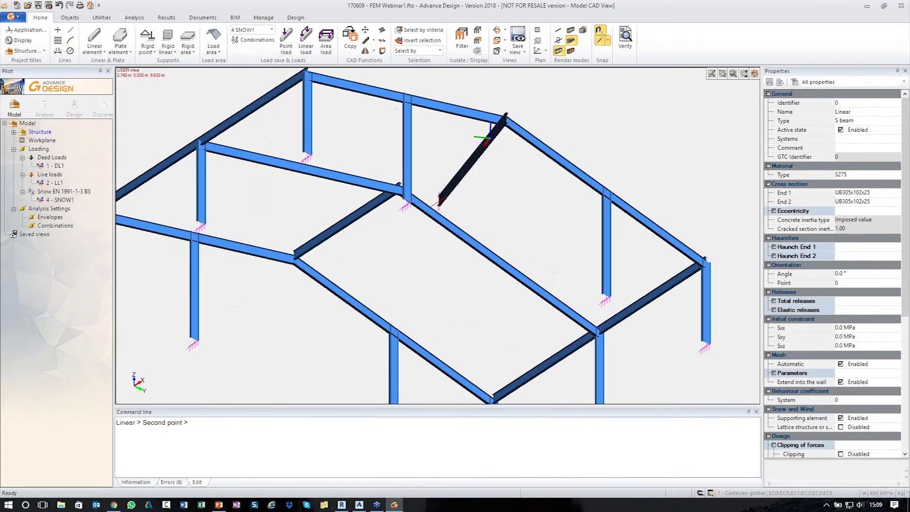
{"action": "scroll", "coordinate": [427, 202], "scroll_direction": "up", "scroll_amount": 1}
{"action": "left_click", "coordinate": [403, 205]}
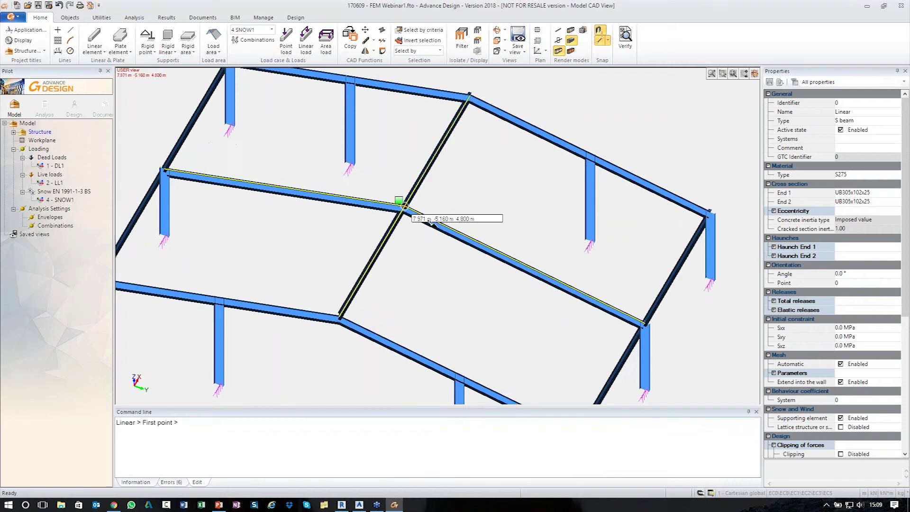
{"action": "key", "text": "Escape"}
{"action": "scroll", "coordinate": [417, 236], "scroll_direction": "down", "scroll_amount": 2}
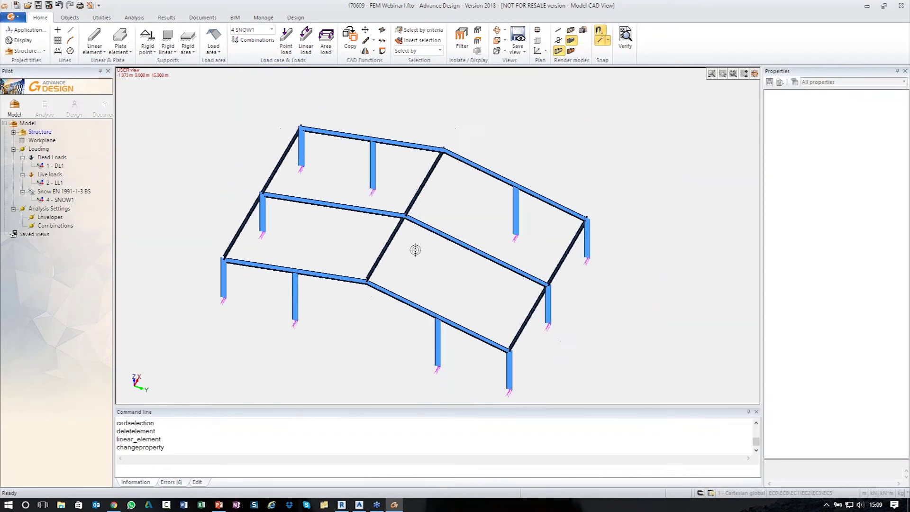
{"action": "scroll", "coordinate": [415, 250], "scroll_direction": "down", "scroll_amount": 1}
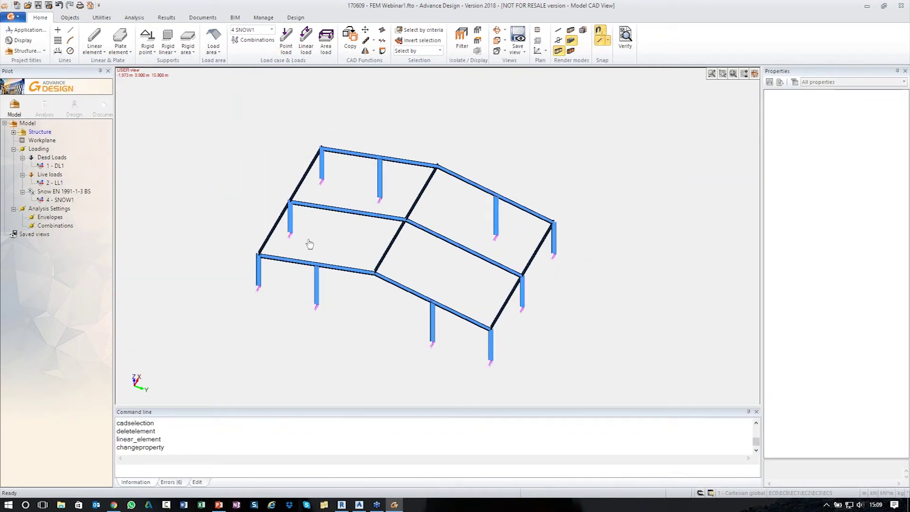
{"action": "scroll", "coordinate": [368, 241], "scroll_direction": "down", "scroll_amount": 1}
{"action": "middle_click_drag", "start_coordinate": [393, 333], "coordinate": [437, 339], "text": "shift"}
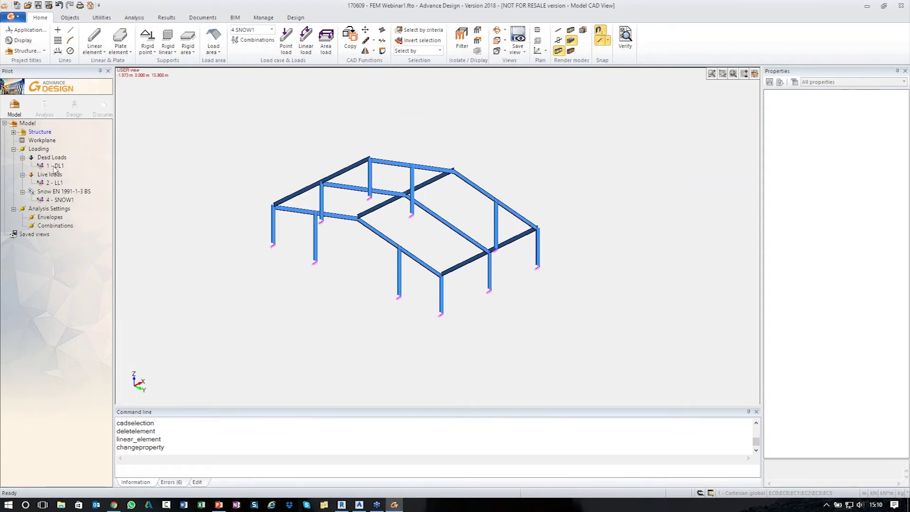
Step: Set the Z self-weight component of dead load case DL1 to -1
{"action": "left_click", "coordinate": [56, 165]}
{"action": "left_click", "coordinate": [773, 166]}
{"action": "left_click", "coordinate": [838, 192]}
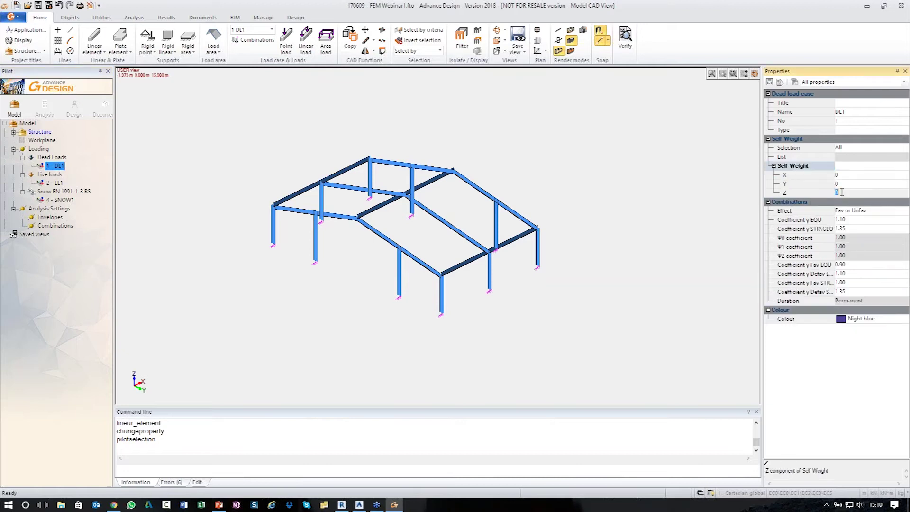
{"action": "type", "text": "-1"}
{"action": "key", "text": "Return"}
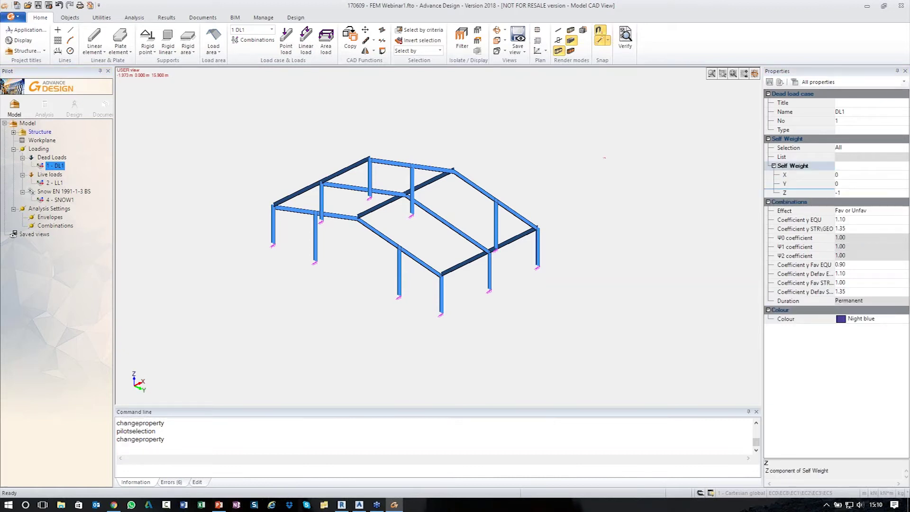
{"action": "left_click", "coordinate": [341, 216]}
{"action": "key", "text": "Escape"}
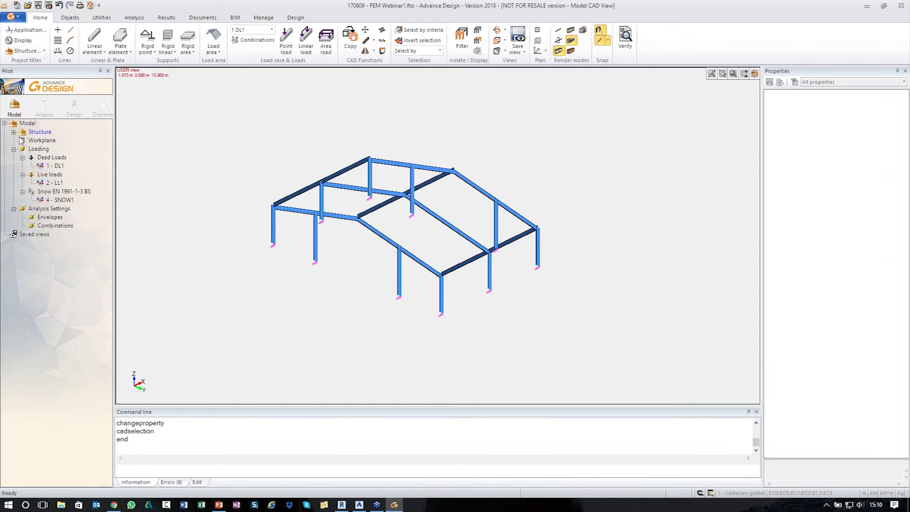
Step: Set the restraint type of all ten footing supports on Level 1 to Pinned
{"action": "left_click", "coordinate": [15, 132]}
{"action": "left_click", "coordinate": [32, 141]}
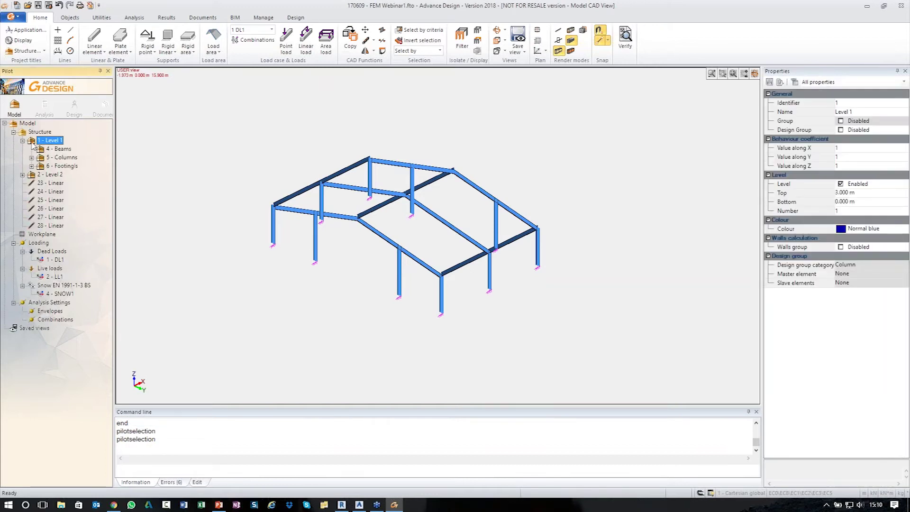
{"action": "double_click", "coordinate": [57, 165]}
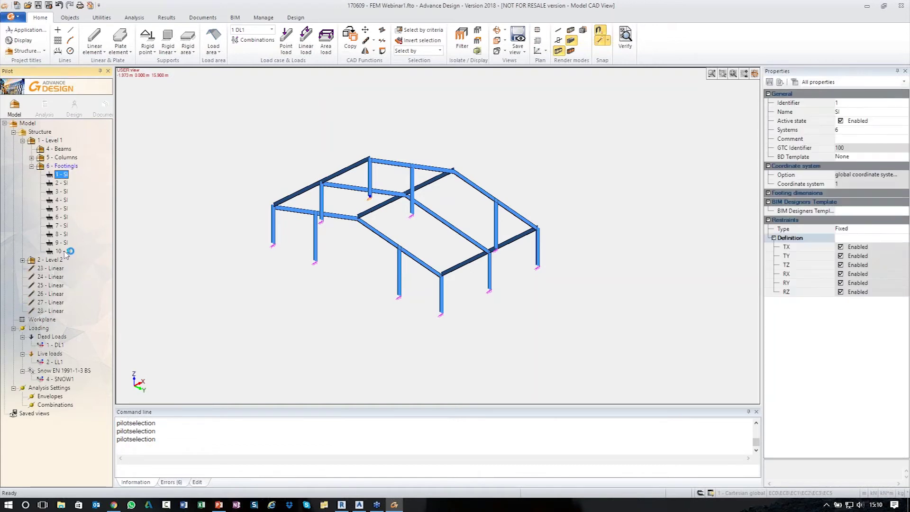
{"action": "left_click", "coordinate": [61, 251], "text": "shift"}
{"action": "left_click", "coordinate": [881, 229]}
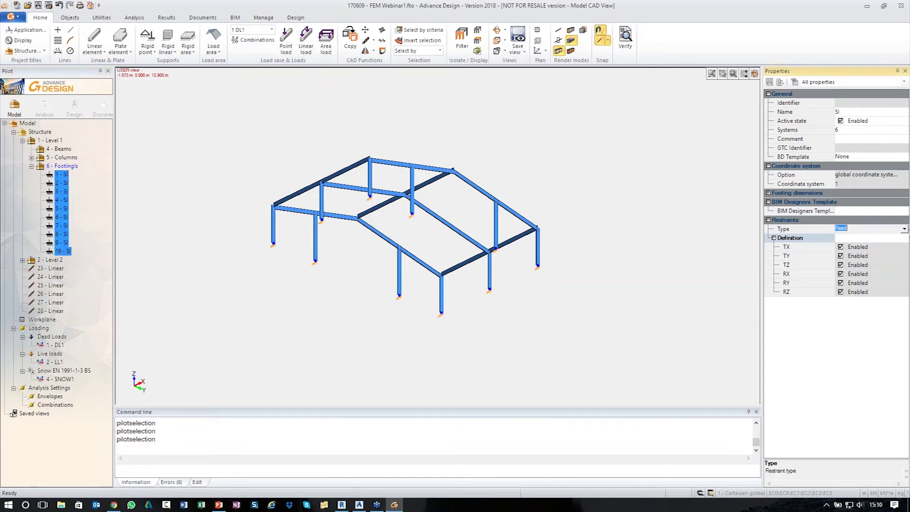
{"action": "left_click", "coordinate": [904, 229]}
{"action": "left_click", "coordinate": [848, 243]}
{"action": "left_click_drag", "start_coordinate": [614, 290], "coordinate": [309, 269]}
{"action": "key", "text": "Escape"}
{"action": "middle_click_drag", "start_coordinate": [333, 233], "coordinate": [331, 242]}
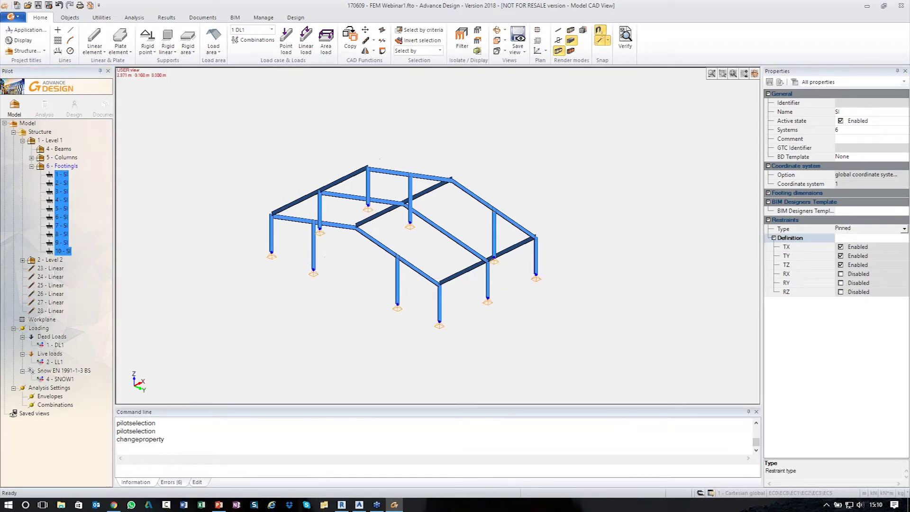
{"action": "key", "text": "Escape"}
{"action": "left_click", "coordinate": [337, 226]}
{"action": "left_click", "coordinate": [357, 197]}
{"action": "left_click", "coordinate": [393, 172]}
{"action": "key", "text": "Escape"}
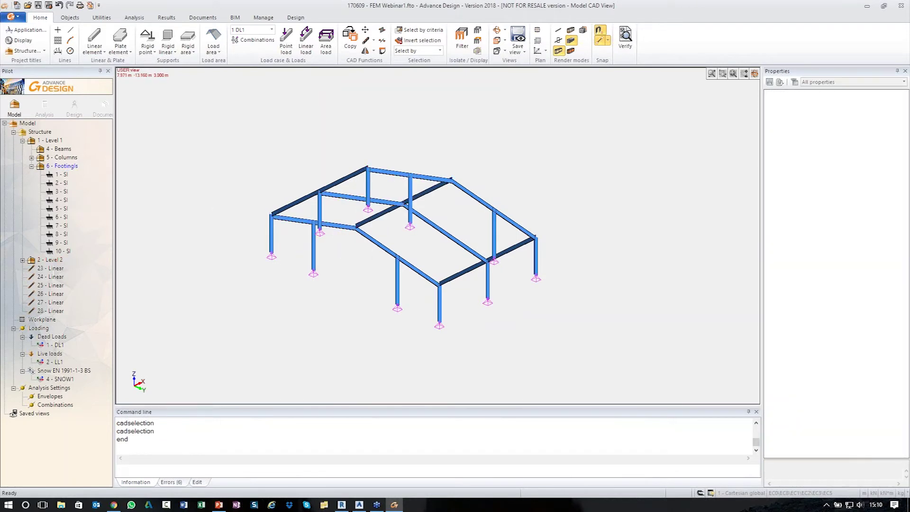
Step: Apply linear loads with FZ of -2 kN in load case 1 to the six rafters of the three frames
{"action": "left_click", "coordinate": [35, 168]}
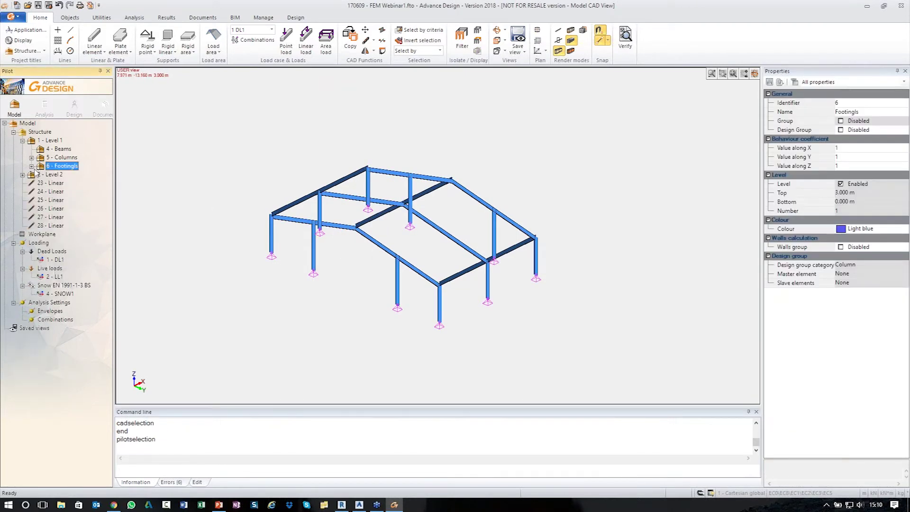
{"action": "left_click", "coordinate": [51, 268]}
{"action": "left_click", "coordinate": [345, 229]}
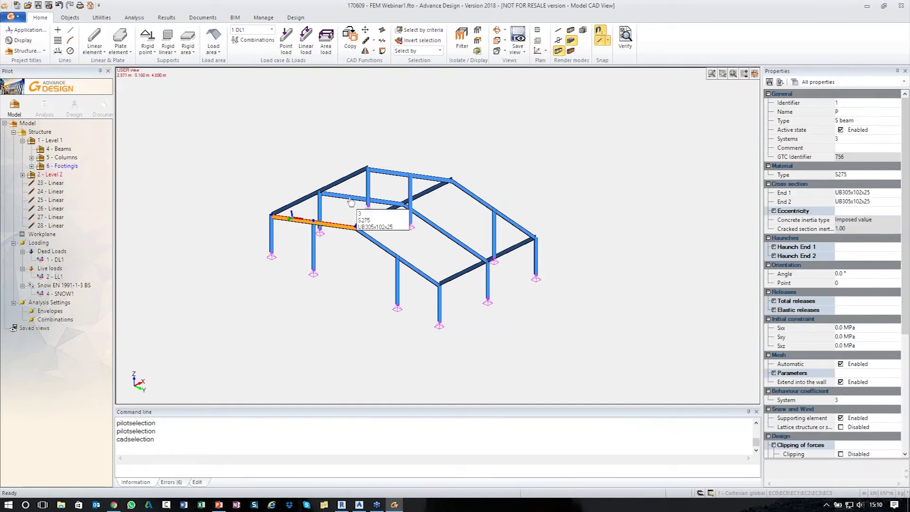
{"action": "left_click", "coordinate": [354, 199]}
{"action": "left_click", "coordinate": [399, 174]}
{"action": "left_click", "coordinate": [400, 257]}
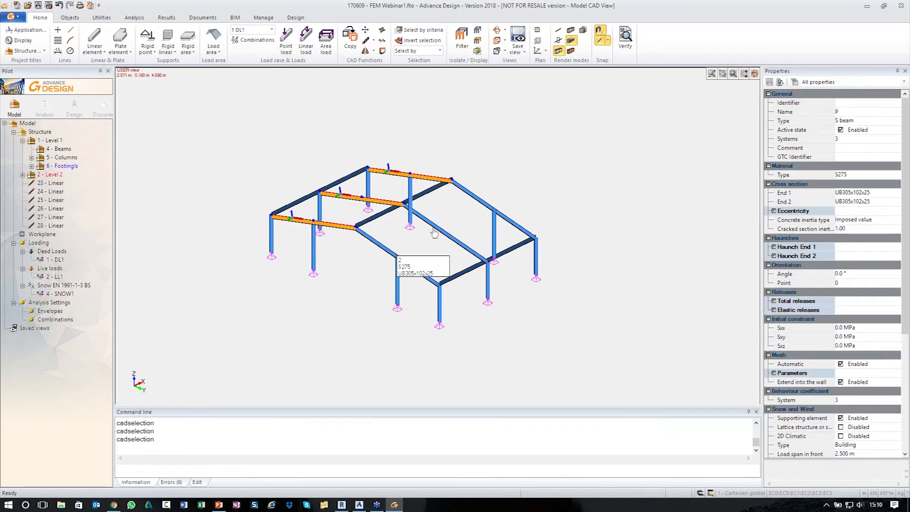
{"action": "left_click", "coordinate": [446, 231]}
{"action": "left_click", "coordinate": [498, 204]}
{"action": "right_click", "coordinate": [523, 183]}
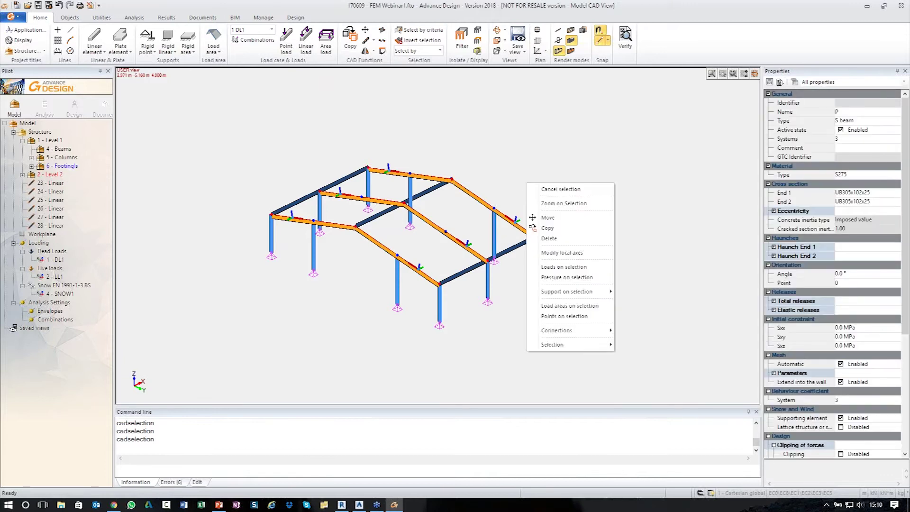
{"action": "left_click", "coordinate": [576, 264]}
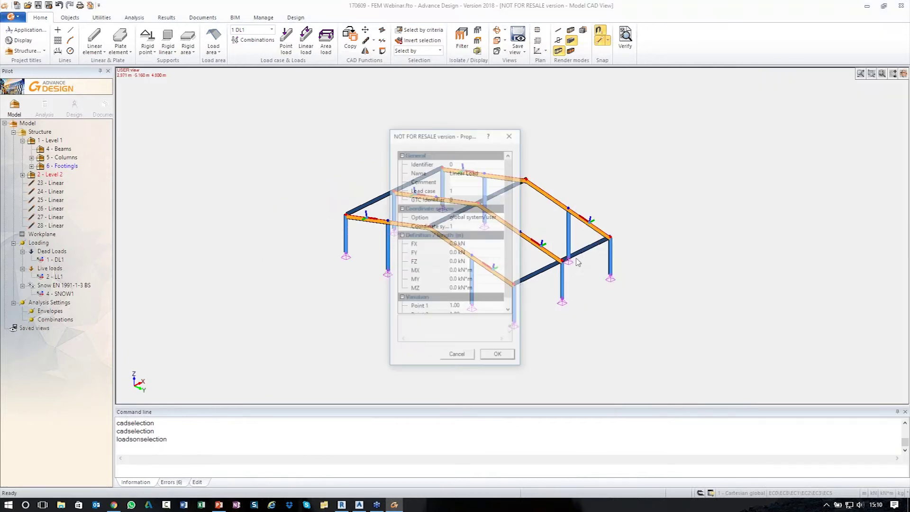
{"action": "left_click", "coordinate": [485, 262]}
{"action": "type", "text": "-2"}
{"action": "key", "text": "Return"}
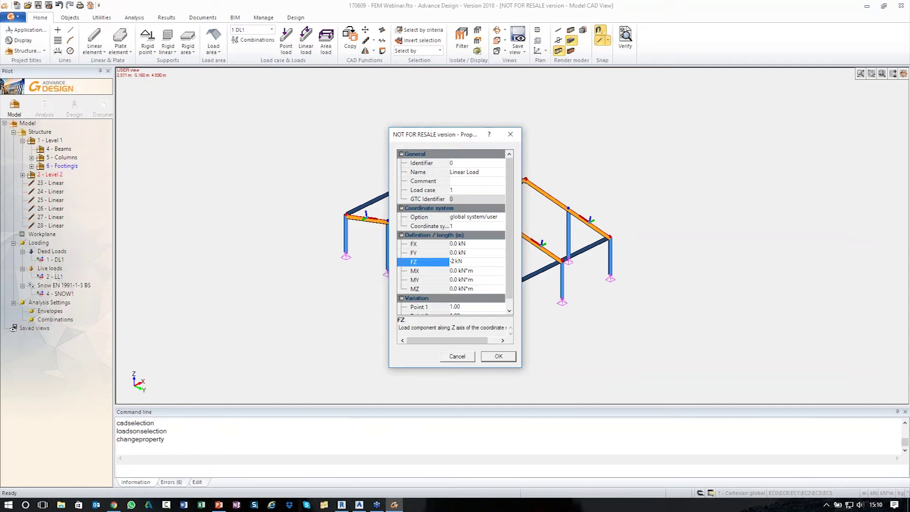
{"action": "left_click", "coordinate": [498, 356]}
{"action": "right_click", "coordinate": [334, 288]}
{"action": "left_click", "coordinate": [370, 292]}
Step: Auto-scale the load display so the rafter loads can be read in the model view
{"action": "right_click", "coordinate": [252, 309]}
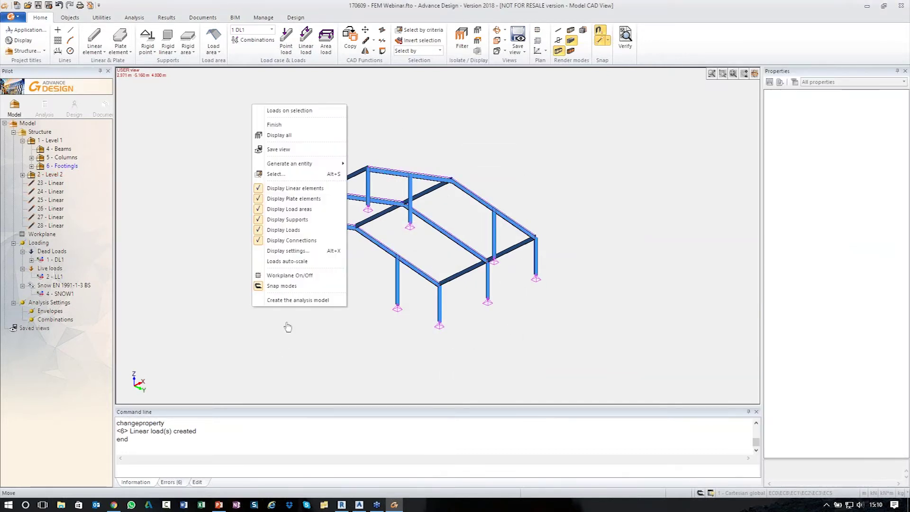
{"action": "left_click", "coordinate": [287, 261]}
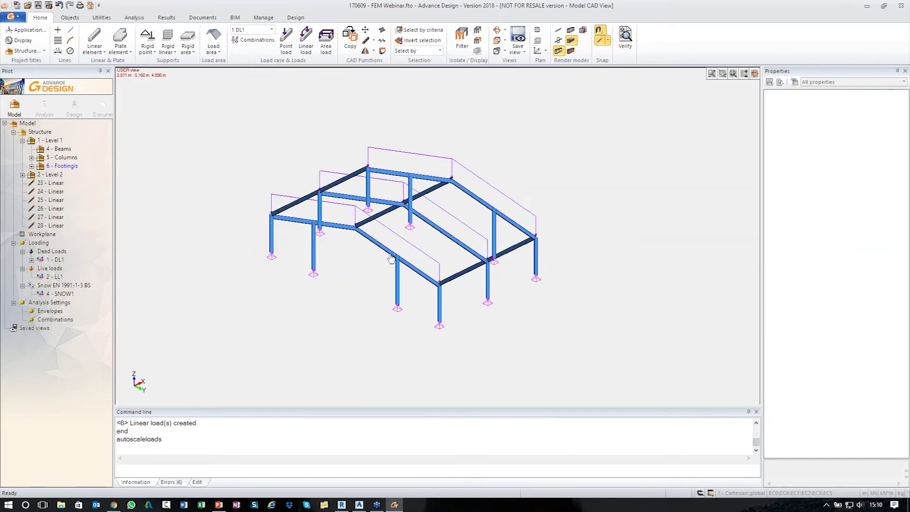
{"action": "middle_click_drag", "start_coordinate": [431, 250], "coordinate": [457, 237], "text": "shift"}
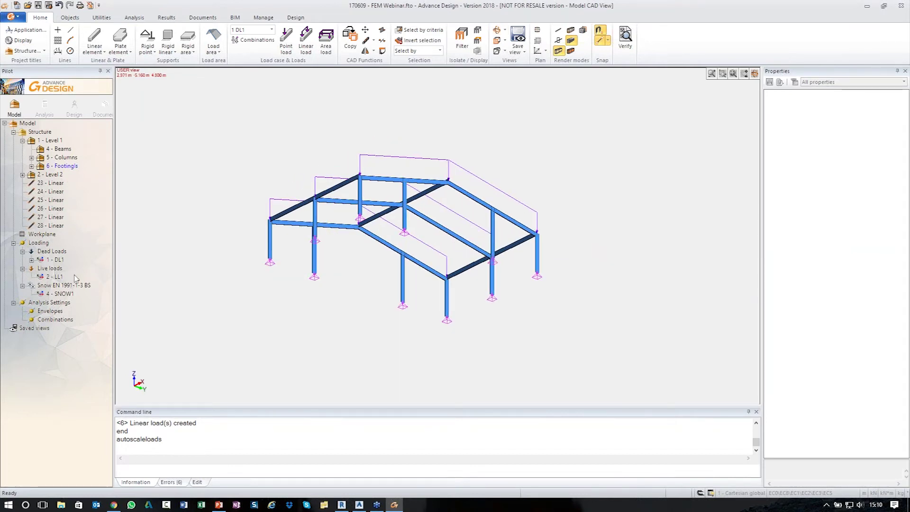
{"action": "left_click", "coordinate": [61, 321]}
{"action": "right_click", "coordinate": [63, 322]}
{"action": "left_click", "coordinate": [54, 279]}
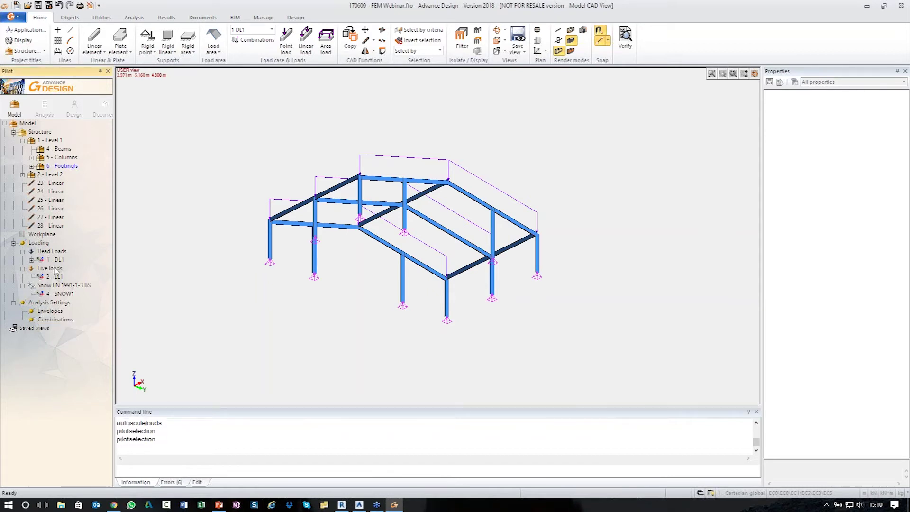
{"action": "left_click", "coordinate": [54, 269]}
{"action": "left_click", "coordinate": [55, 252]}
{"action": "right_click", "coordinate": [57, 253]}
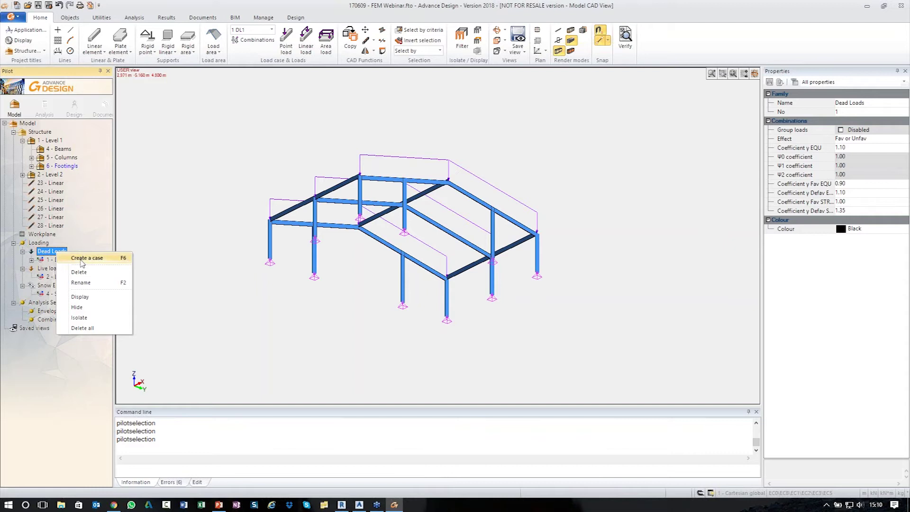
{"action": "left_click", "coordinate": [81, 260]}
Step: Generate the load combinations with the simplified method, update the load case codes, and auto-scale the load display
{"action": "right_click", "coordinate": [55, 321]}
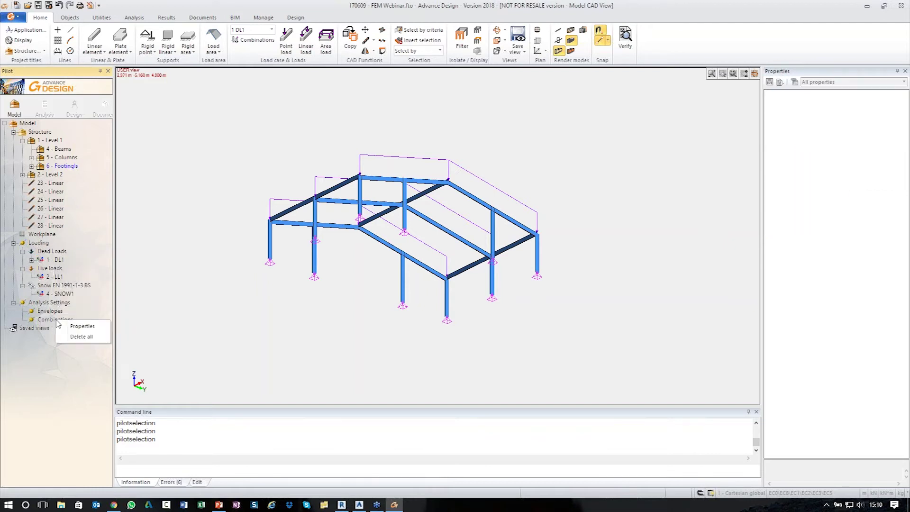
{"action": "left_click", "coordinate": [76, 337]}
{"action": "left_click", "coordinate": [569, 356]}
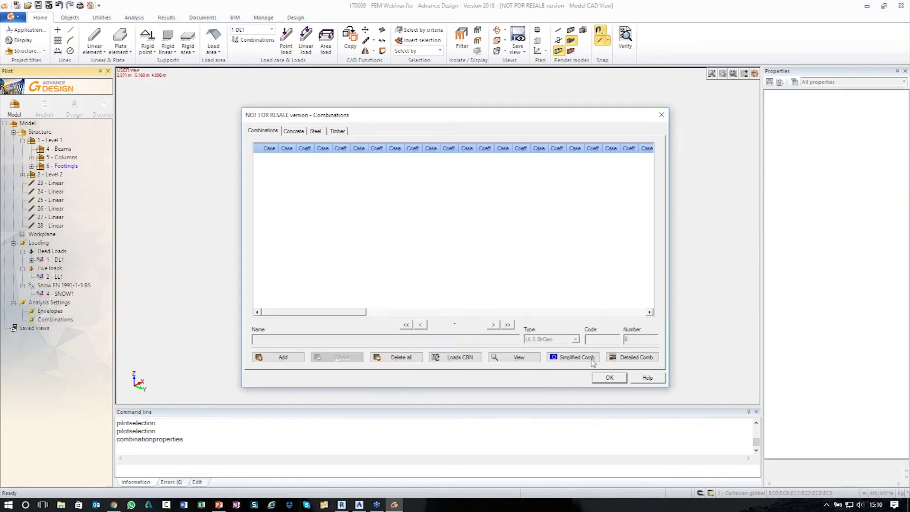
{"action": "left_click", "coordinate": [600, 377]}
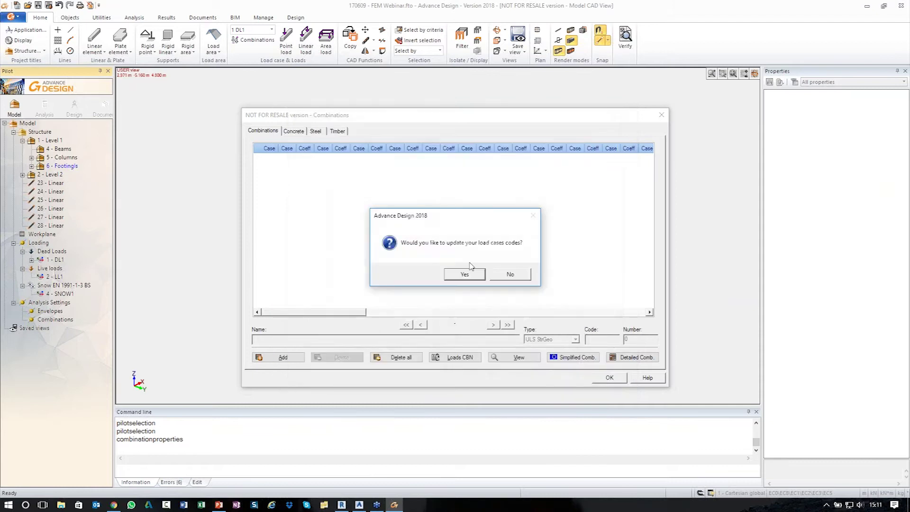
{"action": "left_click", "coordinate": [464, 274]}
{"action": "left_click", "coordinate": [610, 378]}
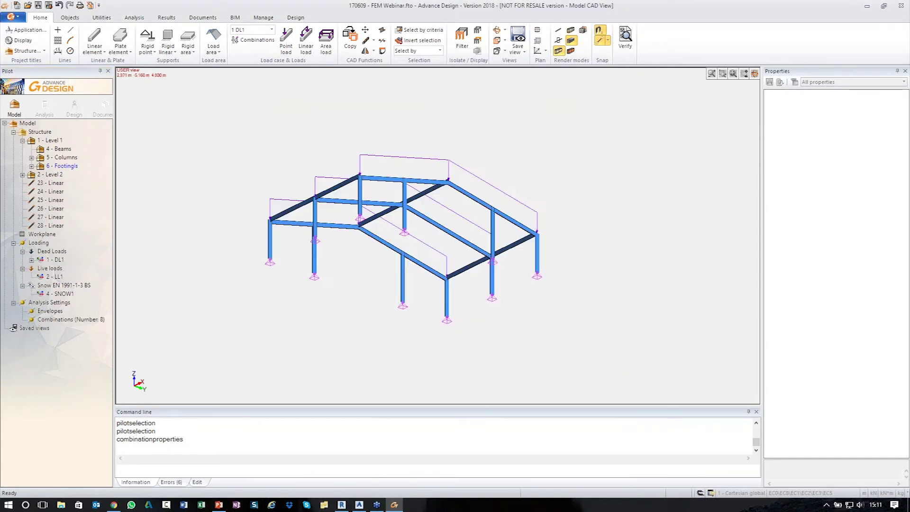
{"action": "right_click", "coordinate": [246, 317]}
{"action": "left_click", "coordinate": [284, 271]}
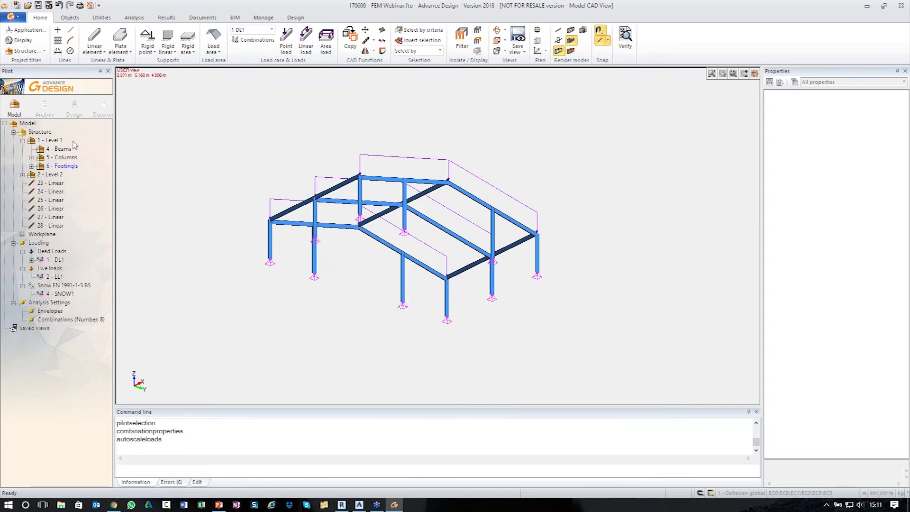
Step: Create a new analysis model and run the calculation sequence with FE Calculation and Steel Design enabled
{"action": "left_click", "coordinate": [45, 108]}
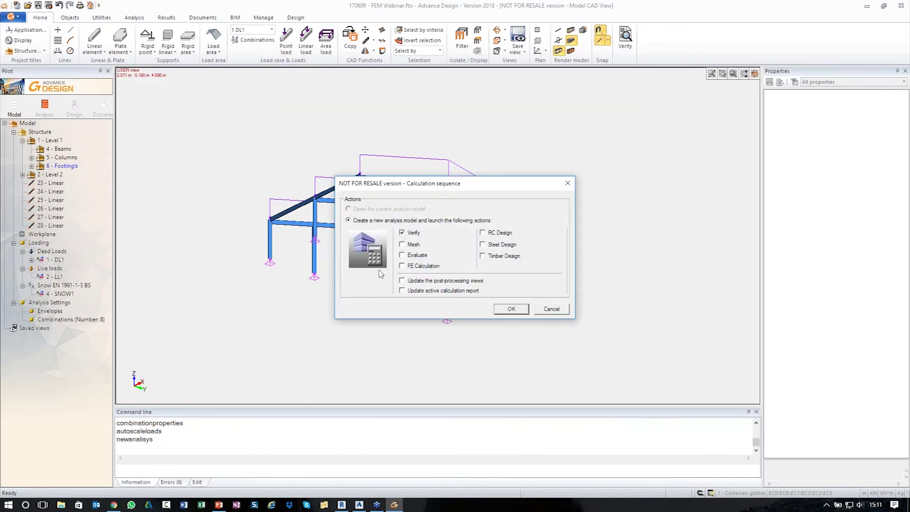
{"action": "left_click", "coordinate": [406, 266]}
{"action": "left_click", "coordinate": [482, 244]}
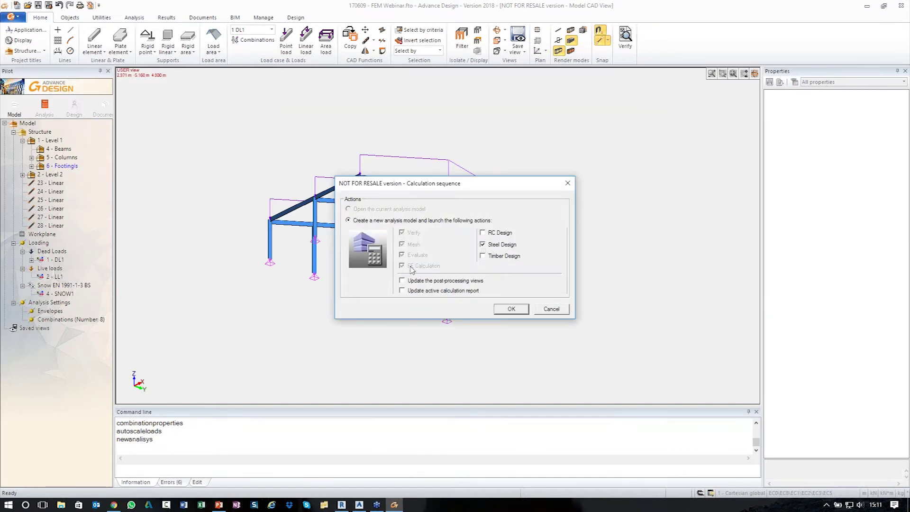
{"action": "left_click", "coordinate": [506, 312]}
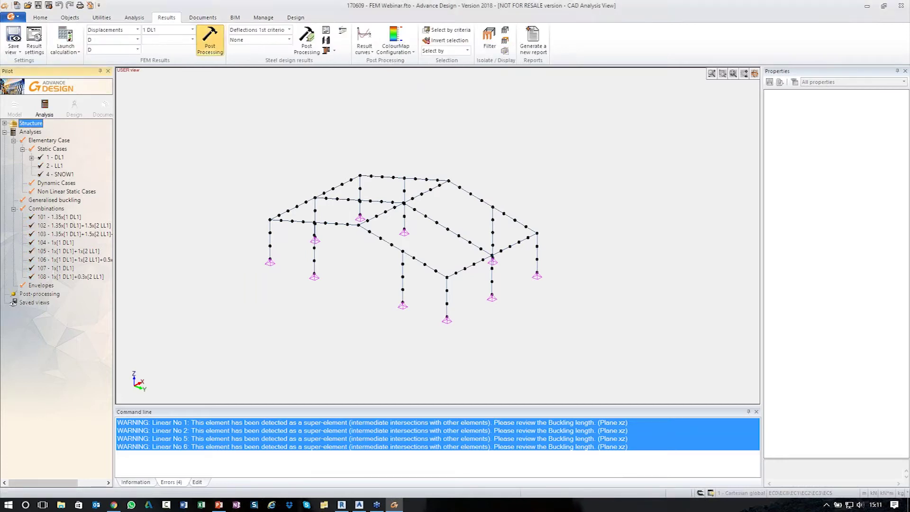
Step: Display the Fz force results for load case DL1 on the linear elements and inspect the diagrams around the frame
{"action": "left_click", "coordinate": [137, 40]}
{"action": "left_click", "coordinate": [128, 51]}
{"action": "left_click", "coordinate": [138, 30]}
{"action": "left_click", "coordinate": [127, 51]}
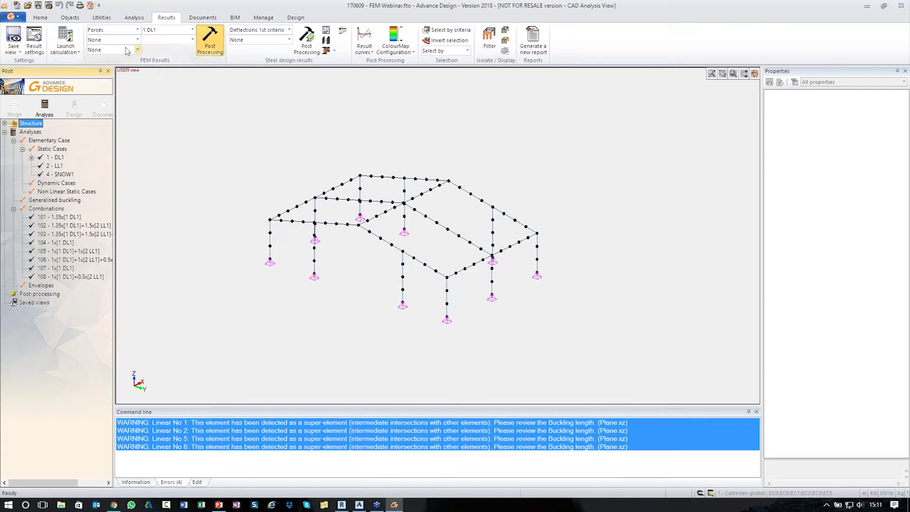
{"action": "left_click", "coordinate": [137, 40]}
{"action": "left_click", "coordinate": [110, 74]}
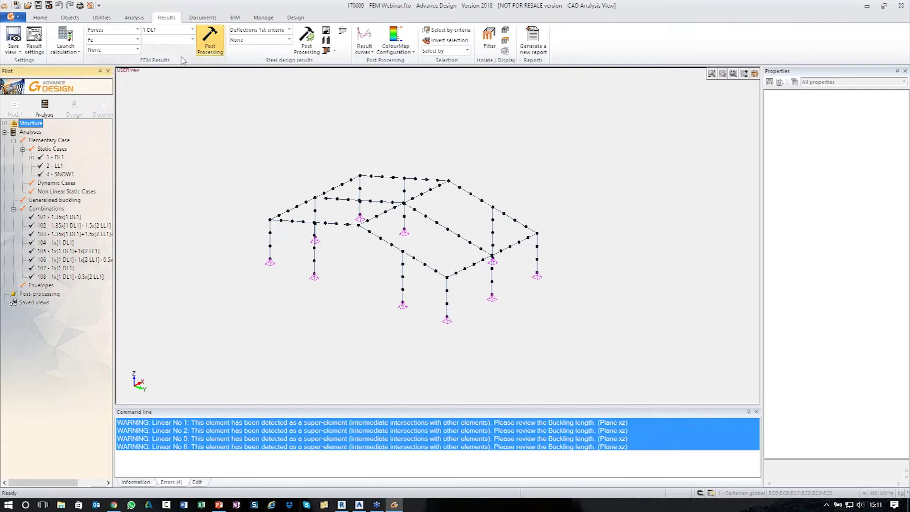
{"action": "left_click", "coordinate": [209, 46]}
{"action": "scroll", "coordinate": [414, 265], "scroll_direction": "up", "scroll_amount": 2}
{"action": "middle_click_drag", "start_coordinate": [397, 254], "coordinate": [253, 275]}
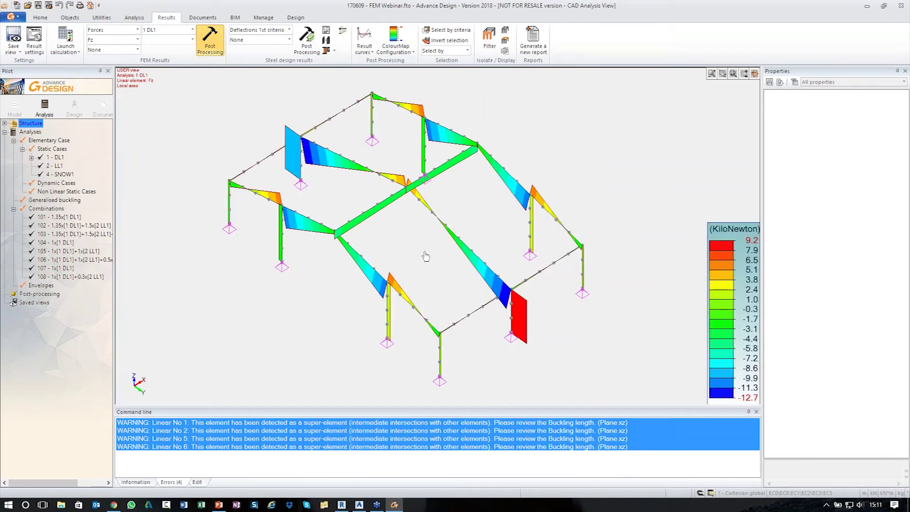
{"action": "middle_click_drag", "start_coordinate": [431, 265], "coordinate": [440, 300]}
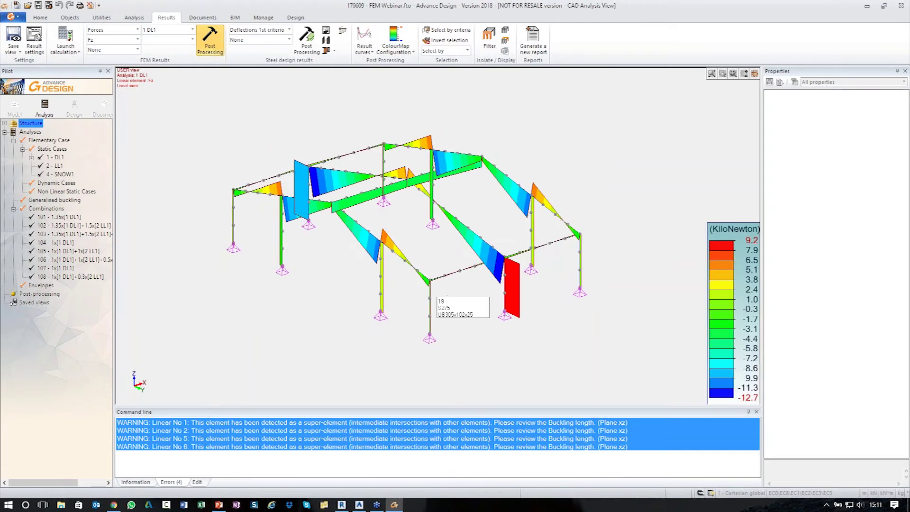
Step: Save the project as 170609 - FEM Webinar.fto, replacing the existing file
{"action": "left_click", "coordinate": [19, 19]}
{"action": "mouse_move", "coordinate": [14, 29]}
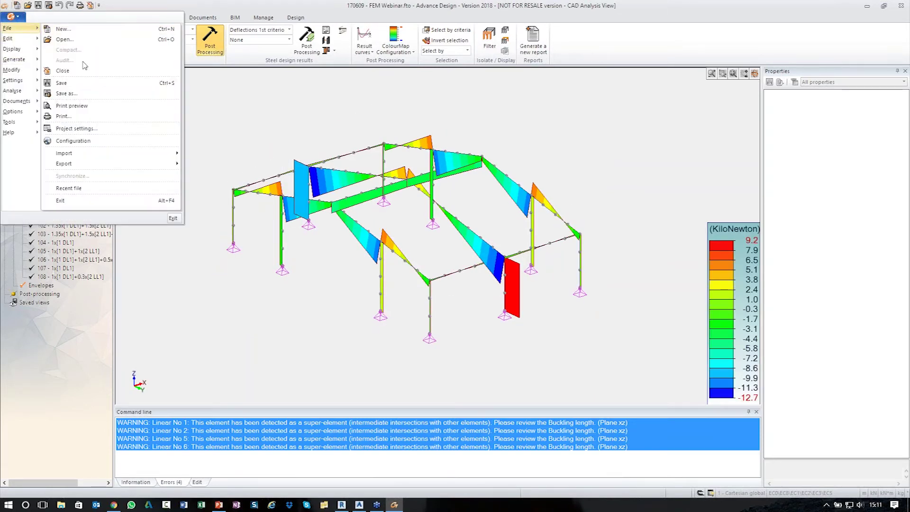
{"action": "left_click", "coordinate": [69, 93]}
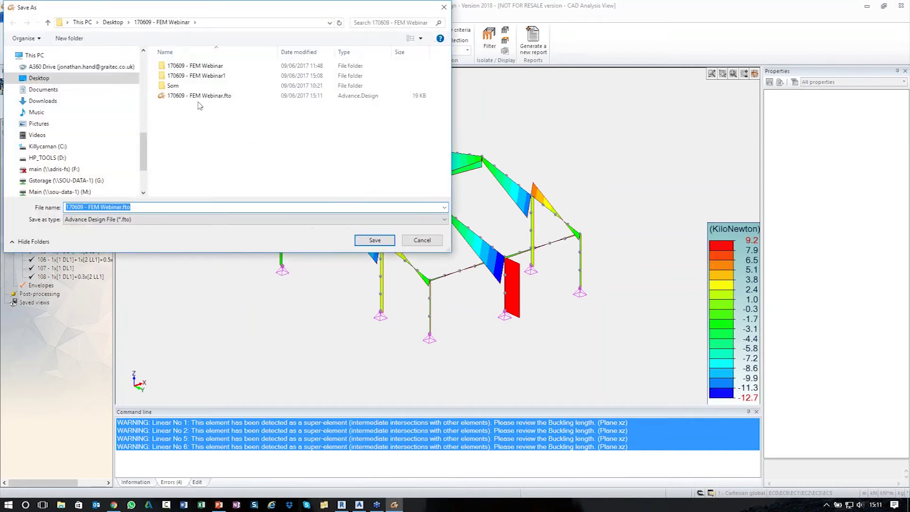
{"action": "left_click", "coordinate": [199, 96]}
{"action": "left_click", "coordinate": [376, 240]}
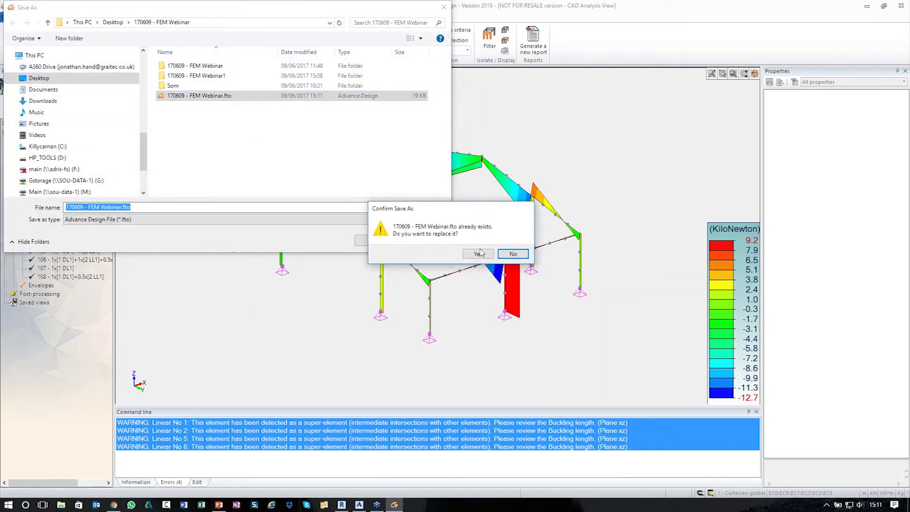
{"action": "left_click", "coordinate": [479, 253]}
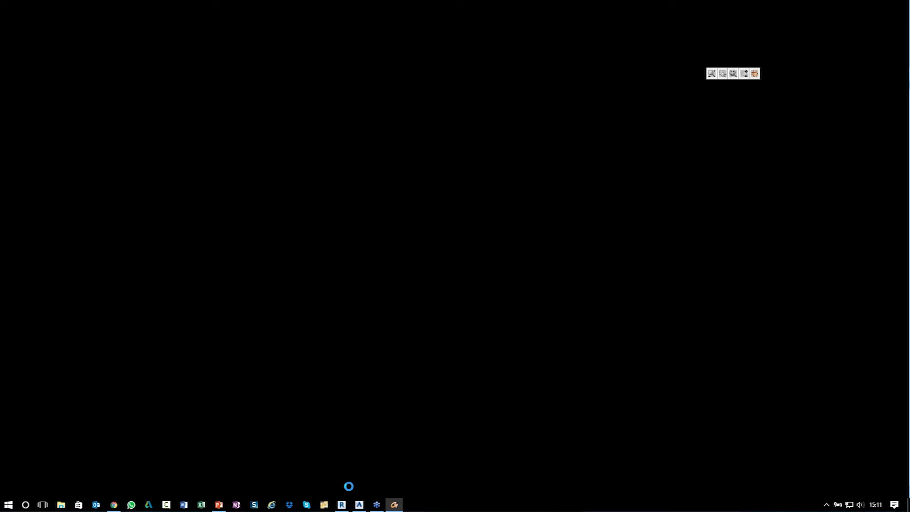
Step: Switch to Revit and set up a cloud structural analysis of the frame, ignoring the analytical model verification warnings
{"action": "left_click", "coordinate": [342, 504]}
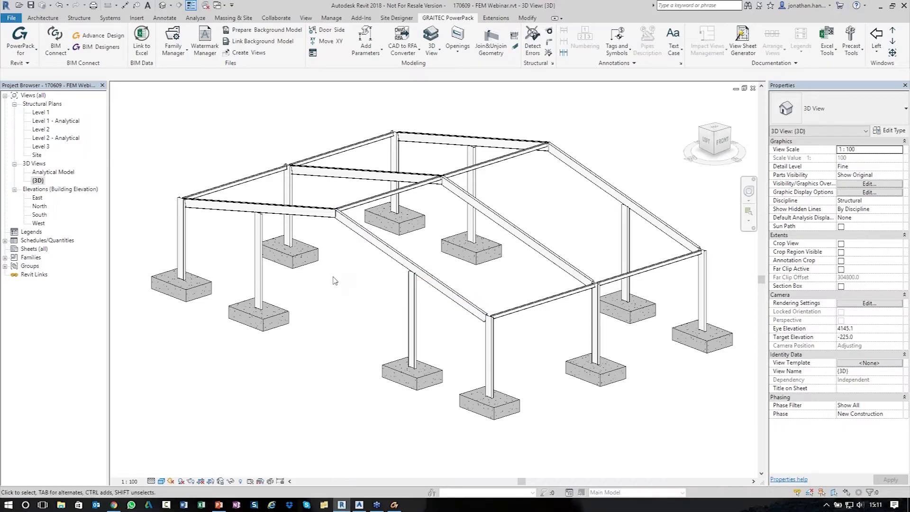
{"action": "left_click", "coordinate": [394, 504]}
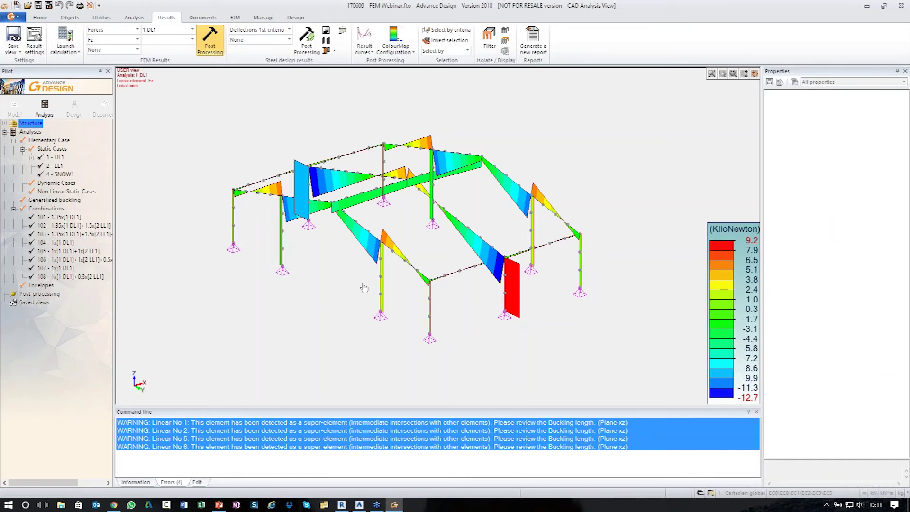
{"action": "left_click", "coordinate": [342, 504]}
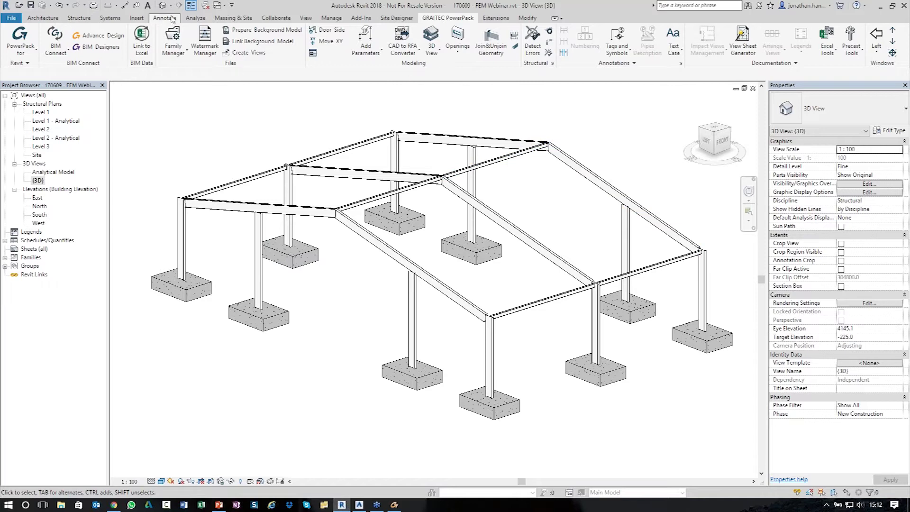
{"action": "left_click", "coordinate": [195, 18]}
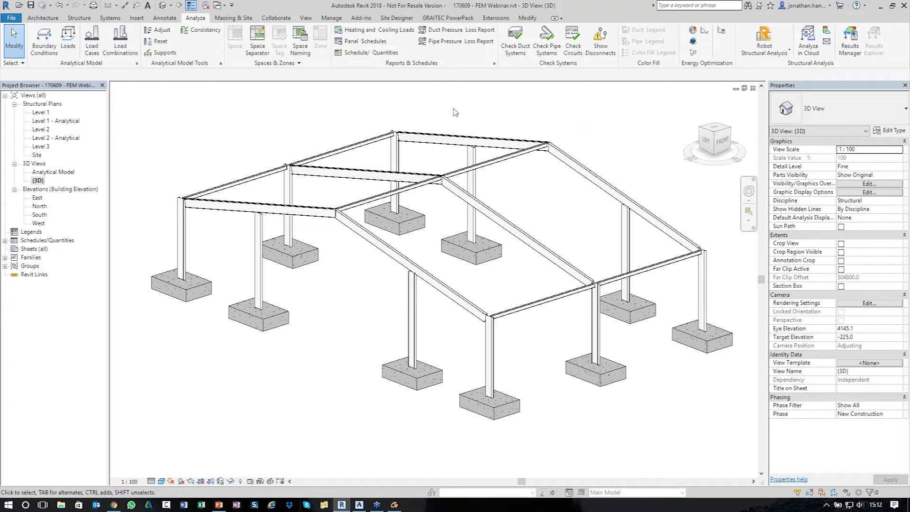
{"action": "left_click", "coordinate": [809, 47]}
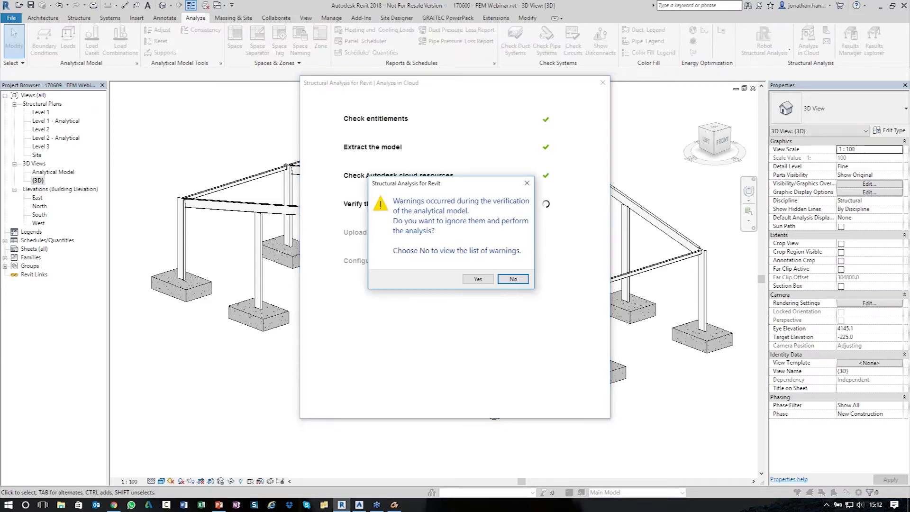
{"action": "left_click", "coordinate": [479, 279]}
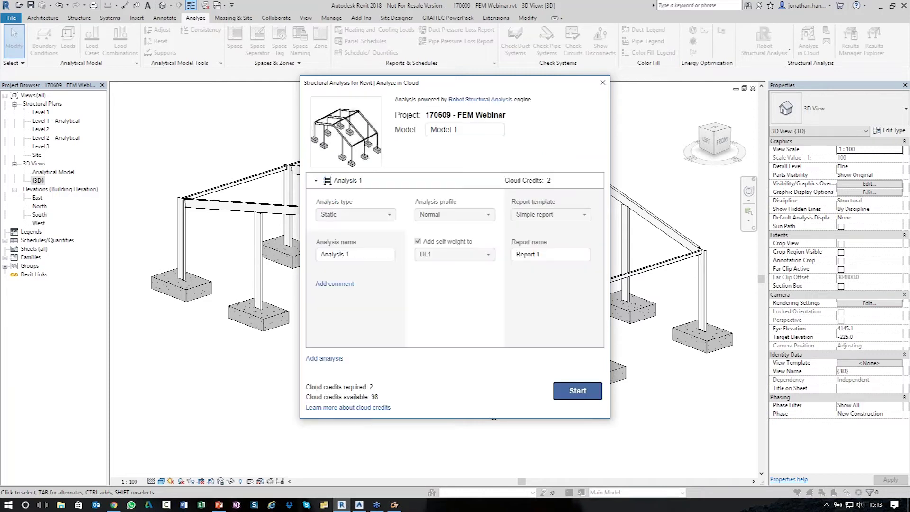
Step: Start a Static cloud analysis with the Normal profile, naming it My JH Analaysis and its report My Report
{"action": "left_click", "coordinate": [350, 217]}
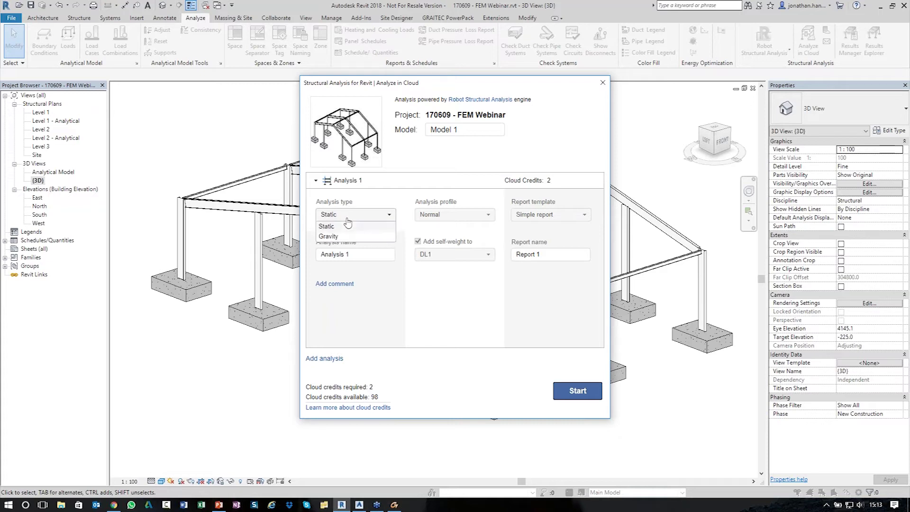
{"action": "left_click", "coordinate": [348, 226]}
{"action": "left_click", "coordinate": [471, 217]}
{"action": "left_click", "coordinate": [469, 236]}
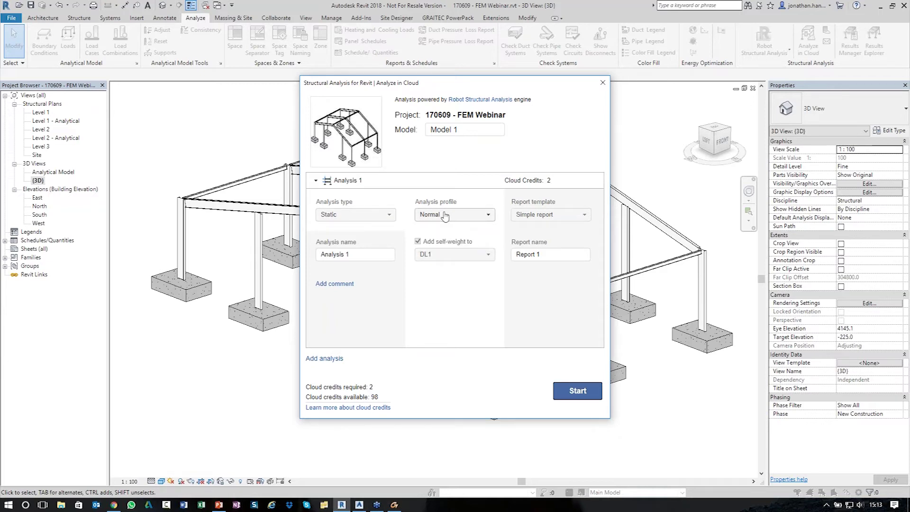
{"action": "left_click_drag", "start_coordinate": [352, 255], "coordinate": [283, 257]}
{"action": "type", "text": "My JH Ana"}
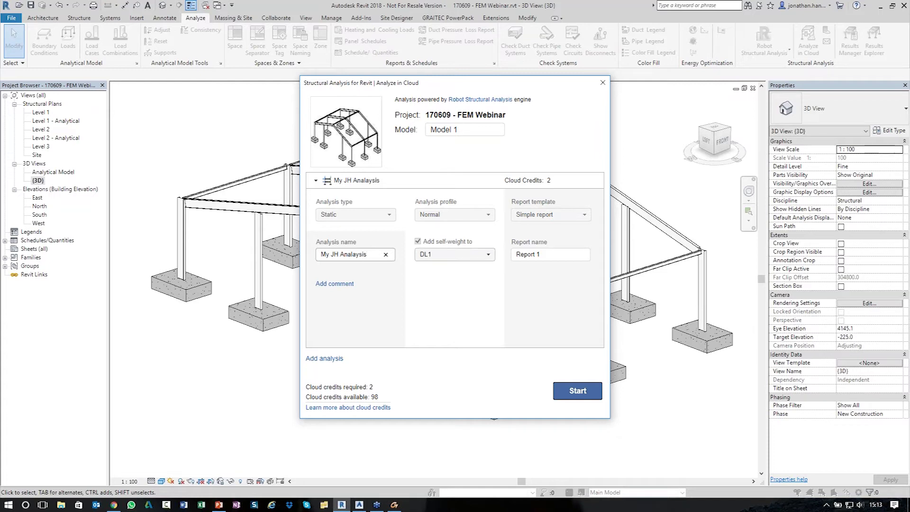
{"action": "key", "text": "Tab"}
{"action": "type", "text": "M"}
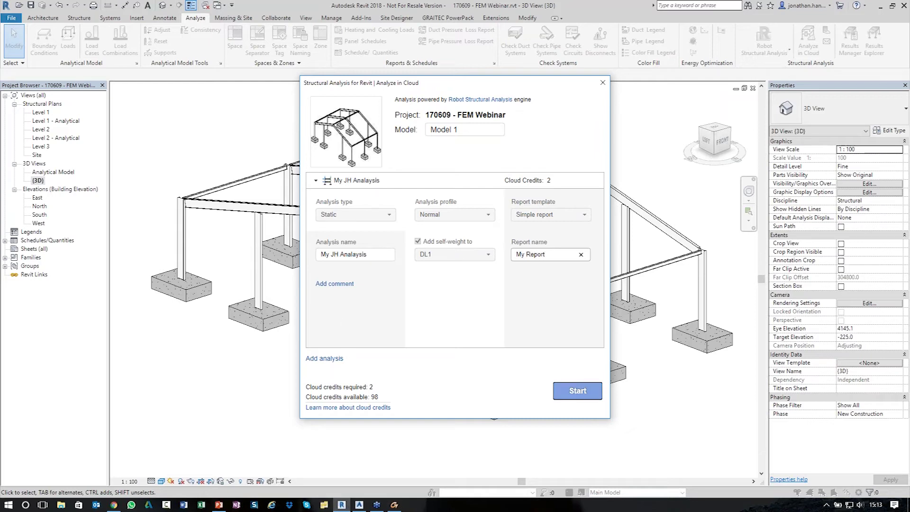
{"action": "left_click", "coordinate": [574, 396]}
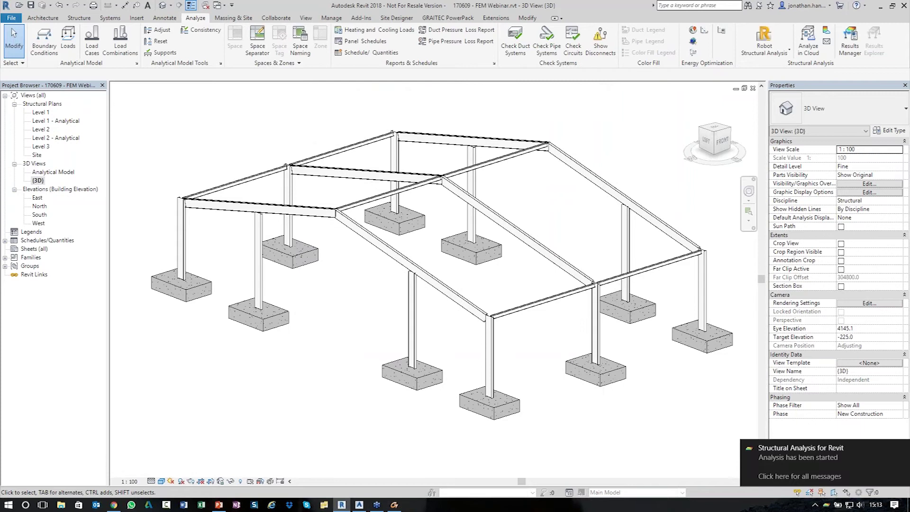
Step: Check the cloud analysis status of Model 1 on the web dashboard, then return to Revit and dismiss the analysis notifications
{"action": "left_click", "coordinate": [789, 459]}
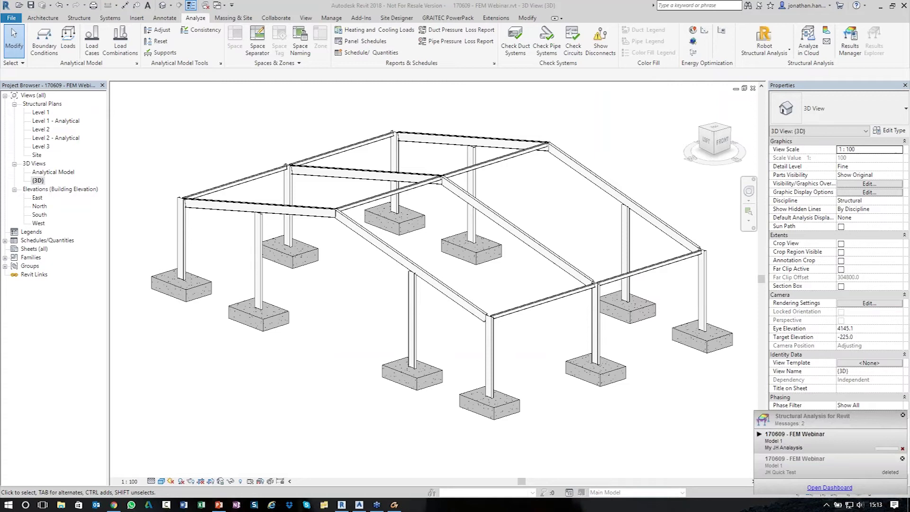
{"action": "left_click", "coordinate": [829, 487]}
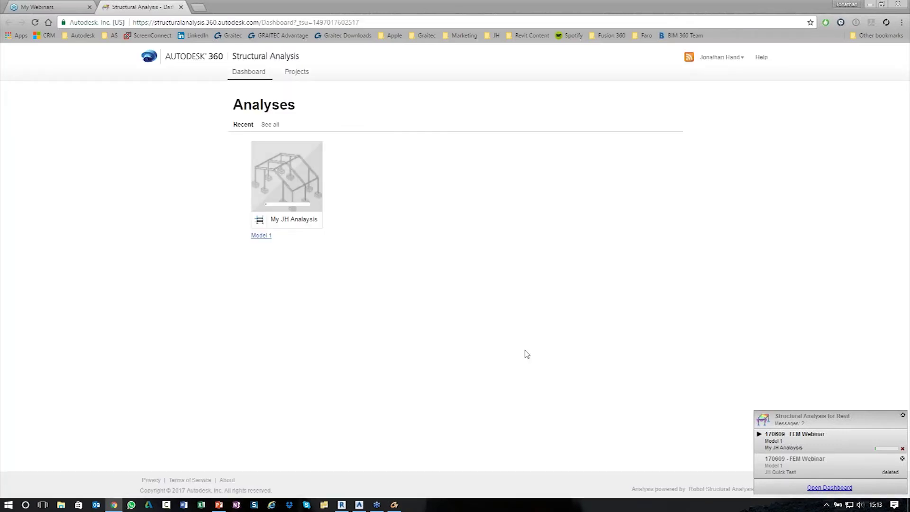
{"action": "mouse_move", "coordinate": [259, 239]}
{"action": "left_click", "coordinate": [261, 236]}
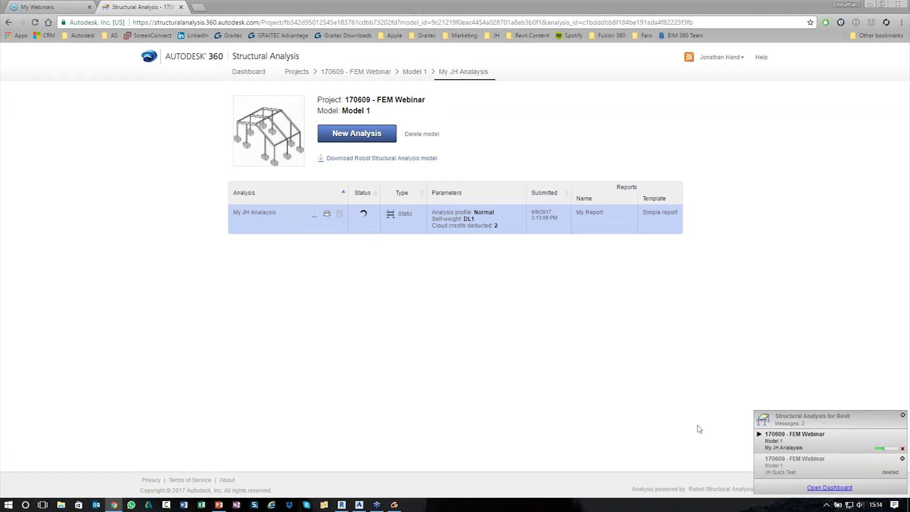
{"action": "left_click", "coordinate": [870, 4]}
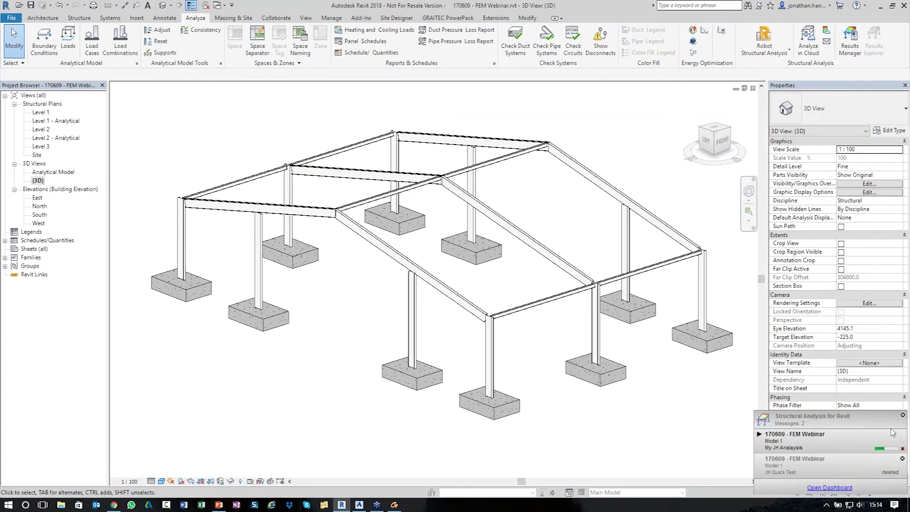
{"action": "left_click", "coordinate": [902, 414]}
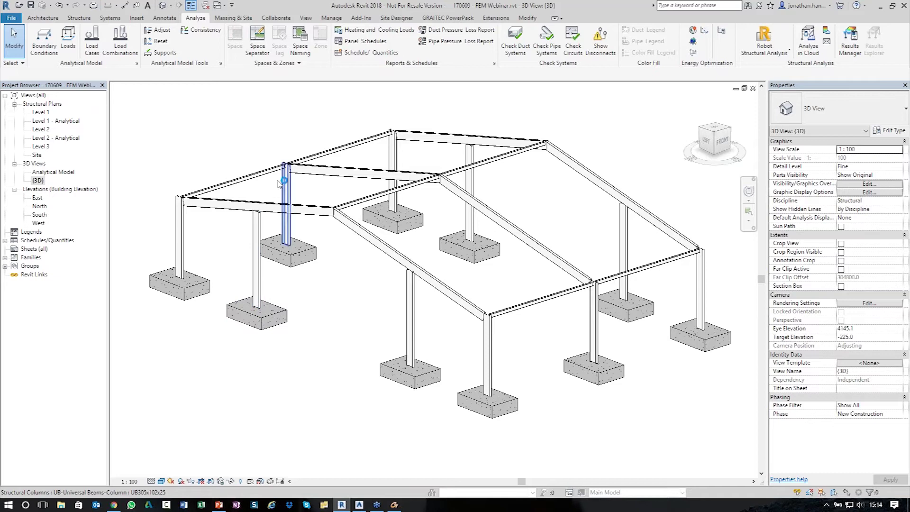
Step: Switch to Advance Steel and browse the connection vault's categories, including the Column - Beam joints
{"action": "left_click", "coordinate": [61, 6]}
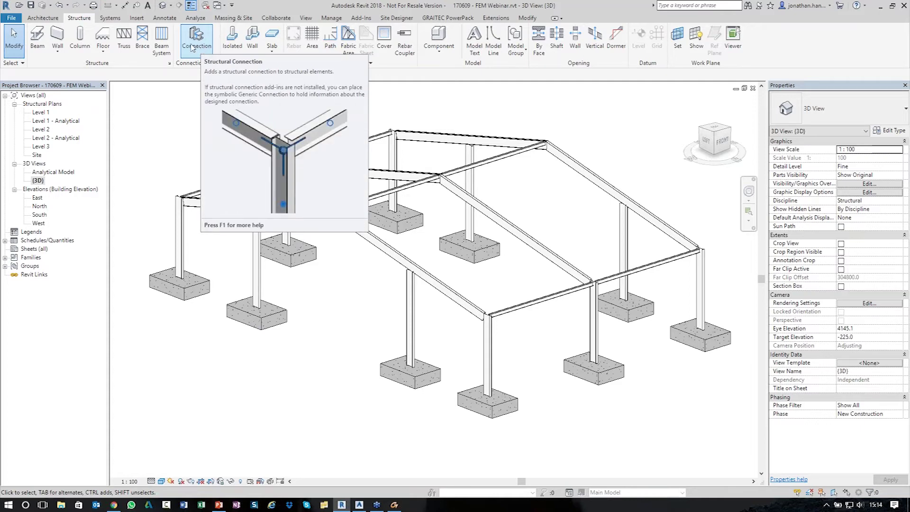
{"action": "left_click", "coordinate": [358, 504]}
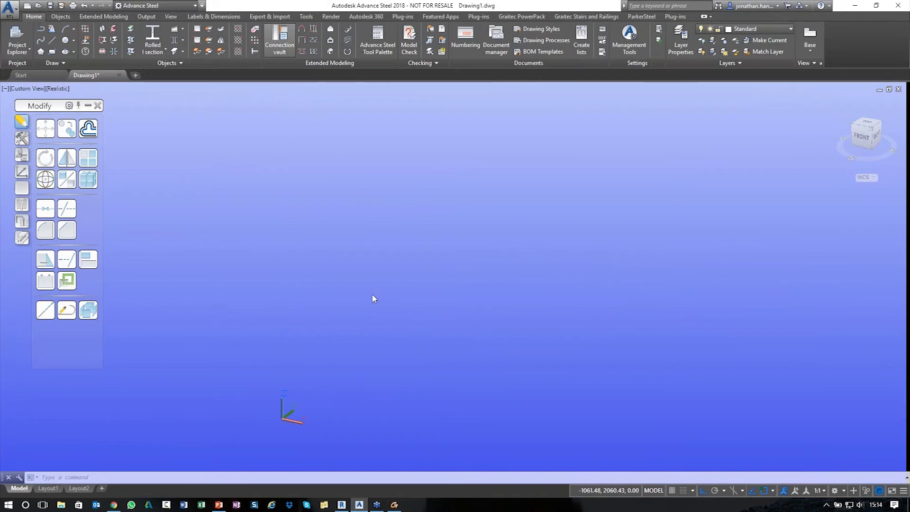
{"action": "left_click", "coordinate": [119, 137]}
{"action": "left_click", "coordinate": [119, 153]}
{"action": "left_click", "coordinate": [119, 170]}
{"action": "left_click", "coordinate": [119, 186]}
{"action": "left_click", "coordinate": [119, 203]}
{"action": "left_click", "coordinate": [119, 219]}
{"action": "left_click", "coordinate": [120, 235]}
{"action": "left_click", "coordinate": [120, 252]}
{"action": "left_click", "coordinate": [120, 203]}
{"action": "left_click", "coordinate": [119, 170]}
{"action": "left_click", "coordinate": [119, 153]}
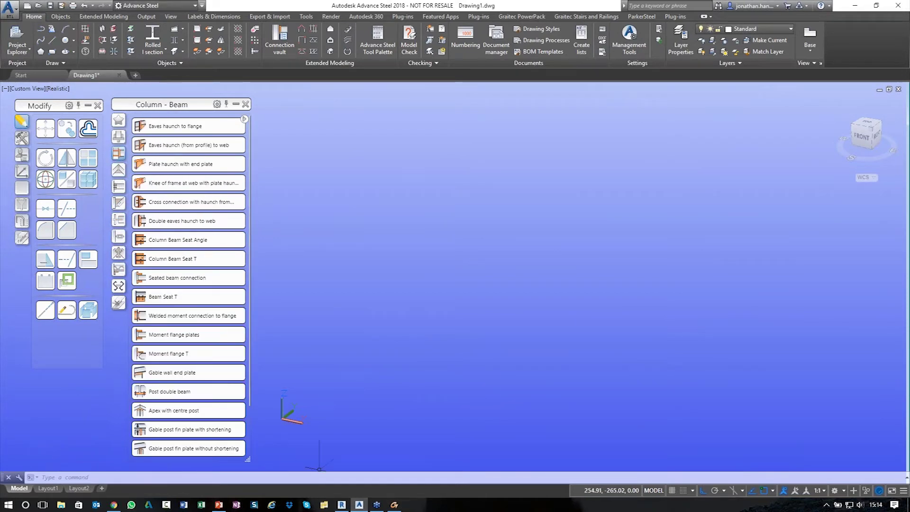
Step: Switch to Revit and open the structural connection settings, then switch to Advance Steel to view the vault's Plates at beam joints
{"action": "left_click", "coordinate": [341, 505]}
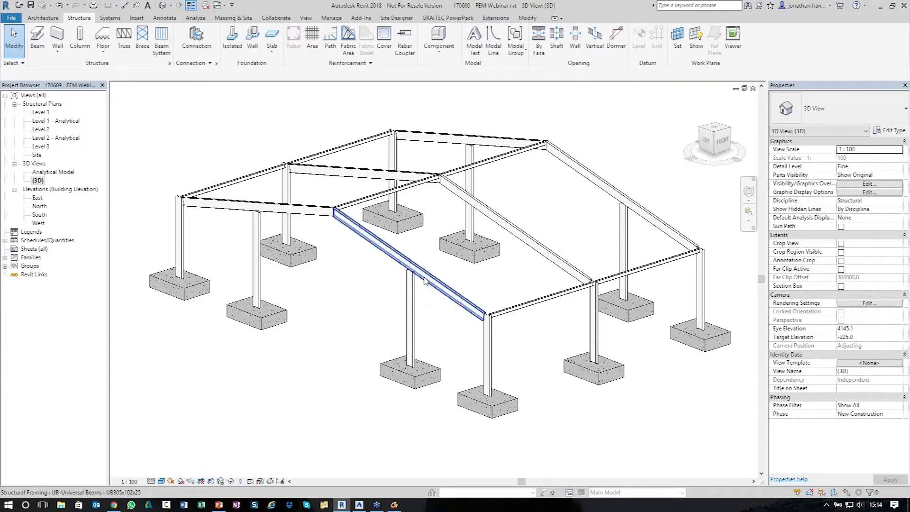
{"action": "left_click", "coordinate": [216, 64]}
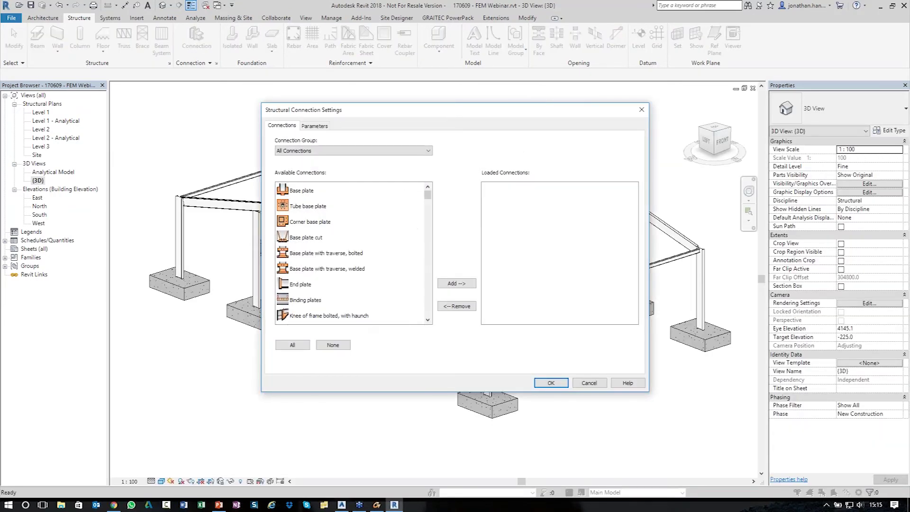
{"action": "left_click", "coordinate": [343, 505]}
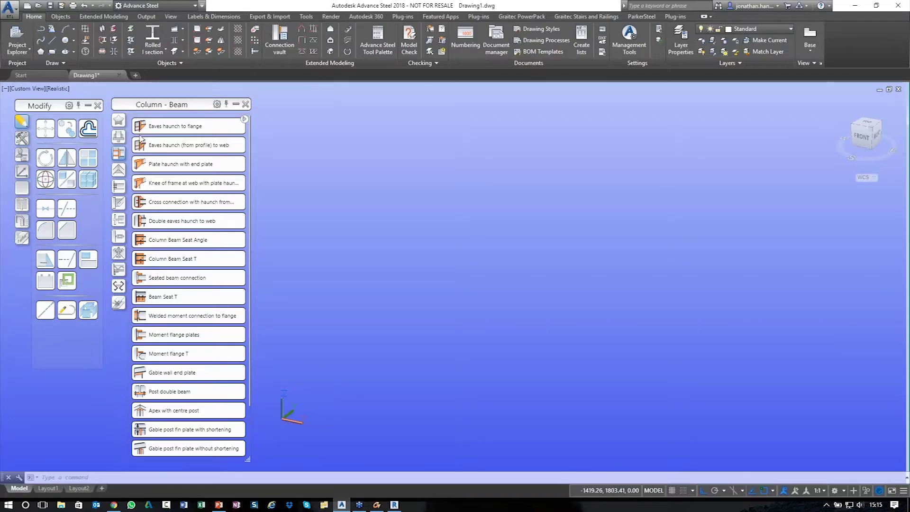
{"action": "left_click", "coordinate": [119, 137]}
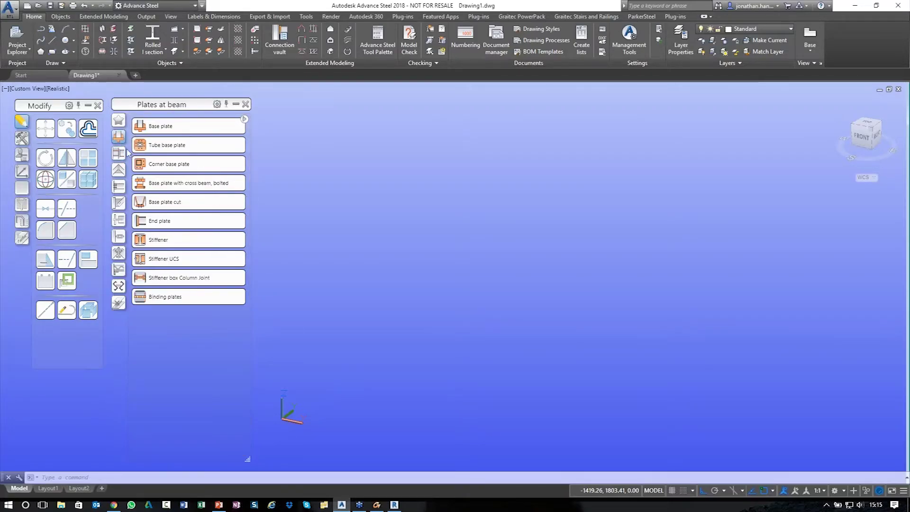
Step: Switch back to Revit and load the Base plate and Knee of frame bolted, with haunch connections
{"action": "left_click", "coordinate": [393, 505]}
{"action": "left_click", "coordinate": [293, 192]}
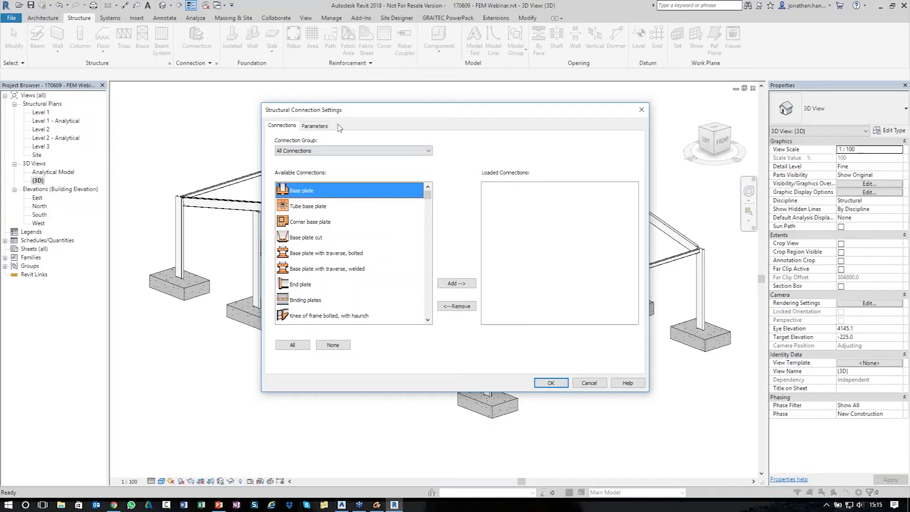
{"action": "left_click", "coordinate": [454, 283]}
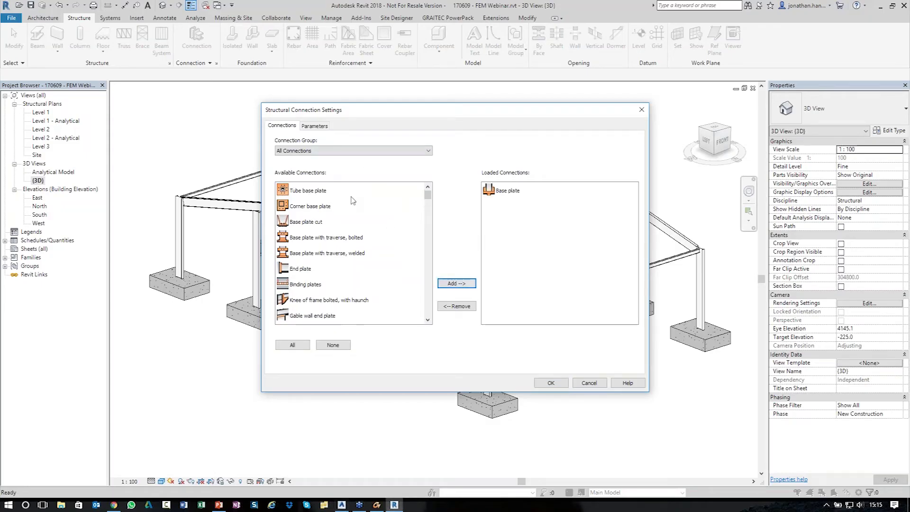
{"action": "left_click", "coordinate": [319, 299]}
{"action": "left_click", "coordinate": [455, 284]}
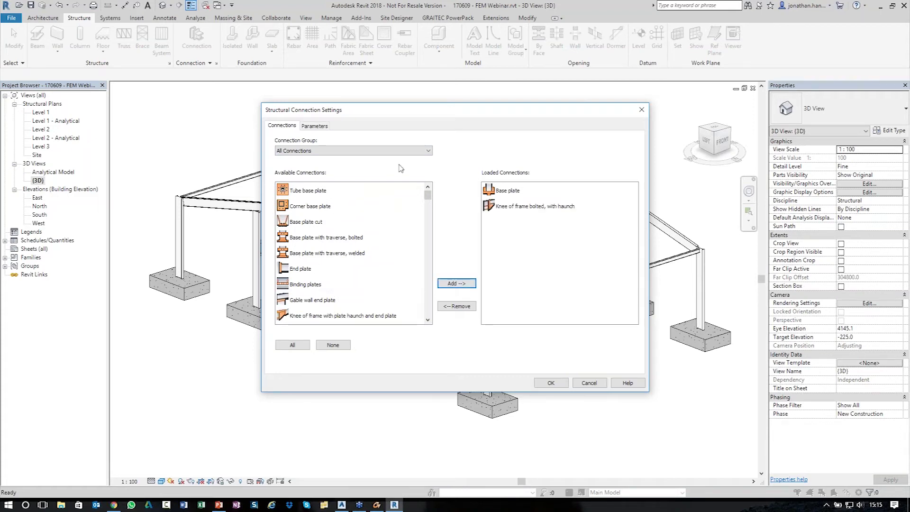
Step: Load the Gable wall end plate and Apex Haunch connections into the project
{"action": "left_click_drag", "start_coordinate": [393, 113], "coordinate": [500, 144]}
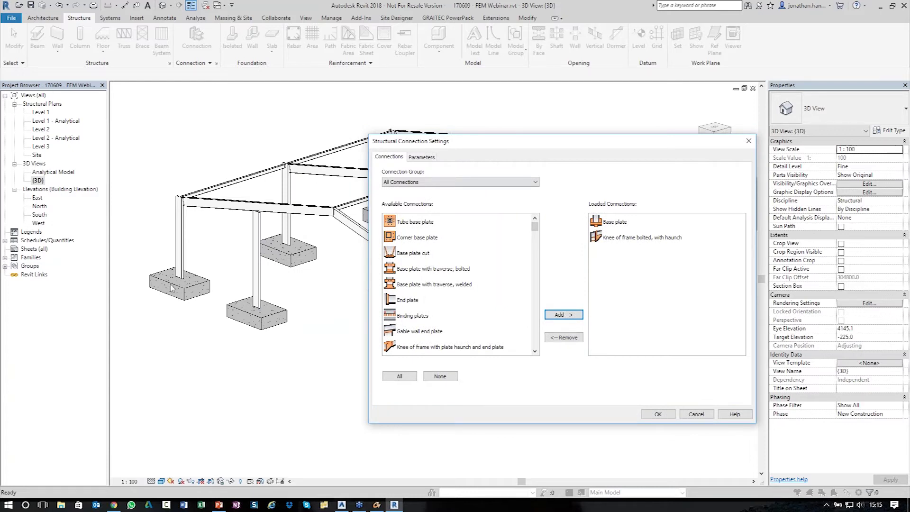
{"action": "scroll", "coordinate": [437, 286], "scroll_direction": "down", "scroll_amount": 2}
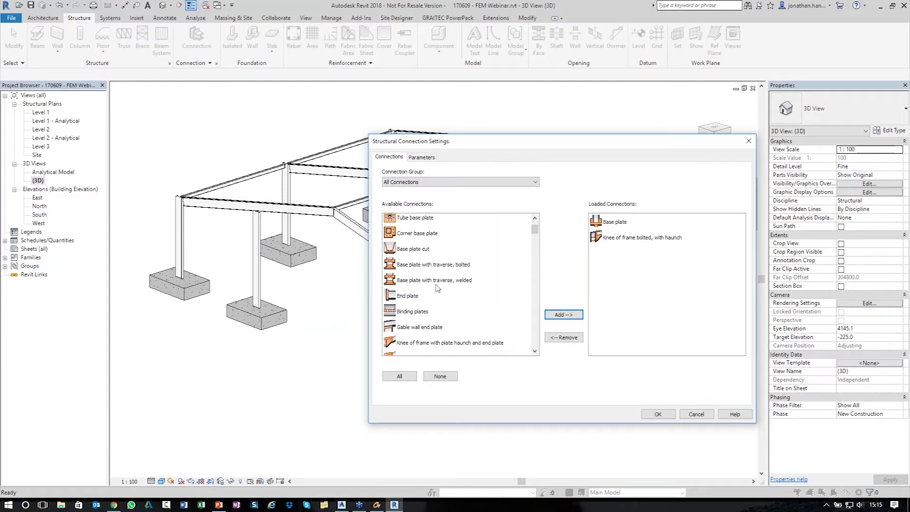
{"action": "left_click", "coordinate": [421, 238]}
{"action": "left_click", "coordinate": [563, 314]}
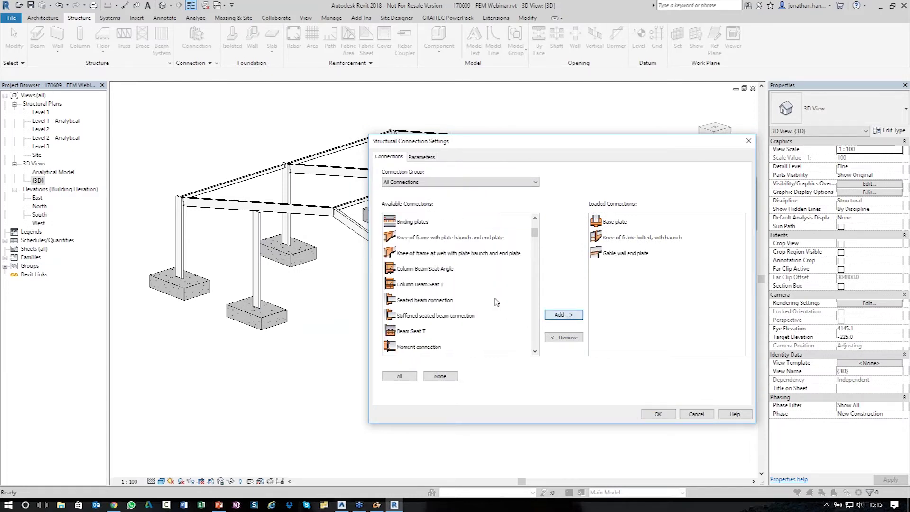
{"action": "scroll", "coordinate": [447, 296], "scroll_direction": "down", "scroll_amount": 2}
{"action": "scroll", "coordinate": [446, 296], "scroll_direction": "down", "scroll_amount": 1}
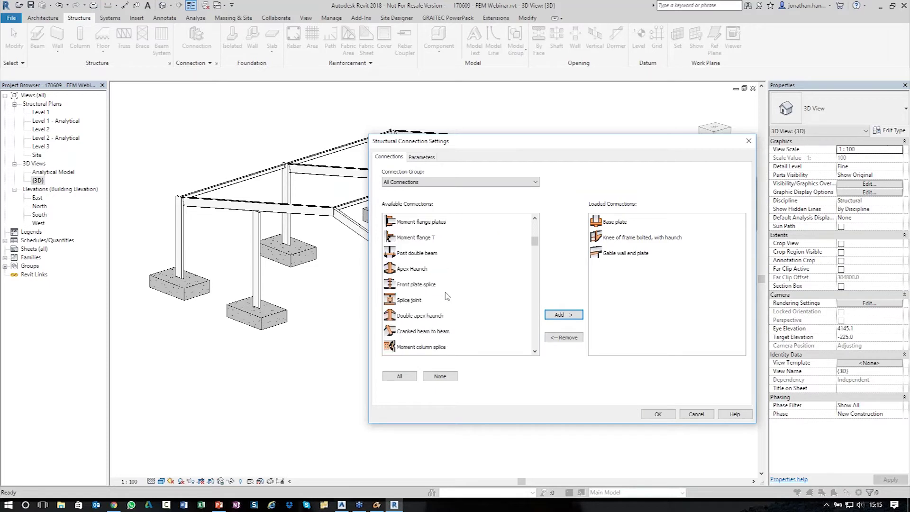
{"action": "left_click", "coordinate": [412, 268]}
{"action": "left_click", "coordinate": [563, 314]}
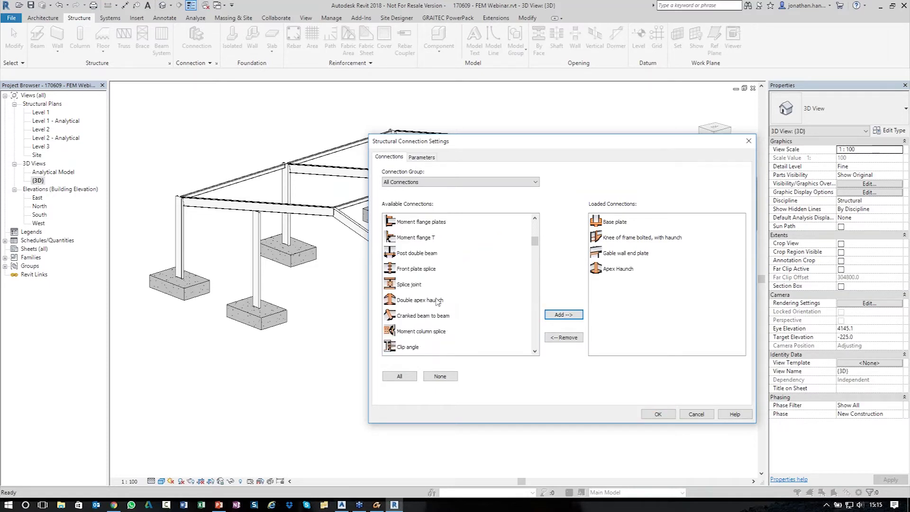
Step: Load the Single side end plate and Double side end plate with safety bolt connections, then accept the connection settings
{"action": "scroll", "coordinate": [413, 299], "scroll_direction": "down", "scroll_amount": 2}
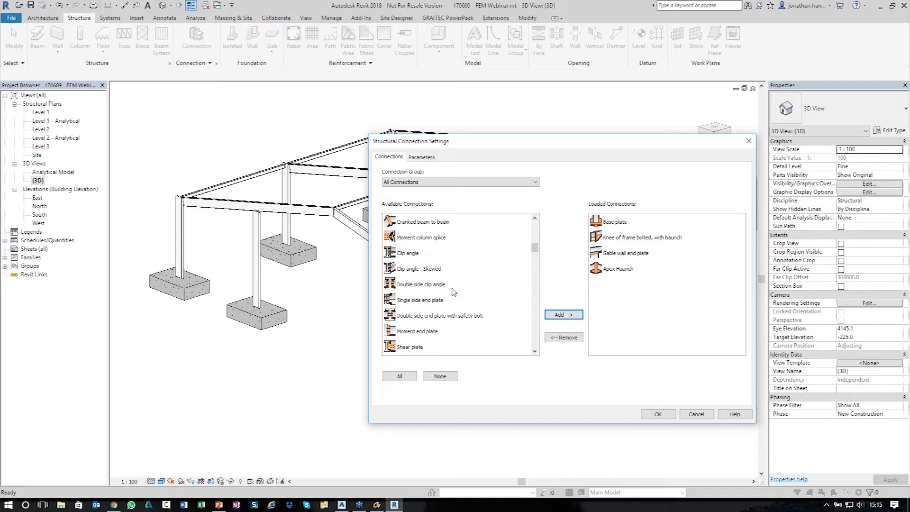
{"action": "left_click", "coordinate": [428, 300]}
{"action": "left_click", "coordinate": [550, 315]}
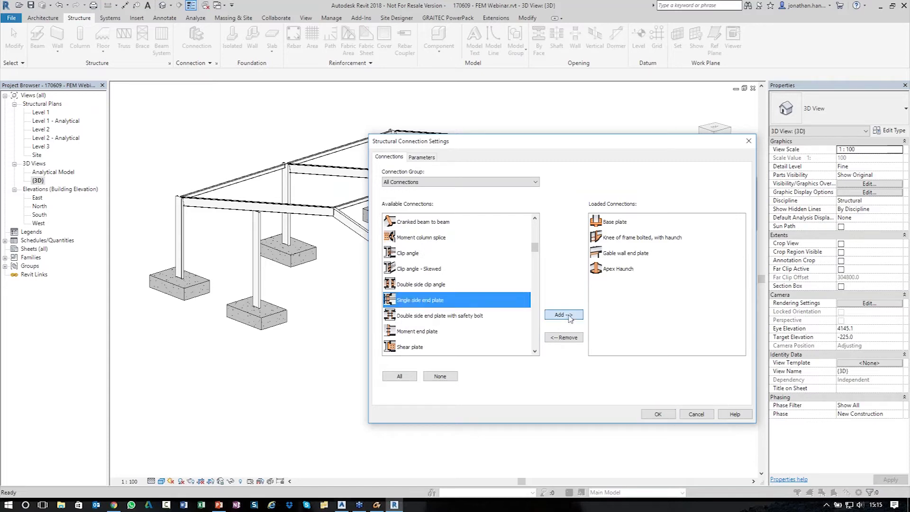
{"action": "left_click", "coordinate": [456, 300]}
{"action": "left_click", "coordinate": [551, 314]}
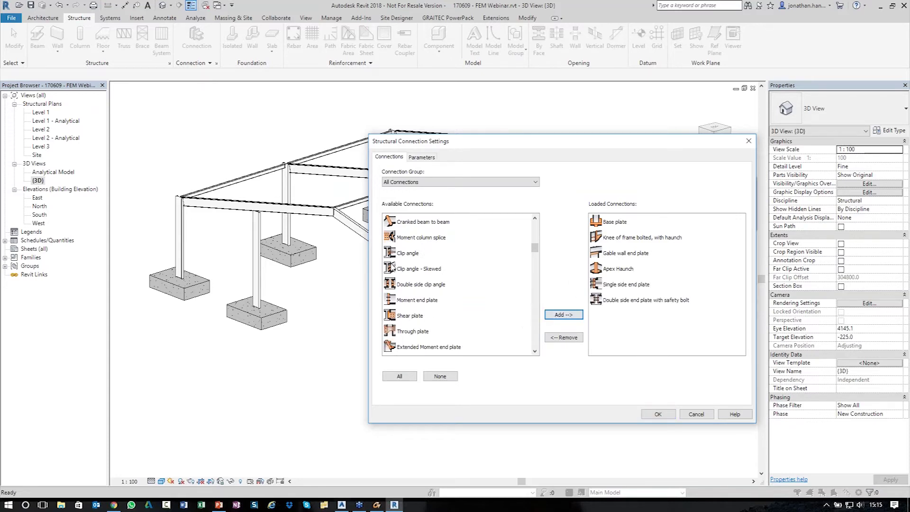
{"action": "left_click_drag", "start_coordinate": [535, 249], "coordinate": [534, 213]}
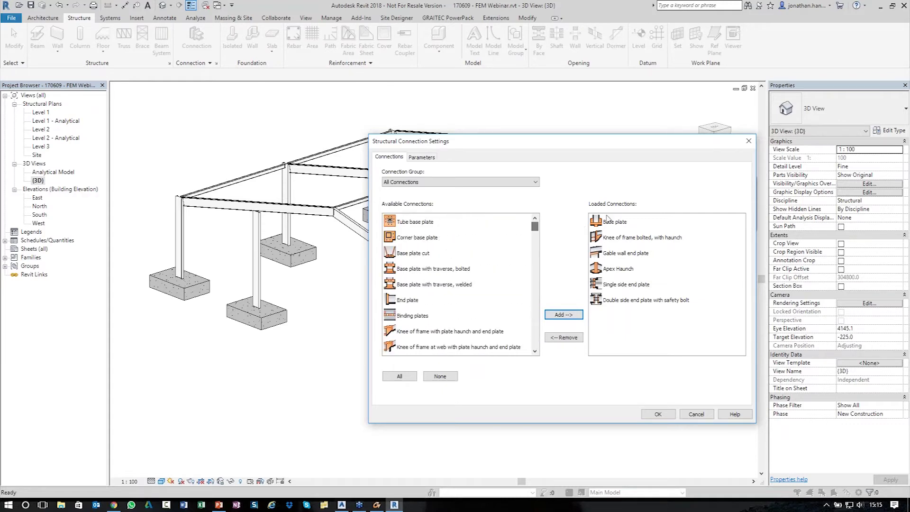
{"action": "left_click", "coordinate": [656, 413]}
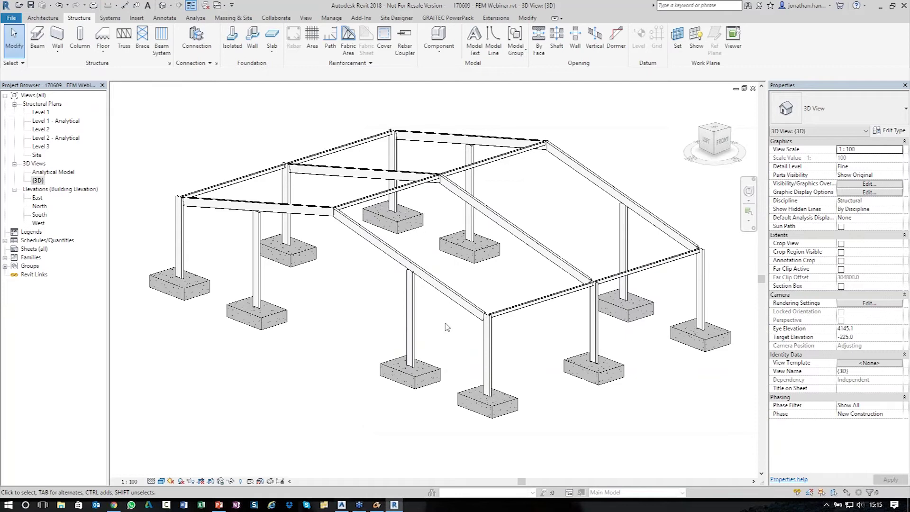
Step: Add a generic structural connection at the base of the UB305x102x25 corner column at the frame's near eaves
{"action": "middle_click_drag", "start_coordinate": [348, 297], "coordinate": [358, 305]}
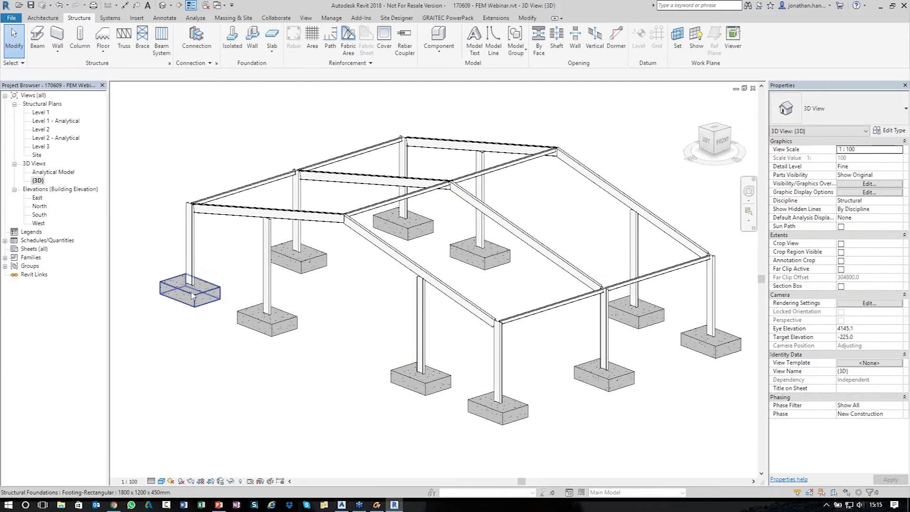
{"action": "middle_click_drag", "start_coordinate": [209, 276], "coordinate": [212, 278]}
{"action": "scroll", "coordinate": [212, 277], "scroll_direction": "up", "scroll_amount": 3}
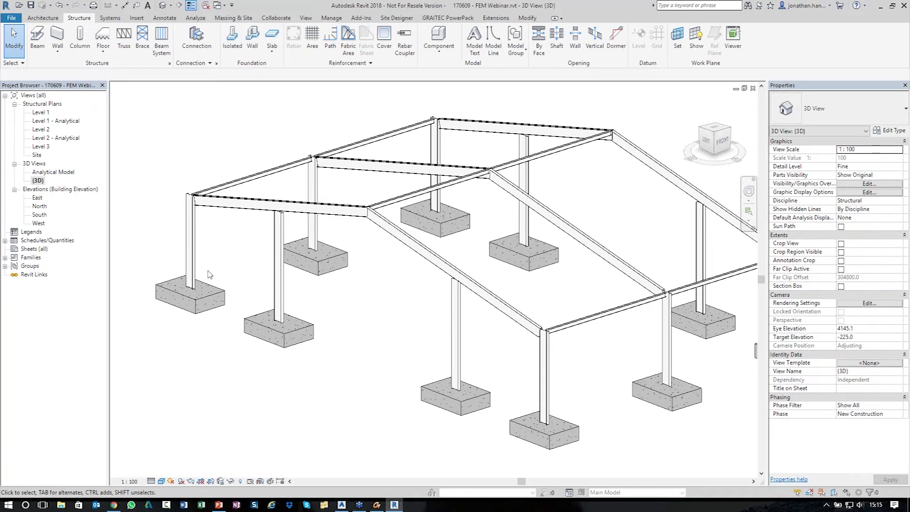
{"action": "scroll", "coordinate": [211, 273], "scroll_direction": "up", "scroll_amount": 5}
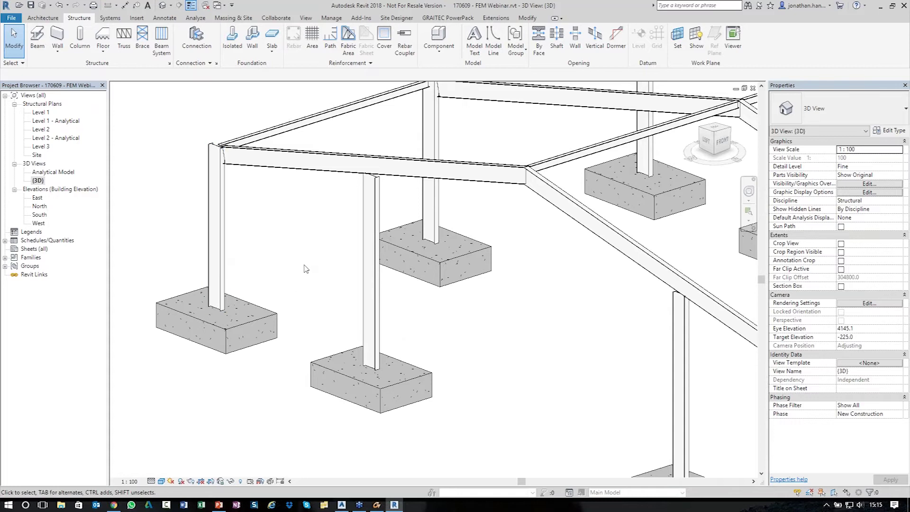
{"action": "left_click", "coordinate": [224, 219]}
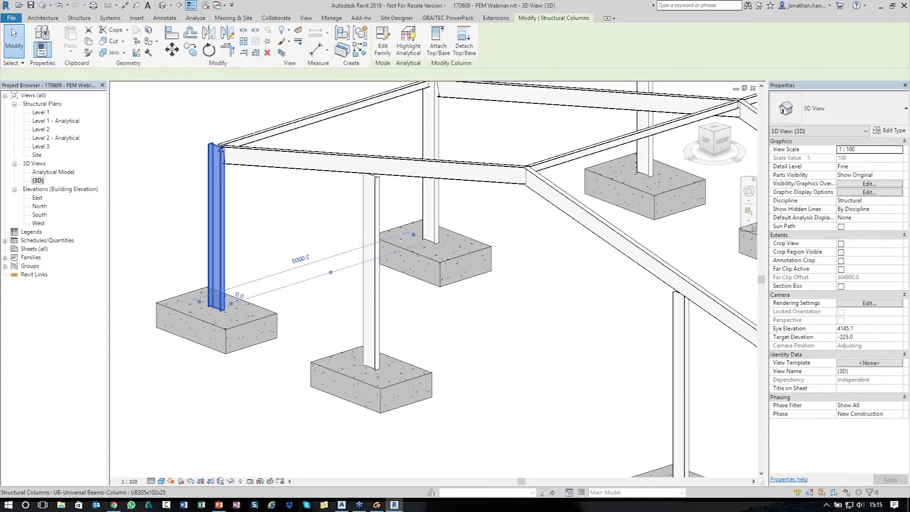
{"action": "left_click", "coordinate": [79, 18]}
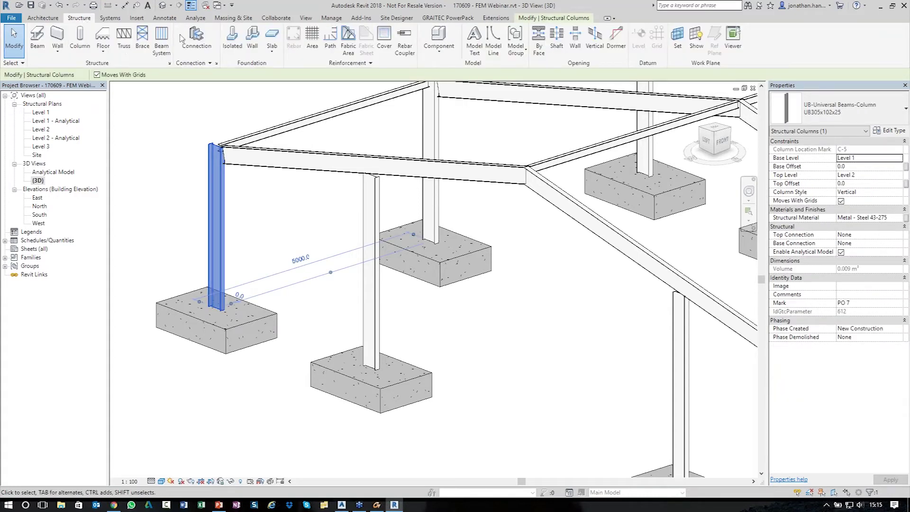
{"action": "left_click", "coordinate": [196, 38]}
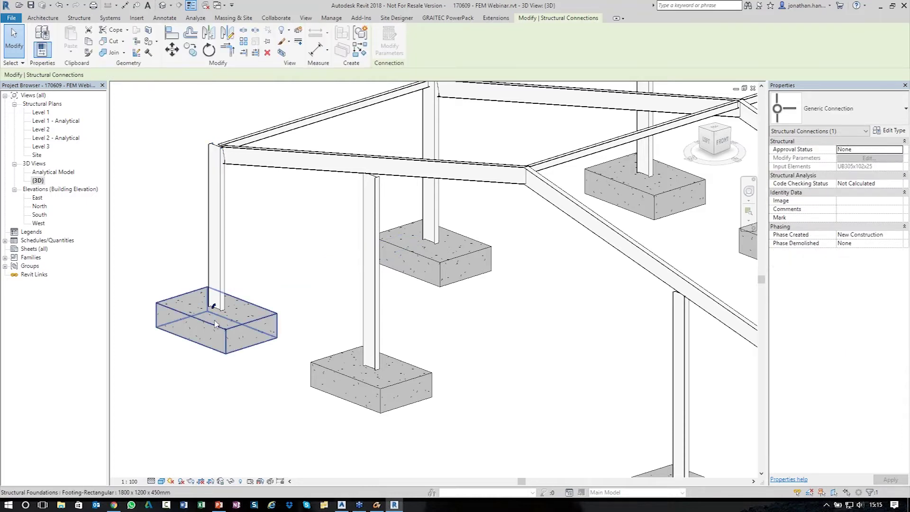
Step: Change the type of the generic connection at the column's foot to Base plate
{"action": "scroll", "coordinate": [214, 306], "scroll_direction": "up", "scroll_amount": 5}
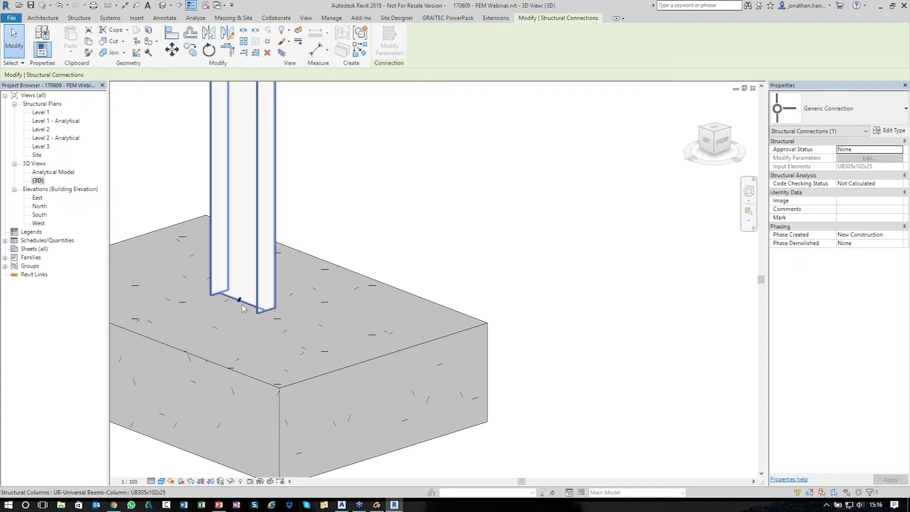
{"action": "scroll", "coordinate": [241, 300], "scroll_direction": "down", "scroll_amount": 2}
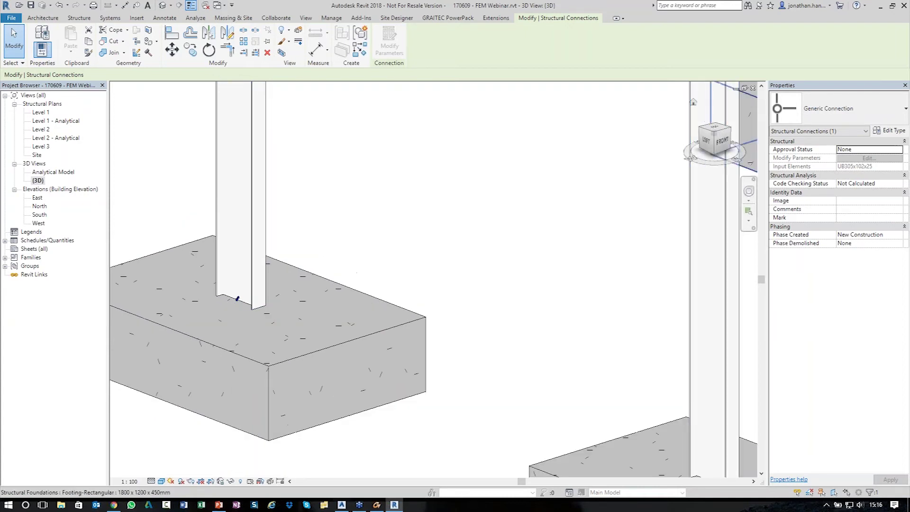
{"action": "left_click", "coordinate": [830, 116]}
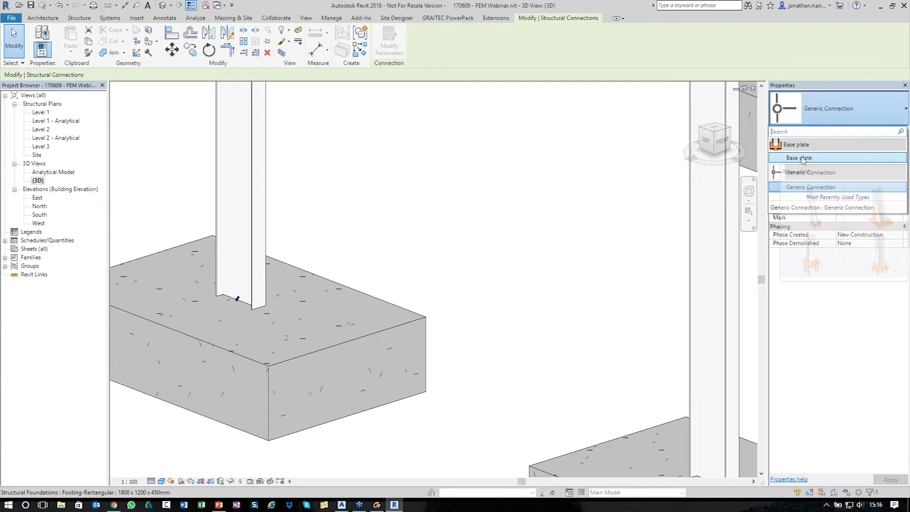
{"action": "mouse_move", "coordinate": [802, 160]}
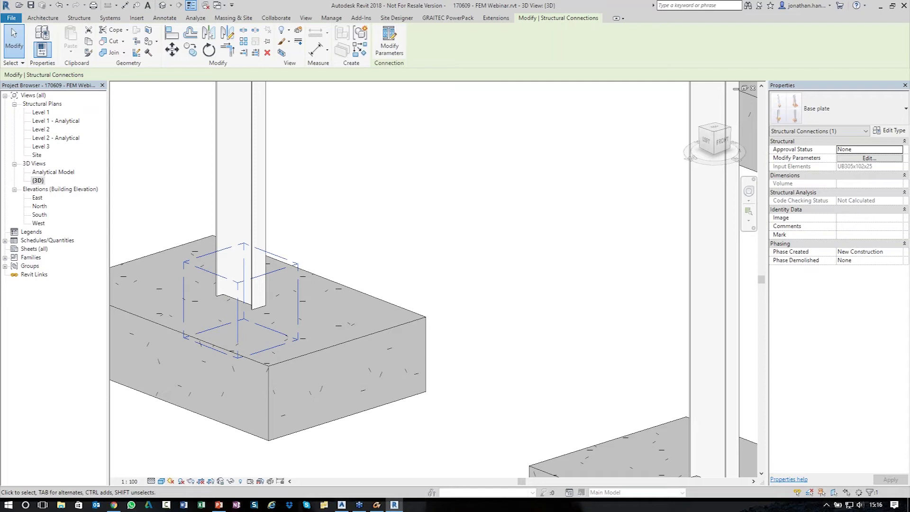
Step: Set the 3D view's detail level to Fine, try the Wireframe visual style, and settle on Shaded
{"action": "left_click", "coordinate": [446, 220]}
{"action": "left_click", "coordinate": [161, 481]}
{"action": "left_click", "coordinate": [151, 480]}
{"action": "left_click", "coordinate": [151, 480]}
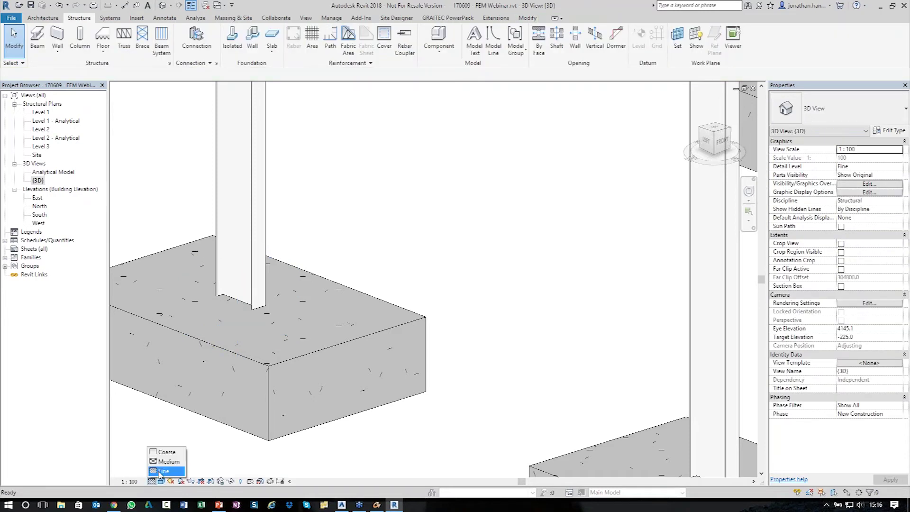
{"action": "left_click", "coordinate": [163, 470]}
{"action": "left_click", "coordinate": [161, 481]}
{"action": "left_click", "coordinate": [178, 418]}
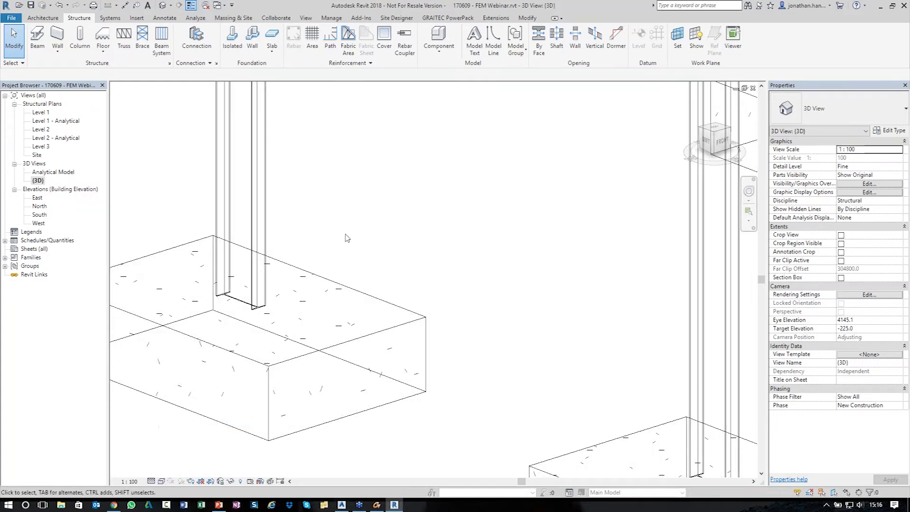
{"action": "scroll", "coordinate": [368, 239], "scroll_direction": "down", "scroll_amount": 3}
{"action": "left_click", "coordinate": [161, 480]}
{"action": "left_click", "coordinate": [180, 440]}
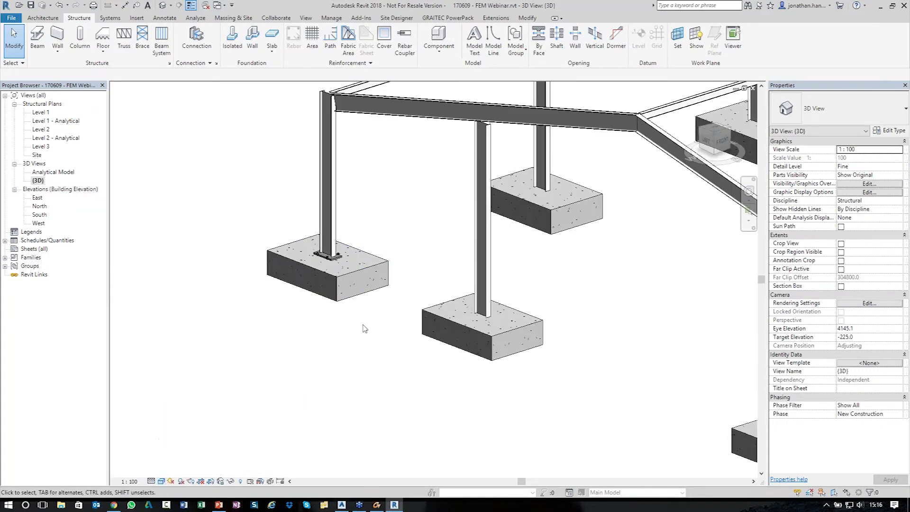
Step: Open the parameters of the corner column's base plate connection and set its equal projections to 150
{"action": "scroll", "coordinate": [365, 328], "scroll_direction": "up", "scroll_amount": 10}
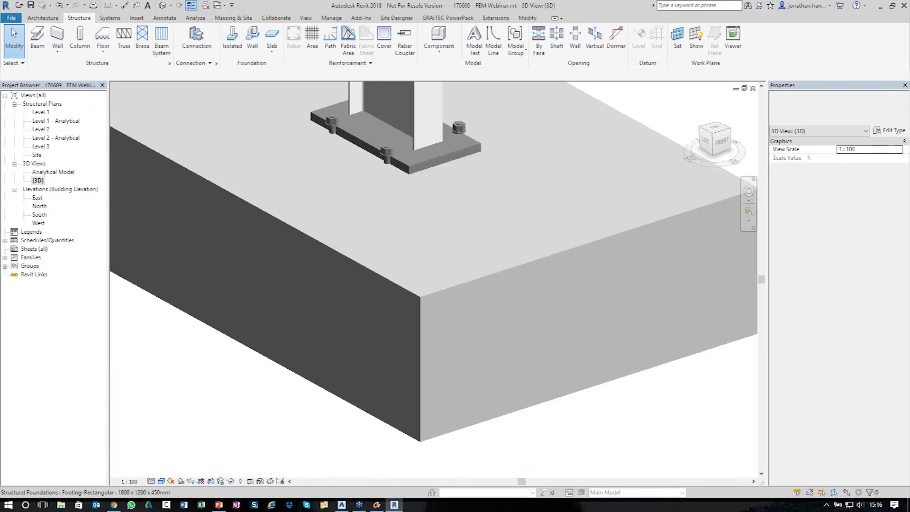
{"action": "scroll", "coordinate": [426, 204], "scroll_direction": "down", "scroll_amount": 4}
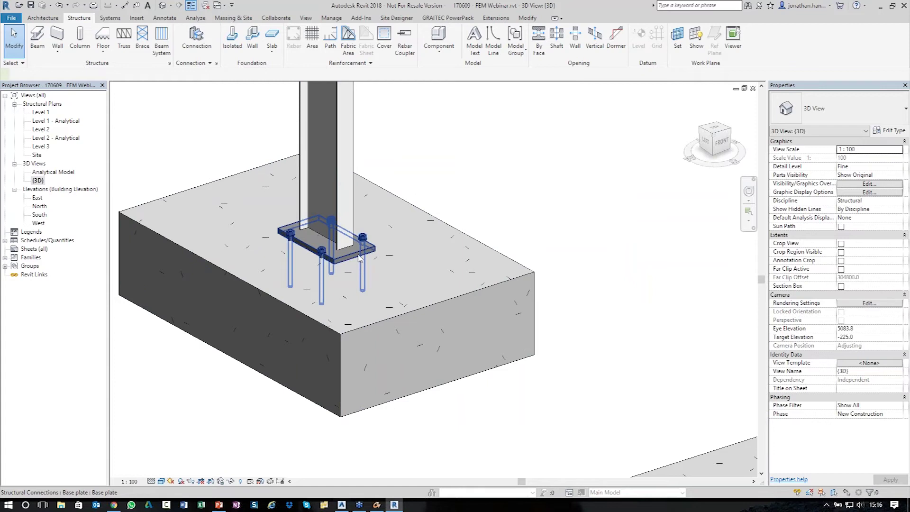
{"action": "left_click", "coordinate": [358, 256]}
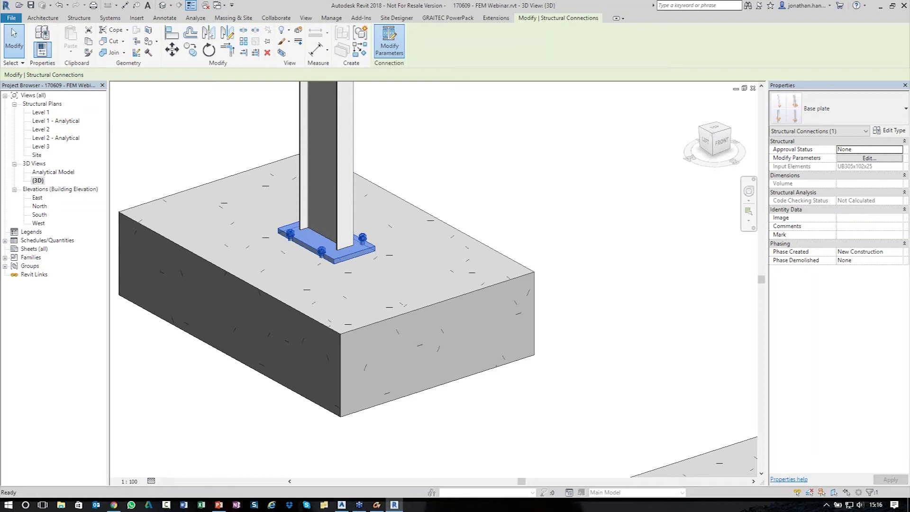
{"action": "left_click_drag", "start_coordinate": [222, 20], "coordinate": [666, 147]}
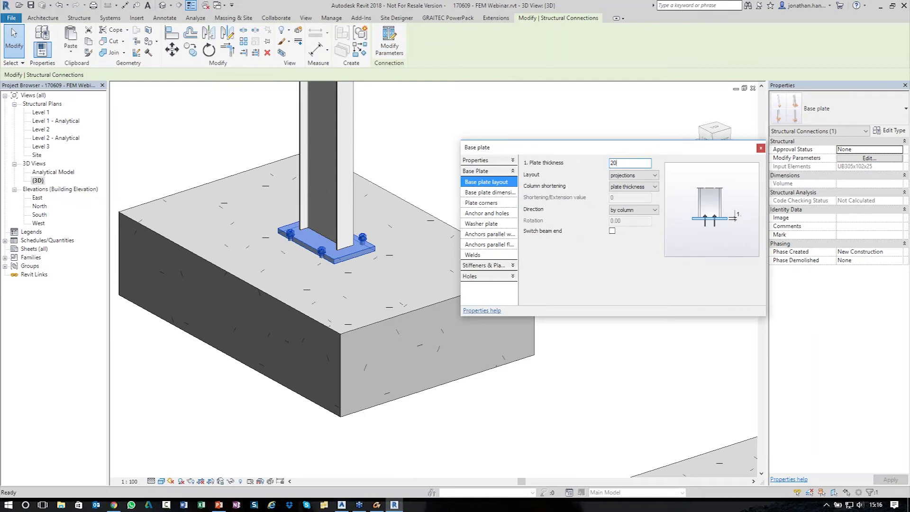
{"action": "left_click", "coordinate": [491, 193]}
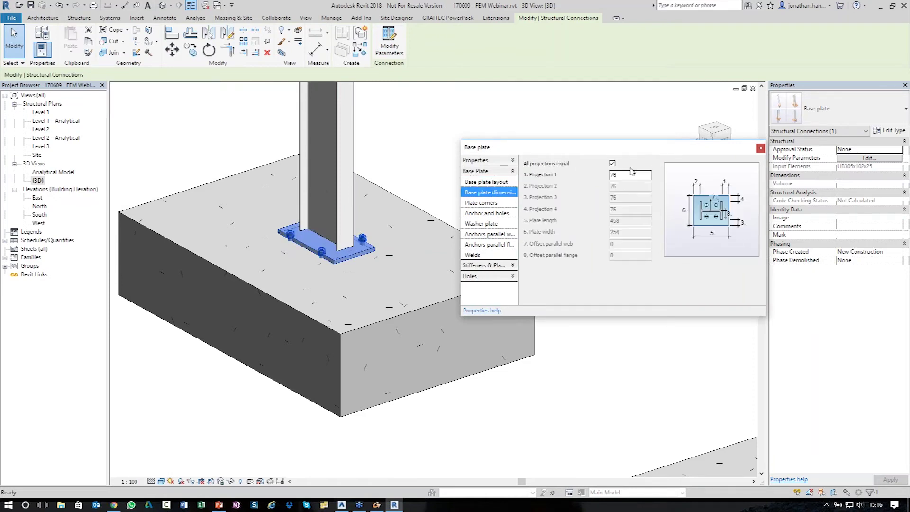
{"action": "left_click_drag", "start_coordinate": [620, 175], "coordinate": [604, 174]}
{"action": "type", "text": "150"}
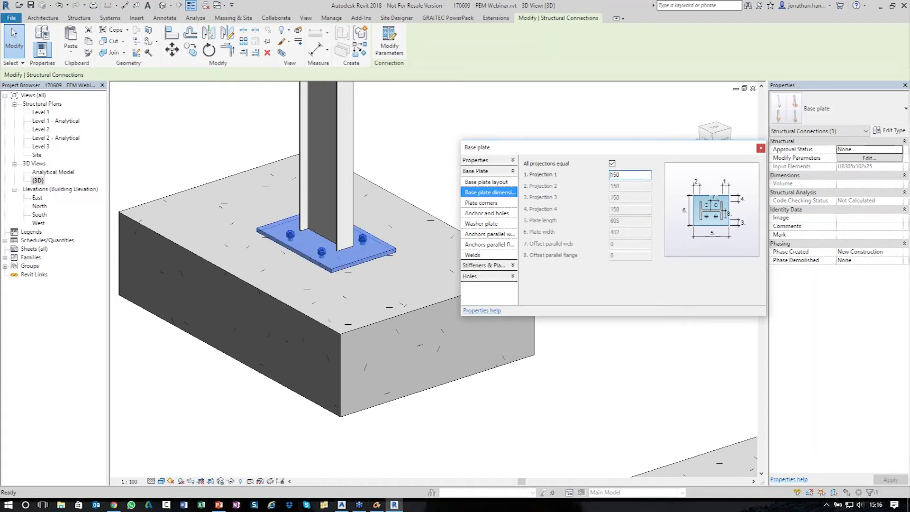
Step: Review the base plate's settings for plate corners, anchors and holes, washer plate, anchor spacing and welds, then close its parameters
{"action": "left_click", "coordinate": [488, 203]}
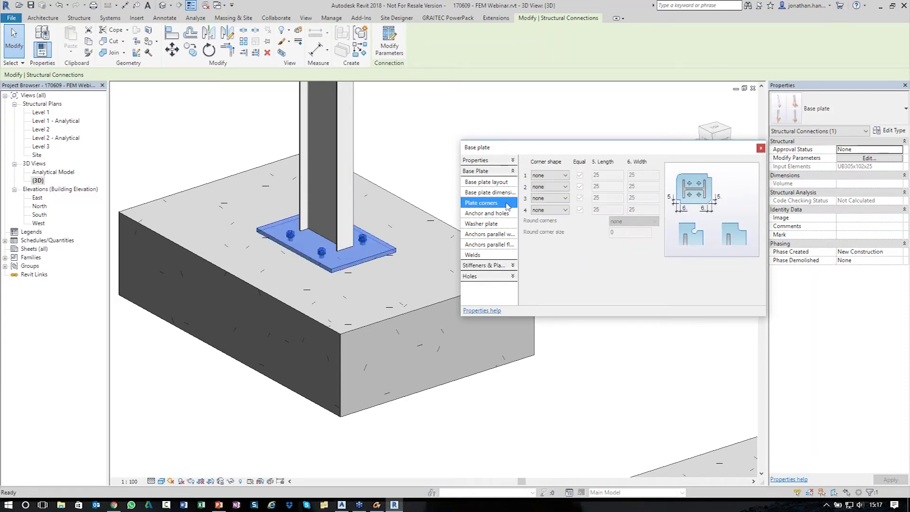
{"action": "left_click", "coordinate": [503, 213]}
{"action": "left_click", "coordinate": [500, 224]}
{"action": "left_click", "coordinate": [503, 217]}
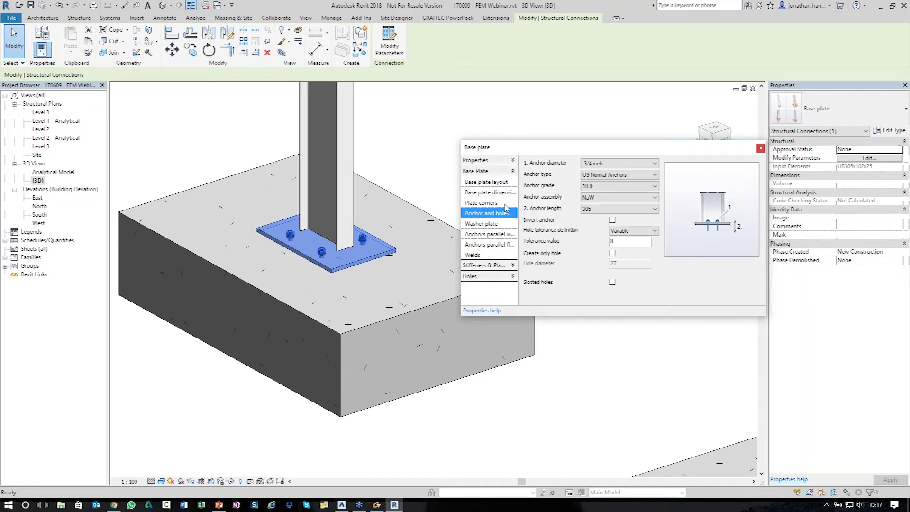
{"action": "left_click", "coordinate": [504, 204]}
{"action": "left_click", "coordinate": [500, 224]}
{"action": "left_click", "coordinate": [497, 234]}
{"action": "left_click", "coordinate": [494, 245]}
{"action": "left_click", "coordinate": [486, 256]}
{"action": "left_click", "coordinate": [490, 244]}
{"action": "left_click", "coordinate": [490, 224]}
{"action": "left_click", "coordinate": [494, 203]}
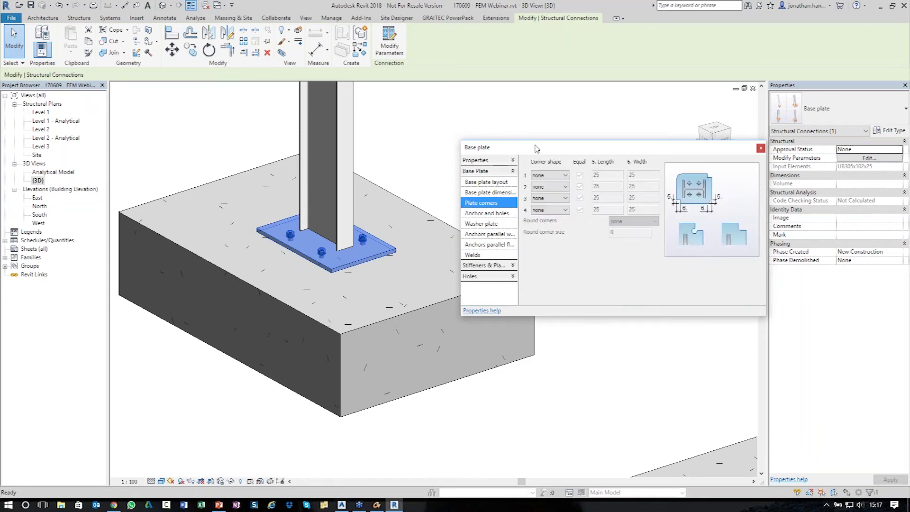
{"action": "left_click_drag", "start_coordinate": [553, 150], "coordinate": [480, 129]}
{"action": "left_click", "coordinate": [689, 125]}
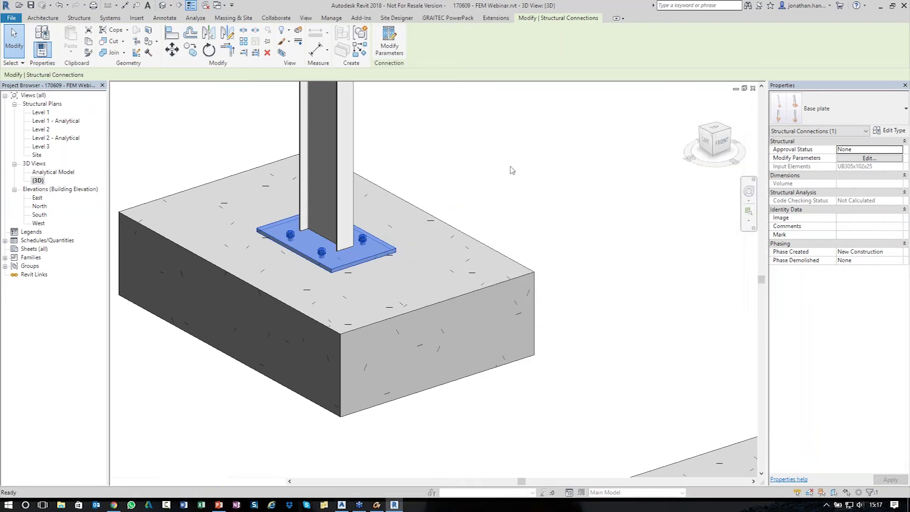
Step: Copy the base plate with multiple placement to the other three columns of the front gable and the middle frame's far eaves column
{"action": "left_click", "coordinate": [477, 170]}
{"action": "scroll", "coordinate": [473, 178], "scroll_direction": "down", "scroll_amount": 5}
{"action": "middle_click_drag", "start_coordinate": [473, 180], "coordinate": [460, 210]}
{"action": "left_click", "coordinate": [325, 249]}
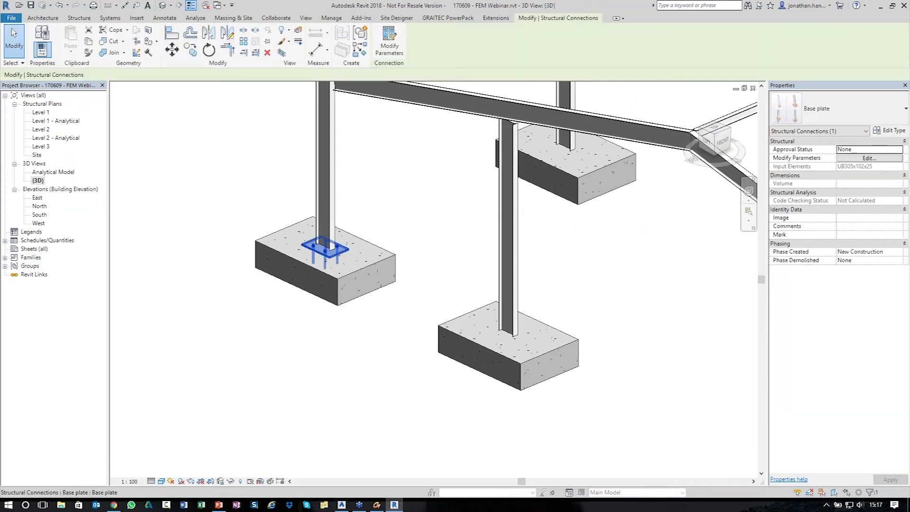
{"action": "left_click", "coordinate": [190, 52]}
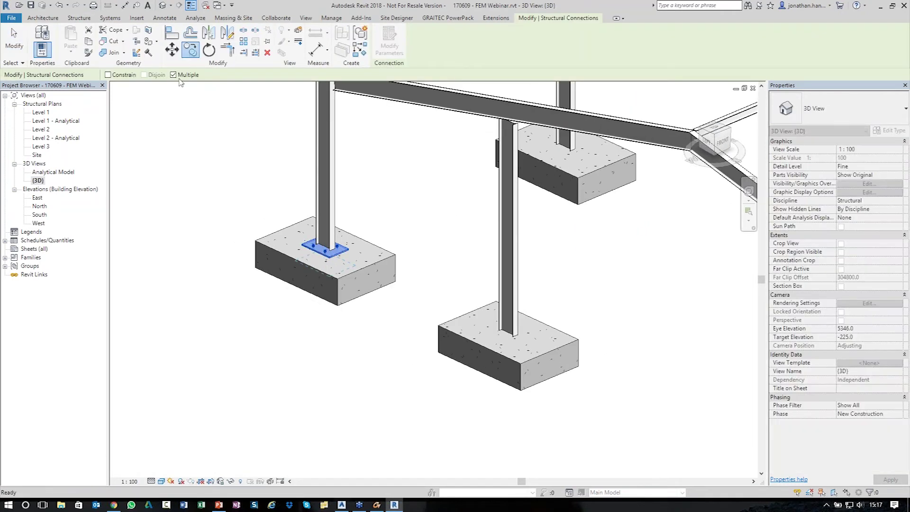
{"action": "scroll", "coordinate": [326, 272], "scroll_direction": "down", "scroll_amount": 4}
{"action": "scroll", "coordinate": [320, 262], "scroll_direction": "up", "scroll_amount": 2}
{"action": "left_click", "coordinate": [311, 247]}
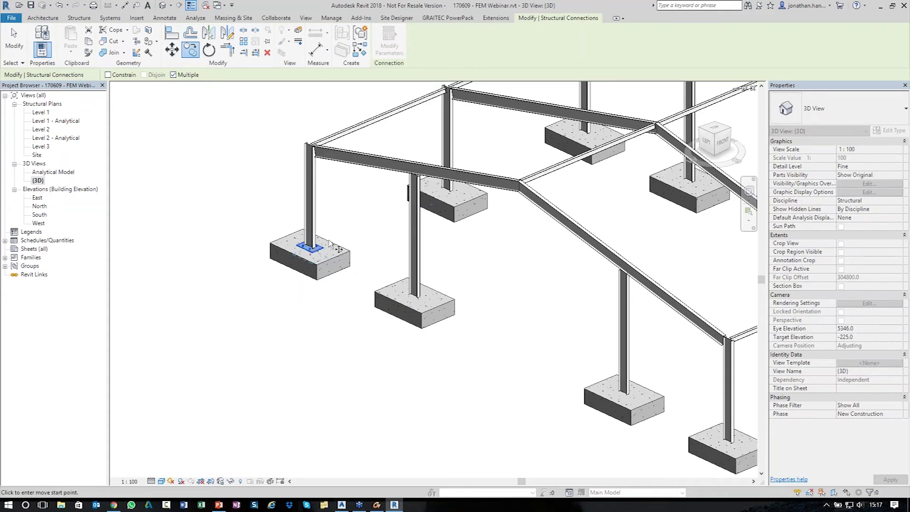
{"action": "left_click", "coordinate": [416, 294]}
{"action": "middle_click_drag", "start_coordinate": [534, 321], "coordinate": [266, 292]}
{"action": "left_click", "coordinate": [358, 366]}
{"action": "left_click", "coordinate": [463, 414]}
{"action": "left_click", "coordinate": [597, 353]}
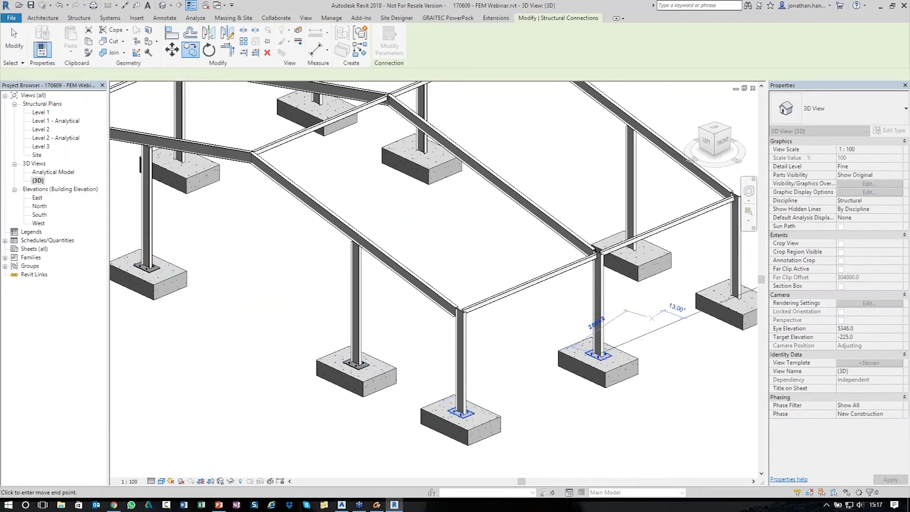
Step: Continue copying the base plate to the four rear gable columns and the middle frame's near eaves column, and end the copying
{"action": "middle_click_drag", "start_coordinate": [597, 352], "coordinate": [498, 310]}
{"action": "left_click", "coordinate": [396, 262]}
{"action": "middle_click_drag", "start_coordinate": [352, 216], "coordinate": [513, 325]}
{"action": "left_click", "coordinate": [339, 274]}
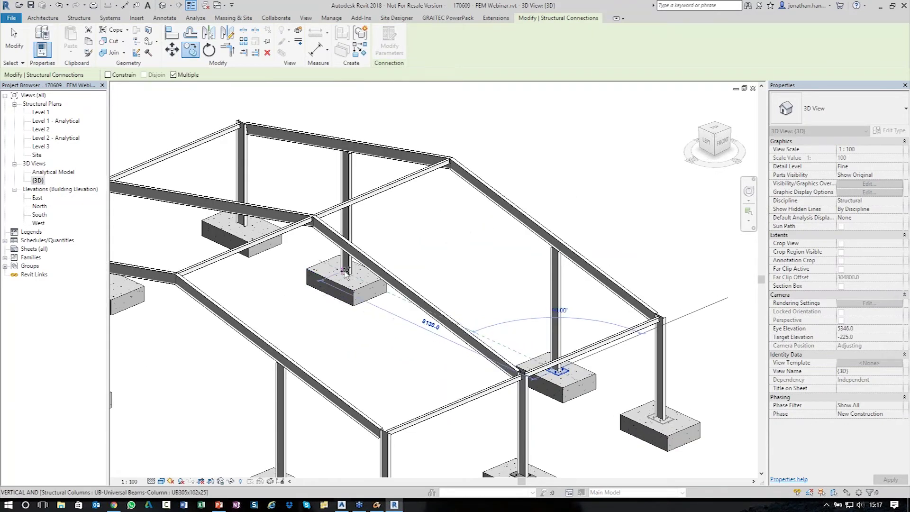
{"action": "middle_click_drag", "start_coordinate": [240, 228], "coordinate": [383, 299]}
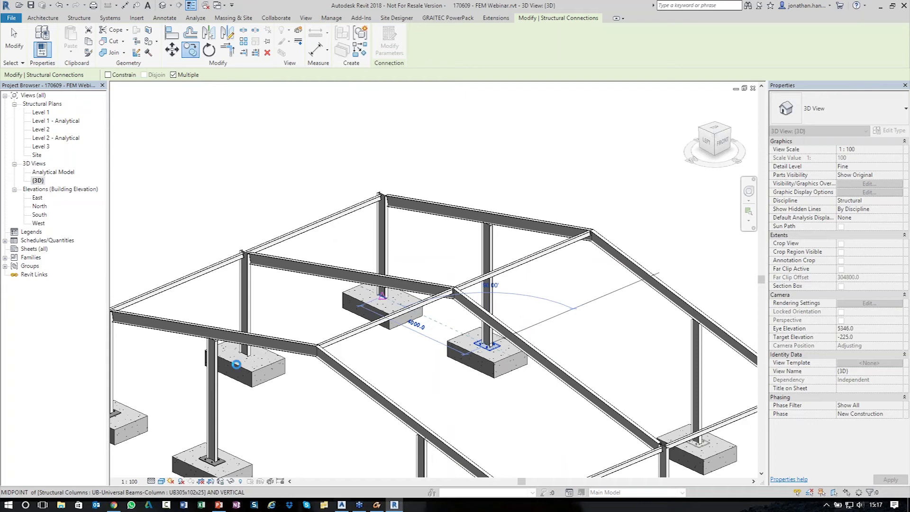
{"action": "left_click", "coordinate": [242, 354]}
{"action": "middle_click_drag", "start_coordinate": [336, 343], "coordinate": [408, 207]}
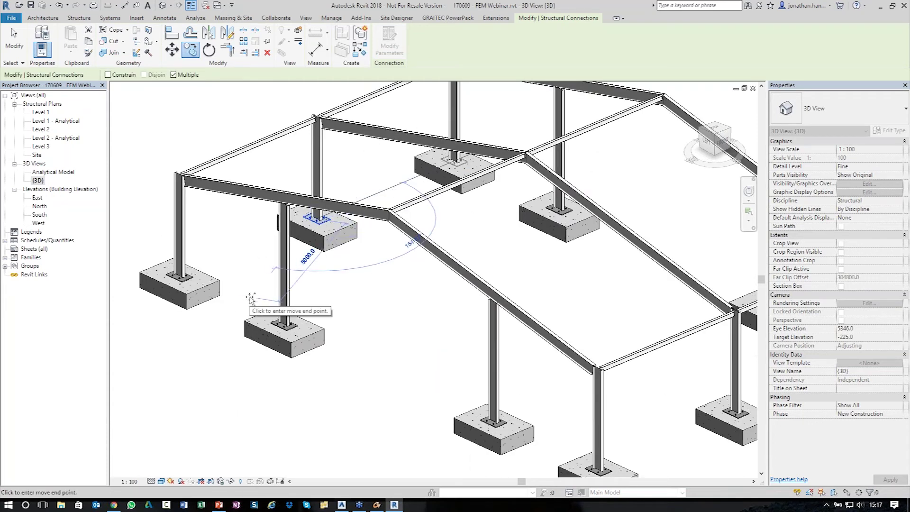
{"action": "key", "text": "Escape"}
{"action": "key", "text": "Escape"}
Step: Examine the copied base plates at the feet of the columns and the corner column's eaves joint
{"action": "scroll", "coordinate": [379, 318], "scroll_direction": "down", "scroll_amount": 2}
{"action": "middle_click_drag", "start_coordinate": [415, 319], "coordinate": [579, 325], "text": "shift"}
{"action": "scroll", "coordinate": [213, 347], "scroll_direction": "up", "scroll_amount": 5}
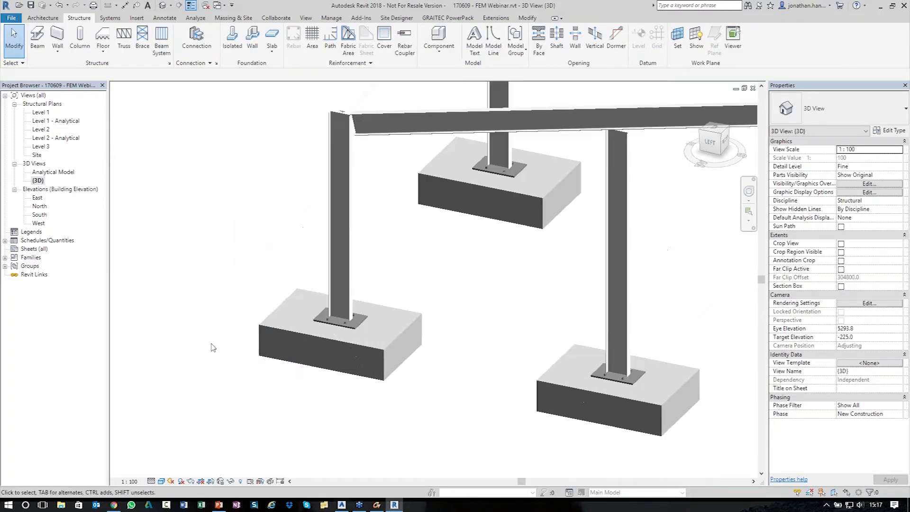
{"action": "scroll", "coordinate": [348, 334], "scroll_direction": "up", "scroll_amount": 7}
{"action": "scroll", "coordinate": [364, 318], "scroll_direction": "down", "scroll_amount": 6}
{"action": "middle_click_drag", "start_coordinate": [441, 246], "coordinate": [378, 321]}
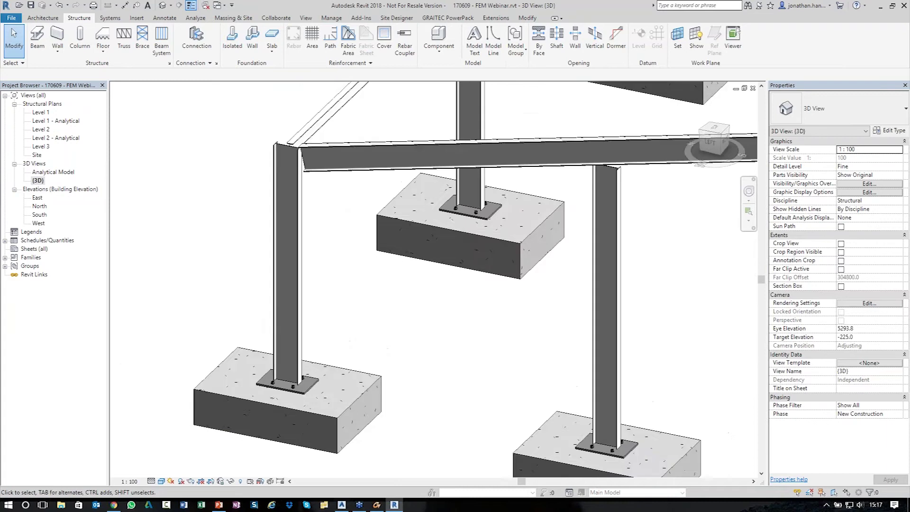
{"action": "scroll", "coordinate": [405, 290], "scroll_direction": "down", "scroll_amount": 3}
{"action": "scroll", "coordinate": [341, 265], "scroll_direction": "up", "scroll_amount": 5}
Step: Add a generic structural connection between the front corner column and the rafter that meets its top
{"action": "left_click", "coordinate": [341, 266]}
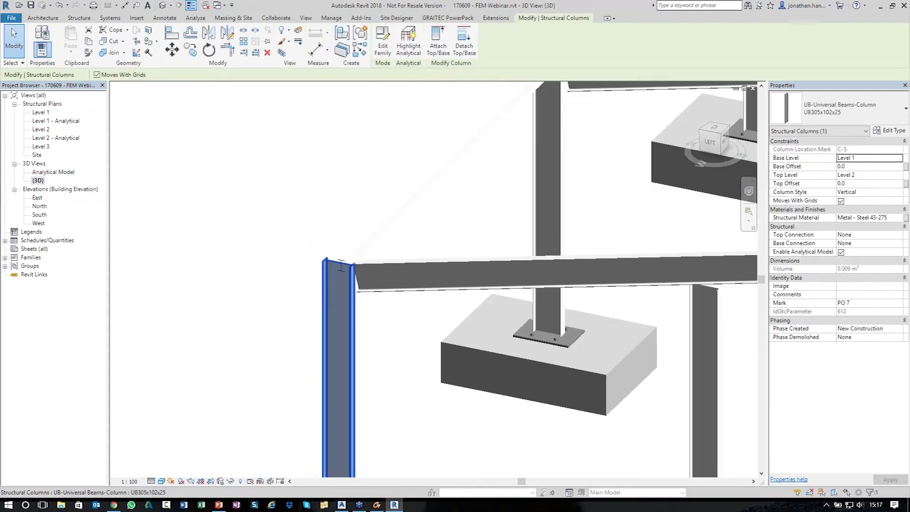
{"action": "scroll", "coordinate": [358, 291], "scroll_direction": "down", "scroll_amount": 1}
{"action": "key", "text": "Escape"}
{"action": "left_click", "coordinate": [342, 327]}
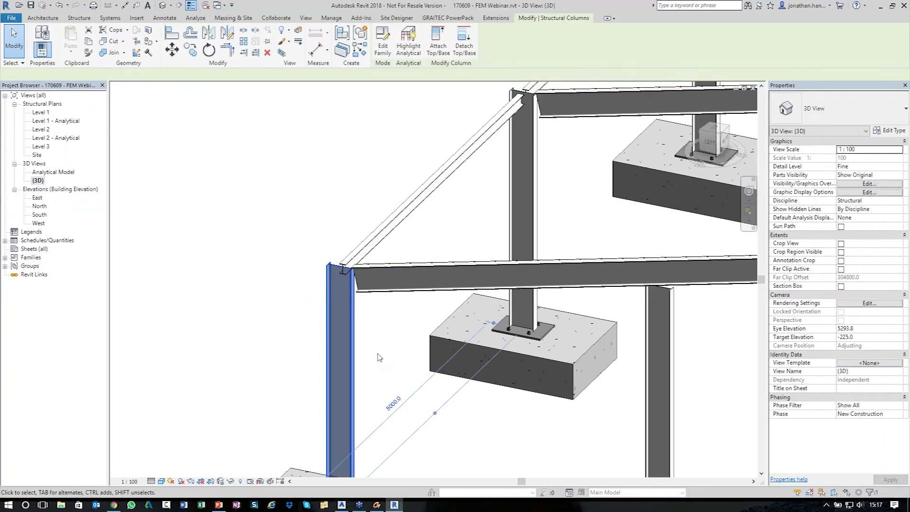
{"action": "left_click", "coordinate": [391, 284], "text": "ctrl"}
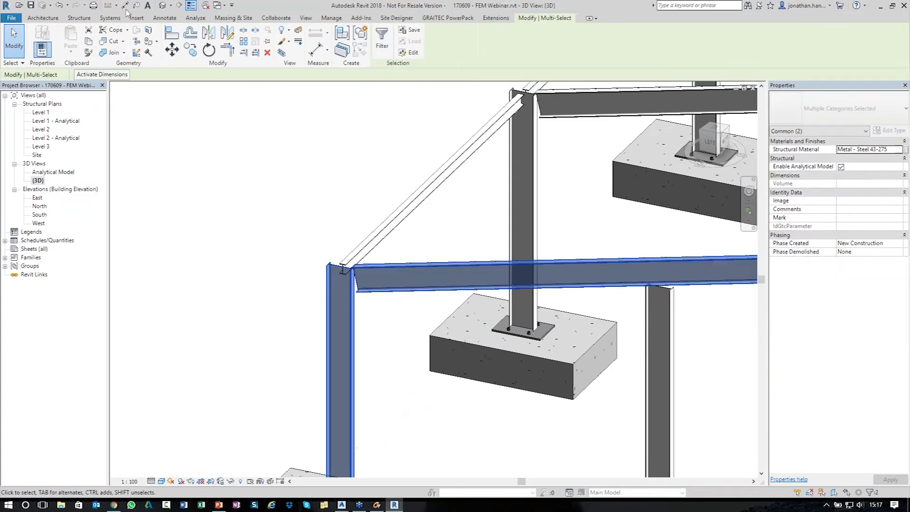
{"action": "left_click", "coordinate": [79, 18]}
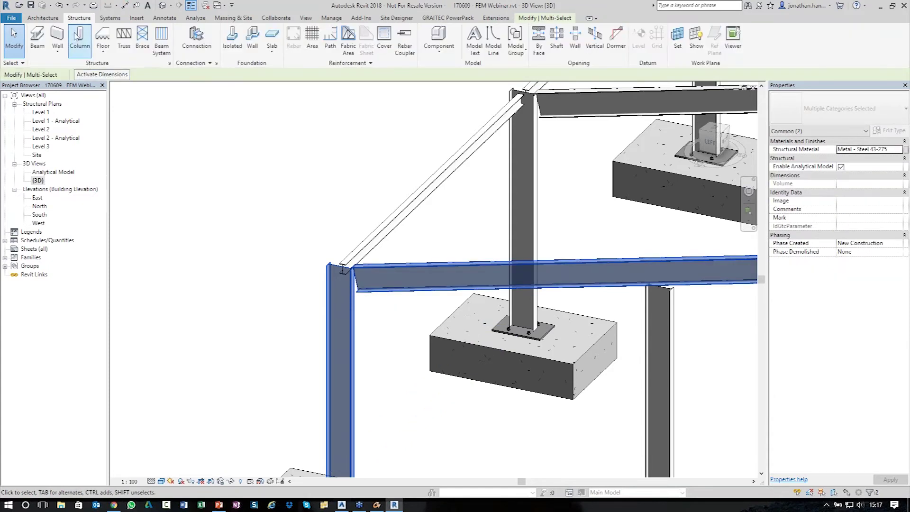
{"action": "left_click", "coordinate": [194, 42]}
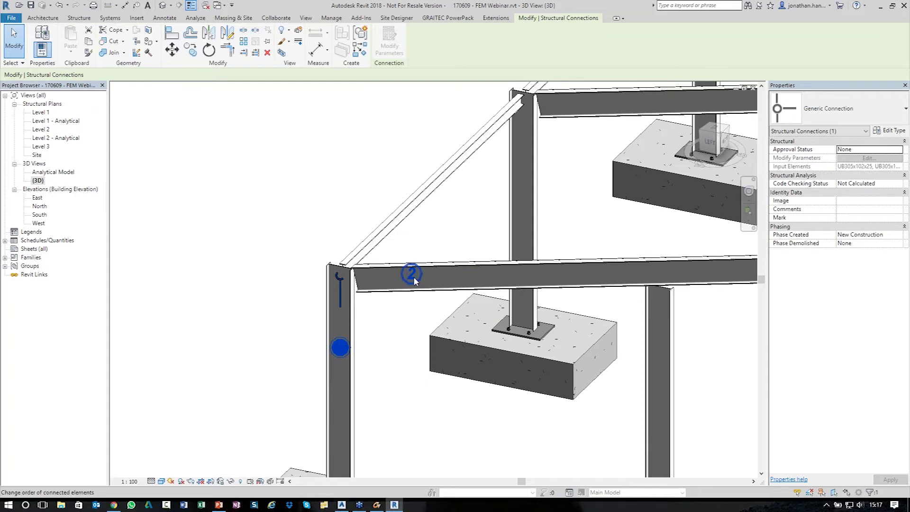
Step: Change the type of the column-to-rafter connection to Knee of frame bolted, with haunch
{"action": "middle_click_drag", "start_coordinate": [362, 319], "coordinate": [307, 305]}
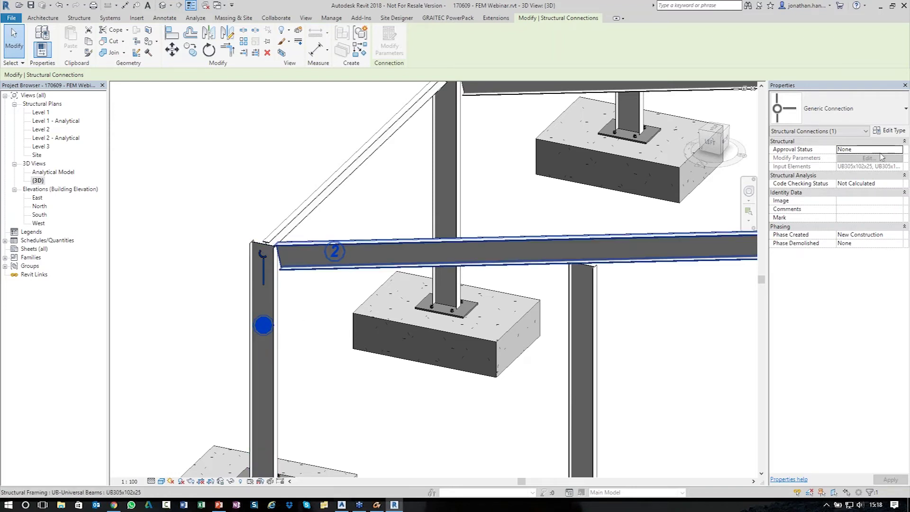
{"action": "left_click", "coordinate": [829, 116]}
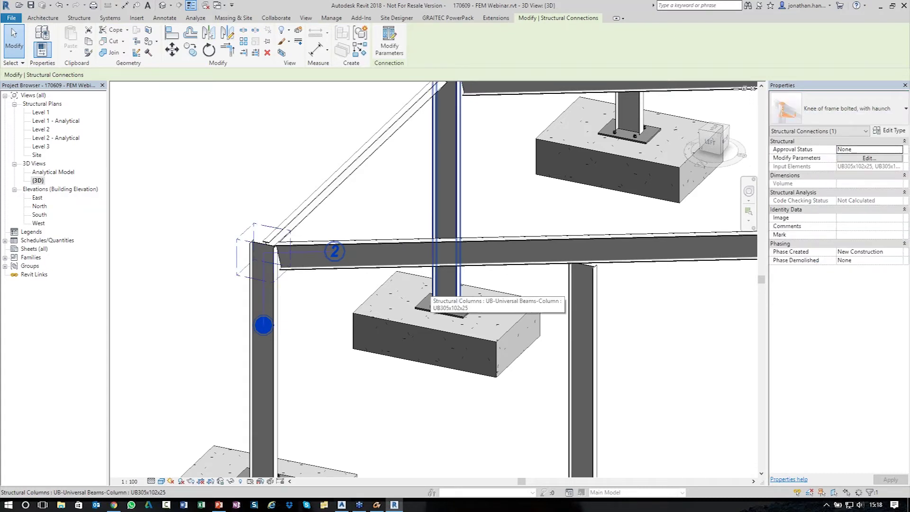
{"action": "left_click", "coordinate": [333, 313]}
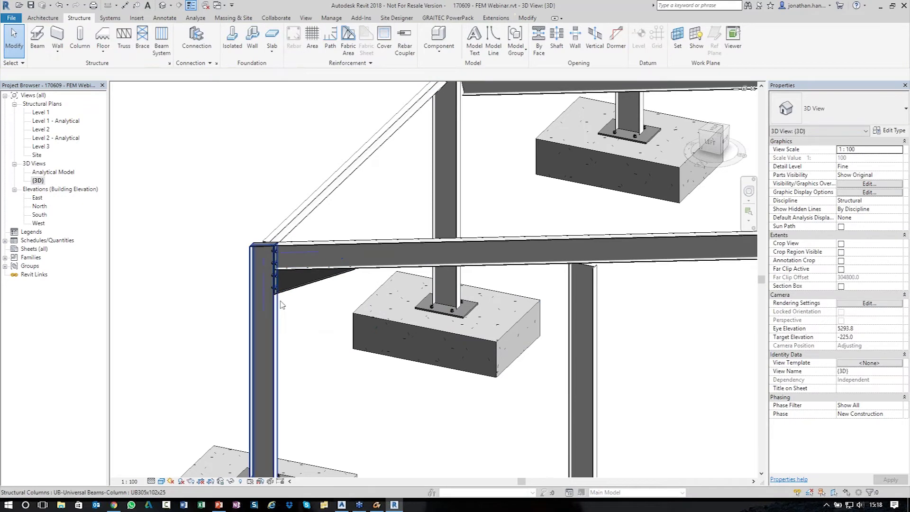
Step: Make the knee connection's cap plate horizontal with a column extension of 50, and close the connection's parameters
{"action": "scroll", "coordinate": [325, 299], "scroll_direction": "up", "scroll_amount": 3}
{"action": "left_click", "coordinate": [327, 273]}
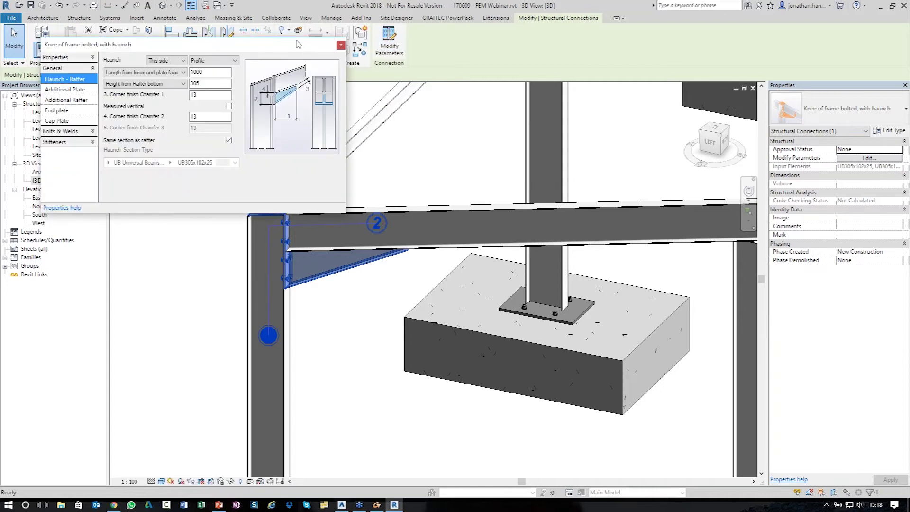
{"action": "left_click_drag", "start_coordinate": [298, 44], "coordinate": [656, 193]}
{"action": "key", "text": "Escape"}
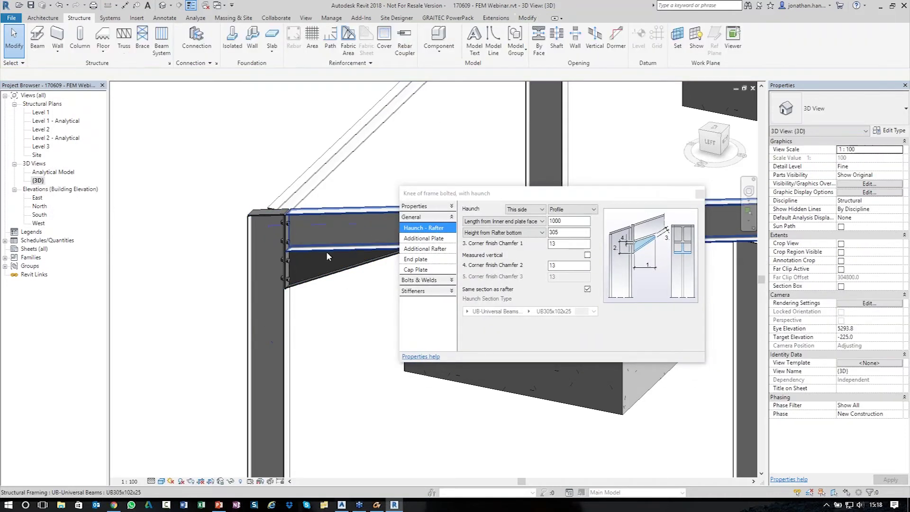
{"action": "scroll", "coordinate": [326, 256], "scroll_direction": "up", "scroll_amount": 3}
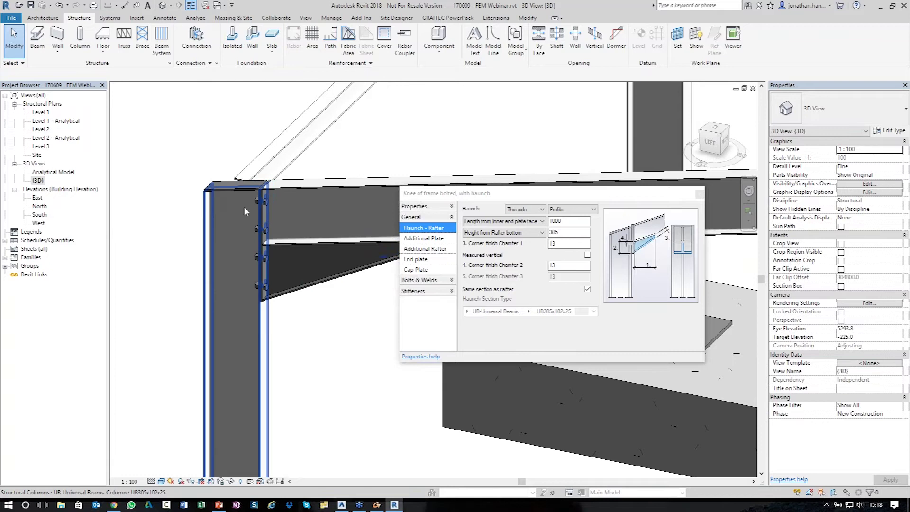
{"action": "left_click", "coordinate": [416, 270]}
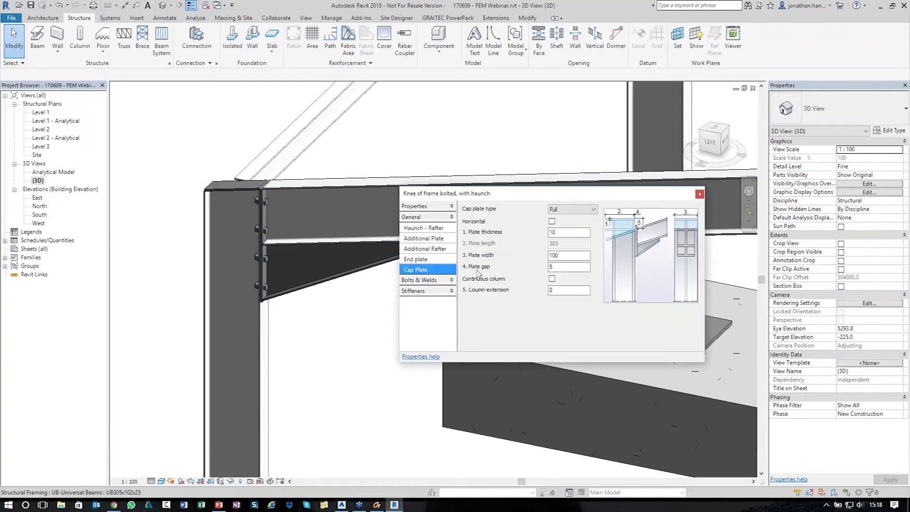
{"action": "left_click", "coordinate": [551, 221]}
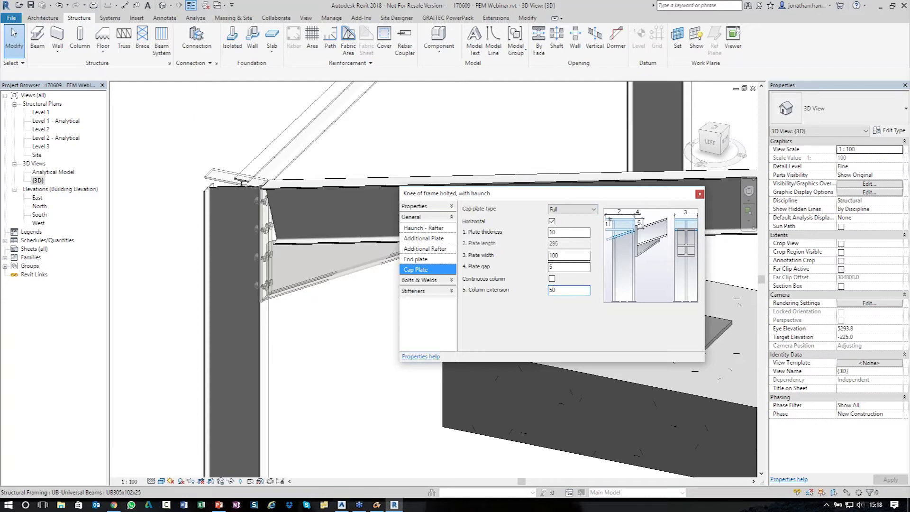
{"action": "middle_click_drag", "start_coordinate": [303, 218], "coordinate": [333, 189], "text": "shift"}
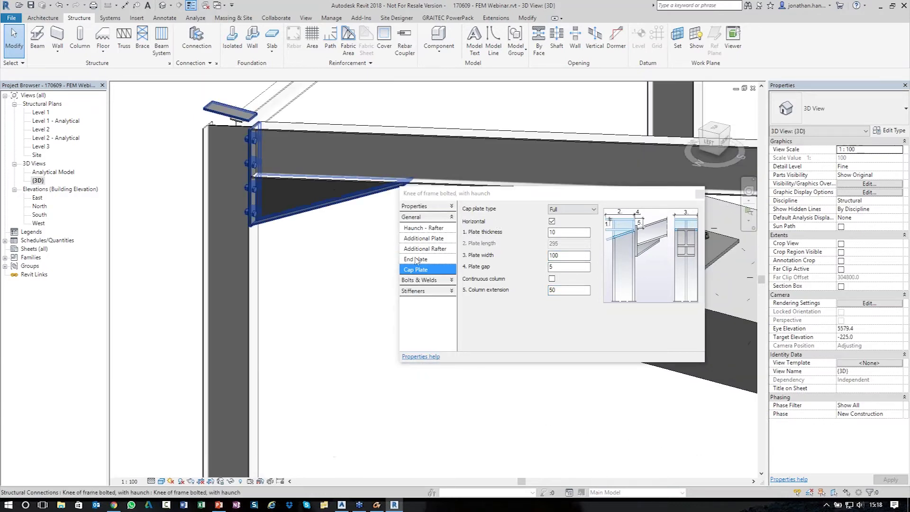
{"action": "left_click", "coordinate": [568, 193]}
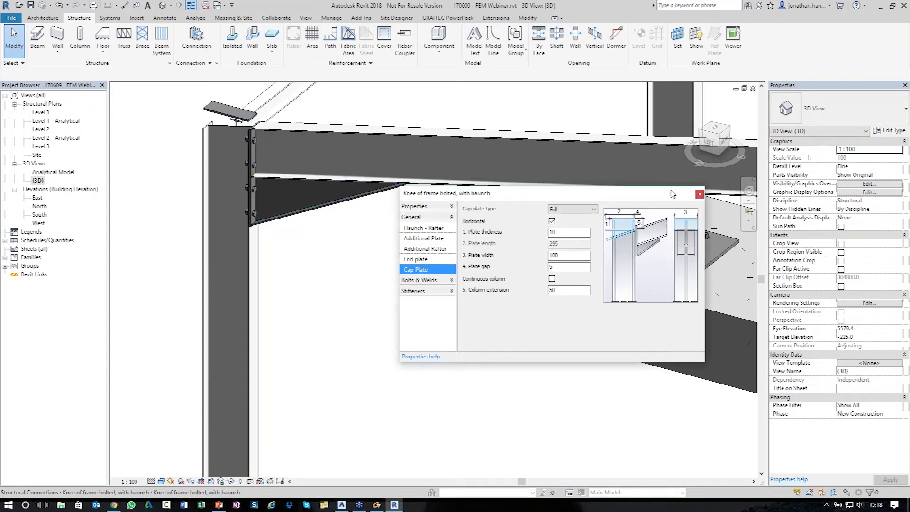
{"action": "left_click", "coordinate": [699, 194]}
{"action": "scroll", "coordinate": [348, 263], "scroll_direction": "down", "scroll_amount": 4}
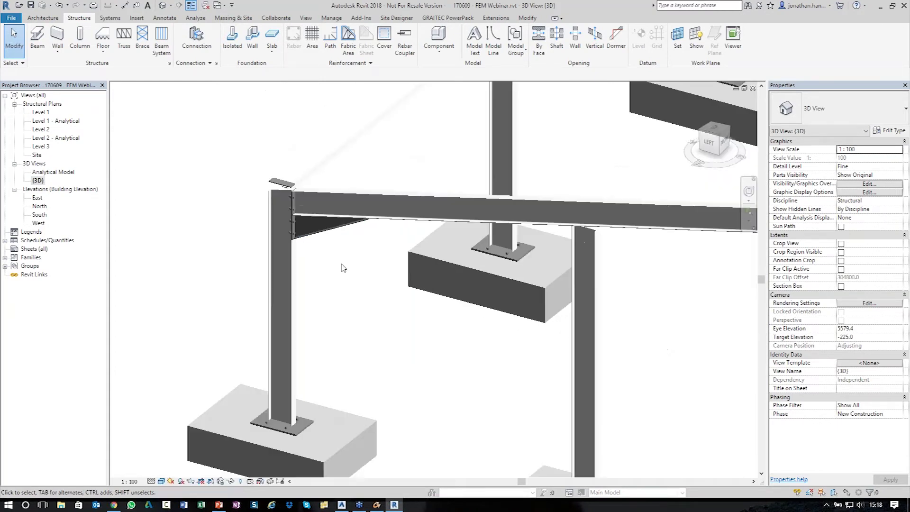
Step: Add a structural connection between the two rafters meeting at the front frame's apex and set its type to Apex Haunch
{"action": "left_click", "coordinate": [289, 225]}
{"action": "scroll", "coordinate": [283, 274], "scroll_direction": "down", "scroll_amount": 3}
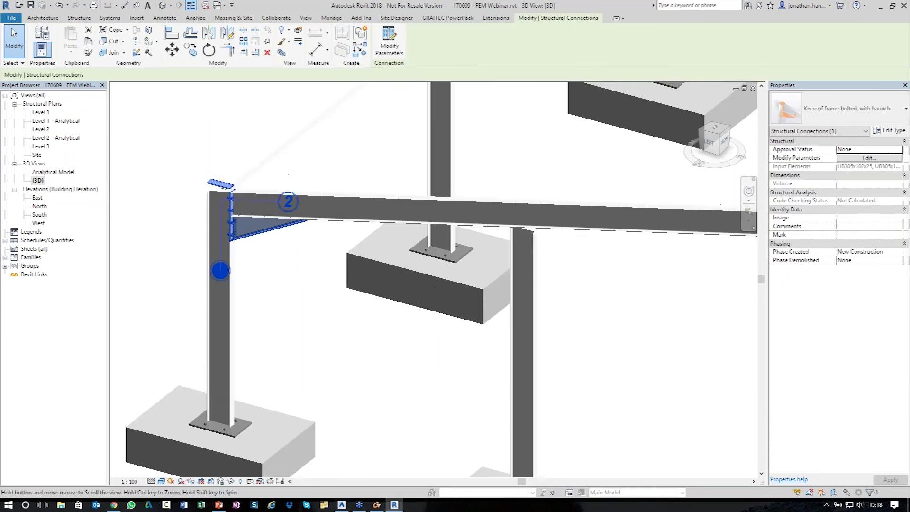
{"action": "left_click", "coordinate": [283, 274]}
{"action": "middle_click_drag", "start_coordinate": [622, 252], "coordinate": [459, 200]}
{"action": "left_click", "coordinate": [459, 200]}
{"action": "left_click", "coordinate": [521, 226], "text": "ctrl"}
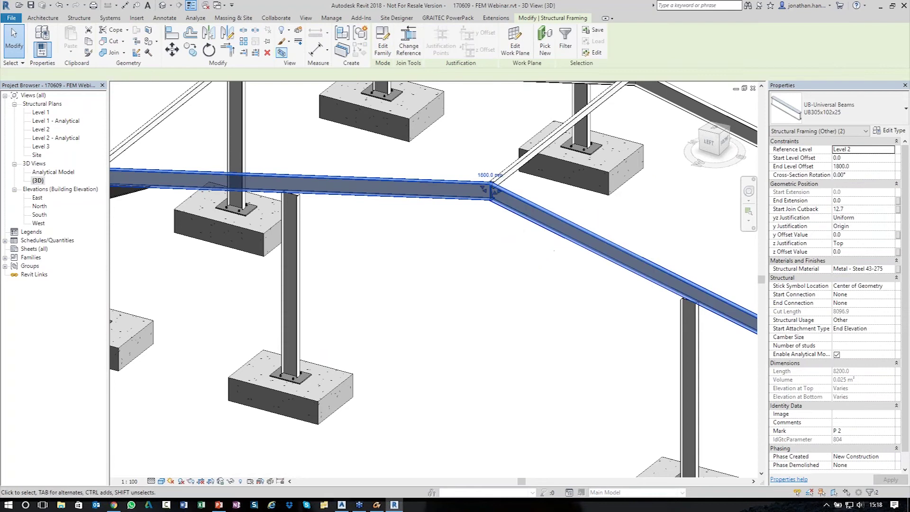
{"action": "left_click", "coordinate": [79, 17]}
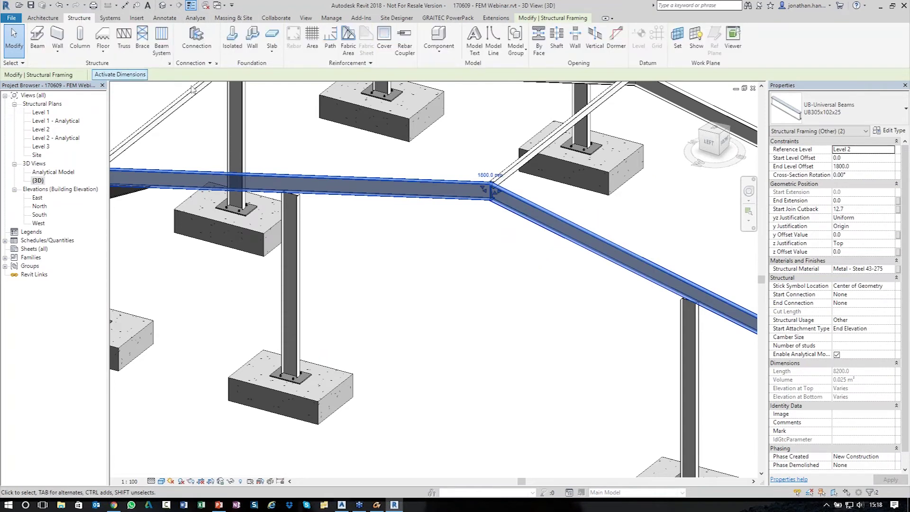
{"action": "left_click", "coordinate": [201, 41]}
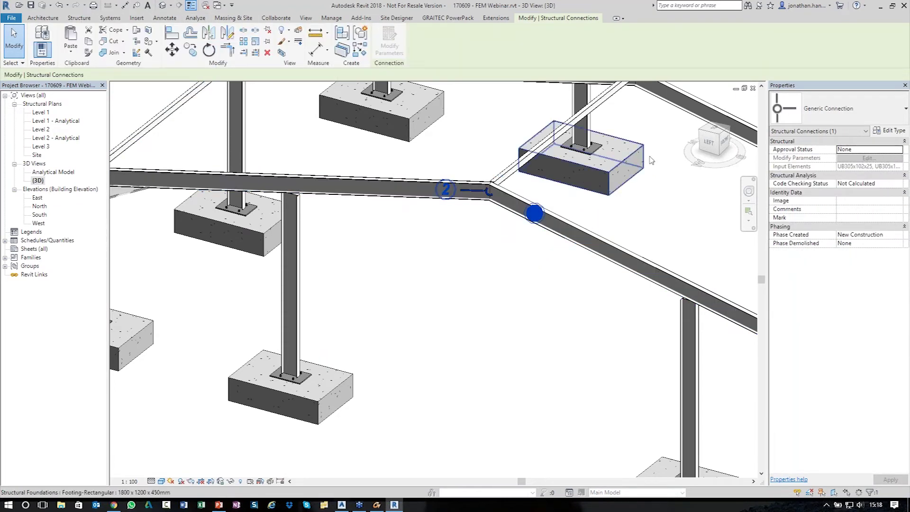
{"action": "left_click", "coordinate": [815, 108]}
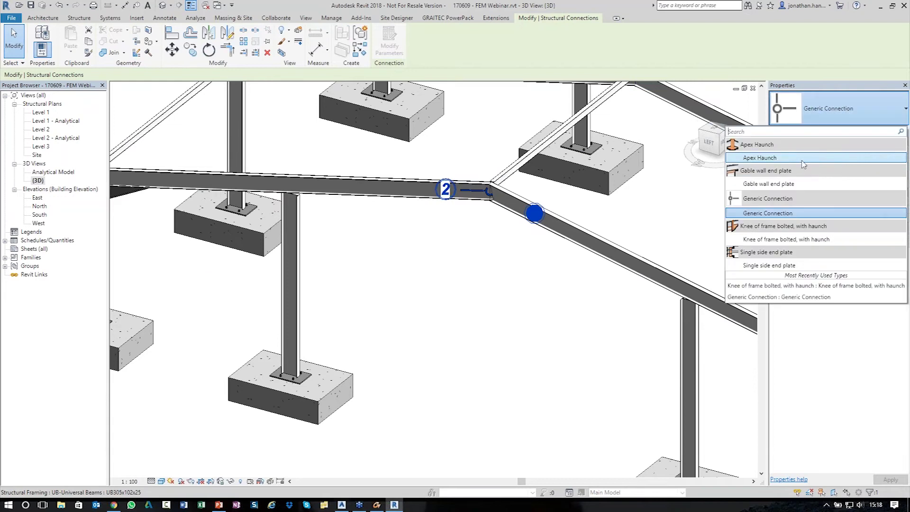
{"action": "left_click", "coordinate": [757, 158]}
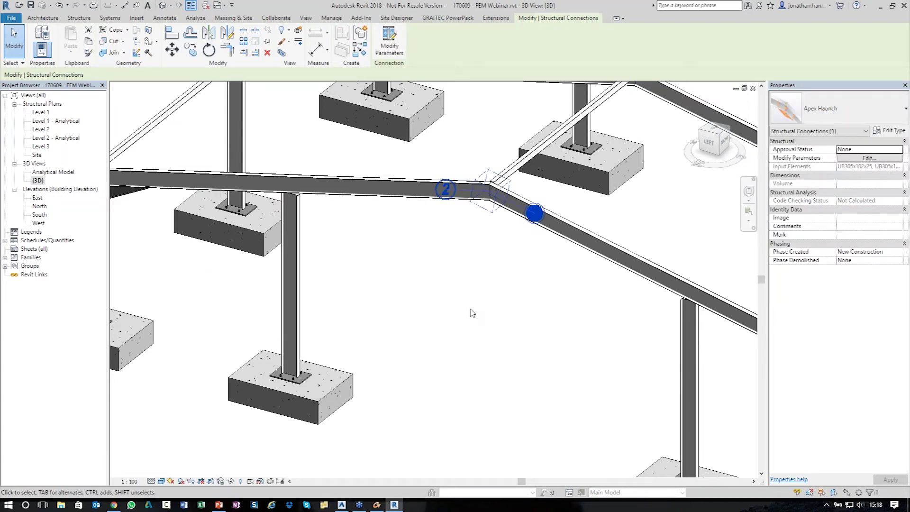
Step: Set both Stiffener 1 and Stiffener 2 of the apex haunch connection to none
{"action": "scroll", "coordinate": [485, 288], "scroll_direction": "up", "scroll_amount": 3}
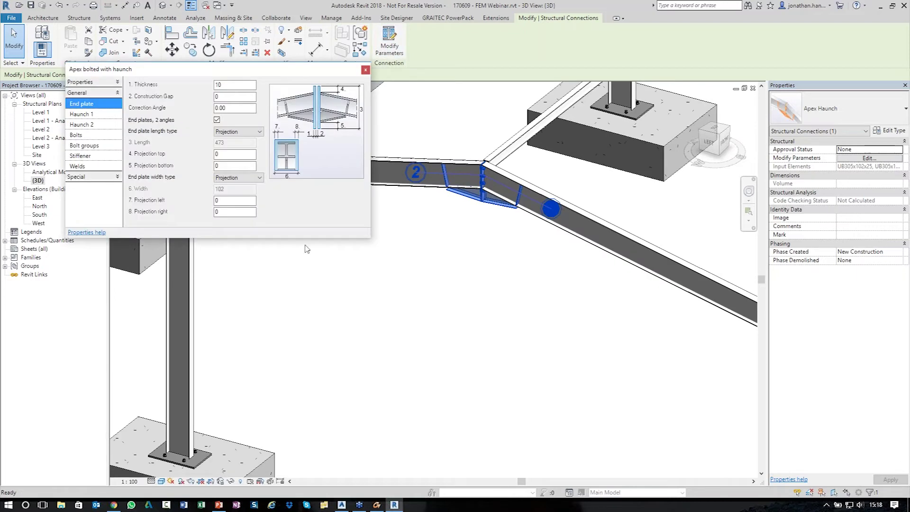
{"action": "left_click", "coordinate": [95, 159]}
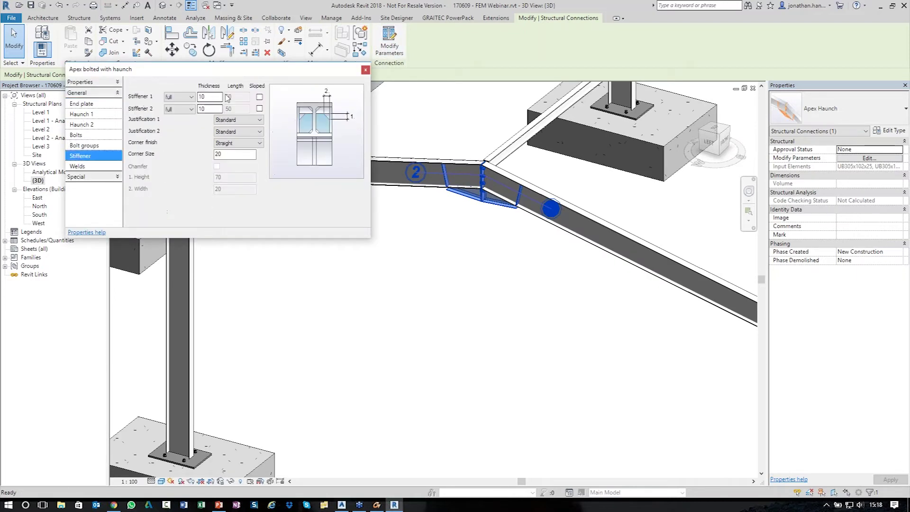
{"action": "left_click", "coordinate": [173, 100]}
{"action": "left_click", "coordinate": [175, 106]}
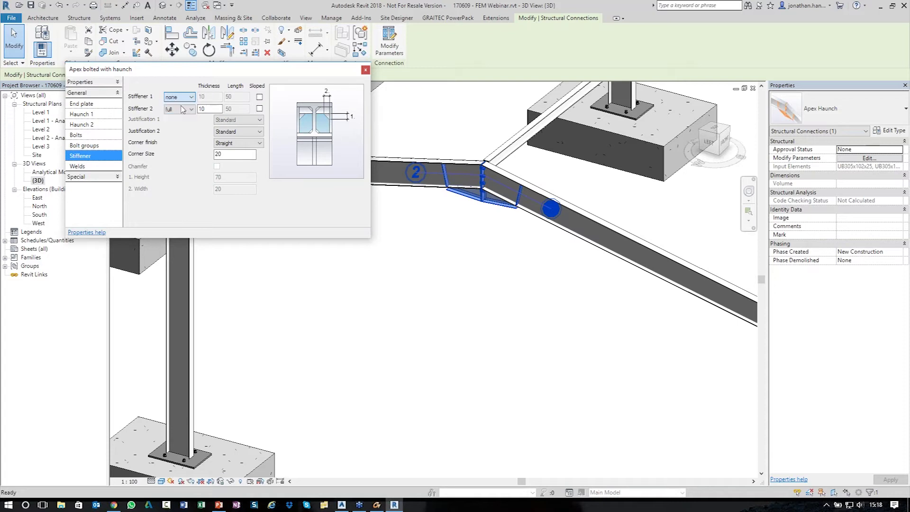
{"action": "left_click", "coordinate": [180, 109]}
{"action": "left_click", "coordinate": [175, 117]}
{"action": "left_click", "coordinate": [509, 238]}
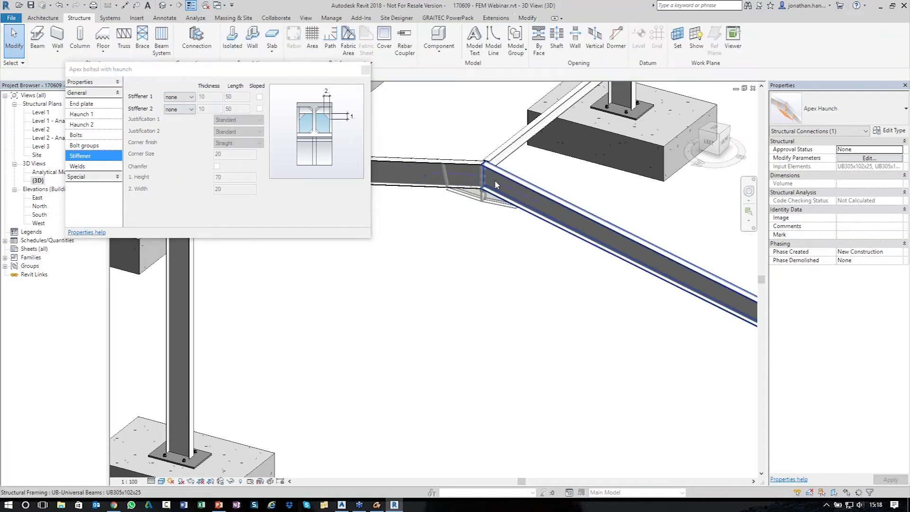
Step: Set the intermediate distance of bolt Group 2 in the apex haunch to 150 and close its parameters
{"action": "scroll", "coordinate": [476, 189], "scroll_direction": "up", "scroll_amount": 5}
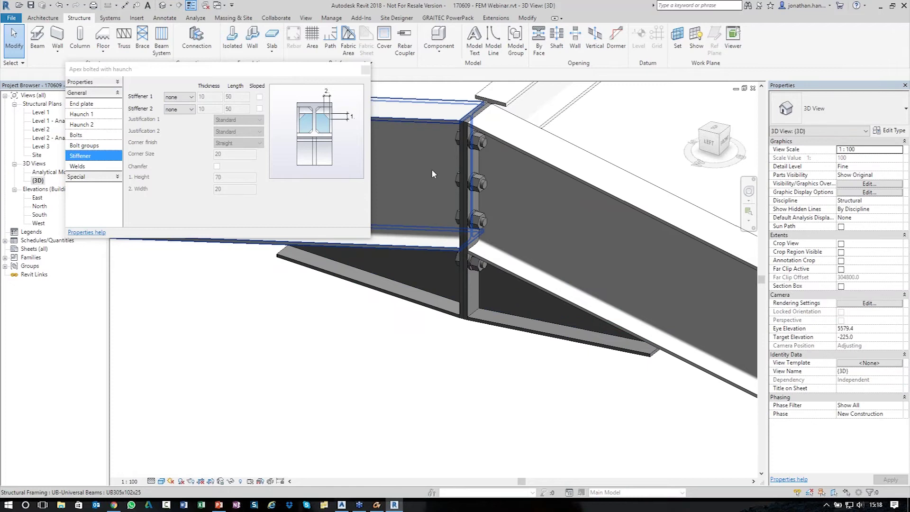
{"action": "left_click", "coordinate": [88, 136]}
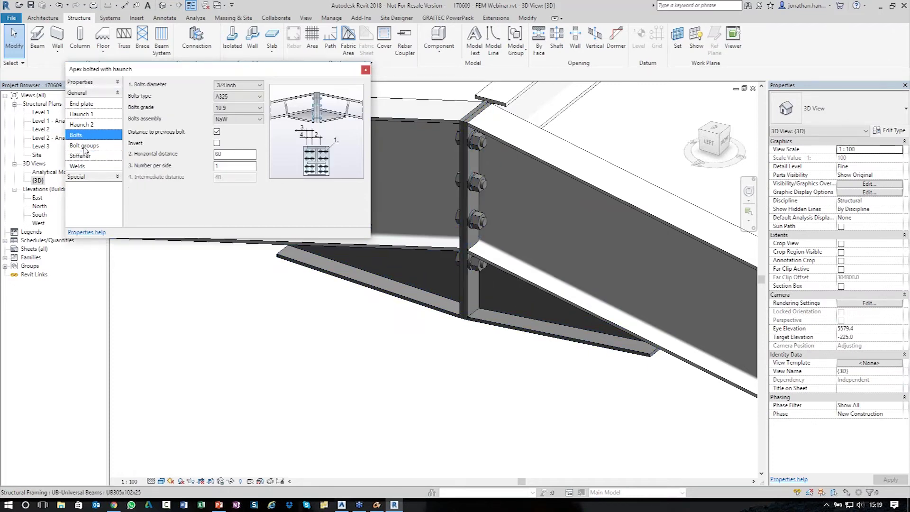
{"action": "left_click", "coordinate": [85, 146]}
{"action": "type", "text": "1"}
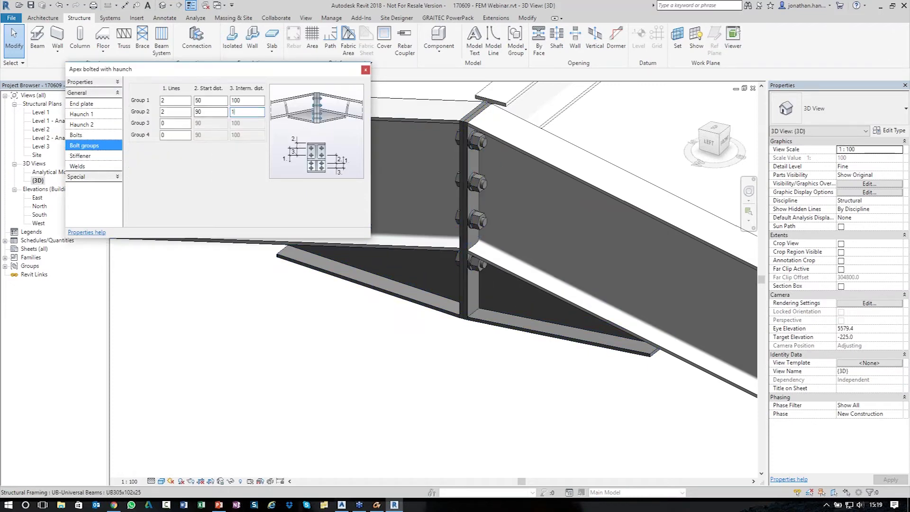
{"action": "type", "text": "50"}
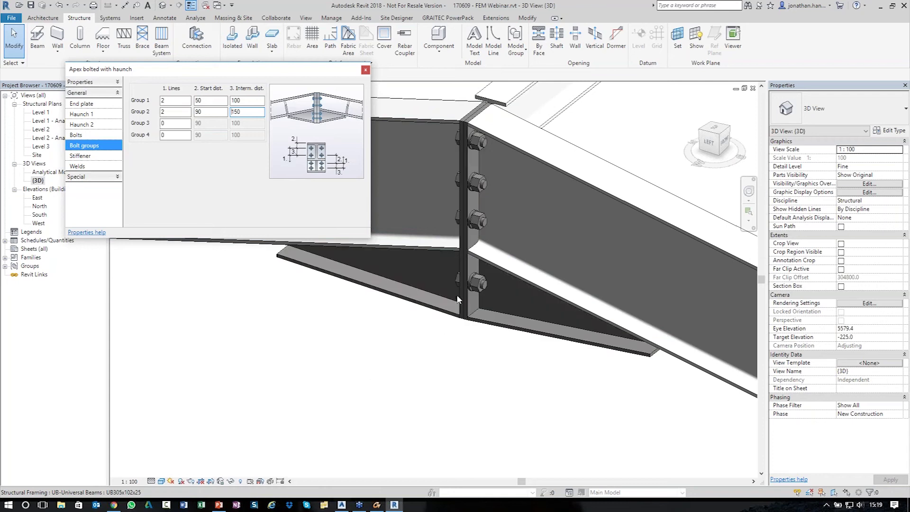
{"action": "left_click", "coordinate": [365, 70]}
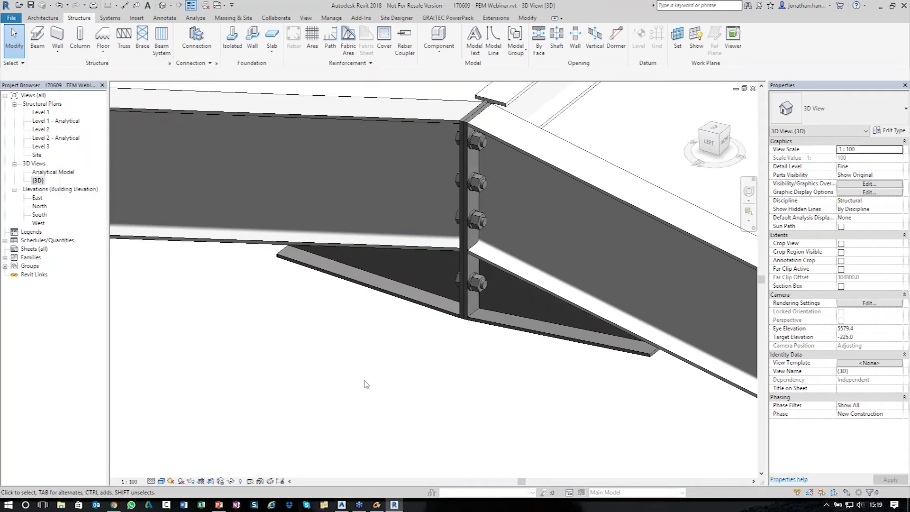
Step: Connect the intermediate gable column nearest the haunched knee to the rafter above it, using the Gable wall end plate type
{"action": "scroll", "coordinate": [354, 303], "scroll_direction": "down", "scroll_amount": 5}
{"action": "scroll", "coordinate": [390, 303], "scroll_direction": "down", "scroll_amount": 4}
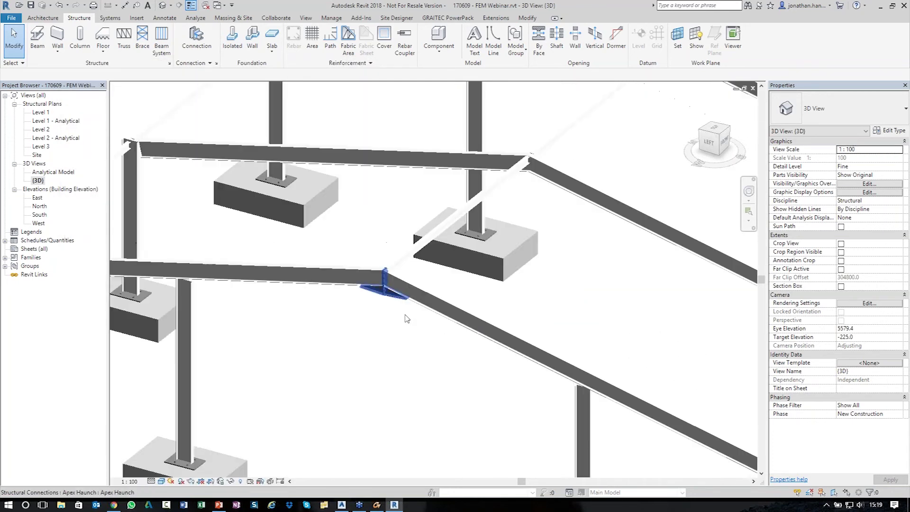
{"action": "middle_click_drag", "start_coordinate": [426, 353], "coordinate": [499, 264]}
{"action": "scroll", "coordinate": [445, 226], "scroll_direction": "up", "scroll_amount": 8}
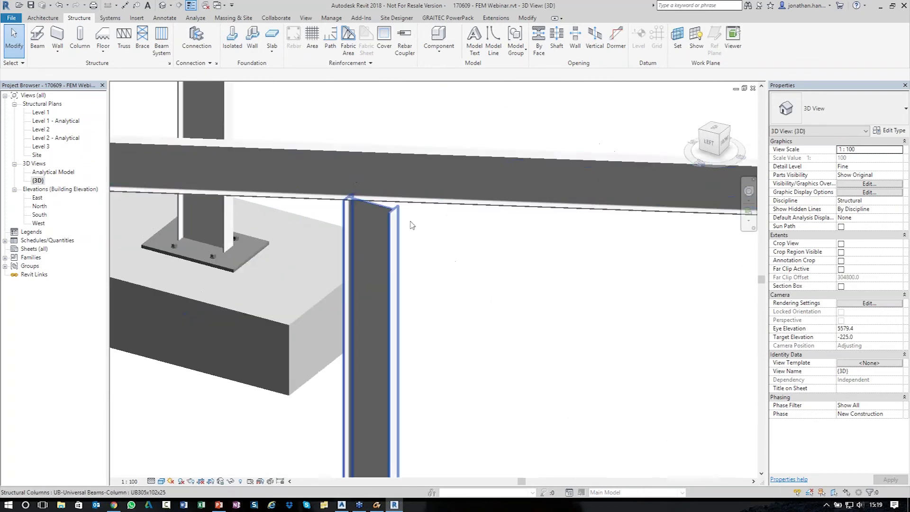
{"action": "scroll", "coordinate": [445, 226], "scroll_direction": "down", "scroll_amount": 6}
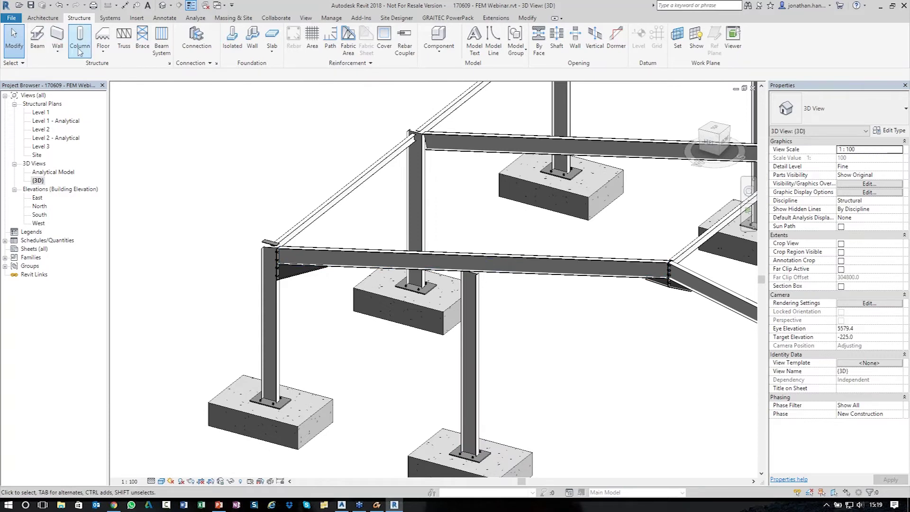
{"action": "left_click", "coordinate": [469, 317]}
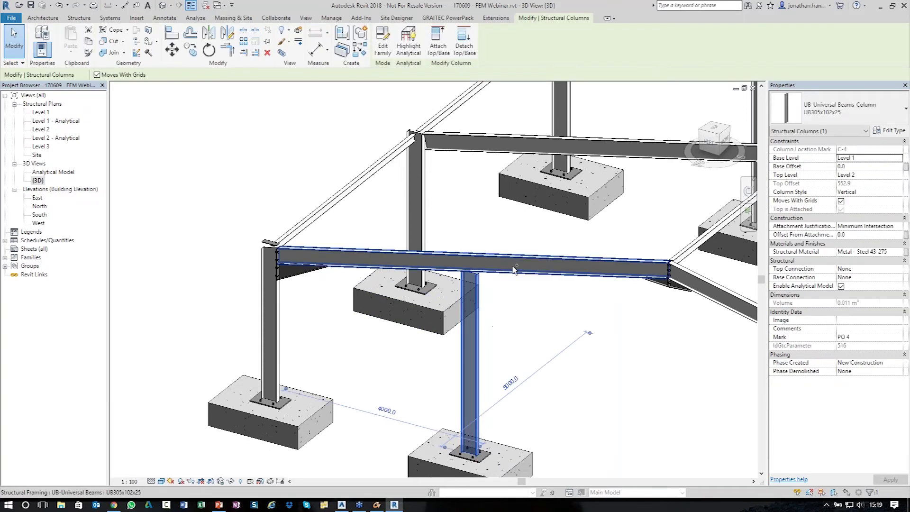
{"action": "left_click", "coordinate": [426, 260], "text": "ctrl"}
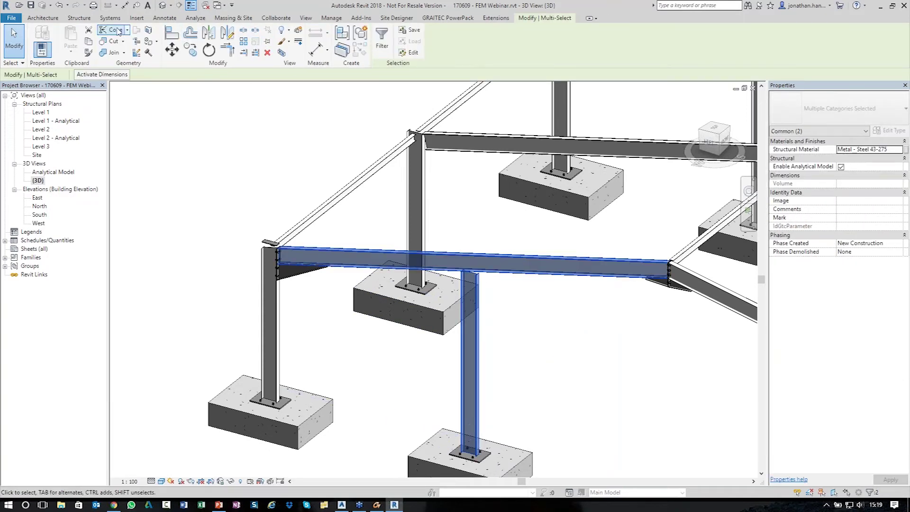
{"action": "left_click", "coordinate": [81, 18]}
{"action": "left_click", "coordinate": [196, 41]}
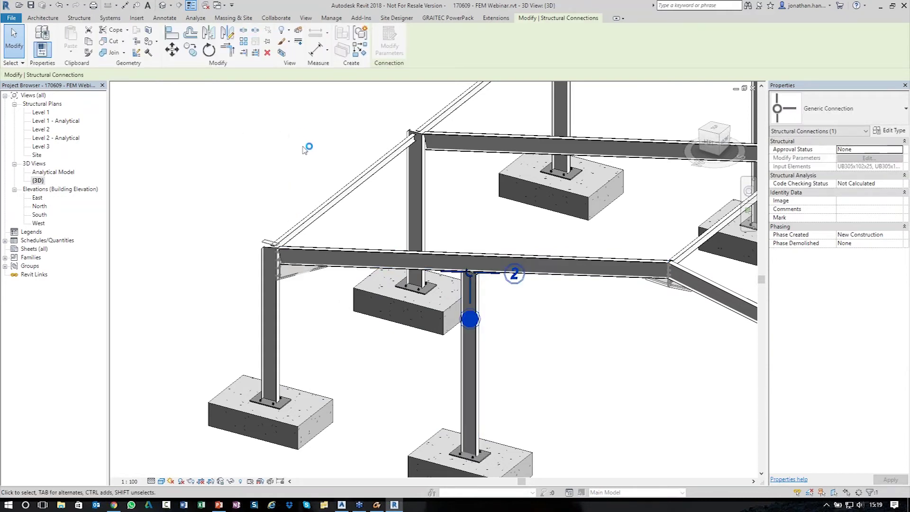
{"action": "left_click", "coordinate": [834, 108]}
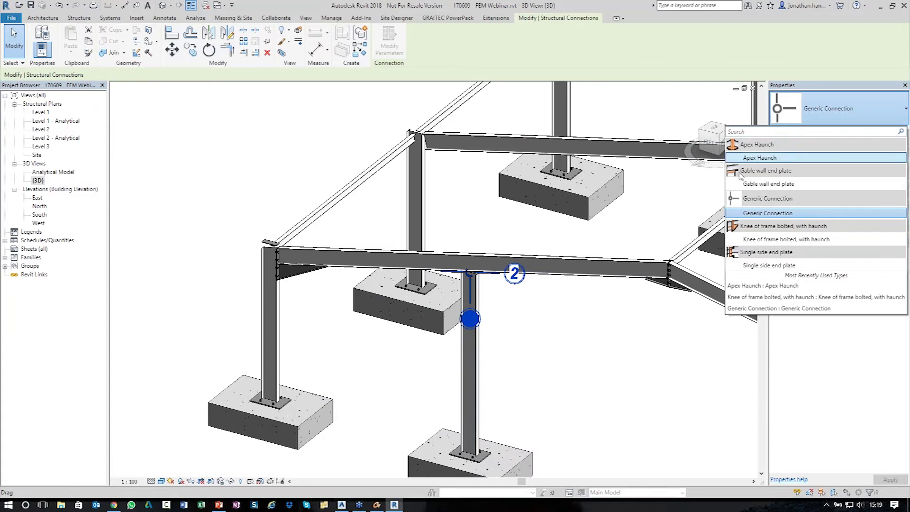
{"action": "left_click", "coordinate": [768, 183]}
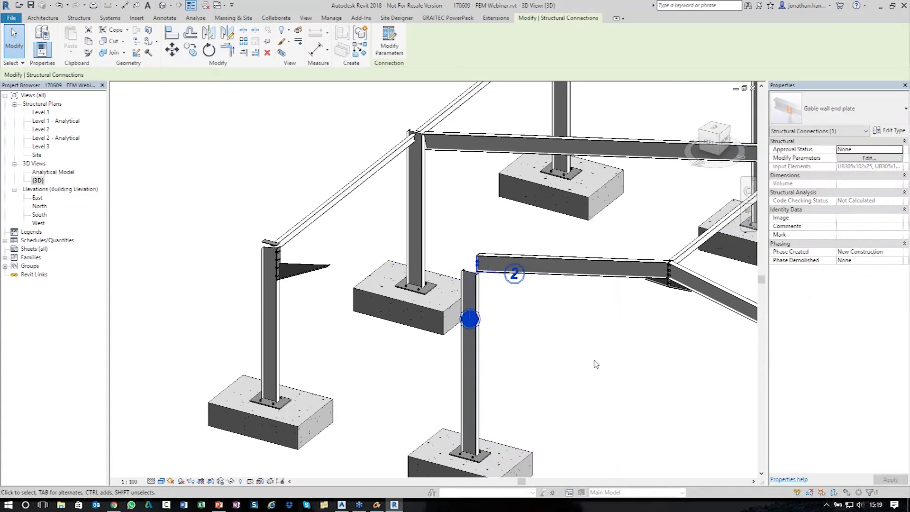
Step: Swap the order of the connected elements in the gable wall end plate connection, making the rafter the primary member
{"action": "scroll", "coordinate": [545, 313], "scroll_direction": "up", "scroll_amount": 4}
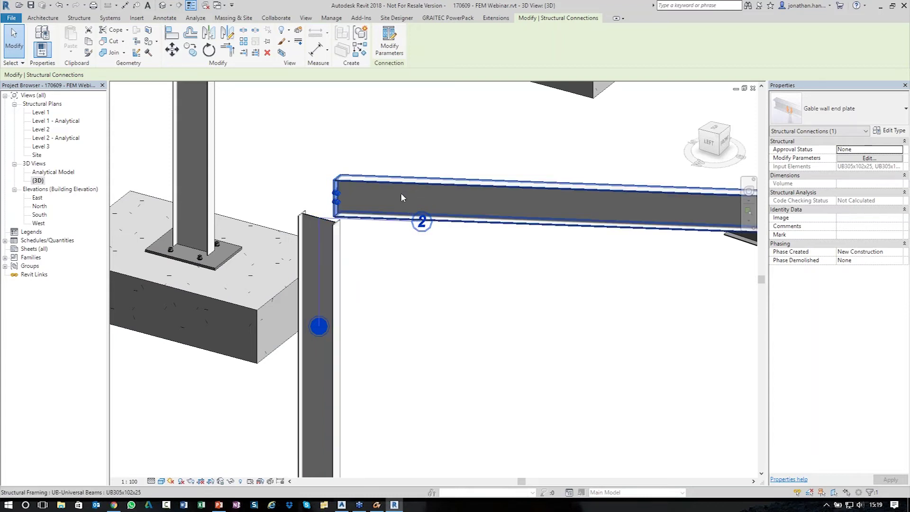
{"action": "scroll", "coordinate": [400, 193], "scroll_direction": "down", "scroll_amount": 1}
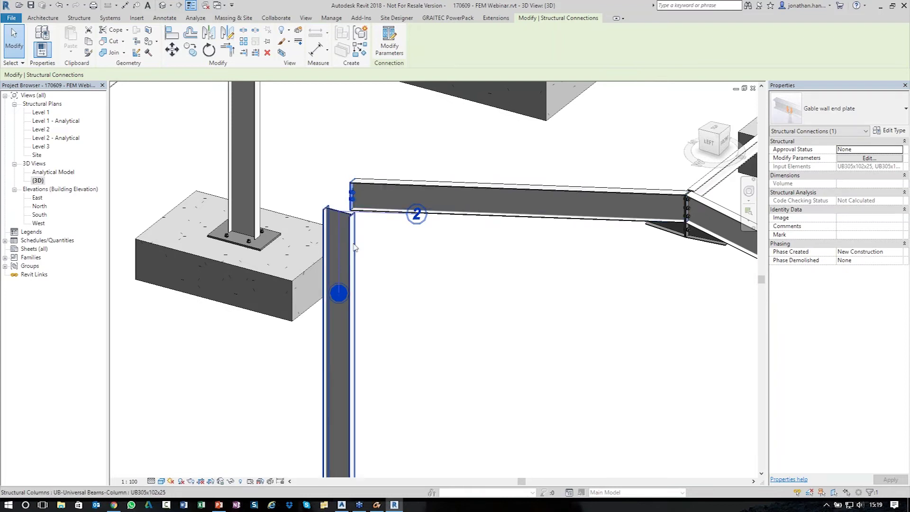
{"action": "left_click_drag", "start_coordinate": [338, 293], "coordinate": [415, 211]}
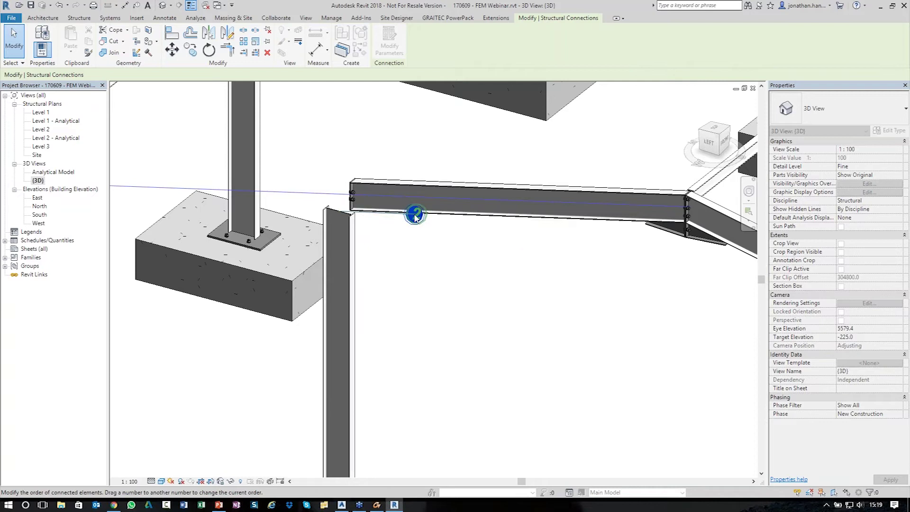
{"action": "left_click_drag", "start_coordinate": [415, 216], "coordinate": [415, 214]}
{"action": "left_click", "coordinate": [397, 258]}
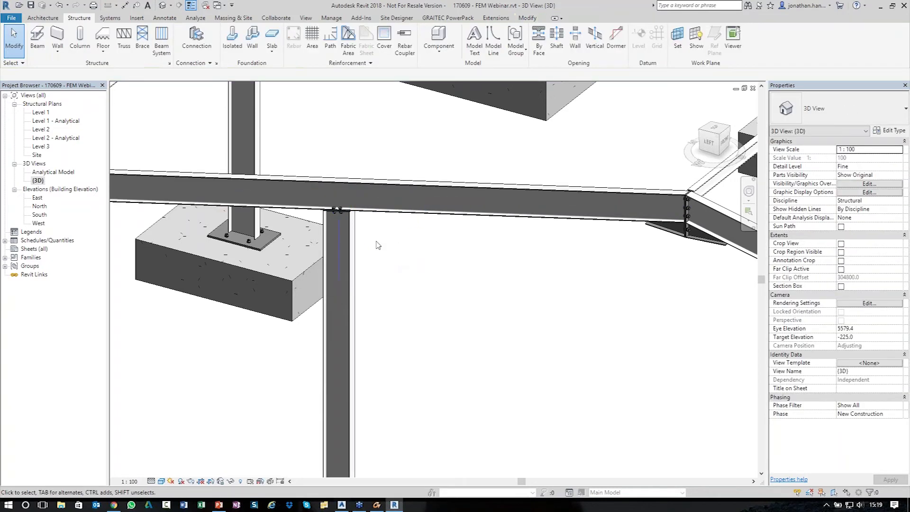
{"action": "scroll", "coordinate": [322, 190], "scroll_direction": "up", "scroll_amount": 5}
Step: Connect the intermediate column on the other side of the apex to its rafter, using the Single side end plate type
{"action": "scroll", "coordinate": [431, 270], "scroll_direction": "down", "scroll_amount": 8}
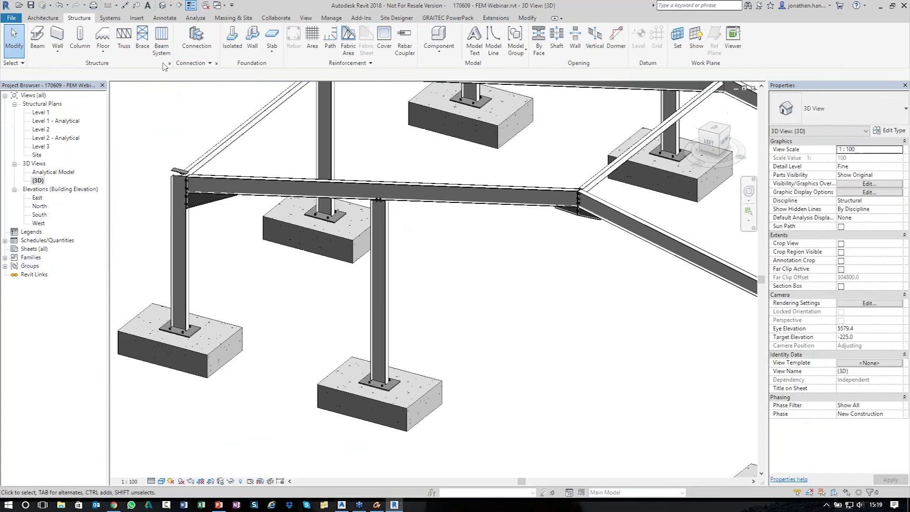
{"action": "middle_click_drag", "start_coordinate": [625, 248], "coordinate": [289, 171]}
{"action": "left_click", "coordinate": [439, 308]}
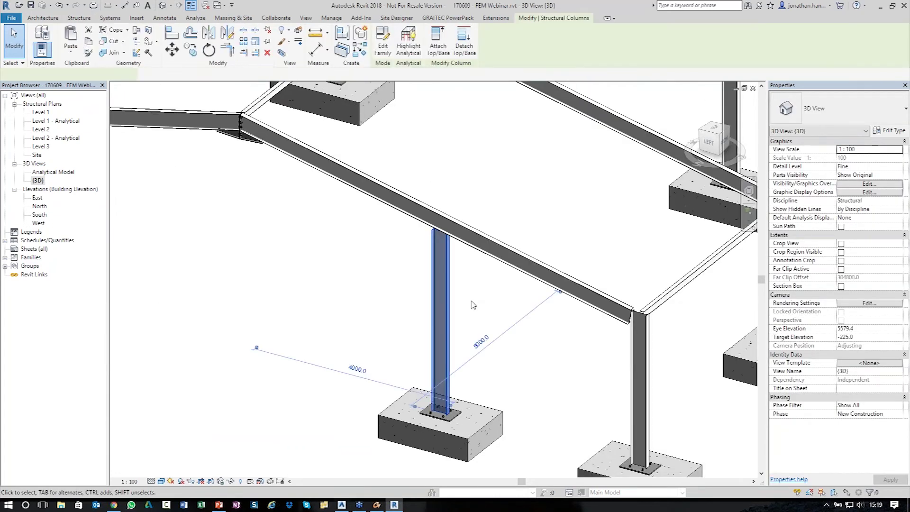
{"action": "left_click", "coordinate": [421, 211], "text": "ctrl"}
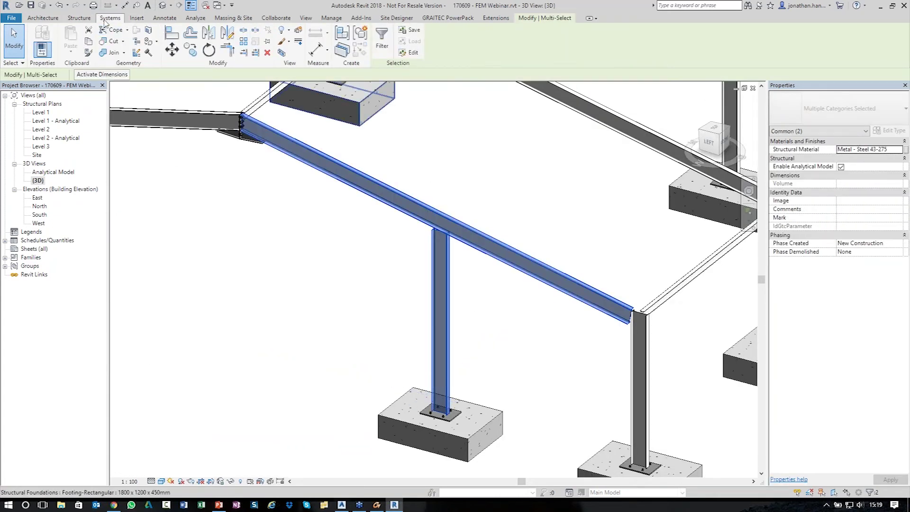
{"action": "left_click", "coordinate": [77, 18]}
{"action": "left_click", "coordinate": [202, 51]}
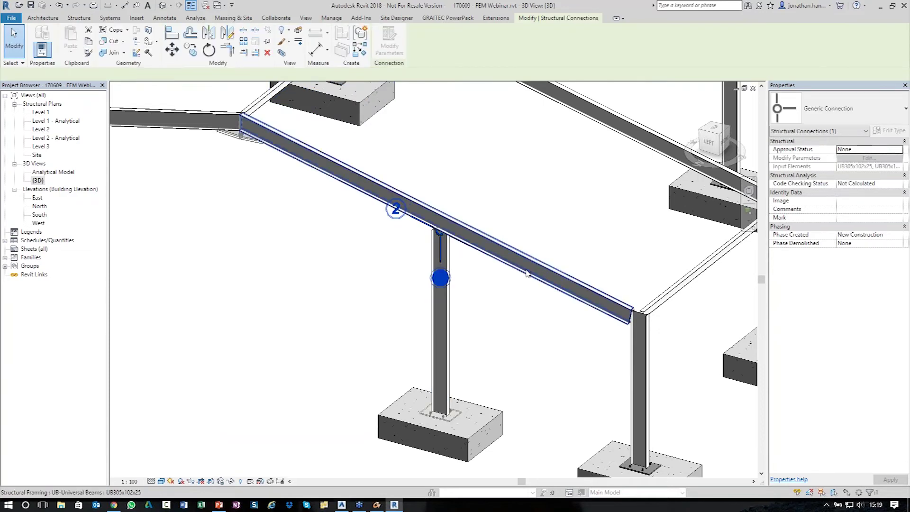
{"action": "left_click", "coordinate": [819, 108]}
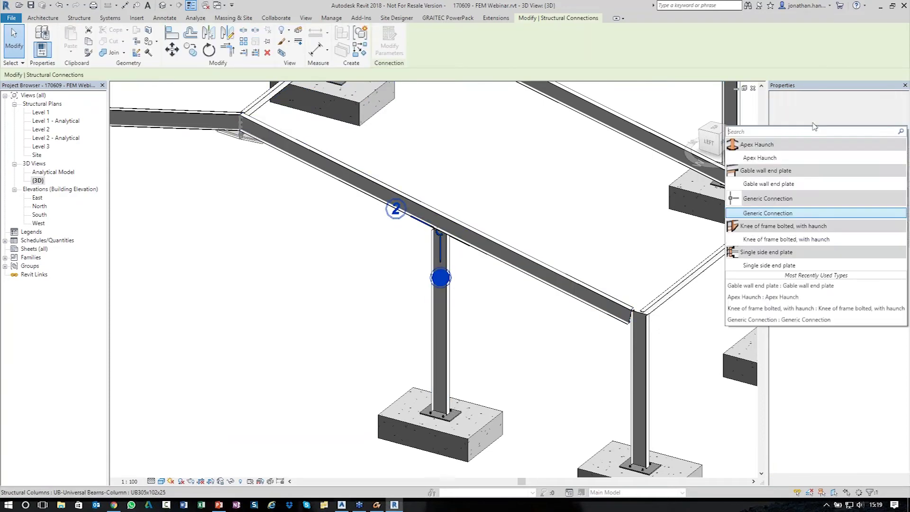
{"action": "left_click", "coordinate": [779, 266]}
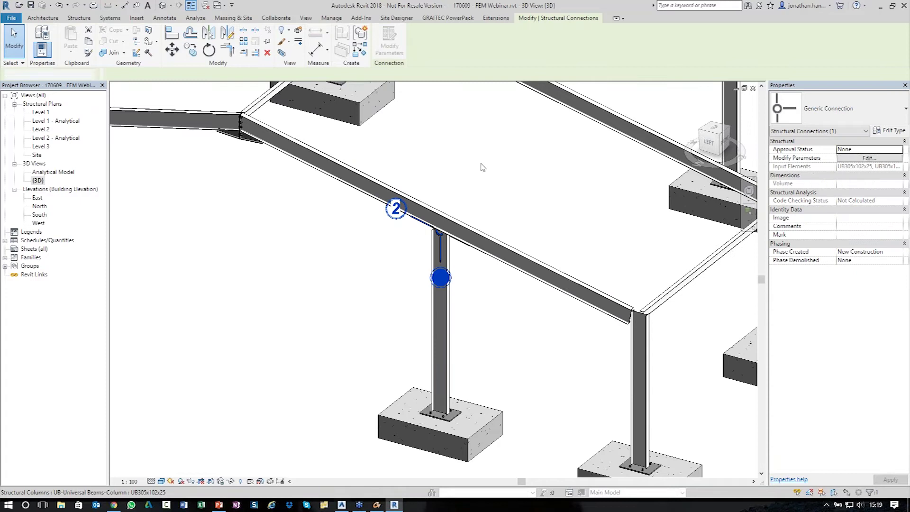
Step: Swap the order of the connected column and rafter in the single side end plate connection
{"action": "left_click_drag", "start_coordinate": [444, 280], "coordinate": [394, 210]}
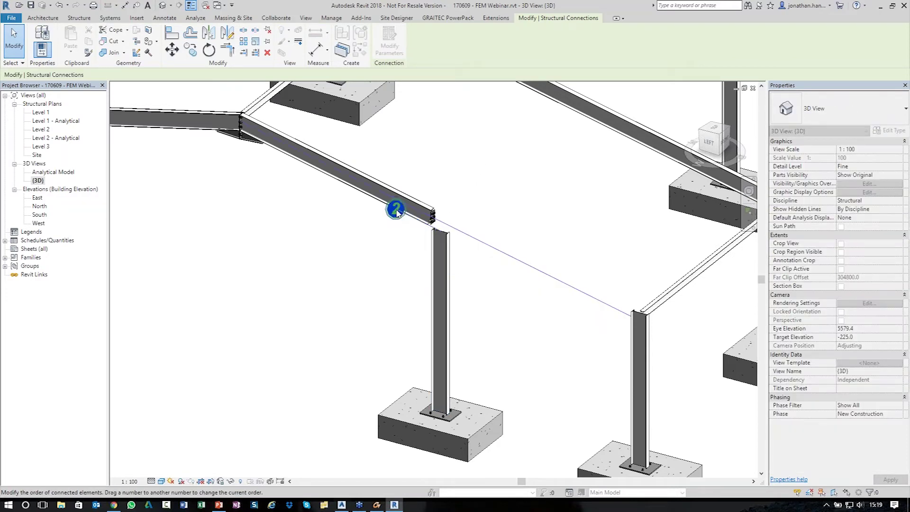
{"action": "left_click", "coordinate": [463, 165]}
{"action": "scroll", "coordinate": [431, 250], "scroll_direction": "up", "scroll_amount": 3}
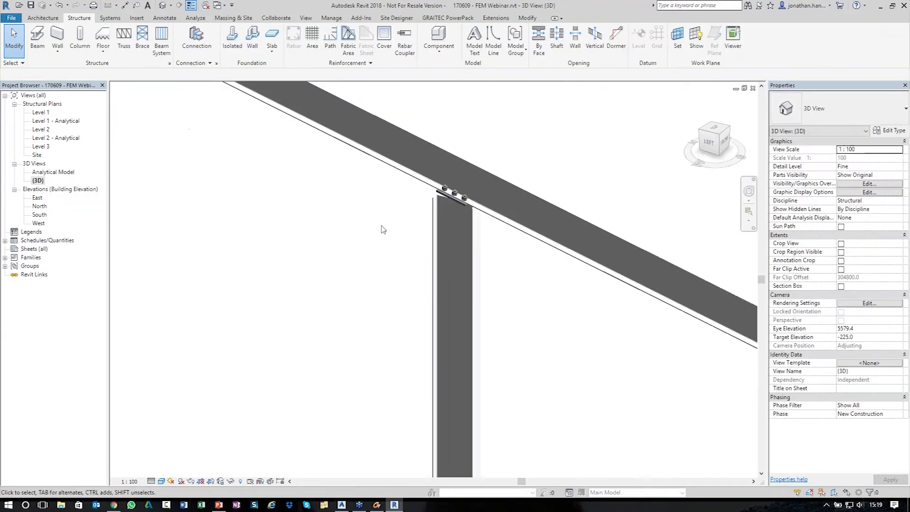
Step: Add a structural connection between the front frame's haunched corner column and the eaves beam meeting it
{"action": "scroll", "coordinate": [399, 226], "scroll_direction": "down", "scroll_amount": 6}
{"action": "middle_click_drag", "start_coordinate": [332, 227], "coordinate": [353, 266], "text": "shift"}
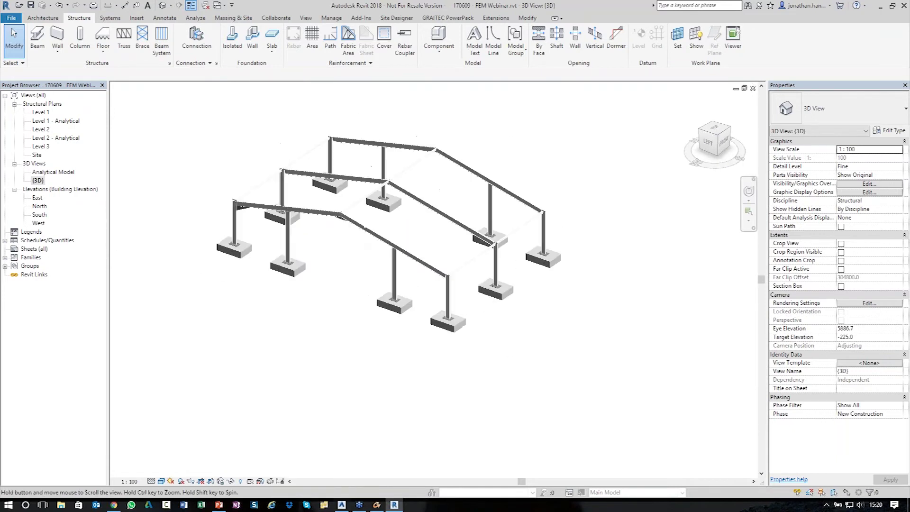
{"action": "scroll", "coordinate": [379, 293], "scroll_direction": "up", "scroll_amount": 3}
{"action": "middle_click_drag", "start_coordinate": [394, 310], "coordinate": [392, 332], "text": "shift"}
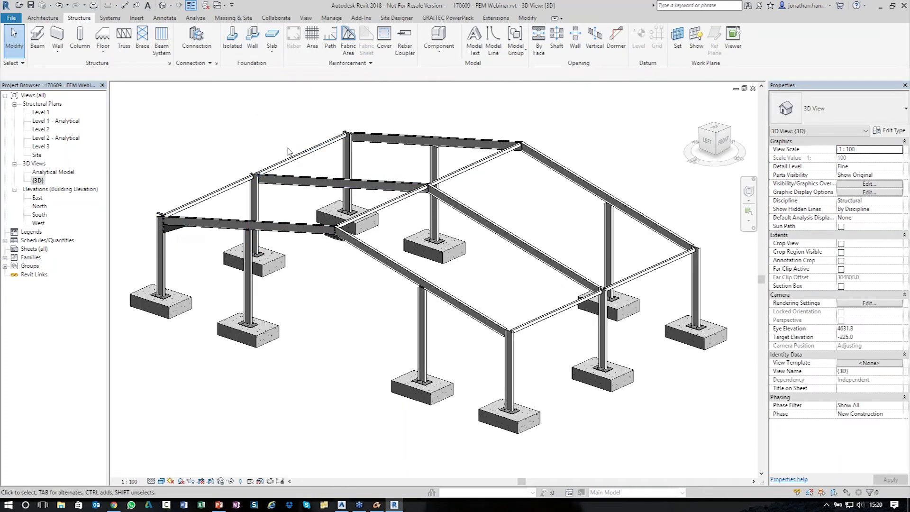
{"action": "scroll", "coordinate": [166, 216], "scroll_direction": "up", "scroll_amount": 5}
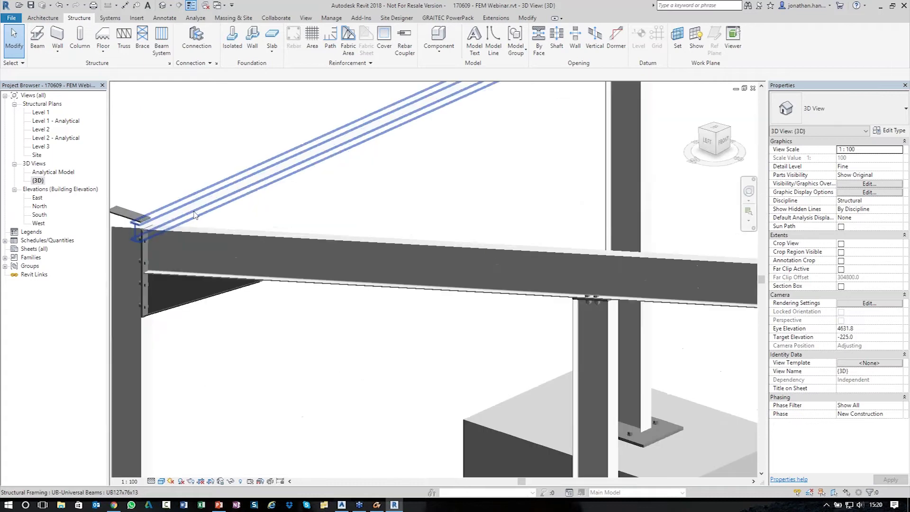
{"action": "middle_click_drag", "start_coordinate": [154, 256], "coordinate": [308, 156]}
{"action": "left_click", "coordinate": [278, 305]}
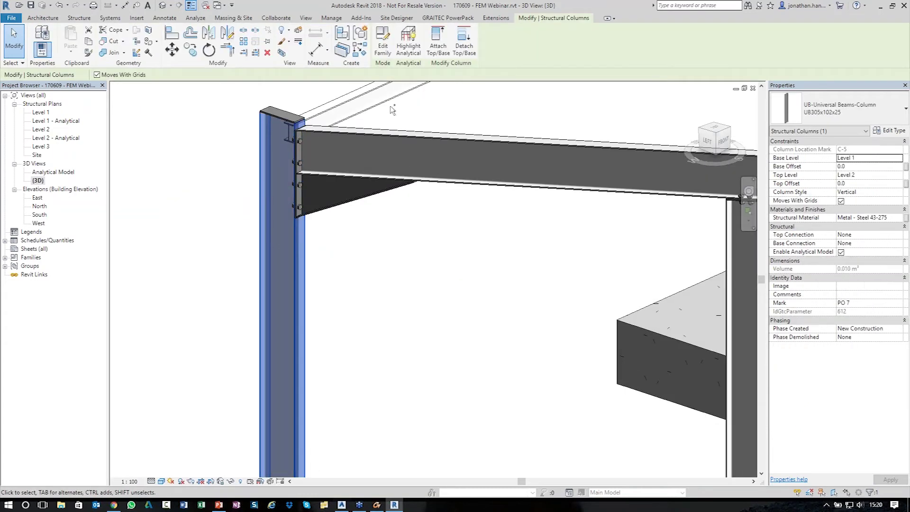
{"action": "left_click", "coordinate": [375, 102], "text": "ctrl"}
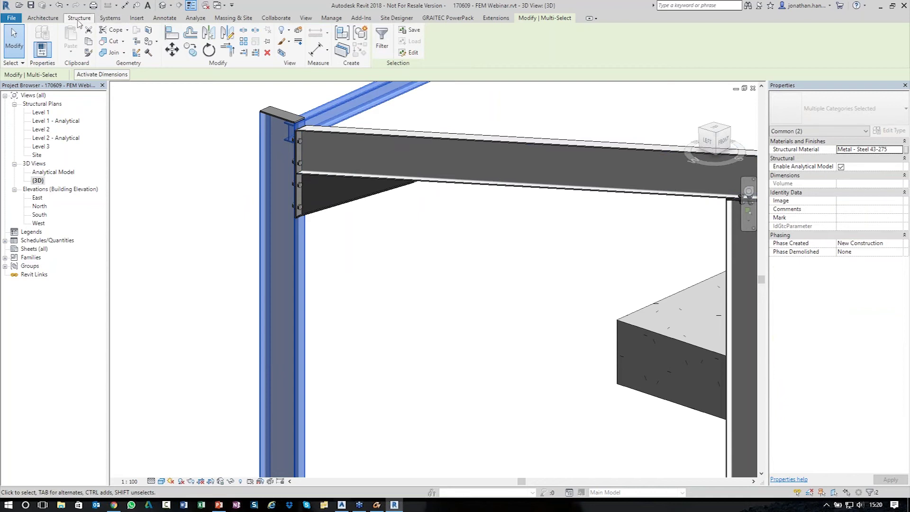
{"action": "left_click", "coordinate": [78, 18]}
{"action": "left_click", "coordinate": [196, 38]}
{"action": "left_click", "coordinate": [834, 108]}
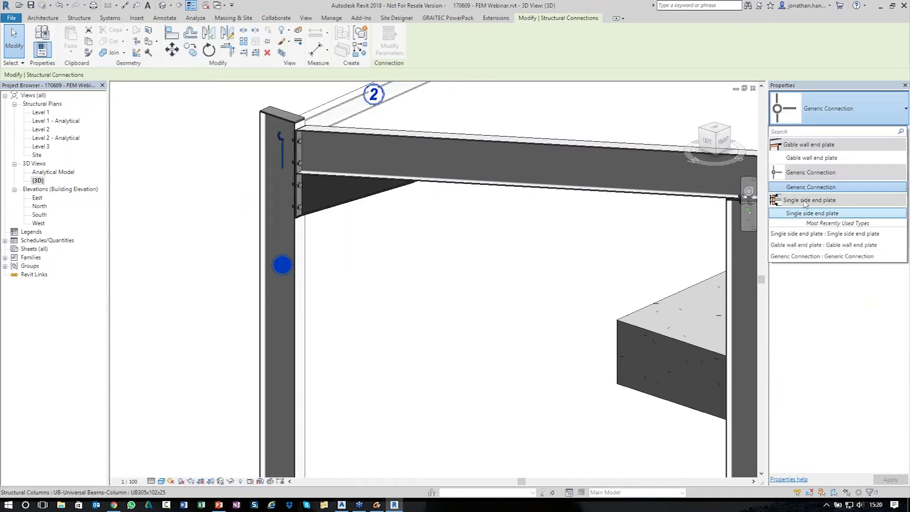
{"action": "left_click", "coordinate": [431, 308]}
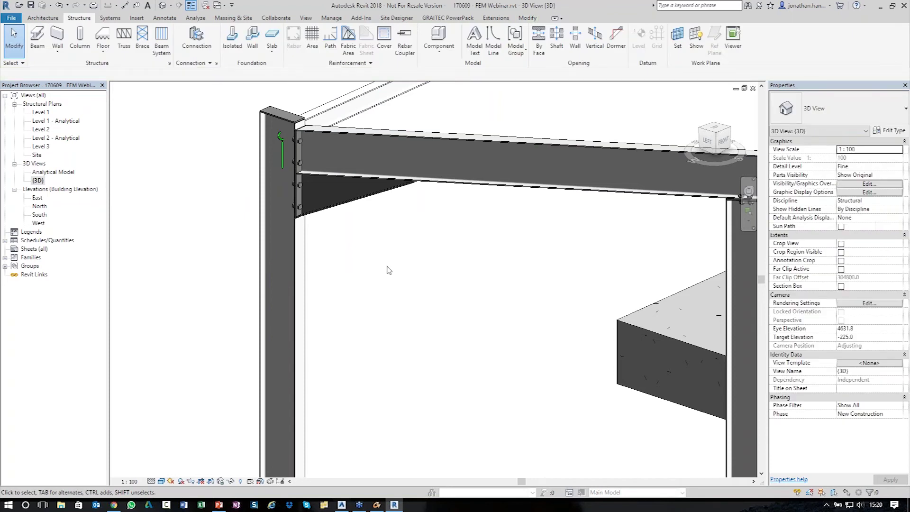
Step: Change the generic connection between the haunched corner column and eaves beam to the Single side end plate type
{"action": "middle_click_drag", "start_coordinate": [431, 247], "coordinate": [392, 314]}
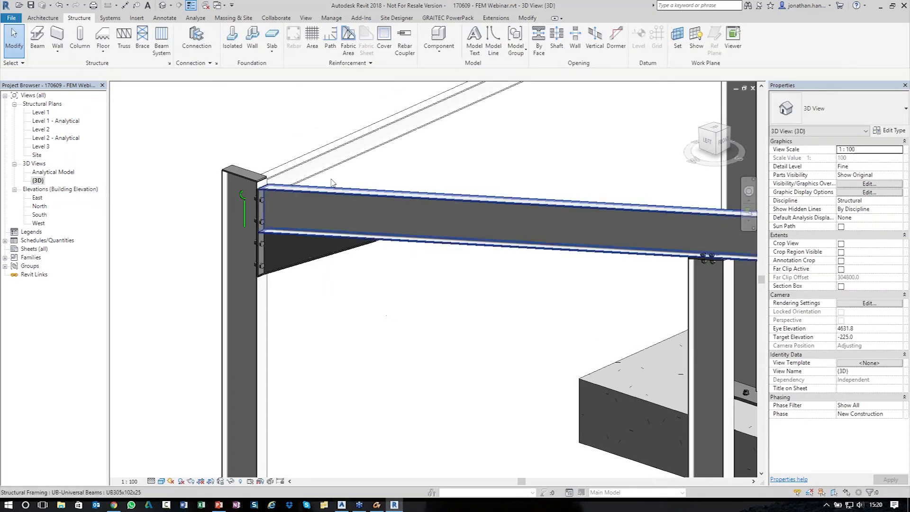
{"action": "left_click", "coordinate": [241, 197]}
{"action": "left_click", "coordinate": [803, 115]}
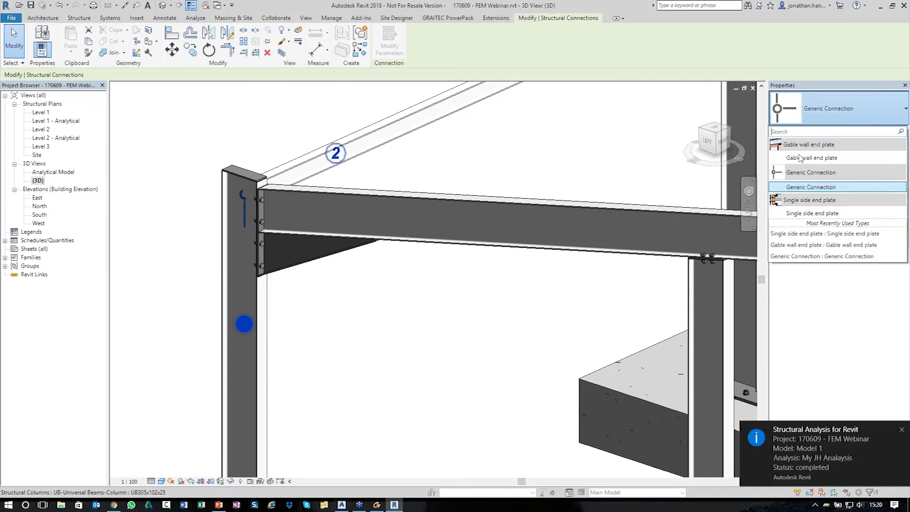
{"action": "left_click", "coordinate": [808, 214]}
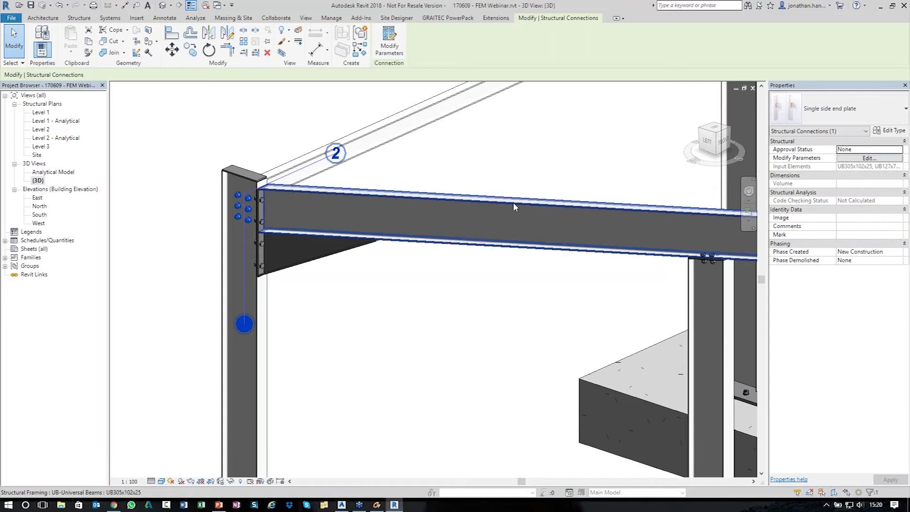
Step: Switch to the Autodesk 360 Structural Analysis site in the browser and open My Report for Model 1's static analysis
{"action": "left_click", "coordinate": [42, 18]}
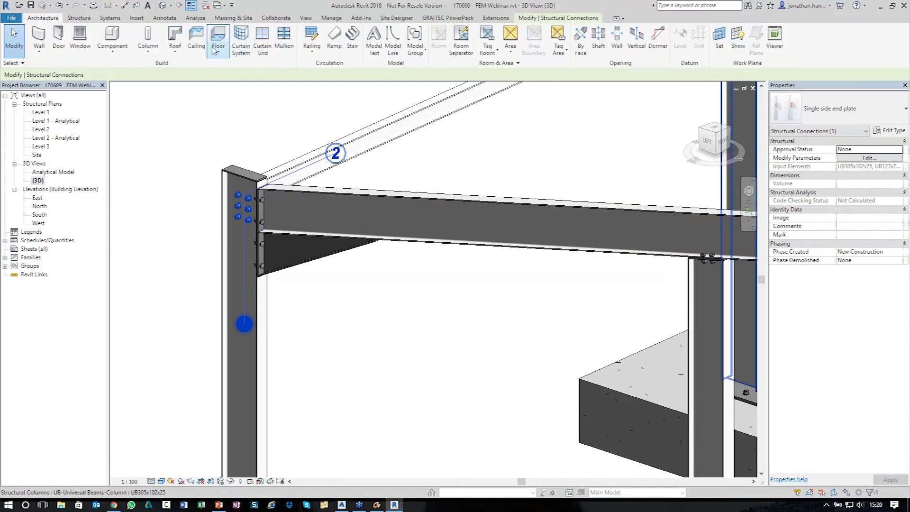
{"action": "left_click", "coordinate": [195, 18]}
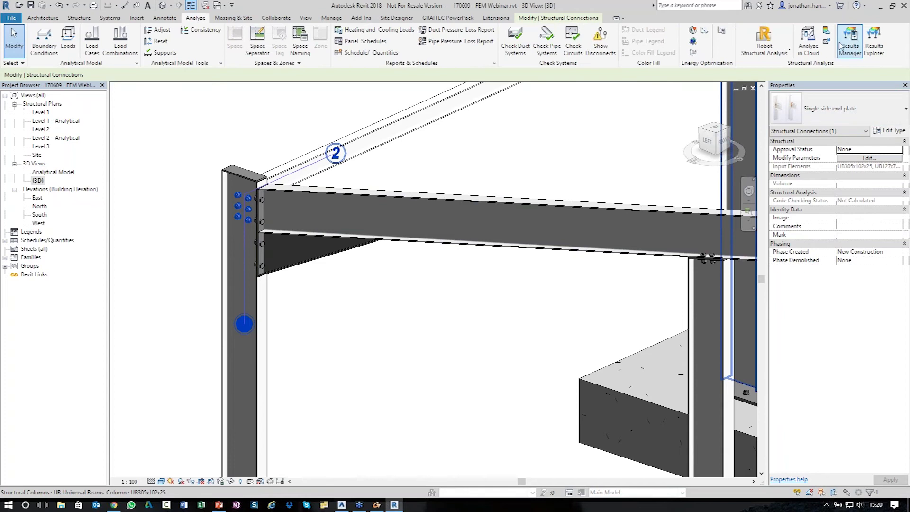
{"action": "left_click", "coordinate": [825, 30]}
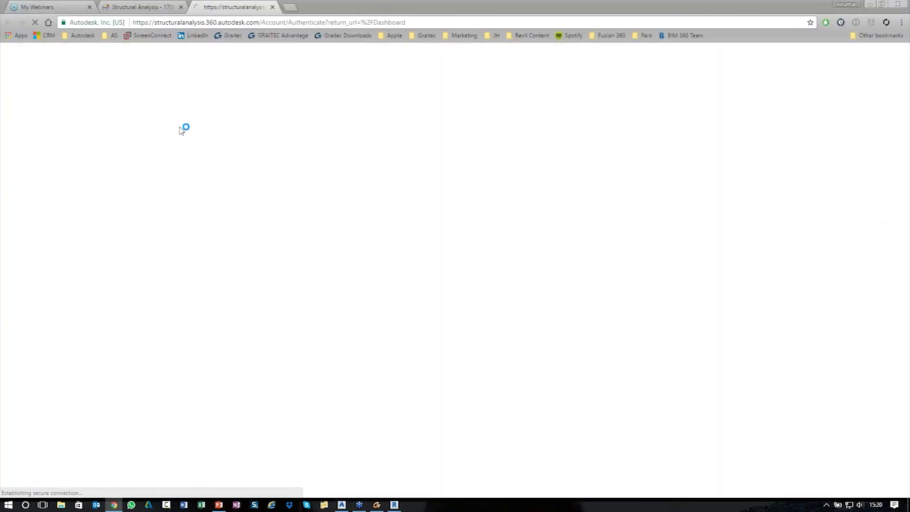
{"action": "left_click", "coordinate": [146, 7]}
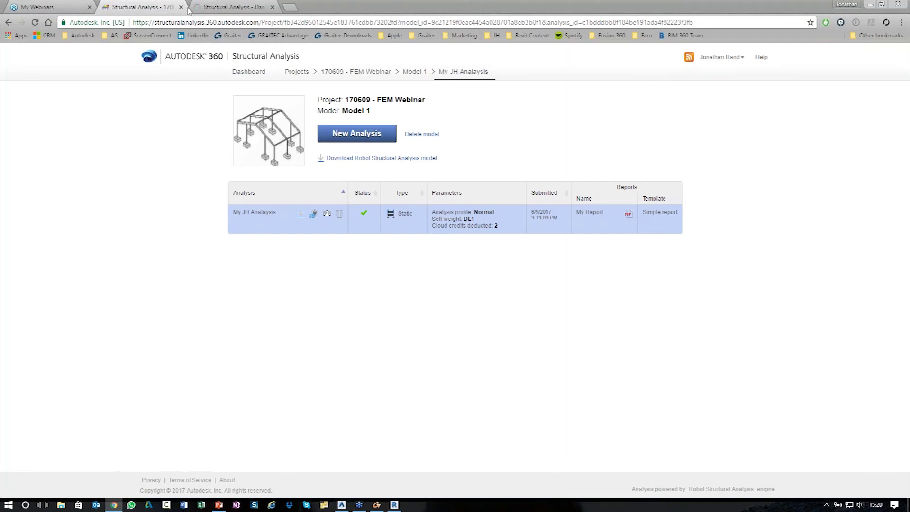
{"action": "left_click", "coordinate": [223, 8]}
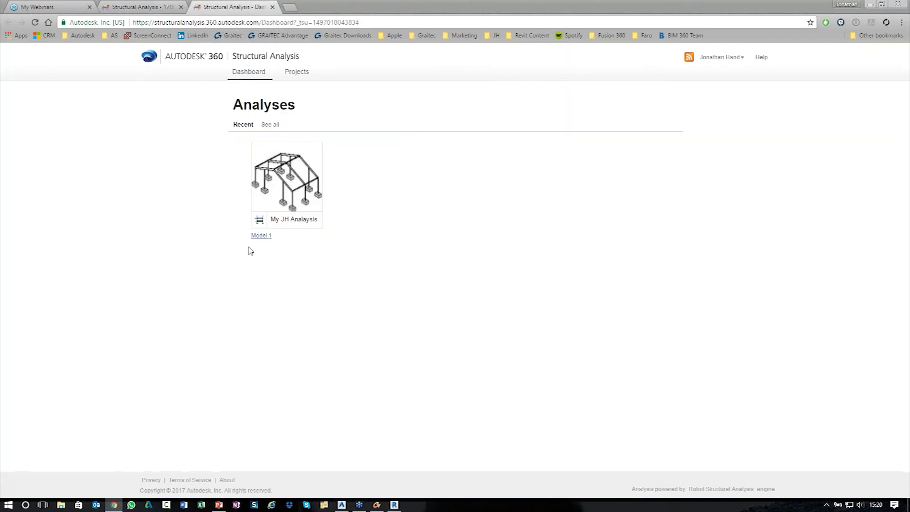
{"action": "left_click", "coordinate": [261, 236]}
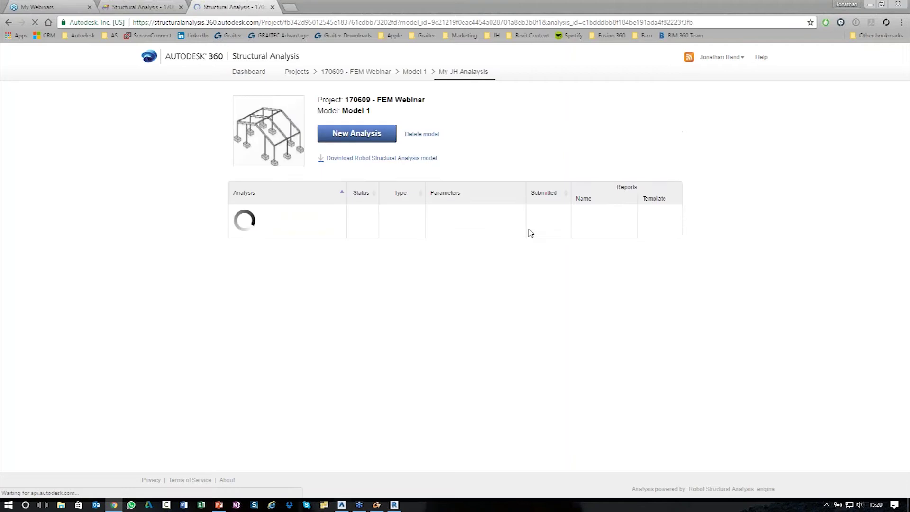
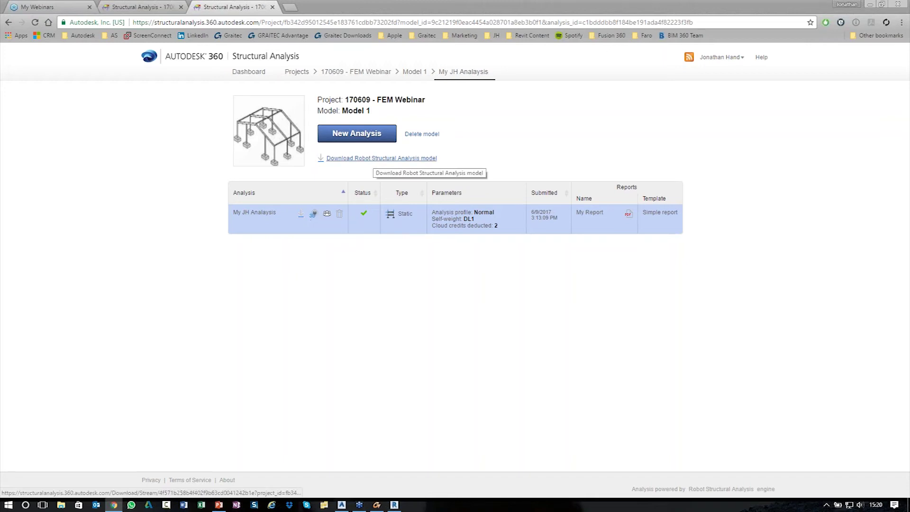
{"action": "left_click", "coordinate": [366, 141]}
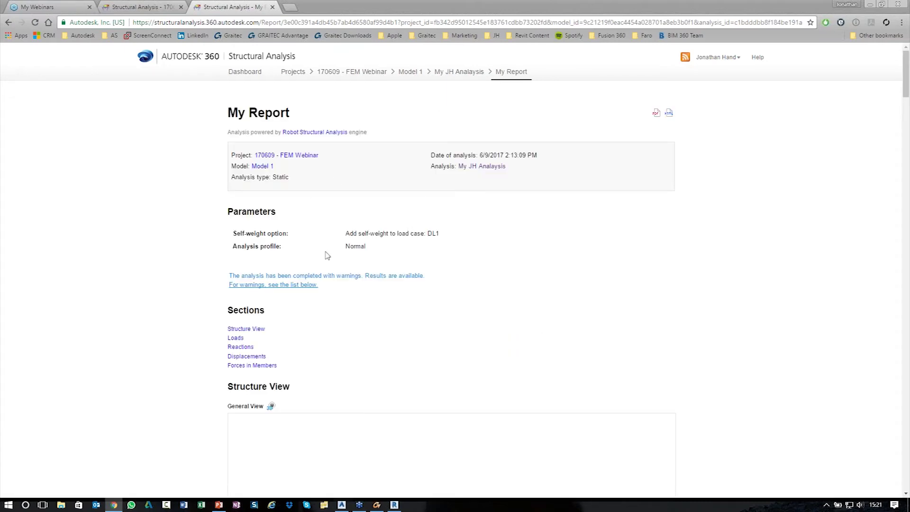
Step: Review the report's analysis parameters, structure views, load cases, reaction tables and nodal supports diagram
{"action": "scroll", "coordinate": [202, 204], "scroll_direction": "down", "scroll_amount": 6}
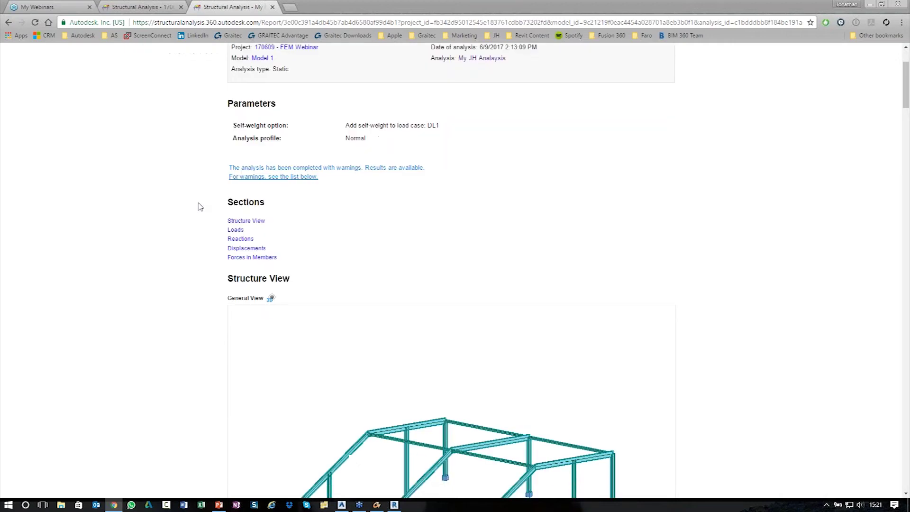
{"action": "scroll", "coordinate": [173, 200], "scroll_direction": "down", "scroll_amount": 9}
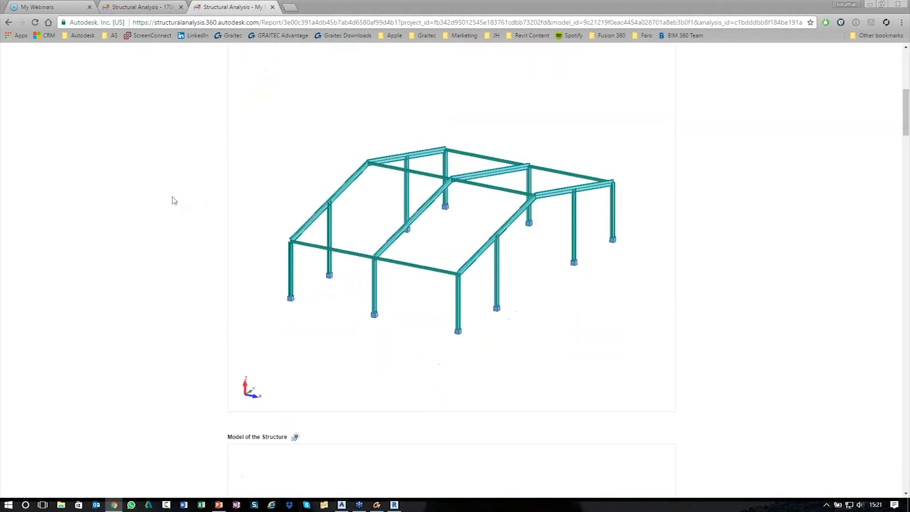
{"action": "scroll", "coordinate": [173, 199], "scroll_direction": "down", "scroll_amount": 3}
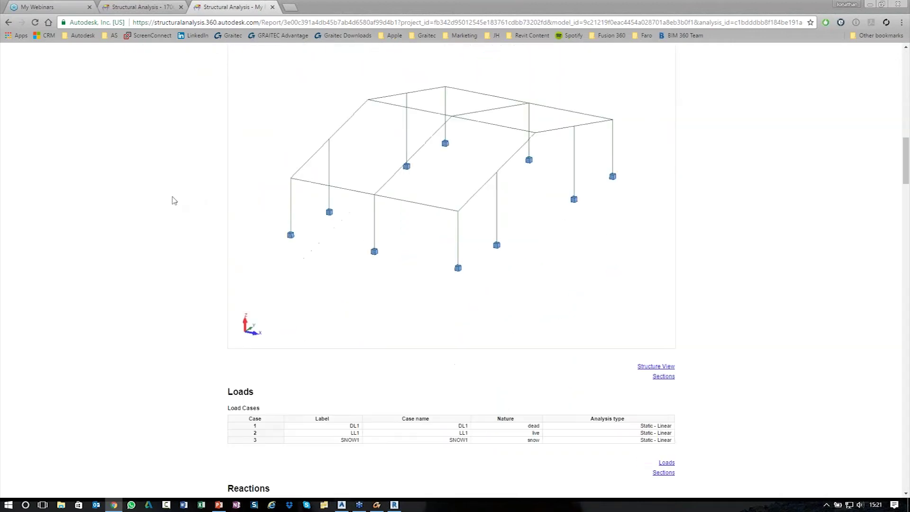
{"action": "scroll", "coordinate": [177, 205], "scroll_direction": "down", "scroll_amount": 2}
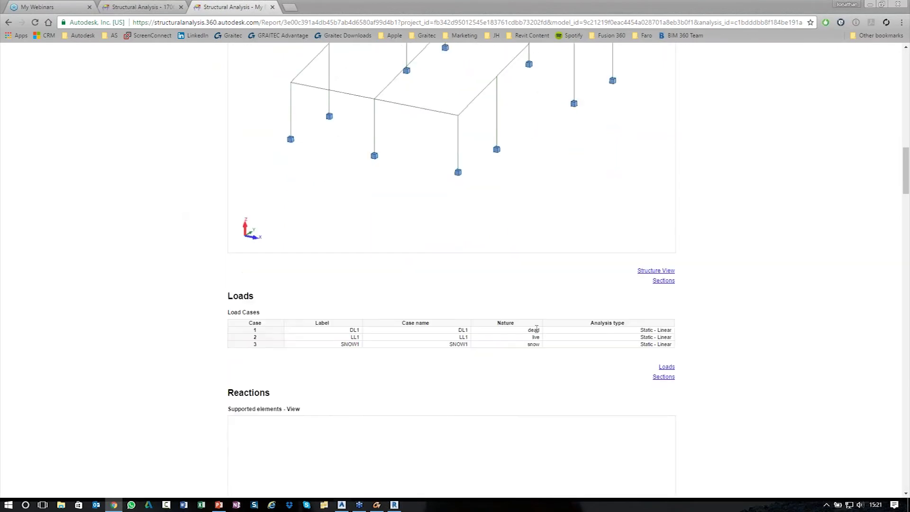
{"action": "scroll", "coordinate": [197, 256], "scroll_direction": "down", "scroll_amount": 7}
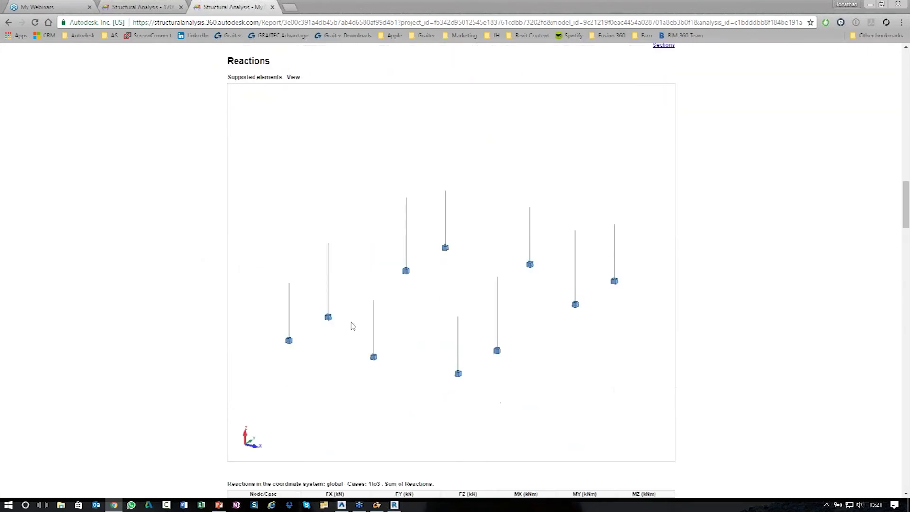
{"action": "scroll", "coordinate": [490, 280], "scroll_direction": "down", "scroll_amount": 6}
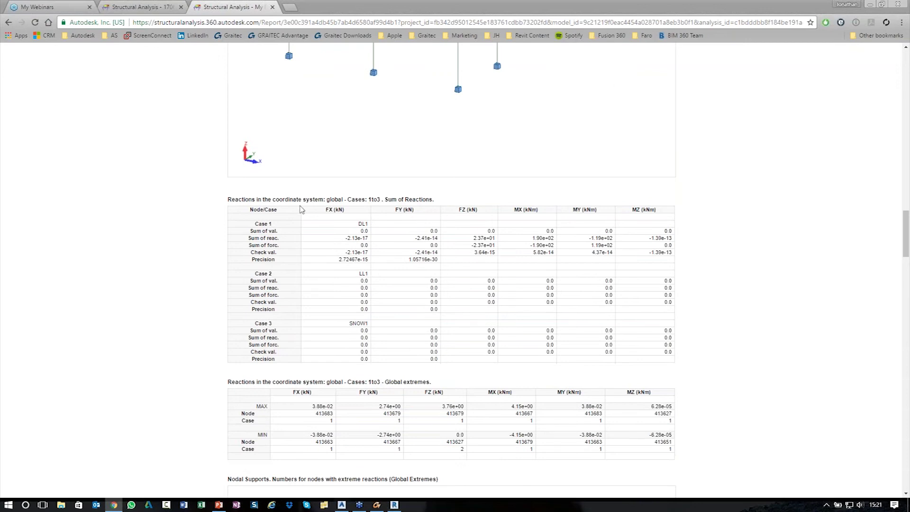
{"action": "scroll", "coordinate": [291, 251], "scroll_direction": "down", "scroll_amount": 2}
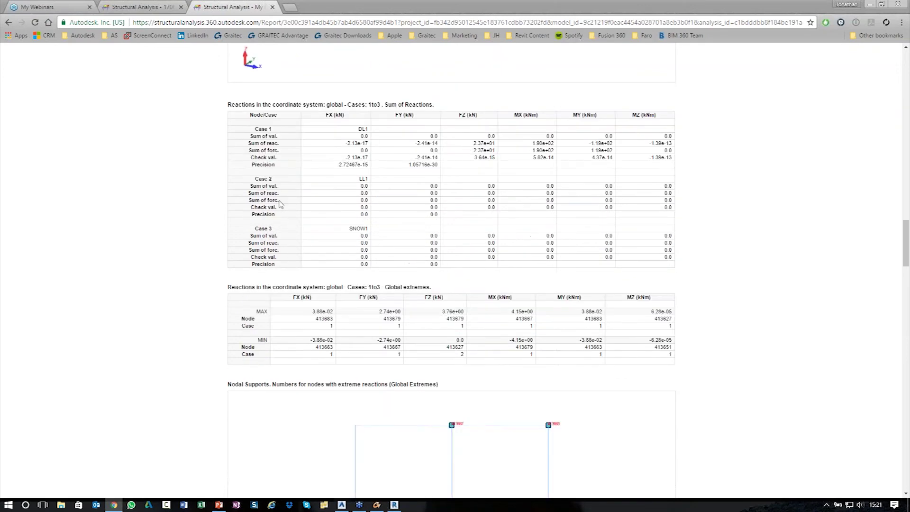
{"action": "scroll", "coordinate": [227, 282], "scroll_direction": "down", "scroll_amount": 3}
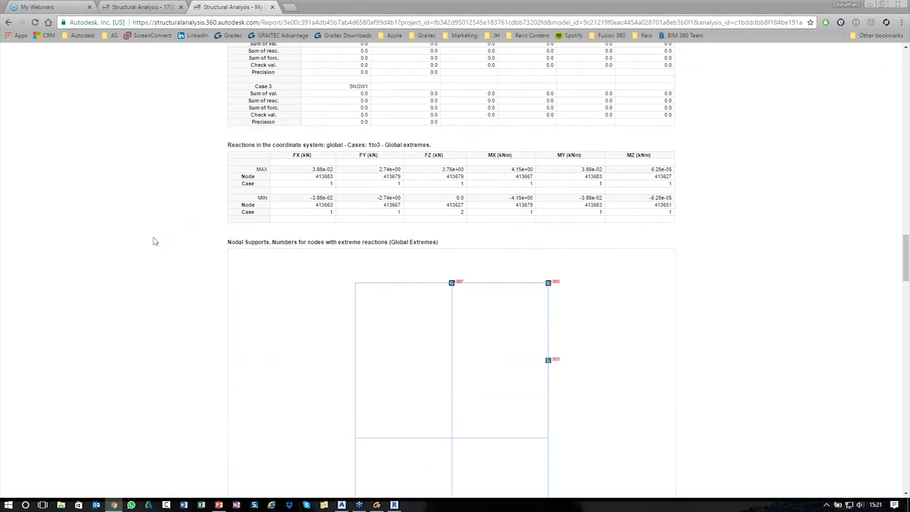
{"action": "scroll", "coordinate": [256, 249], "scroll_direction": "down", "scroll_amount": 3}
Step: Review the report's displacements, forces in columns and beams, and list of analysis warnings, and return to its beginning
{"action": "scroll", "coordinate": [466, 232], "scroll_direction": "down", "scroll_amount": 8}
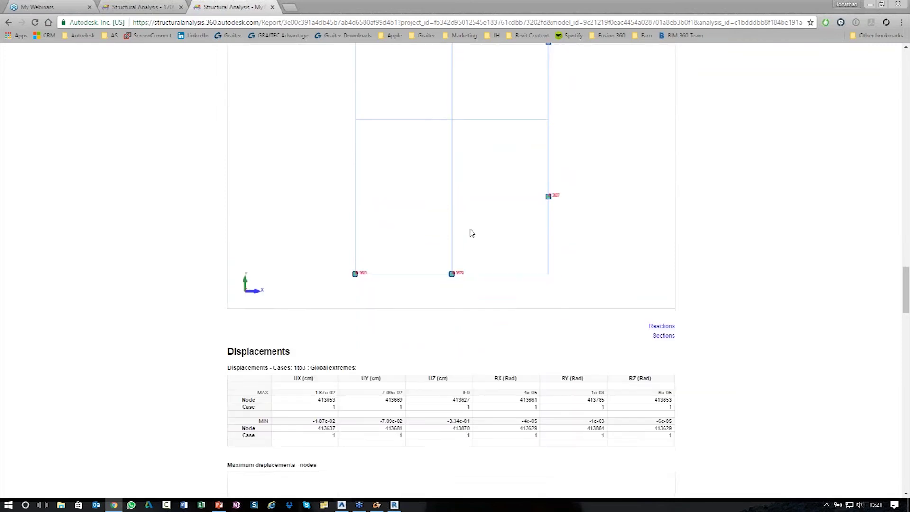
{"action": "scroll", "coordinate": [369, 195], "scroll_direction": "down", "scroll_amount": 4}
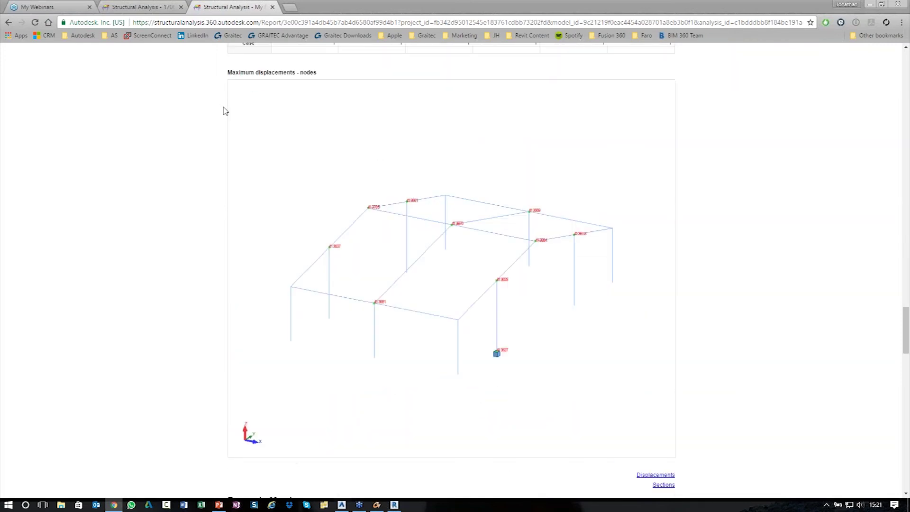
{"action": "scroll", "coordinate": [342, 172], "scroll_direction": "down", "scroll_amount": 6}
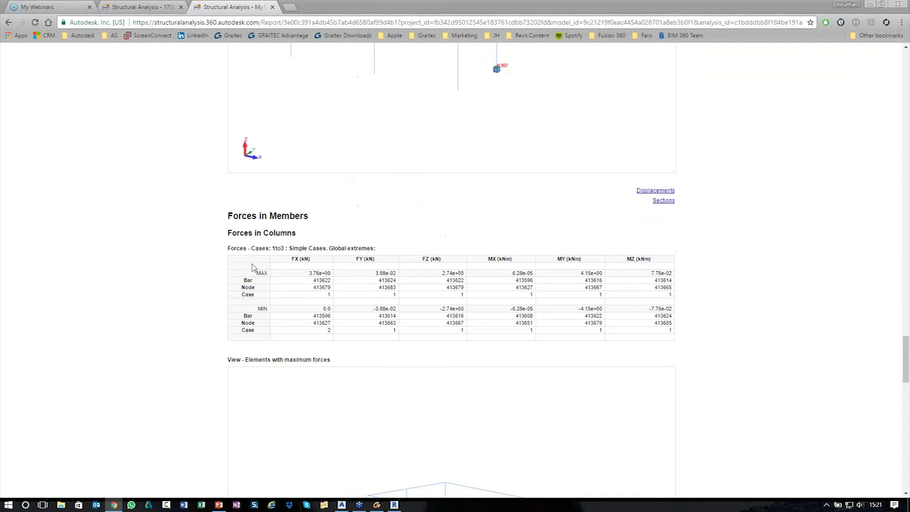
{"action": "scroll", "coordinate": [396, 230], "scroll_direction": "down", "scroll_amount": 6}
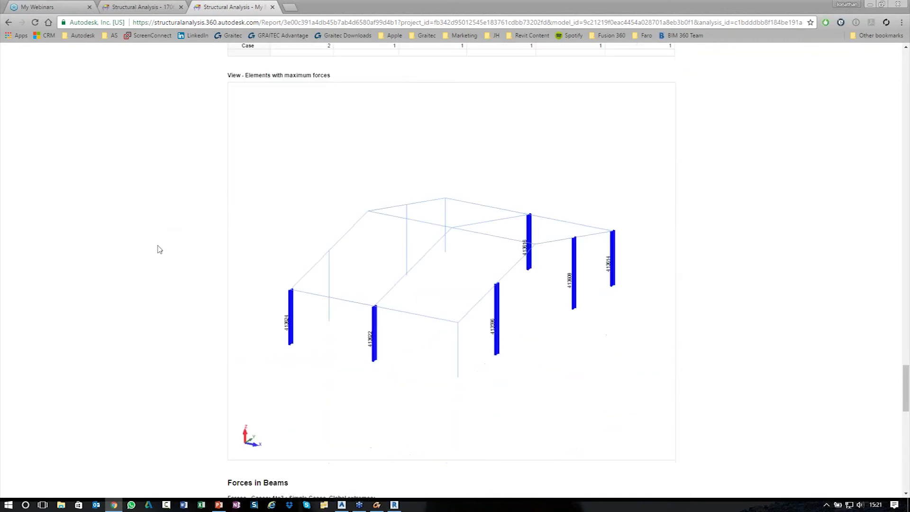
{"action": "scroll", "coordinate": [173, 241], "scroll_direction": "down", "scroll_amount": 8}
{"action": "scroll", "coordinate": [172, 241], "scroll_direction": "down", "scroll_amount": 3}
{"action": "scroll", "coordinate": [172, 239], "scroll_direction": "down", "scroll_amount": 5}
{"action": "scroll", "coordinate": [173, 234], "scroll_direction": "up", "scroll_amount": 12}
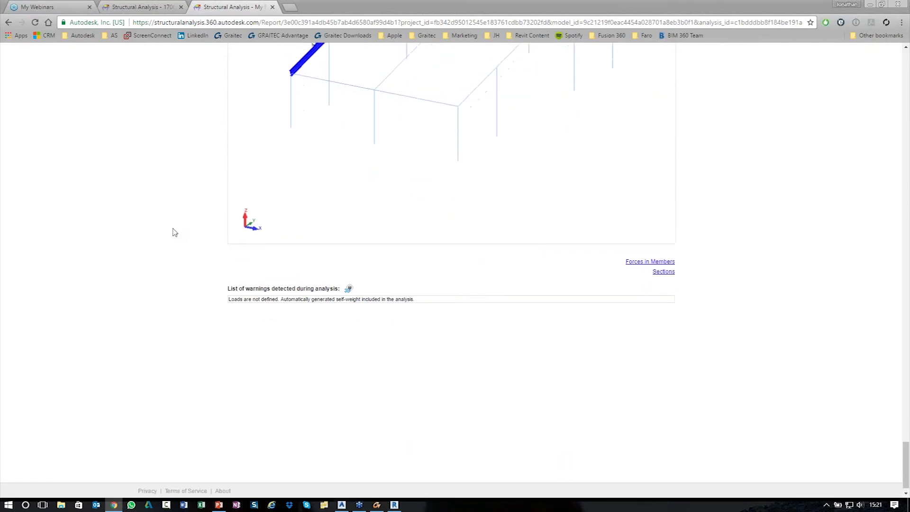
{"action": "scroll", "coordinate": [173, 237], "scroll_direction": "up", "scroll_amount": 20}
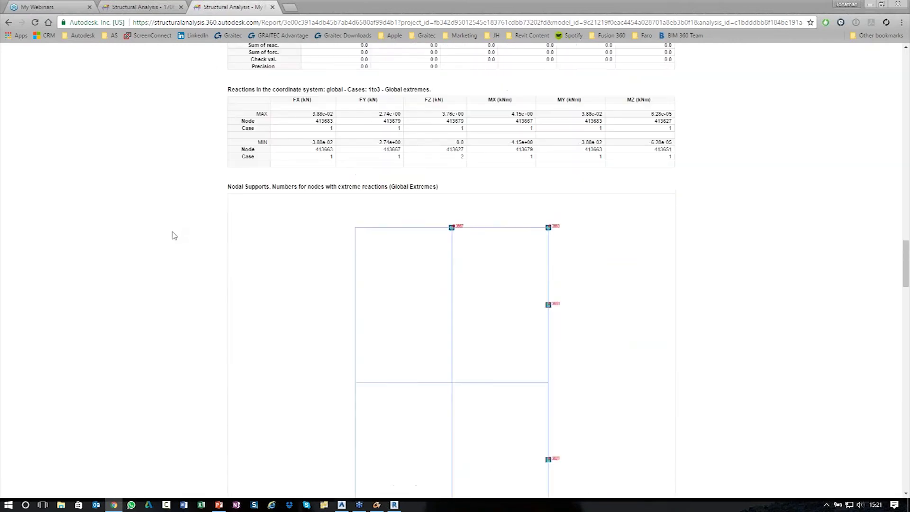
{"action": "scroll", "coordinate": [175, 241], "scroll_direction": "up", "scroll_amount": 20}
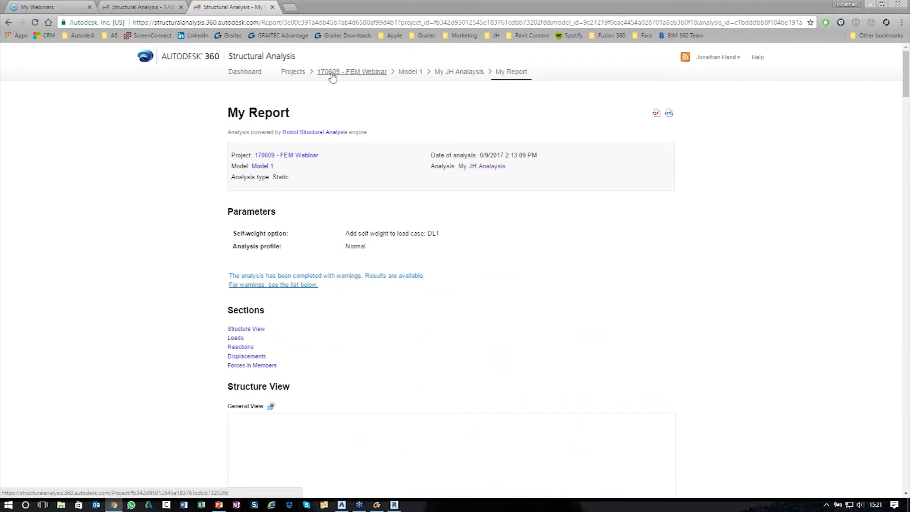
Step: Switch back to Revit, clear the selection and examine the single side end plate on the haunched corner column up close
{"action": "left_click", "coordinate": [393, 504]}
{"action": "scroll", "coordinate": [393, 316], "scroll_direction": "down", "scroll_amount": 3}
{"action": "key", "text": "Escape"}
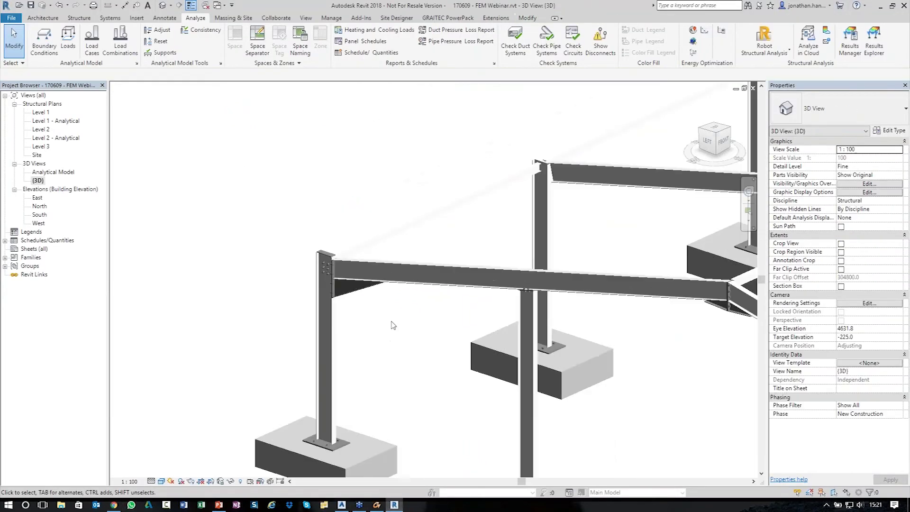
{"action": "scroll", "coordinate": [332, 265], "scroll_direction": "down", "scroll_amount": 2}
{"action": "scroll", "coordinate": [298, 241], "scroll_direction": "up", "scroll_amount": 6}
{"action": "scroll", "coordinate": [297, 241], "scroll_direction": "up", "scroll_amount": 4}
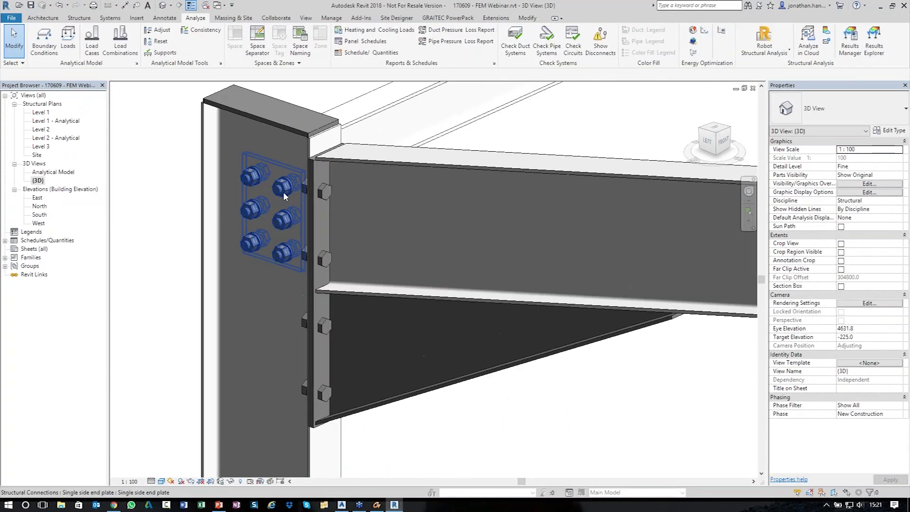
Step: Connect the front frame's opposite corner column to its rafter with a Knee of frame bolted, with haunch connection
{"action": "scroll", "coordinate": [284, 194], "scroll_direction": "down", "scroll_amount": 7}
{"action": "scroll", "coordinate": [291, 206], "scroll_direction": "down", "scroll_amount": 6}
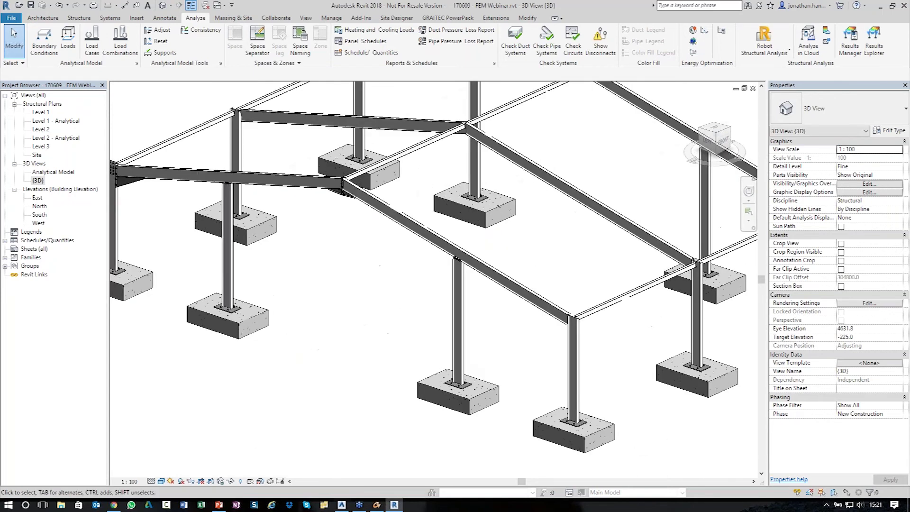
{"action": "scroll", "coordinate": [432, 260], "scroll_direction": "up", "scroll_amount": 8}
{"action": "left_click", "coordinate": [466, 292]}
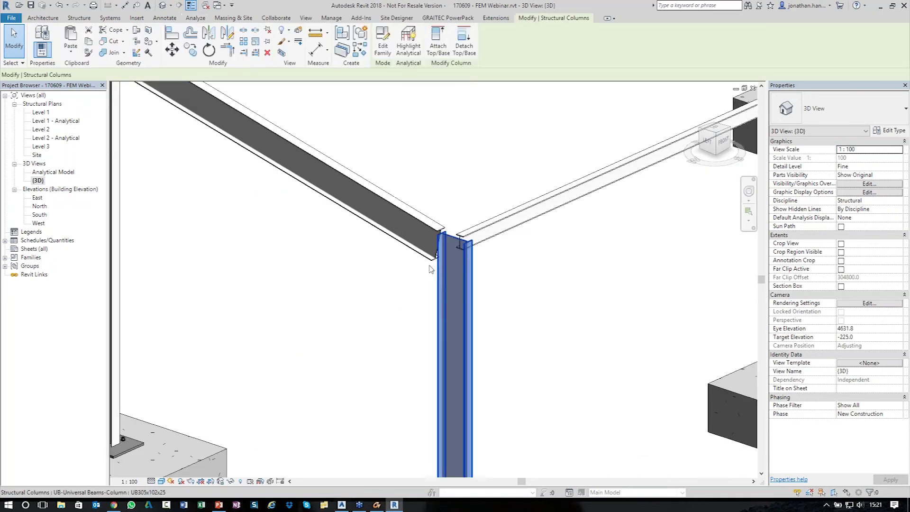
{"action": "left_click", "coordinate": [416, 237], "text": "ctrl"}
{"action": "scroll", "coordinate": [166, 19], "scroll_direction": "down", "scroll_amount": 3}
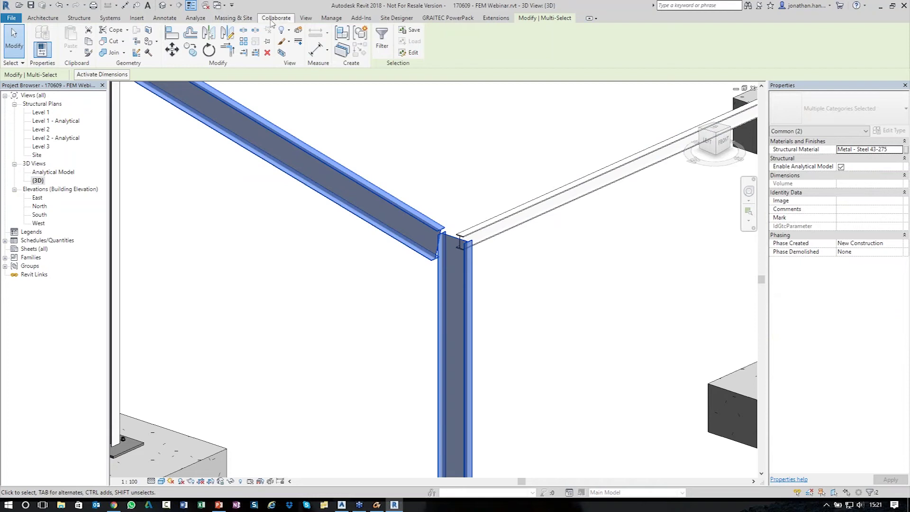
{"action": "left_click", "coordinate": [82, 19]}
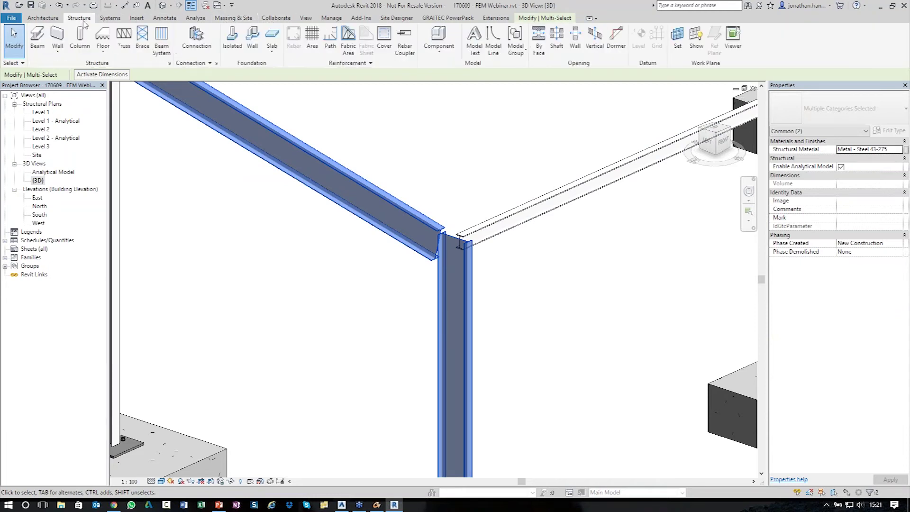
{"action": "left_click", "coordinate": [196, 38]}
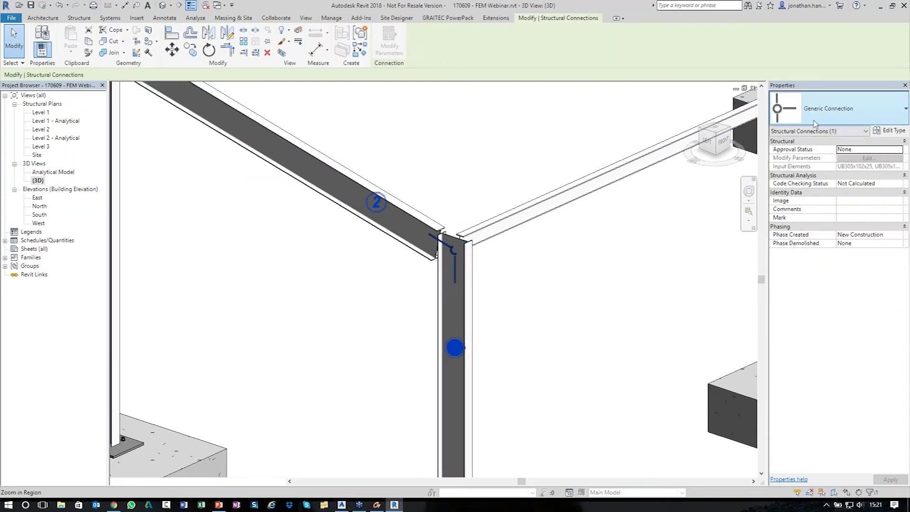
{"action": "left_click", "coordinate": [815, 124]}
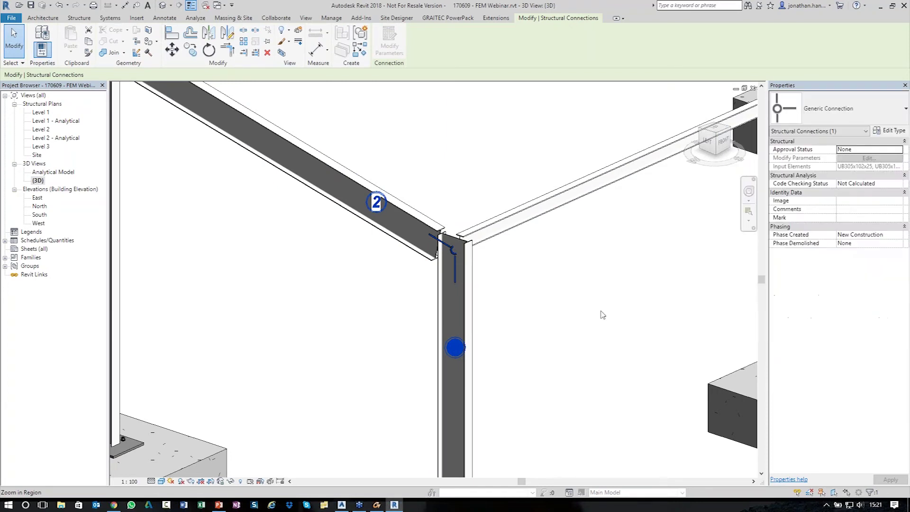
Step: Make the haunched knee's cap plate horizontal and set its column extension to 50
{"action": "left_click", "coordinate": [389, 44]}
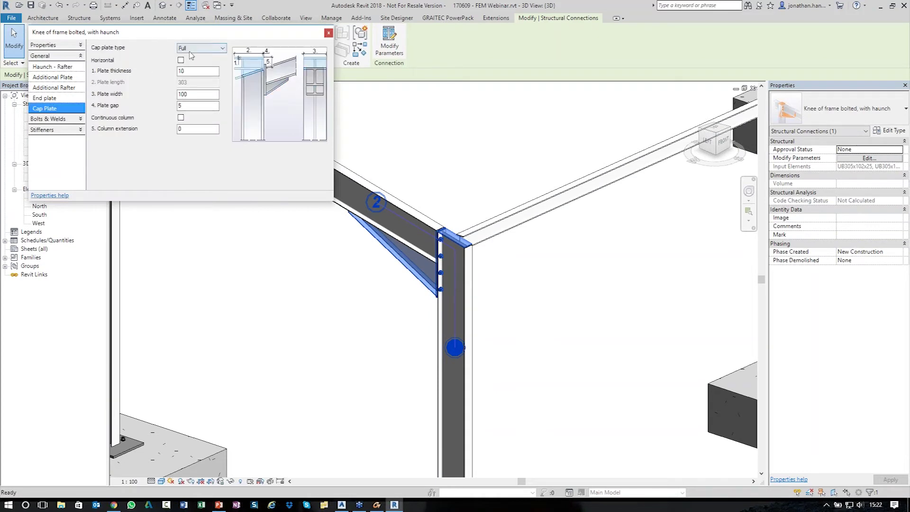
{"action": "left_click", "coordinate": [181, 60]}
{"action": "left_click", "coordinate": [192, 129]}
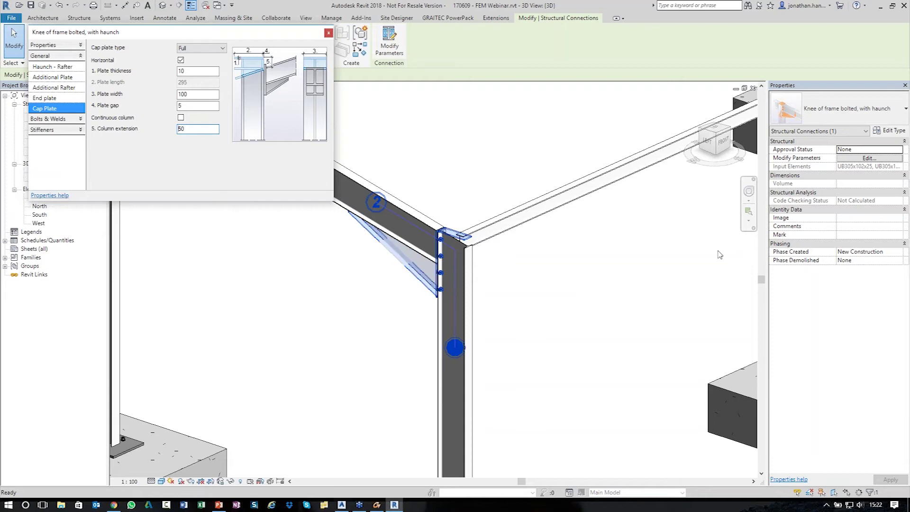
{"action": "left_click", "coordinate": [538, 271]}
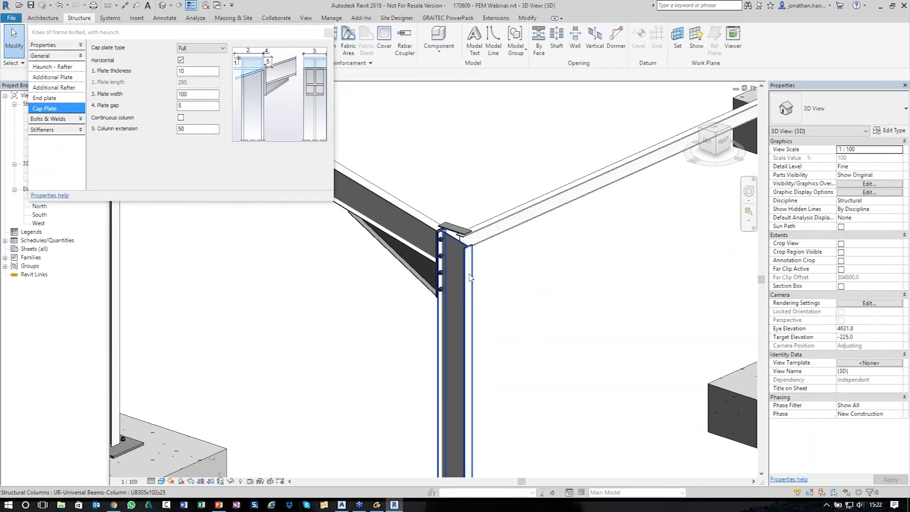
{"action": "left_click", "coordinate": [471, 279]}
{"action": "left_click", "coordinate": [493, 236]}
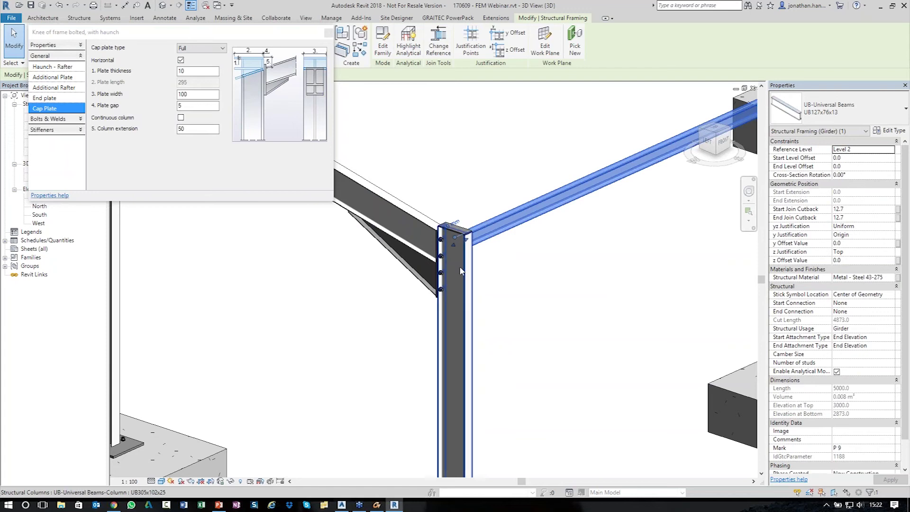
{"action": "left_click", "coordinate": [493, 284]}
{"action": "left_click", "coordinate": [468, 294]}
{"action": "left_click", "coordinate": [492, 233], "text": "ctrl"}
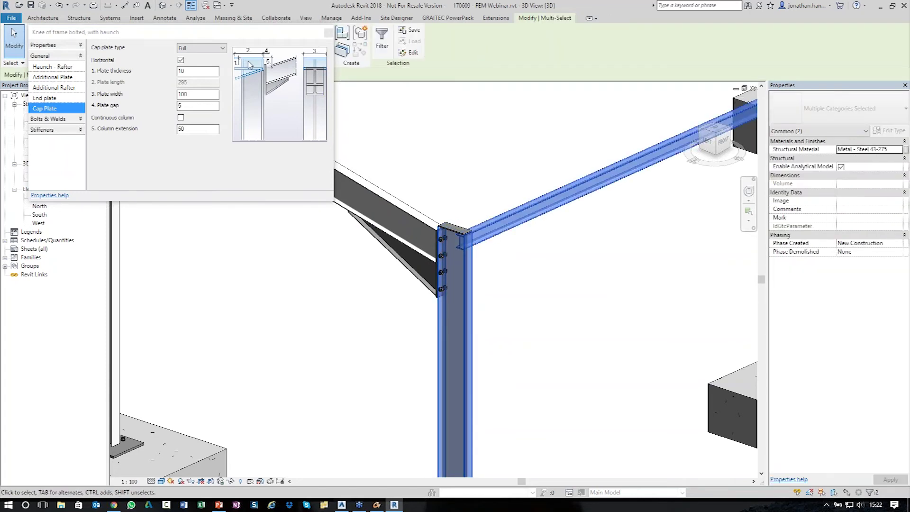
{"action": "left_click", "coordinate": [405, 137]}
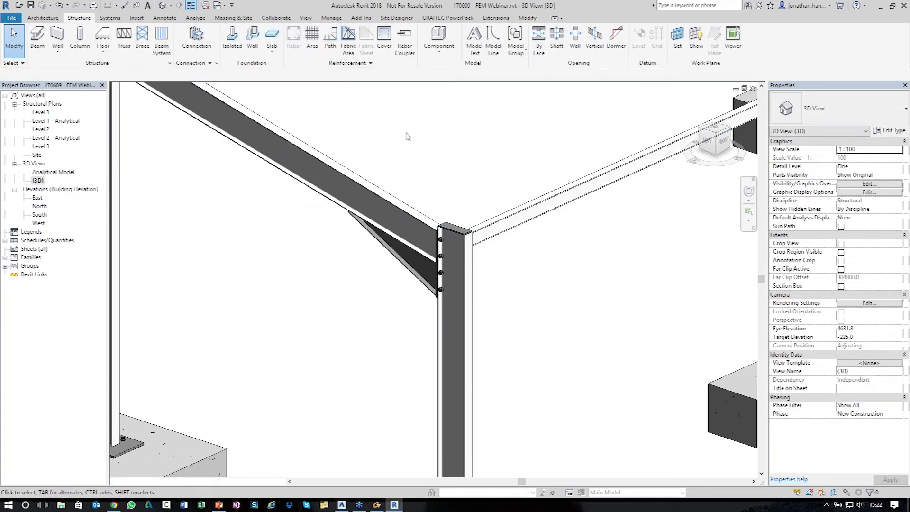
Step: Connect the haunched corner column to the adjoining UB127x76x13 beam with a single side end plate, and clear the selection
{"action": "left_click", "coordinate": [454, 303]}
{"action": "left_click", "coordinate": [493, 234], "text": "ctrl"}
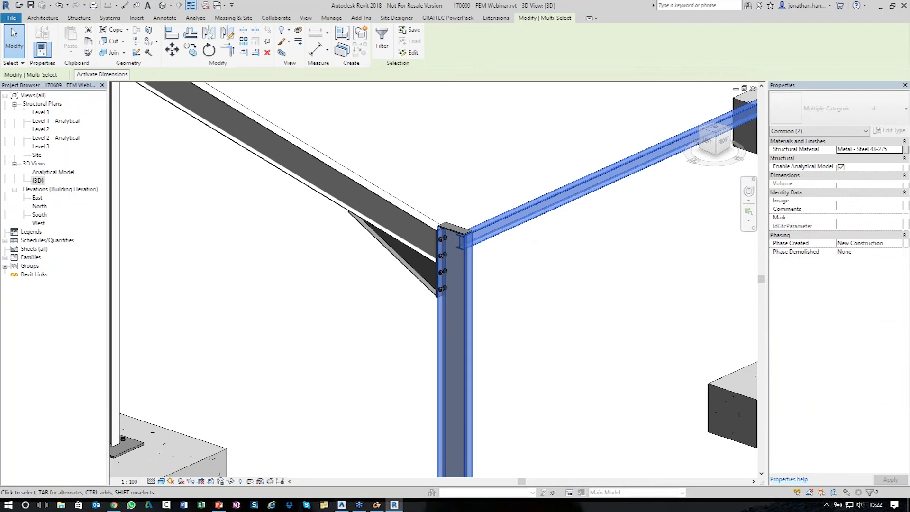
{"action": "left_click", "coordinate": [78, 18]}
{"action": "left_click", "coordinate": [196, 42]}
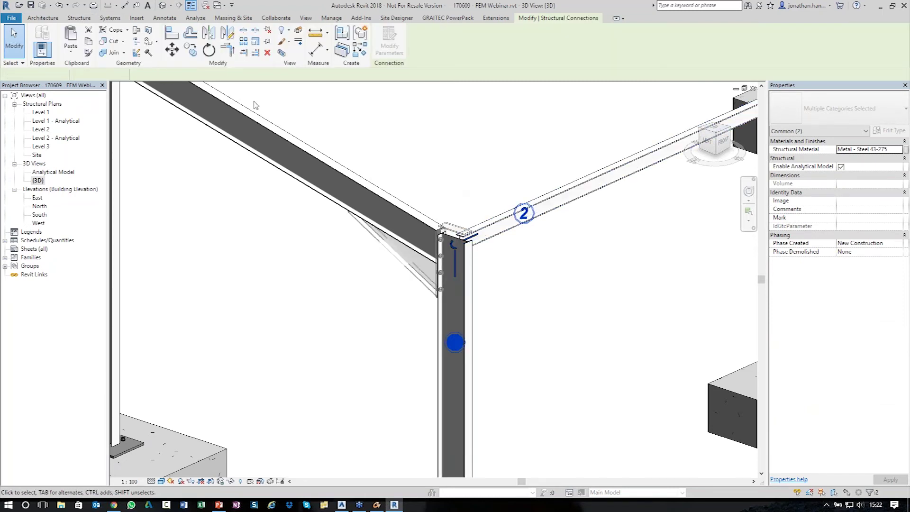
{"action": "left_click", "coordinate": [833, 122]}
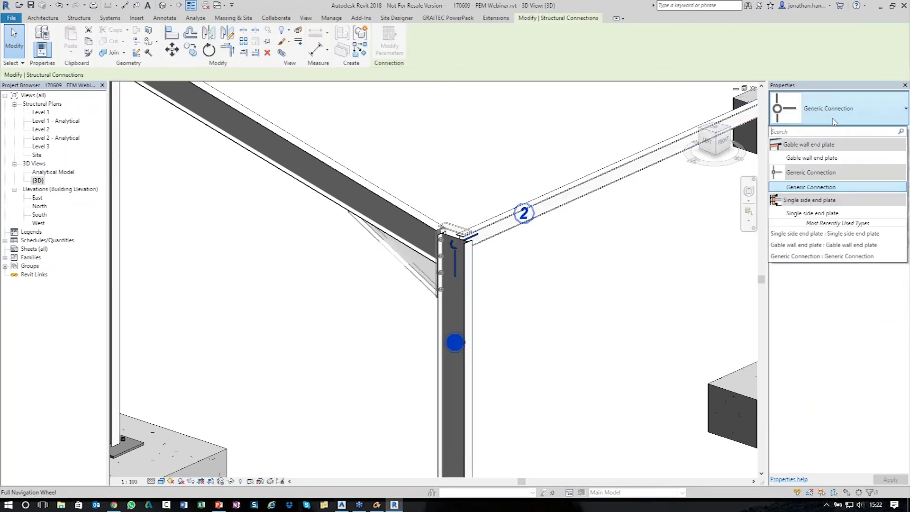
{"action": "left_click", "coordinate": [782, 216]}
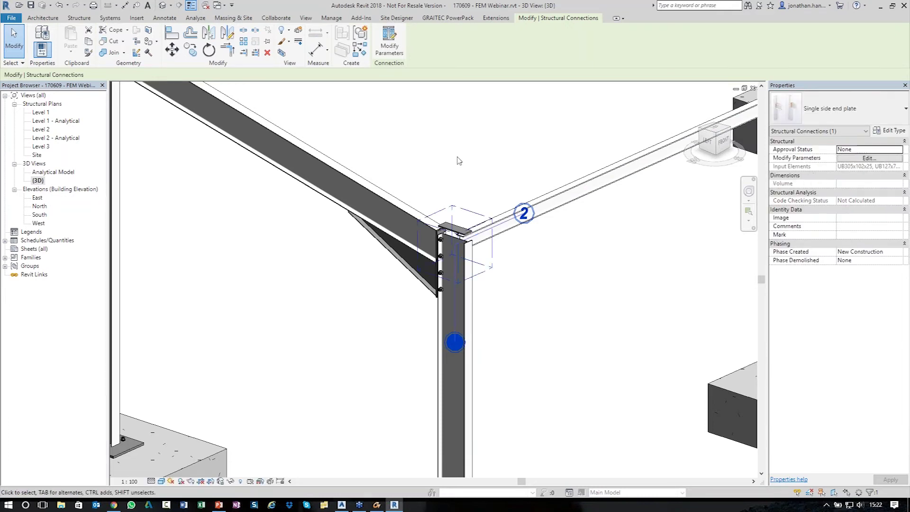
{"action": "left_click", "coordinate": [471, 142]}
Step: Examine the whole steel frame and its connections in the 3D view
{"action": "scroll", "coordinate": [545, 287], "scroll_direction": "down", "scroll_amount": 5}
{"action": "middle_click_drag", "start_coordinate": [522, 287], "coordinate": [524, 340], "text": "shift"}
{"action": "middle_click_drag", "start_coordinate": [409, 314], "coordinate": [377, 311]}
{"action": "scroll", "coordinate": [371, 306], "scroll_direction": "down", "scroll_amount": 1}
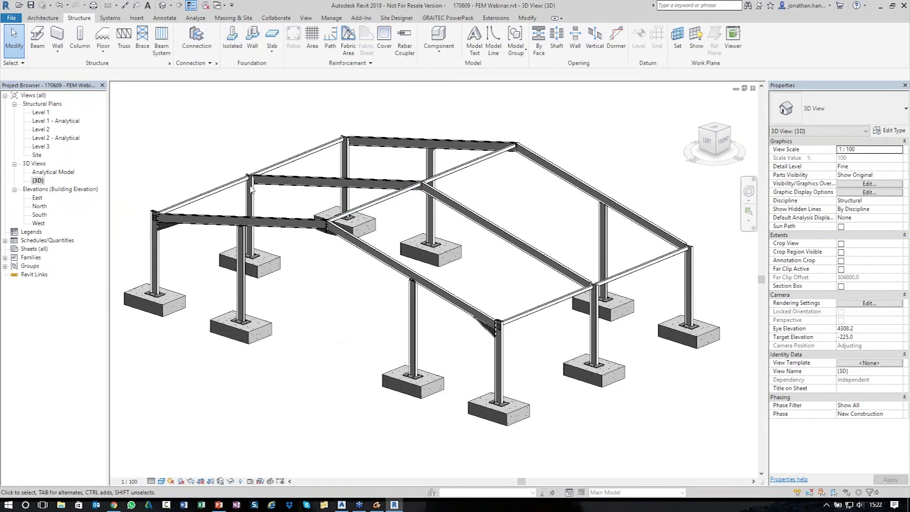
{"action": "scroll", "coordinate": [213, 202], "scroll_direction": "up", "scroll_amount": 2}
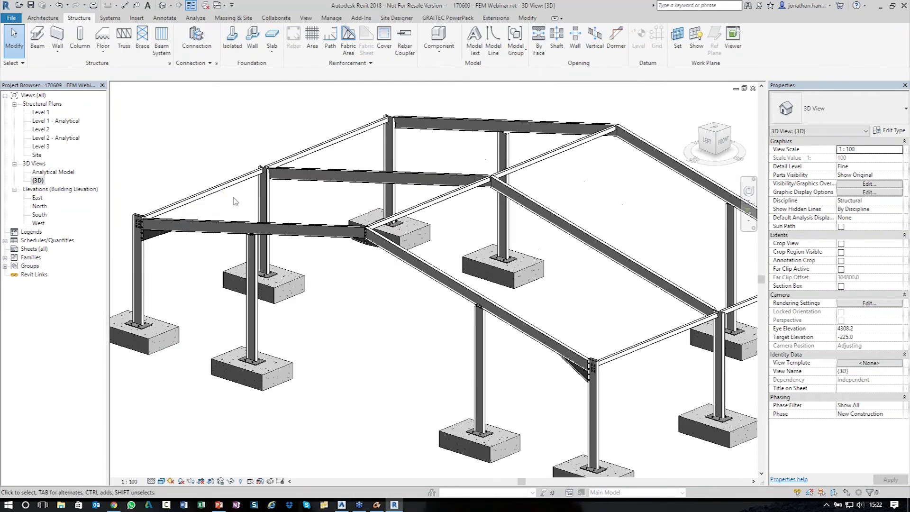
{"action": "mouse_move", "coordinate": [281, 203]}
{"action": "middle_mouse_down"}
{"action": "mouse_move", "coordinate": [256, 201]}
{"action": "mouse_move", "coordinate": [265, 198]}
{"action": "middle_mouse_up"}
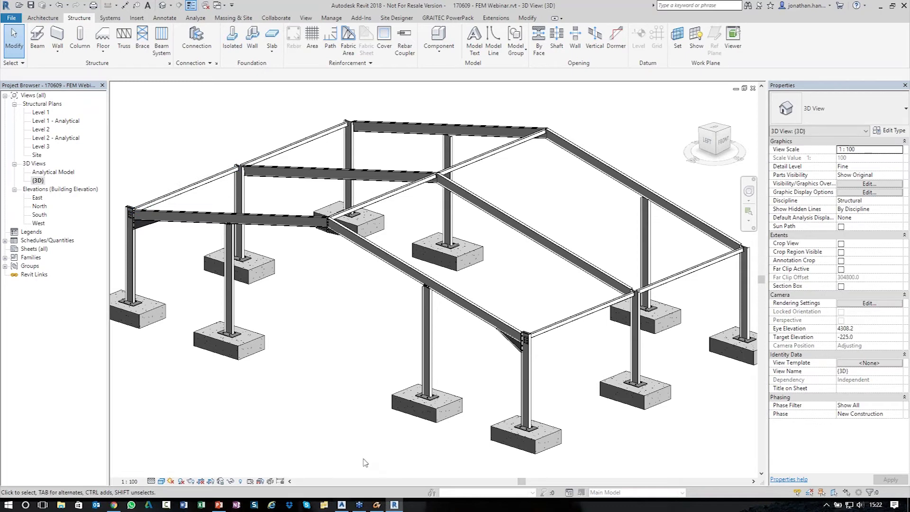
{"action": "scroll", "coordinate": [360, 353], "scroll_direction": "down", "scroll_amount": 1}
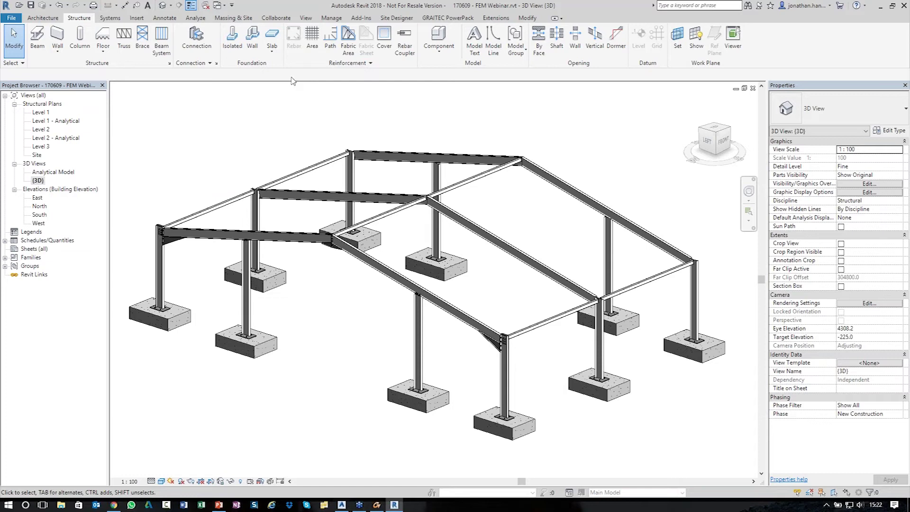
Step: Review the Advance Steel Extension's import and export settings and accept them as they are
{"action": "left_click", "coordinate": [370, 21]}
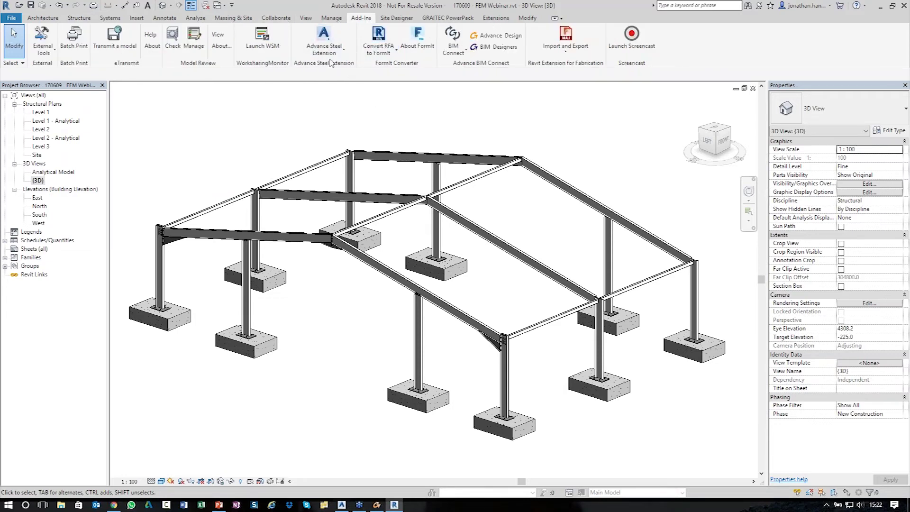
{"action": "left_click", "coordinate": [319, 56]}
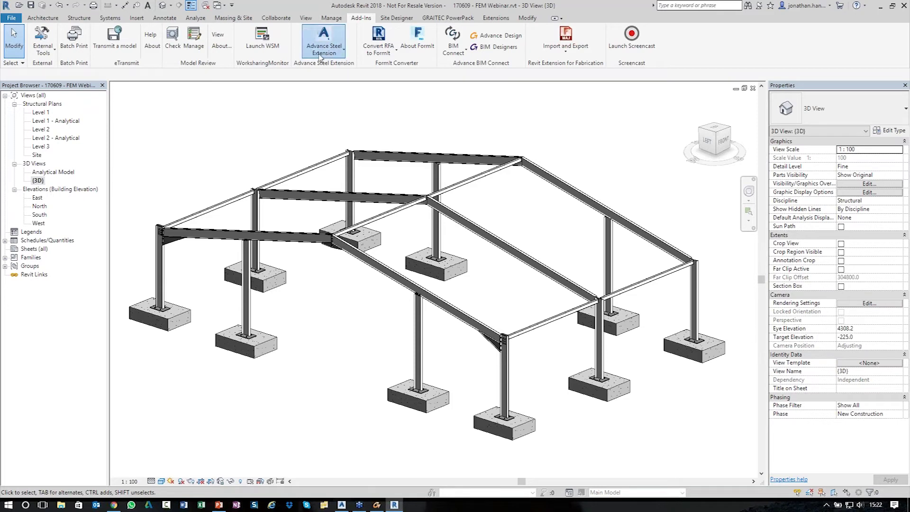
{"action": "left_click", "coordinate": [330, 125]}
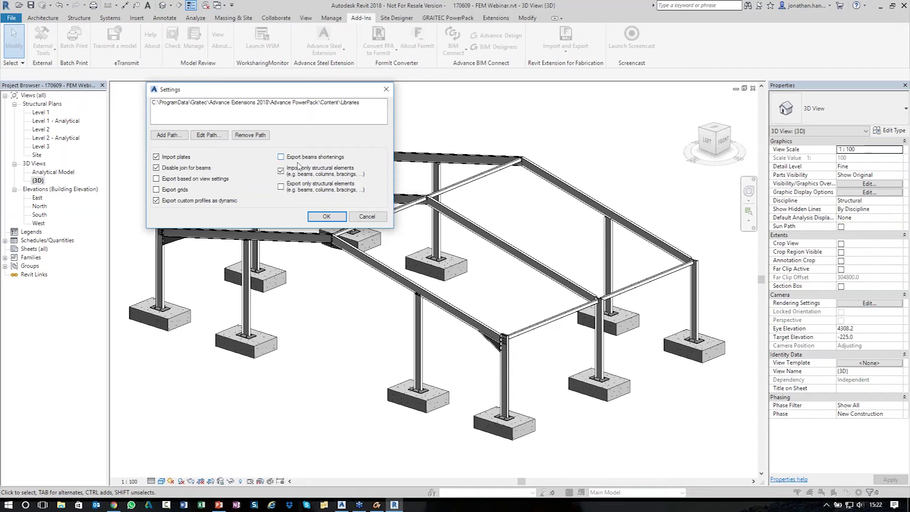
{"action": "left_click", "coordinate": [529, 309]}
{"action": "left_click", "coordinate": [336, 217]}
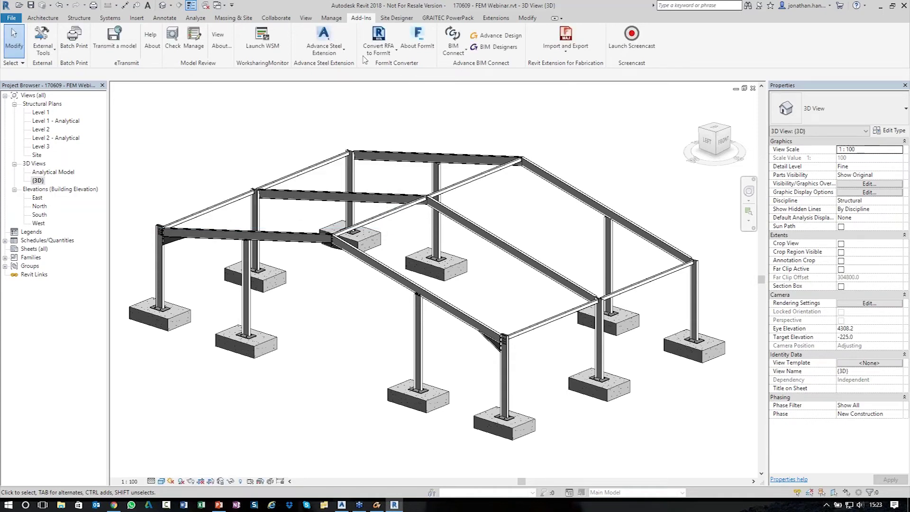
Step: Export the model to Advance Steel using Advance export and the UK country library, overwriting Revit Out.smlx in the 170609 - FEM Webinar folder
{"action": "left_click", "coordinate": [335, 57]}
{"action": "left_click", "coordinate": [332, 89]}
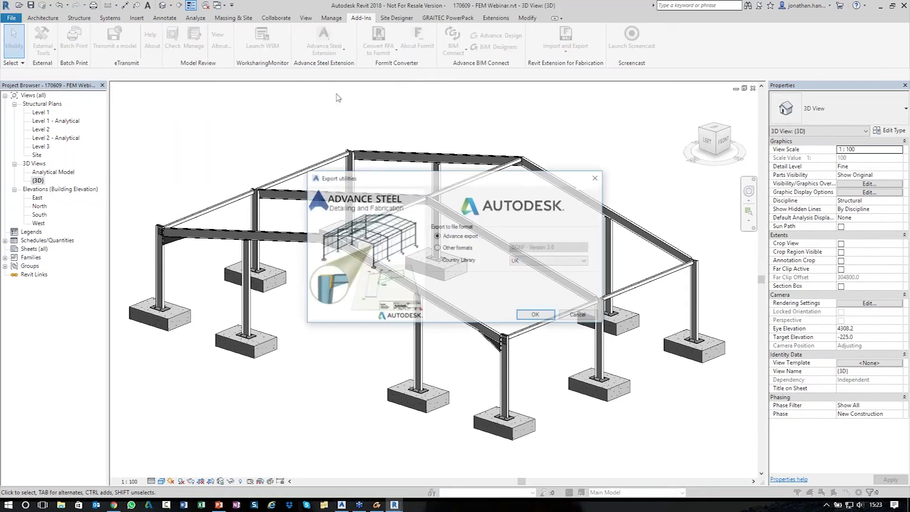
{"action": "left_click", "coordinate": [551, 313]}
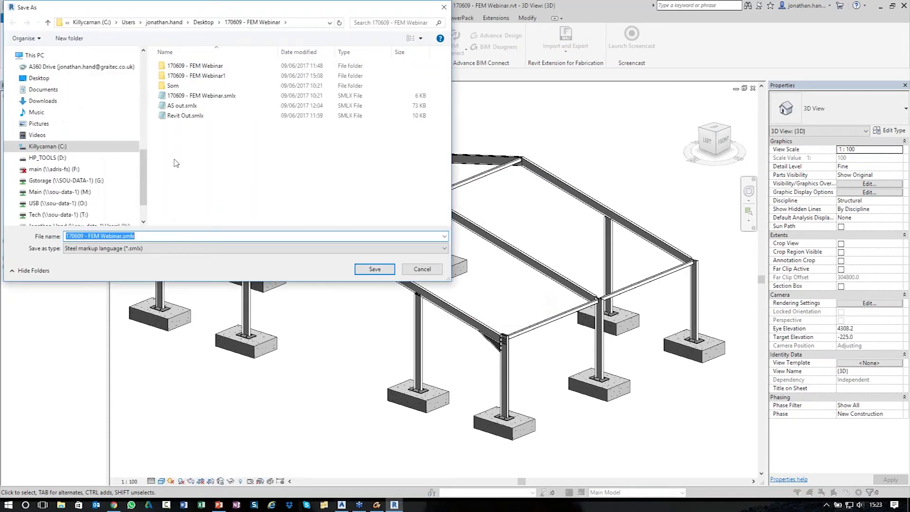
{"action": "left_click", "coordinate": [185, 116]}
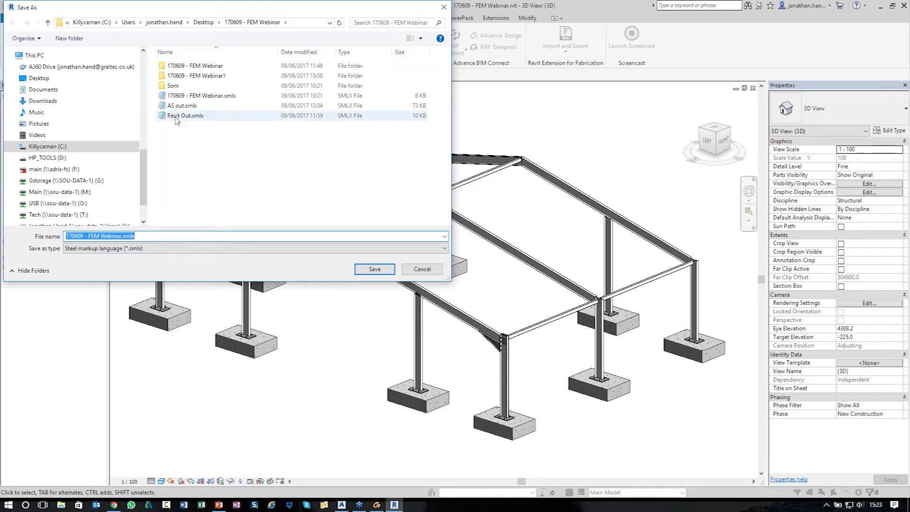
{"action": "left_click", "coordinate": [373, 270]}
{"action": "left_click", "coordinate": [478, 253]}
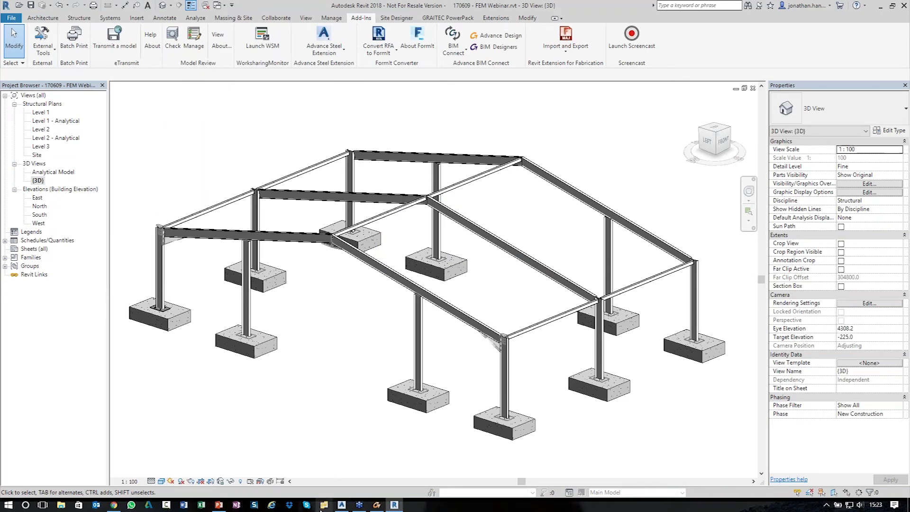
Step: Switch to Advance Steel and bring the empty Drawing1 drawing into view
{"action": "left_click", "coordinate": [341, 505]}
{"action": "scroll", "coordinate": [421, 254], "scroll_direction": "down", "scroll_amount": 5}
{"action": "middle_click_drag", "start_coordinate": [442, 237], "coordinate": [474, 319]}
{"action": "left_click", "coordinate": [245, 104]}
{"action": "scroll", "coordinate": [434, 212], "scroll_direction": "down", "scroll_amount": 8}
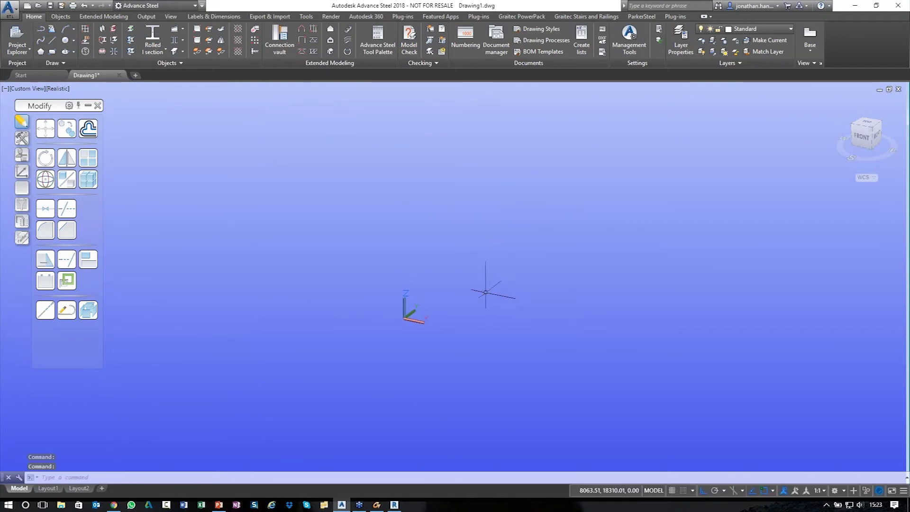
{"action": "scroll", "coordinate": [482, 290], "scroll_direction": "up", "scroll_amount": 3}
{"action": "middle_click_drag", "start_coordinate": [490, 284], "coordinate": [489, 329]}
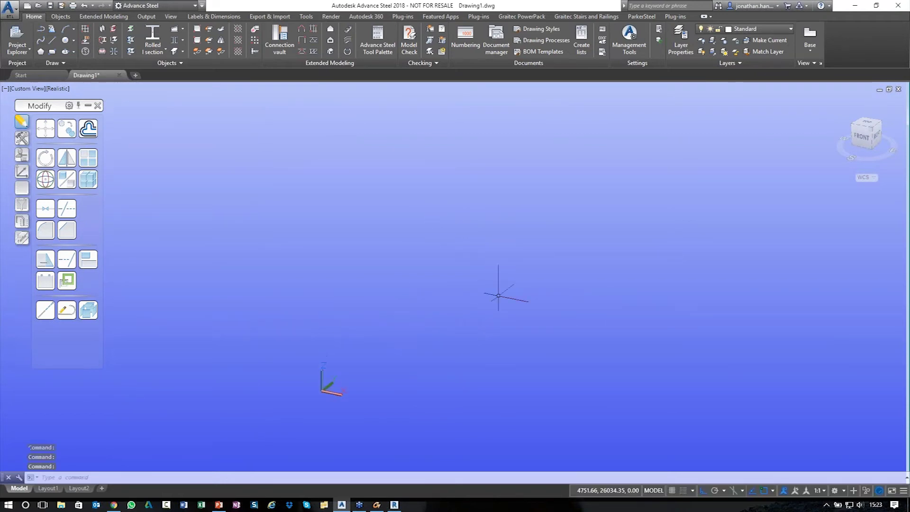
{"action": "middle_click_drag", "start_coordinate": [533, 248], "coordinate": [494, 242]}
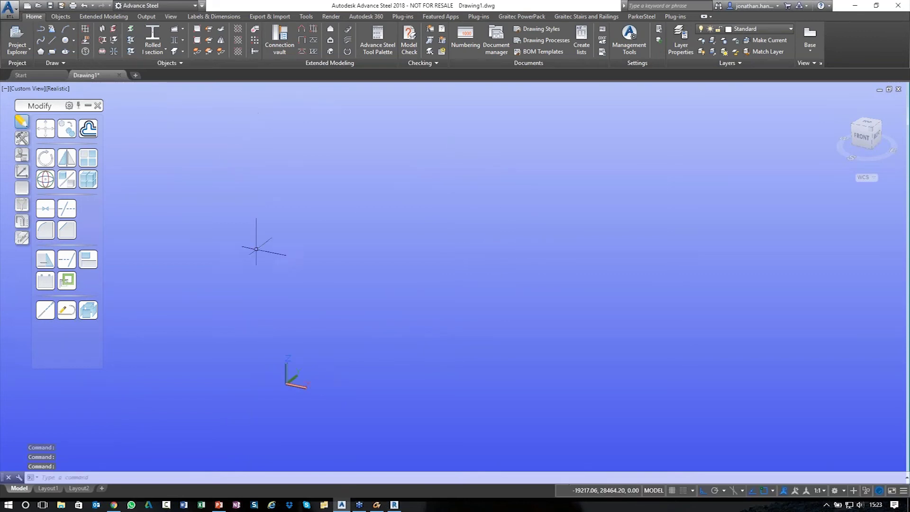
Step: Save the drawing as AS Model.dwg in the desktop's 170609 - FEM Webinar folder, replacing the existing file
{"action": "left_click", "coordinate": [13, 13]}
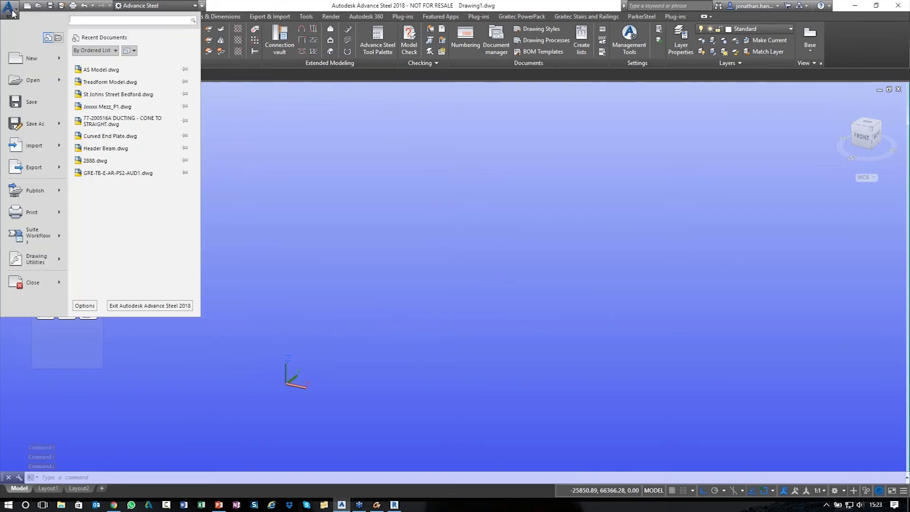
{"action": "key", "text": "Escape"}
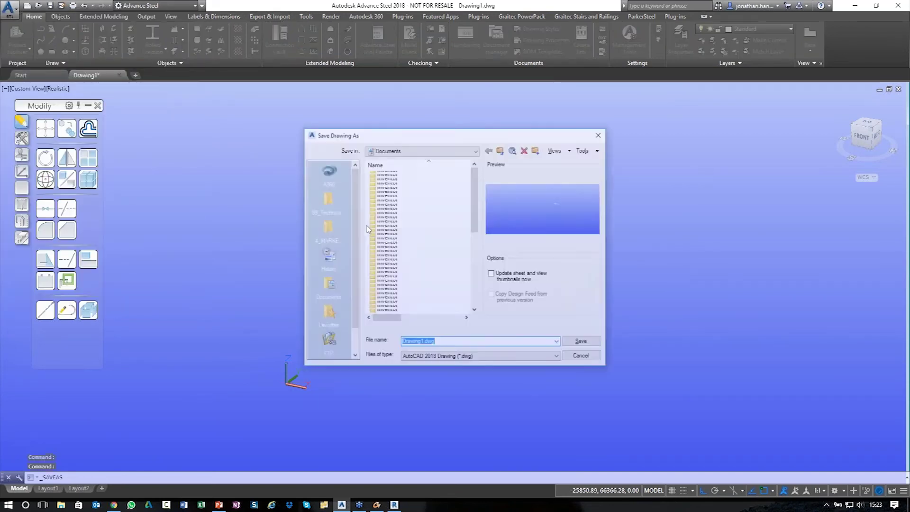
{"action": "scroll", "coordinate": [353, 198], "scroll_direction": "down", "scroll_amount": 1}
{"action": "left_click", "coordinate": [327, 341]}
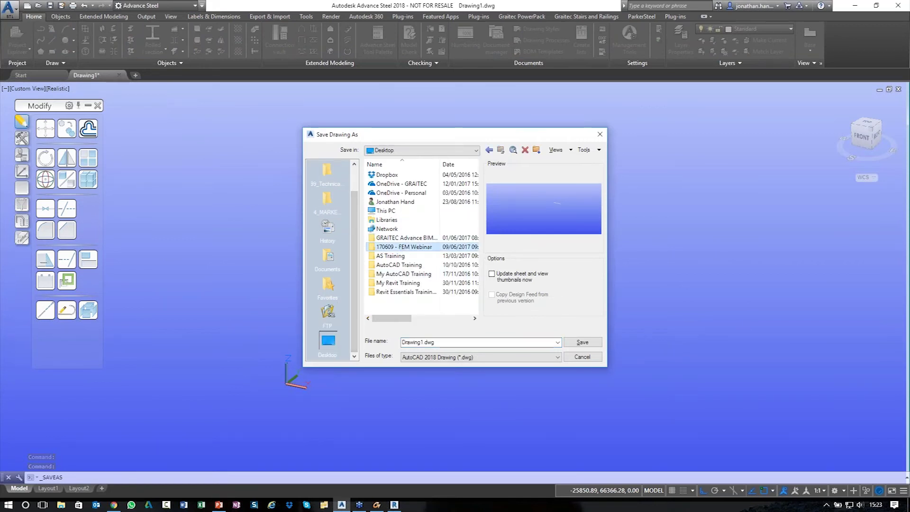
{"action": "double_click", "coordinate": [402, 247]}
{"action": "left_click", "coordinate": [398, 202]}
{"action": "left_click", "coordinate": [575, 342]}
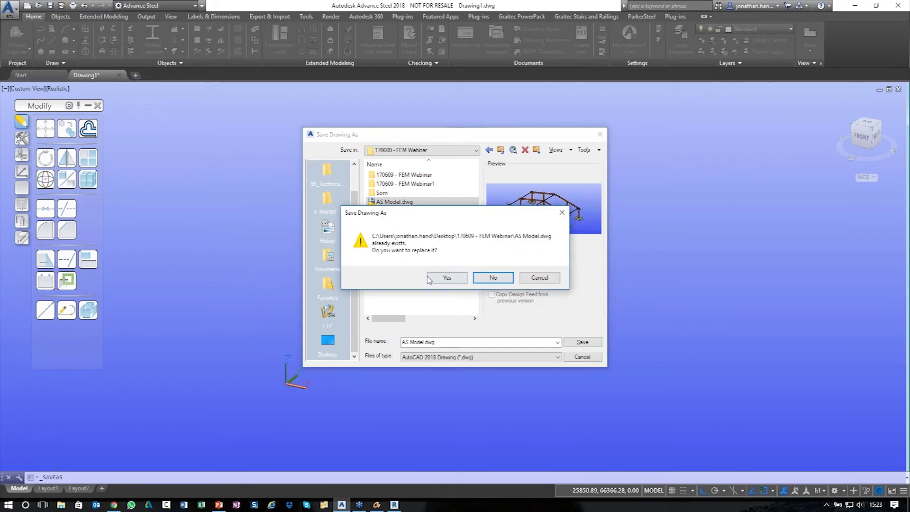
{"action": "left_click", "coordinate": [447, 278]}
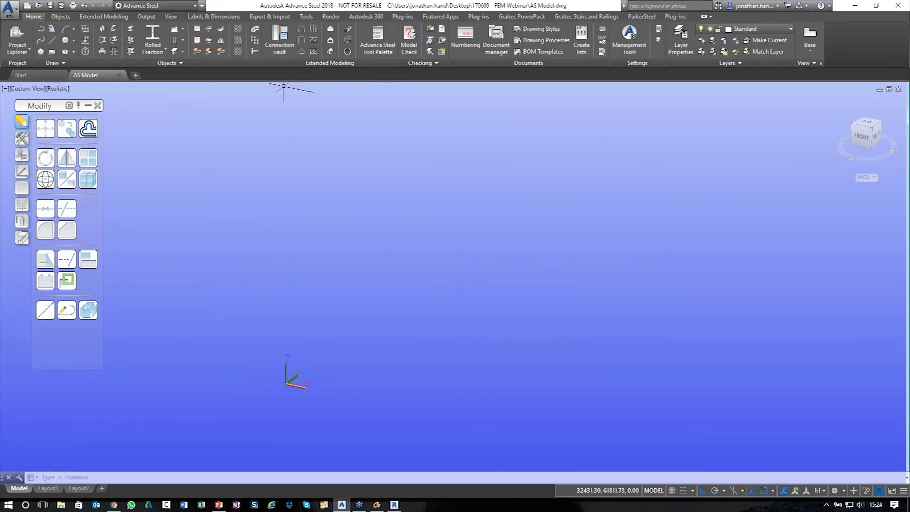
Step: Import the Revit model from Revit Out.smlx in the 170609 - FEM Webinar folder
{"action": "left_click", "coordinate": [279, 18]}
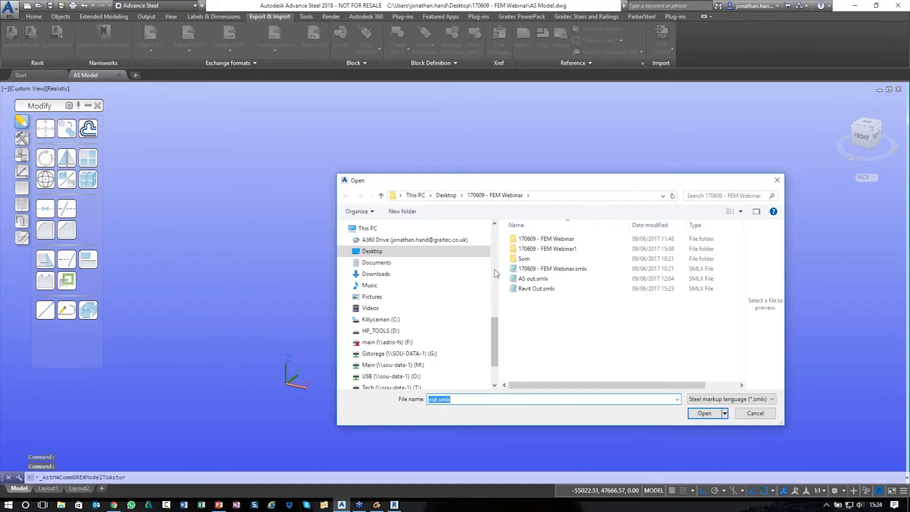
{"action": "left_click", "coordinate": [527, 288]}
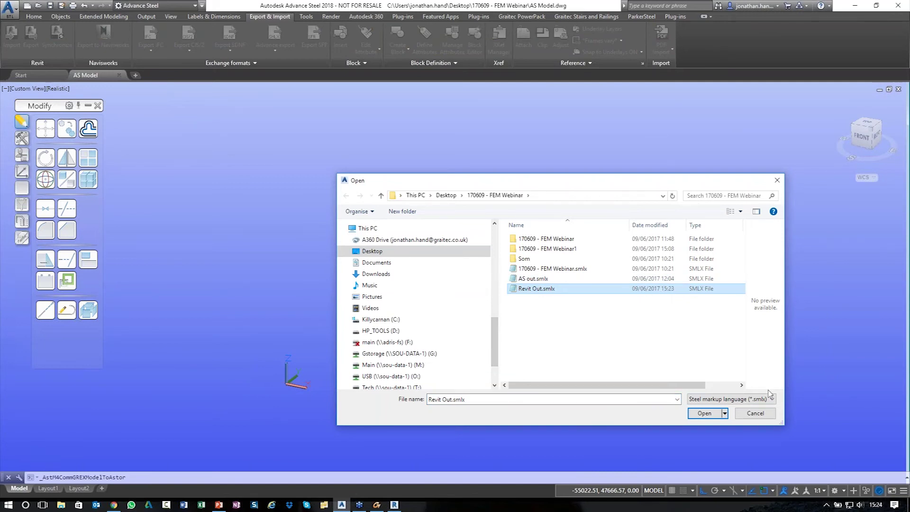
{"action": "left_click", "coordinate": [704, 413]}
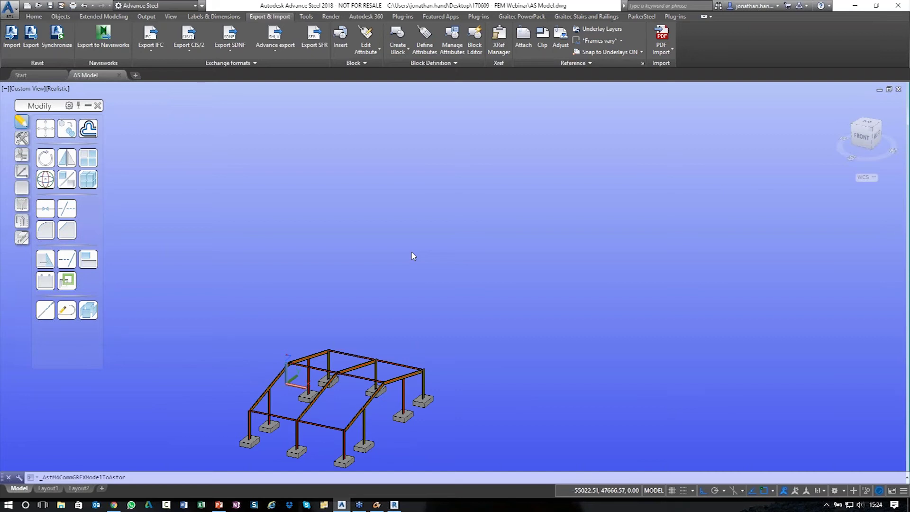
Step: Examine the imported steel frame as a whole and its bolted eaves haunch connection up close
{"action": "middle_click_drag", "start_coordinate": [383, 381], "coordinate": [519, 317]}
{"action": "scroll", "coordinate": [456, 274], "scroll_direction": "up", "scroll_amount": 5}
{"action": "middle_click_drag", "start_coordinate": [388, 311], "coordinate": [562, 306]}
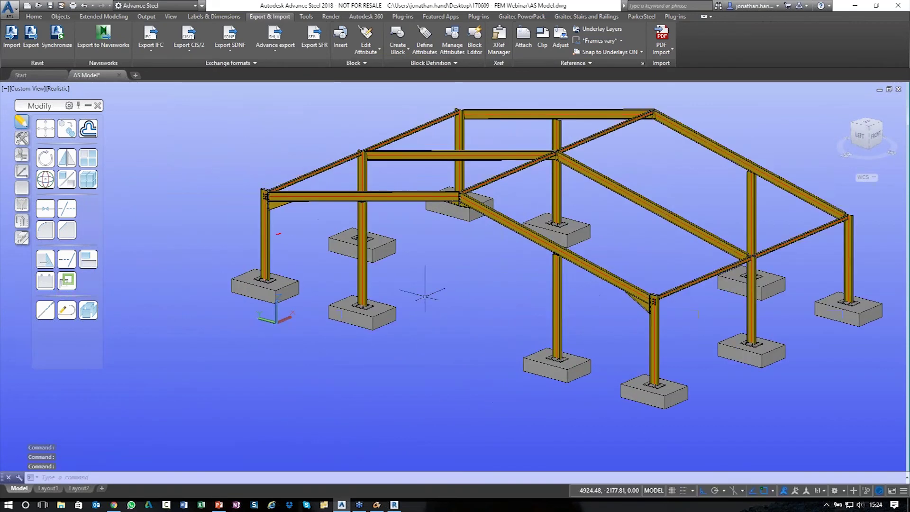
{"action": "scroll", "coordinate": [425, 295], "scroll_direction": "up", "scroll_amount": 3}
{"action": "scroll", "coordinate": [373, 290], "scroll_direction": "down", "scroll_amount": 6}
{"action": "middle_click_drag", "start_coordinate": [417, 325], "coordinate": [511, 283], "text": "shift"}
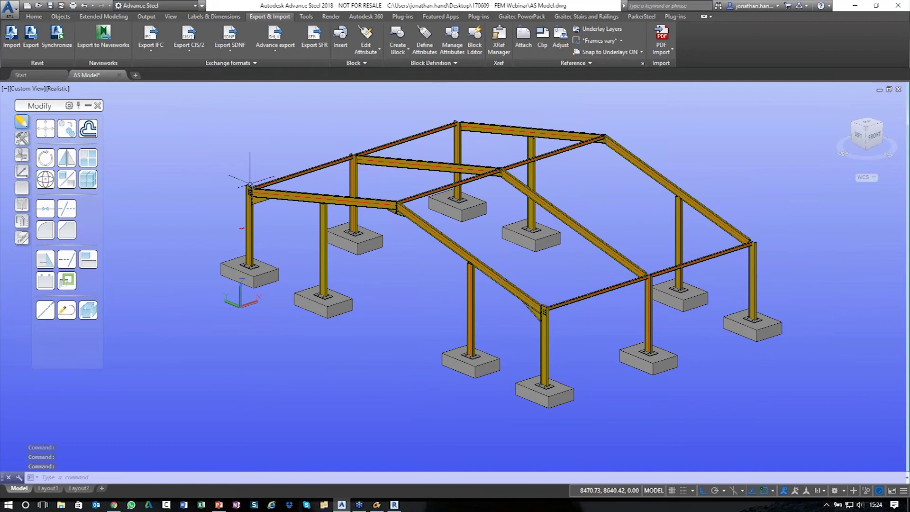
{"action": "scroll", "coordinate": [254, 191], "scroll_direction": "up", "scroll_amount": 5}
{"action": "middle_click_drag", "start_coordinate": [255, 192], "coordinate": [297, 219]}
{"action": "scroll", "coordinate": [341, 318], "scroll_direction": "up", "scroll_amount": 2}
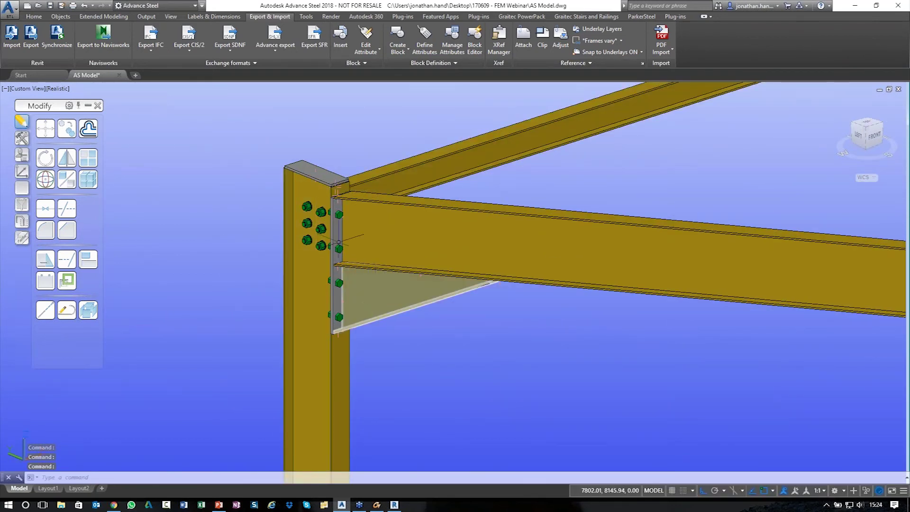
Step: Open the Advance joint properties of the front frame's eaves haunch connection
{"action": "scroll", "coordinate": [221, 205], "scroll_direction": "down", "scroll_amount": 3}
{"action": "middle_click_drag", "start_coordinate": [221, 206], "coordinate": [404, 319], "text": "shift"}
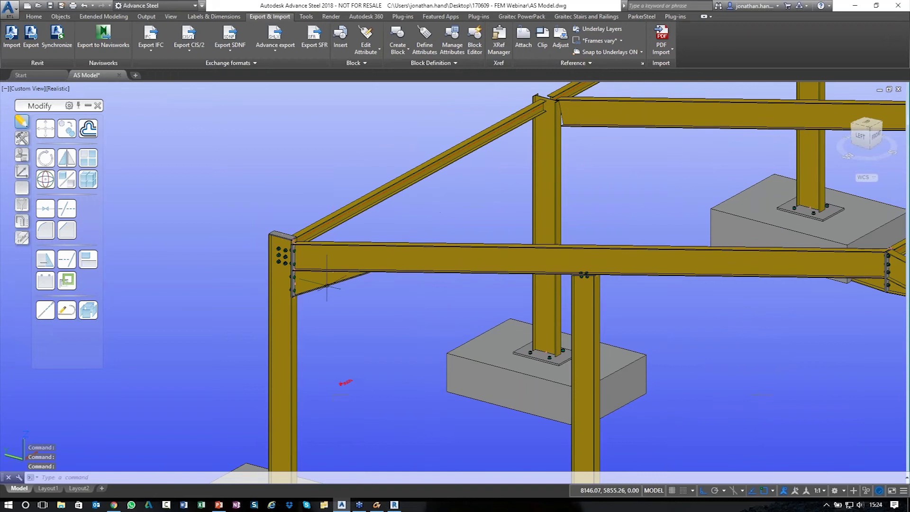
{"action": "right_click", "coordinate": [199, 185]}
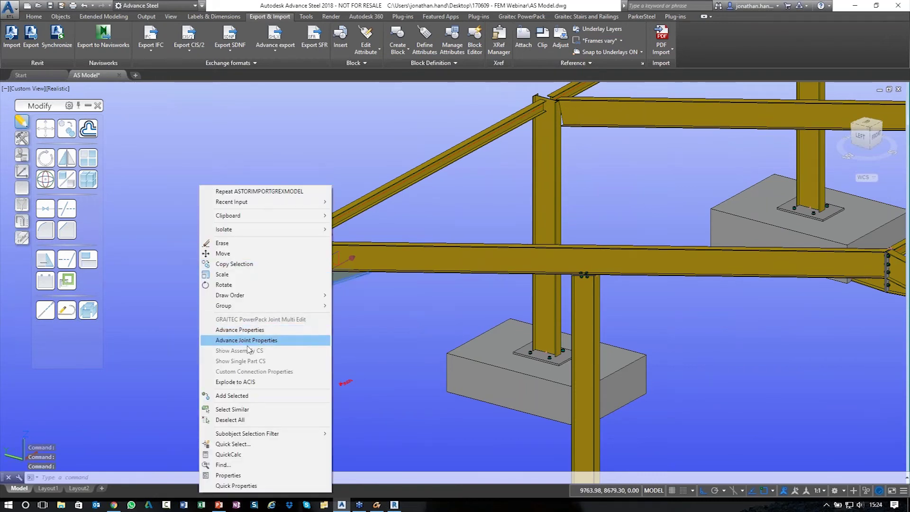
{"action": "left_click", "coordinate": [268, 340]}
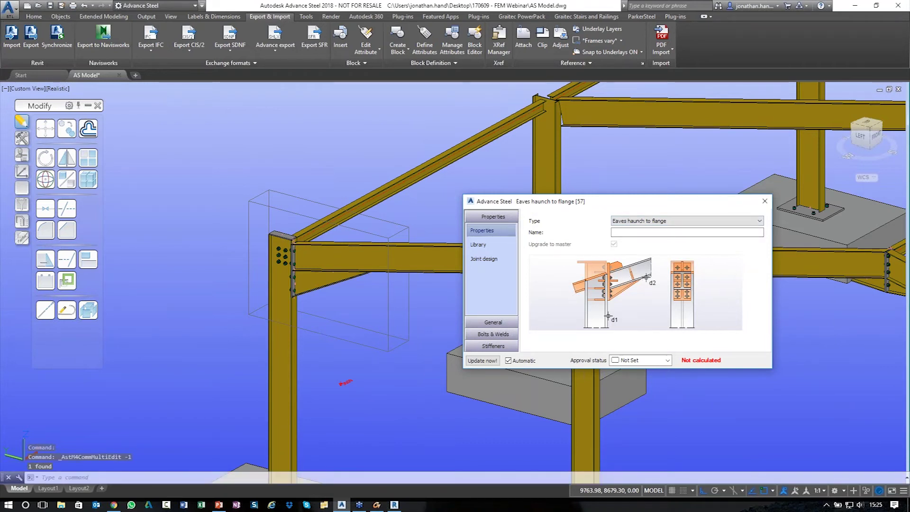
Step: Switch to Revit and open the parameters of the matching knee of frame connection with haunch for comparison
{"action": "left_click", "coordinate": [394, 505]}
{"action": "scroll", "coordinate": [163, 245], "scroll_direction": "up", "scroll_amount": 5}
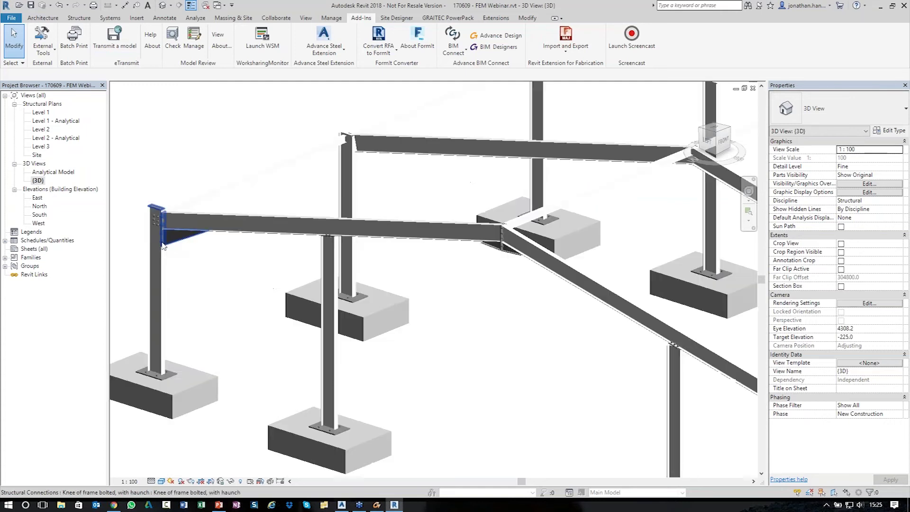
{"action": "scroll", "coordinate": [163, 246], "scroll_direction": "up", "scroll_amount": 2}
{"action": "right_click", "coordinate": [210, 238]}
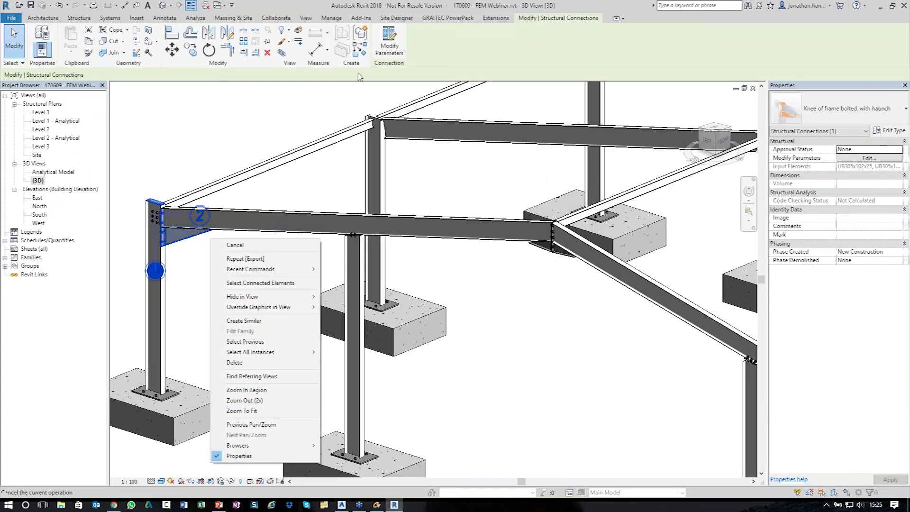
{"action": "left_click", "coordinate": [389, 43]}
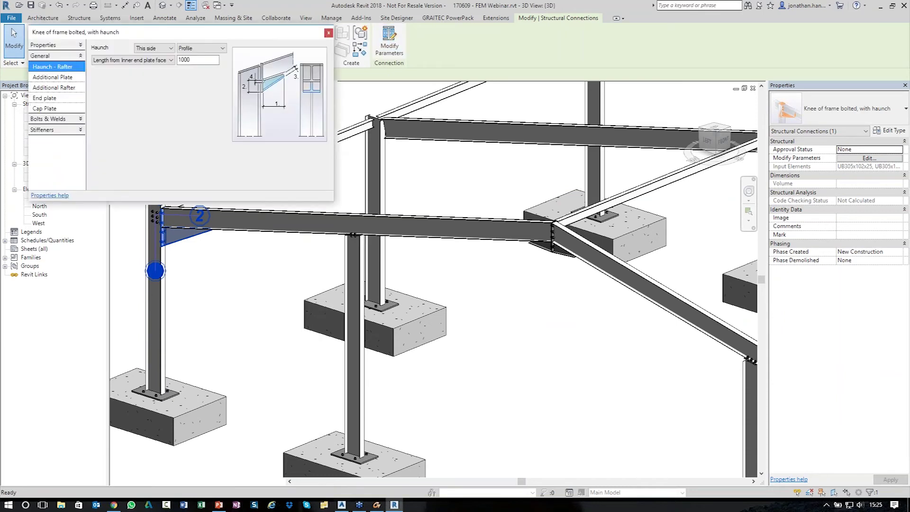
{"action": "left_click_drag", "start_coordinate": [175, 38], "coordinate": [408, 122]}
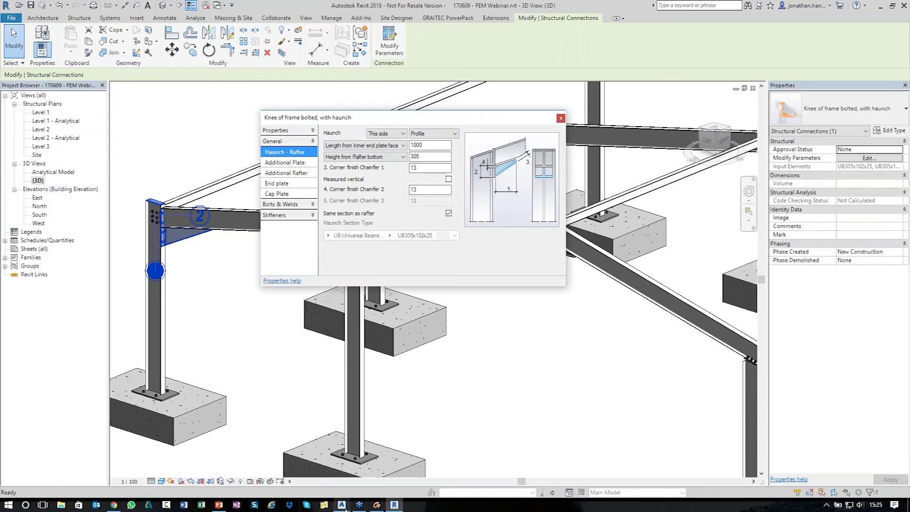
Step: Switch back to Advance Steel and set bolt group 2 of the eaves haunch joint to 3 lines
{"action": "left_click", "coordinate": [341, 505]}
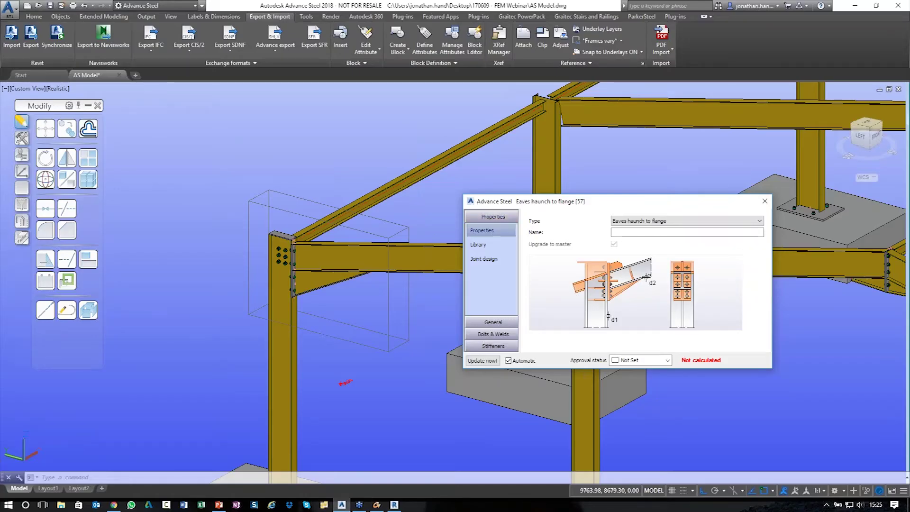
{"action": "scroll", "coordinate": [365, 292], "scroll_direction": "up", "scroll_amount": 3}
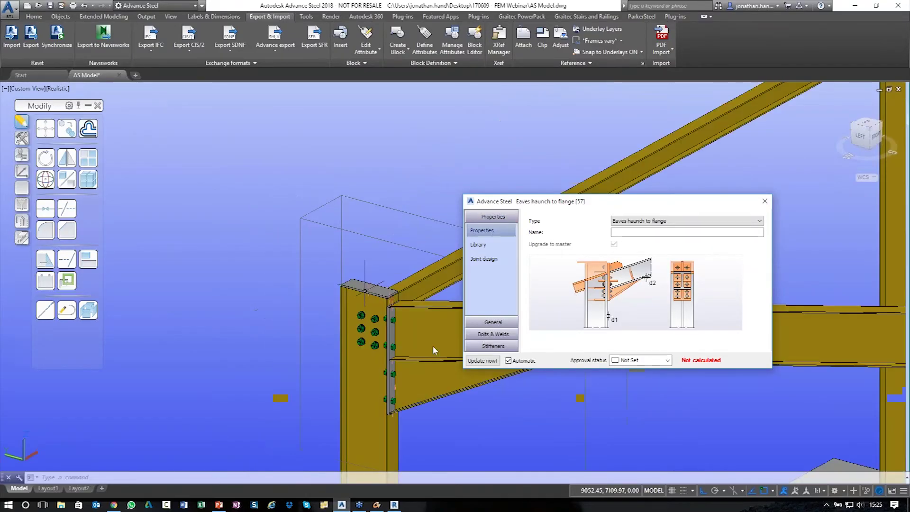
{"action": "middle_click_drag", "start_coordinate": [385, 250], "coordinate": [280, 170]}
{"action": "scroll", "coordinate": [287, 261], "scroll_direction": "up", "scroll_amount": 3}
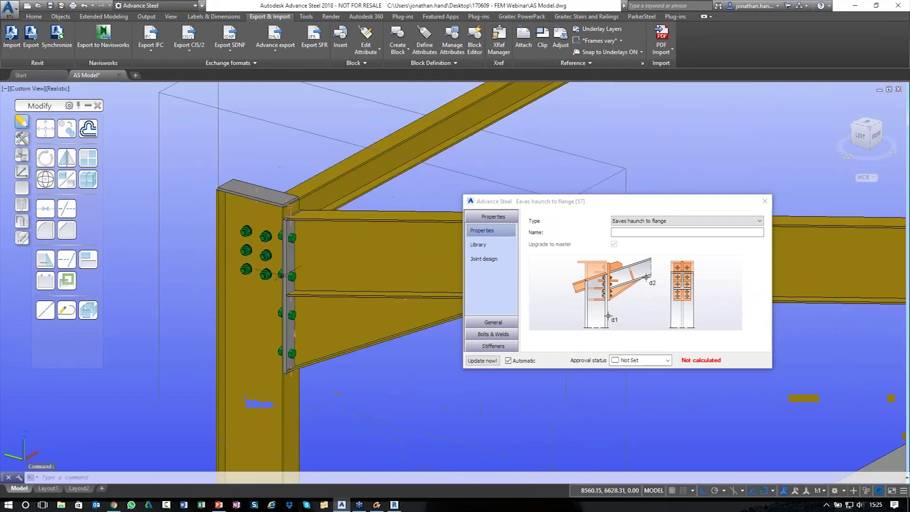
{"action": "left_click", "coordinate": [493, 334]}
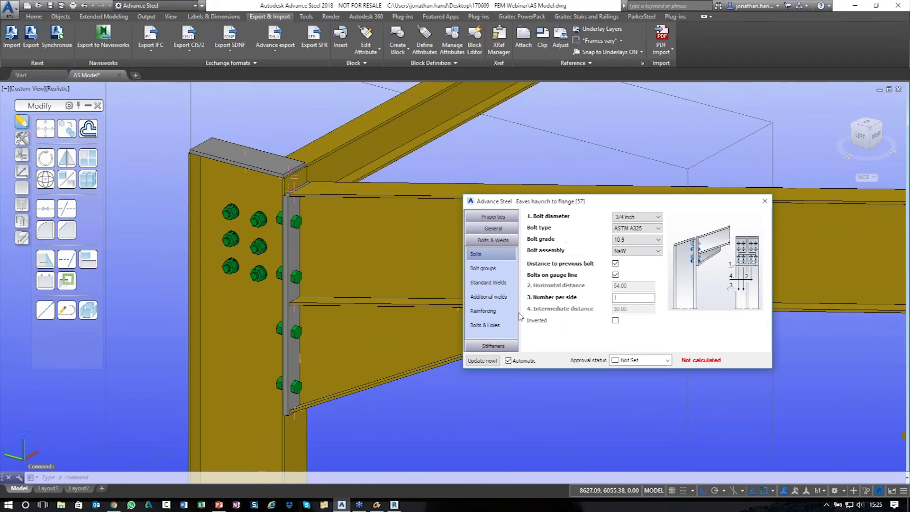
{"action": "left_click", "coordinate": [491, 269]}
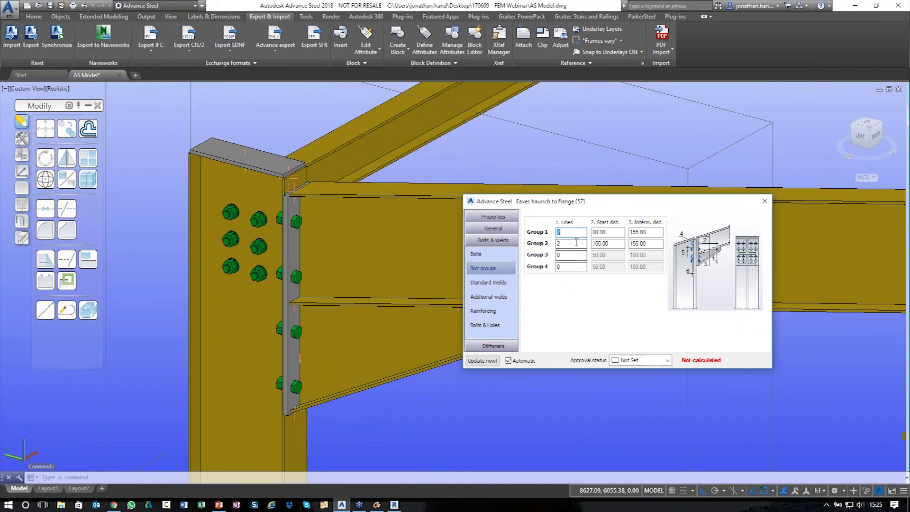
{"action": "left_click", "coordinate": [619, 243]}
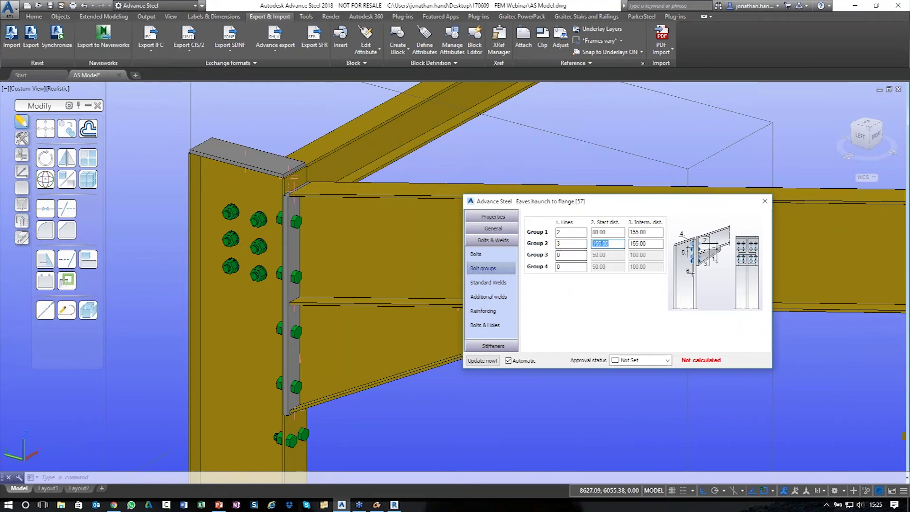
Step: Set bolt group 2's start distance to 75, then try 200 and settle on 150 for group 1's intermediate distance
{"action": "key", "text": "Return"}
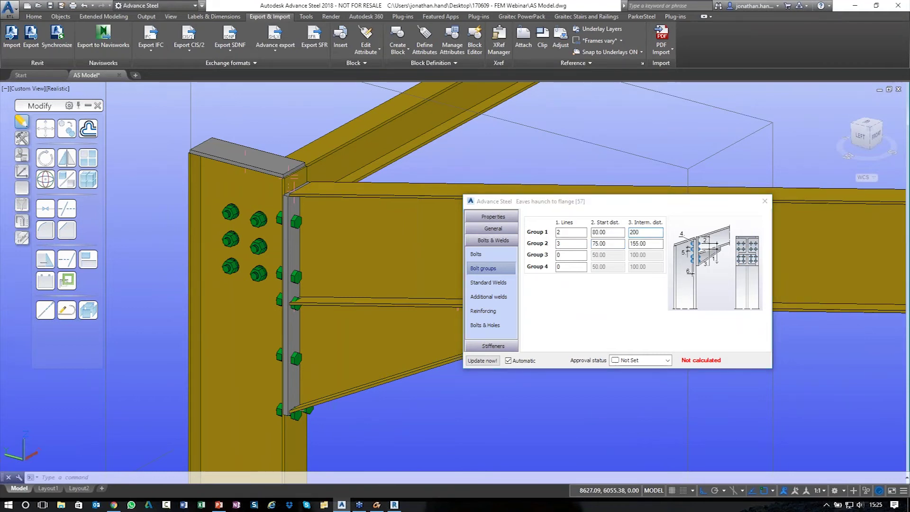
{"action": "key", "text": "Return"}
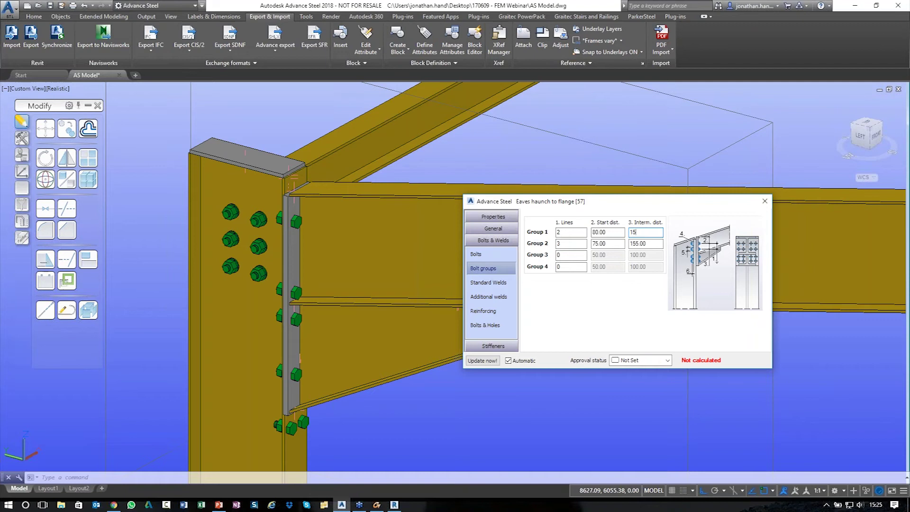
{"action": "key", "text": "Return"}
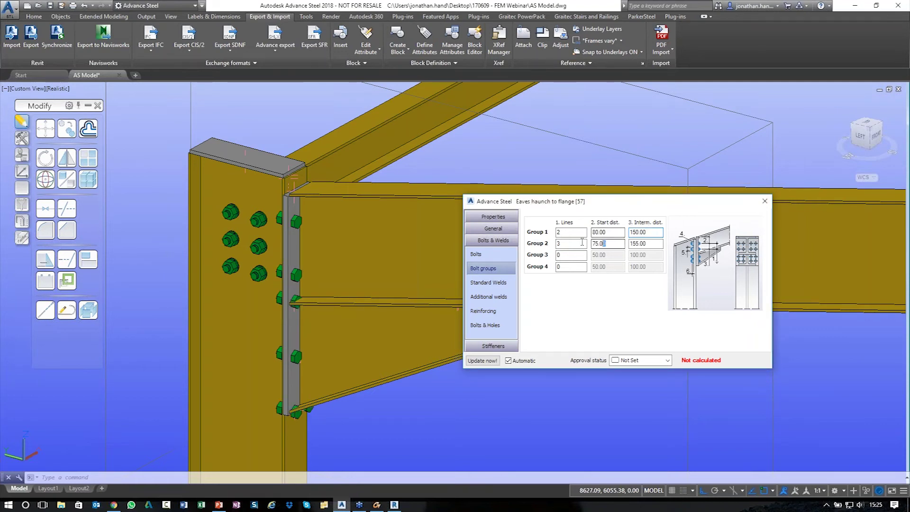
Step: Adjust bolt group 2 to a start distance of 125 and an intermediate distance of 100, and close the joint properties
{"action": "type", "text": "100"}
{"action": "key", "text": "Return"}
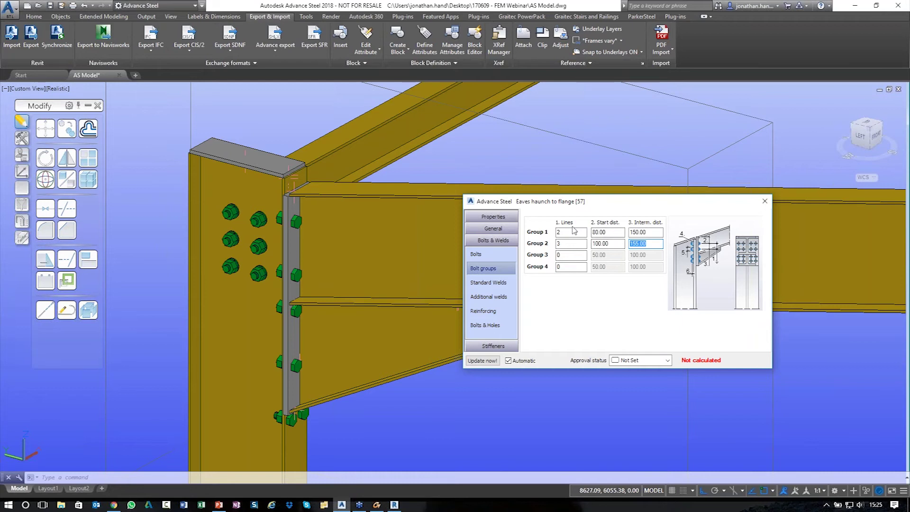
{"action": "type", "text": "120"}
{"action": "key", "text": "Return"}
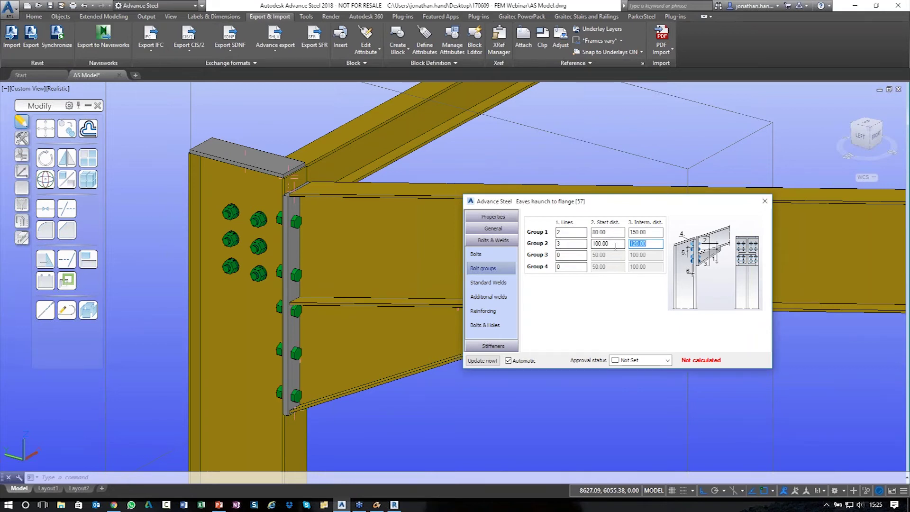
{"action": "key", "text": "Return"}
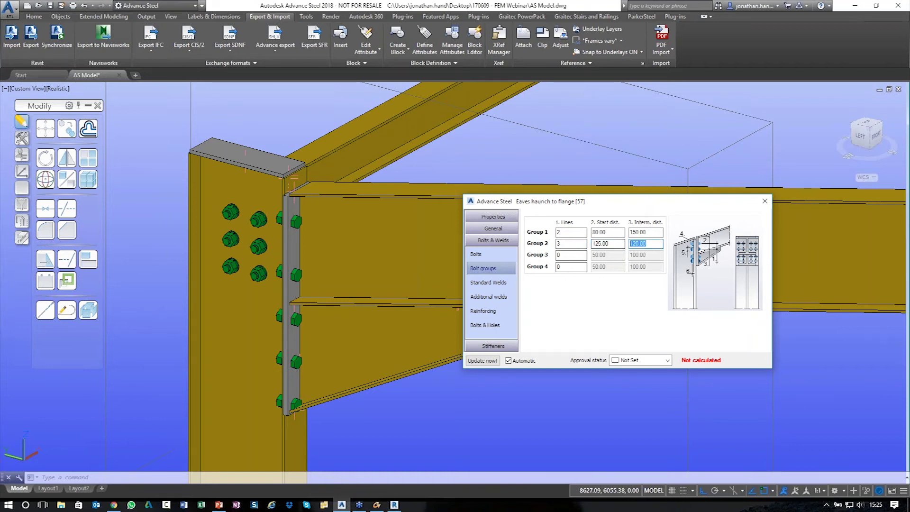
{"action": "key", "text": "Return"}
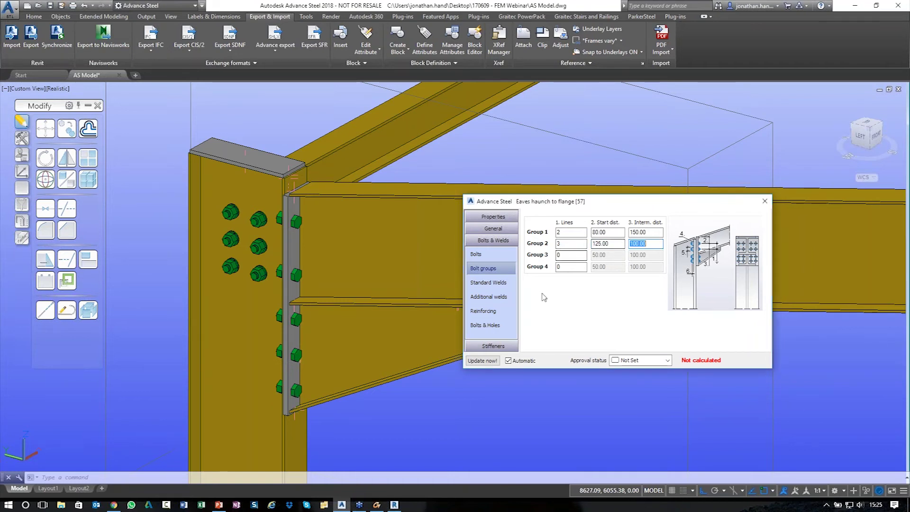
{"action": "scroll", "coordinate": [324, 209], "scroll_direction": "down", "scroll_amount": 4}
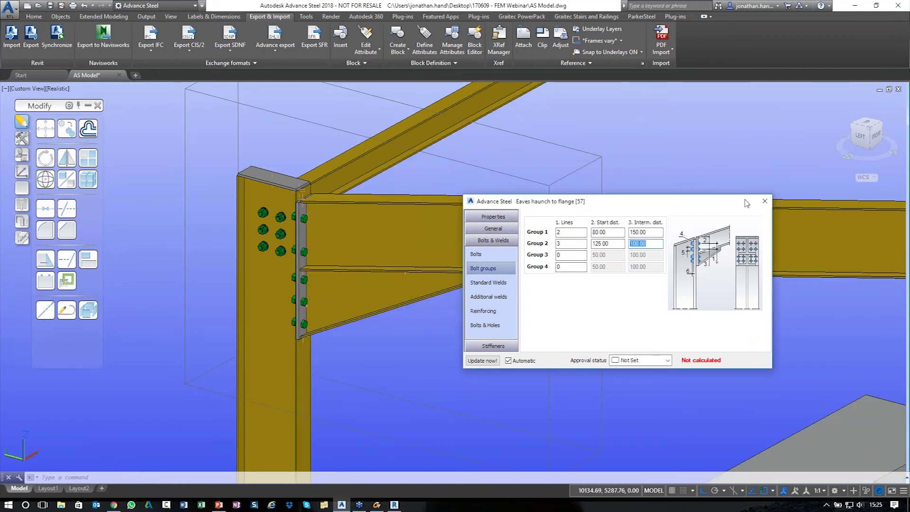
{"action": "left_click", "coordinate": [766, 206]}
Step: Open the Advance joint properties of the apex haunch connection on the front frame
{"action": "scroll", "coordinate": [575, 184], "scroll_direction": "down", "scroll_amount": 7}
{"action": "middle_click_drag", "start_coordinate": [616, 208], "coordinate": [518, 195]}
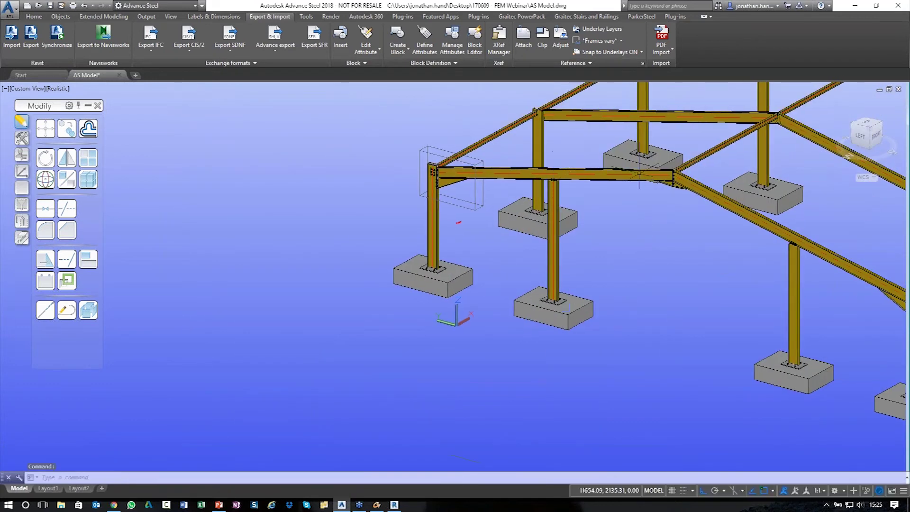
{"action": "scroll", "coordinate": [669, 175], "scroll_direction": "up", "scroll_amount": 8}
{"action": "left_click", "coordinate": [687, 259]}
{"action": "right_click", "coordinate": [687, 259]}
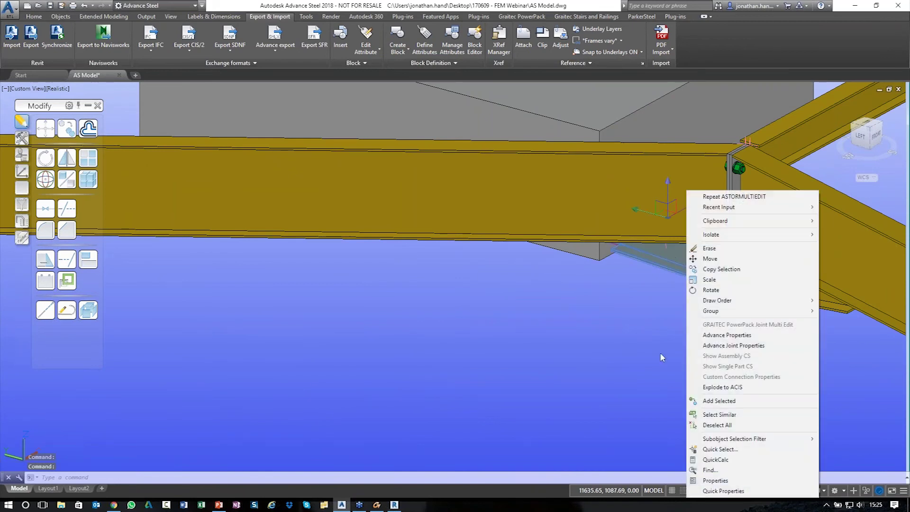
{"action": "left_click", "coordinate": [731, 346]}
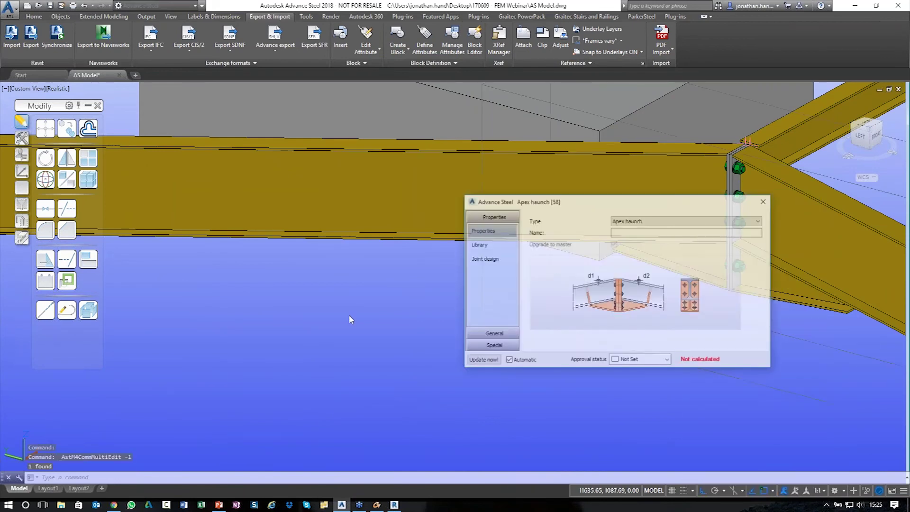
Step: Set stiffener 1 and stiffener 2 of the apex haunch joint to full and close the joint properties
{"action": "left_click", "coordinate": [490, 337]}
{"action": "left_click", "coordinate": [480, 312]}
{"action": "left_click", "coordinate": [294, 236]}
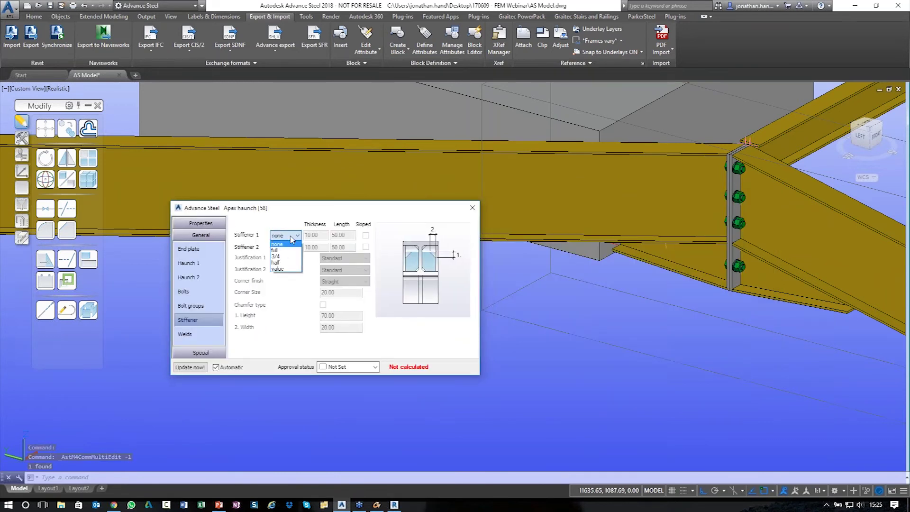
{"action": "left_click", "coordinate": [282, 250]}
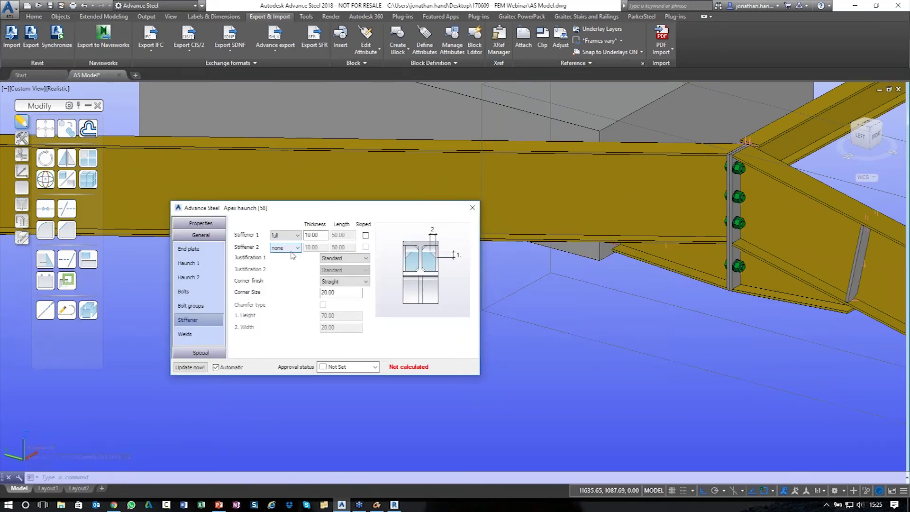
{"action": "left_click", "coordinate": [292, 251]}
{"action": "left_click", "coordinate": [283, 262]}
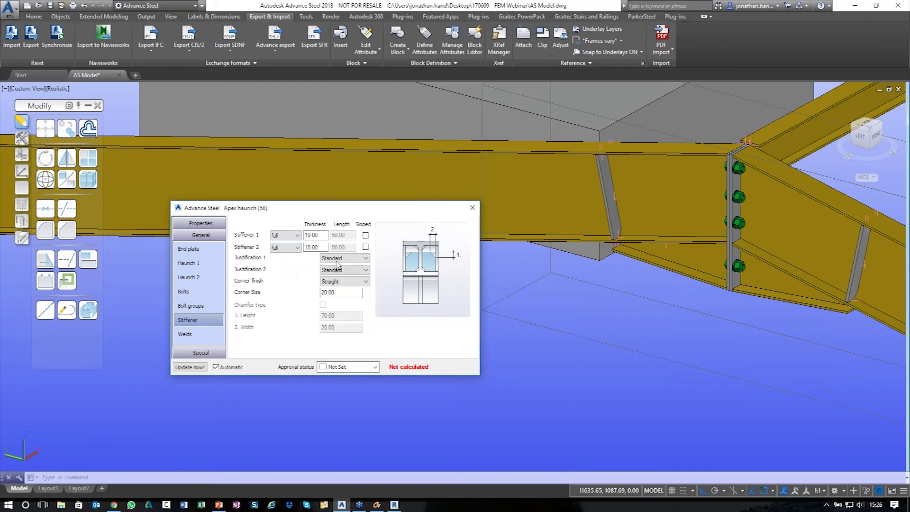
{"action": "left_click", "coordinate": [472, 208]}
Step: Transfer the front frame's adjusted eaves haunch joint to the matching columns and rafters of the middle and rear frames
{"action": "scroll", "coordinate": [473, 223], "scroll_direction": "down", "scroll_amount": 8}
{"action": "middle_click_drag", "start_coordinate": [497, 267], "coordinate": [548, 286], "text": "shift"}
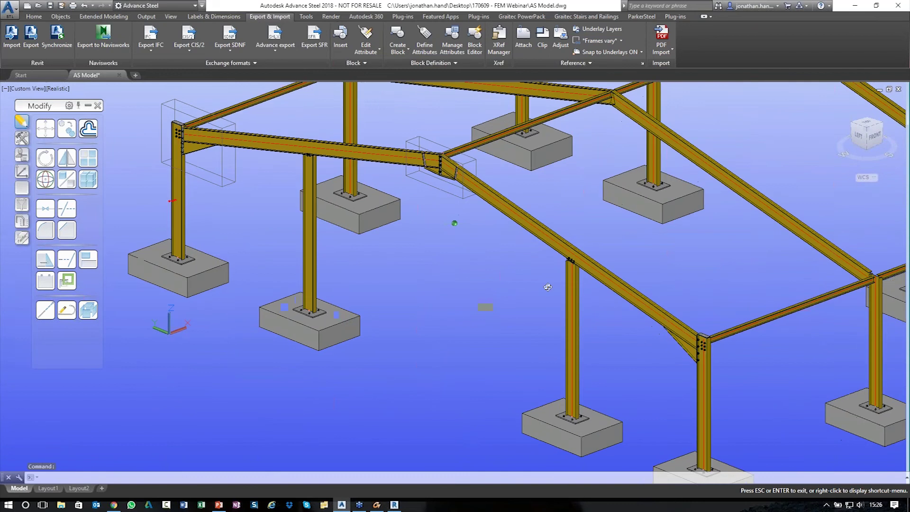
{"action": "scroll", "coordinate": [497, 264], "scroll_direction": "down", "scroll_amount": 4}
{"action": "middle_click_drag", "start_coordinate": [493, 266], "coordinate": [459, 295]}
{"action": "scroll", "coordinate": [460, 296], "scroll_direction": "up", "scroll_amount": 4}
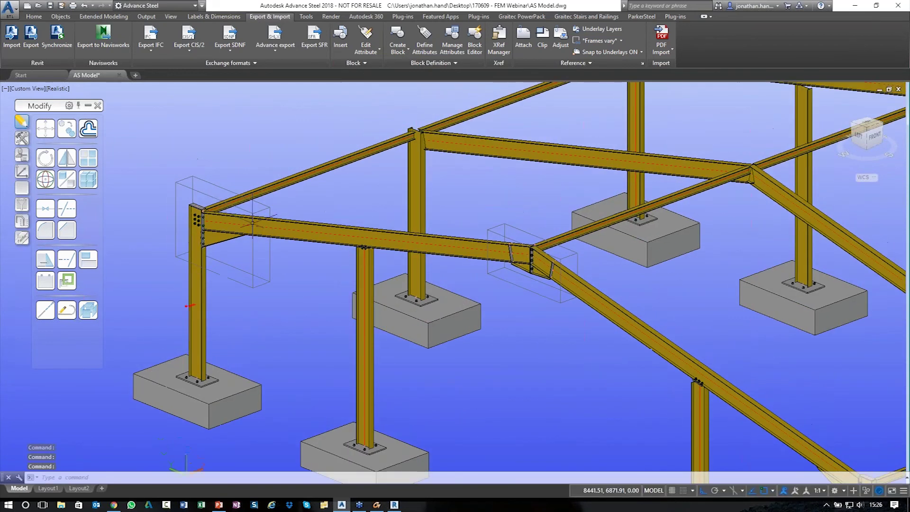
{"action": "left_click", "coordinate": [21, 138]}
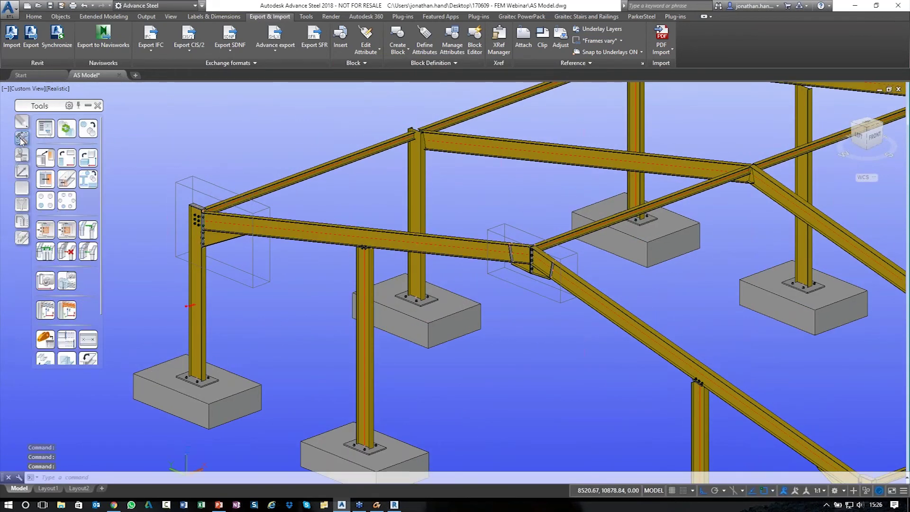
{"action": "left_click", "coordinate": [42, 236]}
{"action": "left_click", "coordinate": [218, 238]}
{"action": "right_click", "coordinate": [235, 255]}
{"action": "left_click", "coordinate": [417, 192]}
{"action": "right_click", "coordinate": [447, 156]}
{"action": "left_click", "coordinate": [449, 147]}
{"action": "right_click", "coordinate": [451, 169]}
{"action": "middle_click_drag", "start_coordinate": [549, 186], "coordinate": [381, 290]}
{"action": "left_click", "coordinate": [499, 171]}
{"action": "right_click", "coordinate": [563, 224]}
Step: Transfer the same haunch joint to the opposite eaves of the rear and middle frames and finish the transfer
{"action": "middle_click_drag", "start_coordinate": [574, 211], "coordinate": [320, 153]}
{"action": "middle_click_drag", "start_coordinate": [739, 382], "coordinate": [520, 296]}
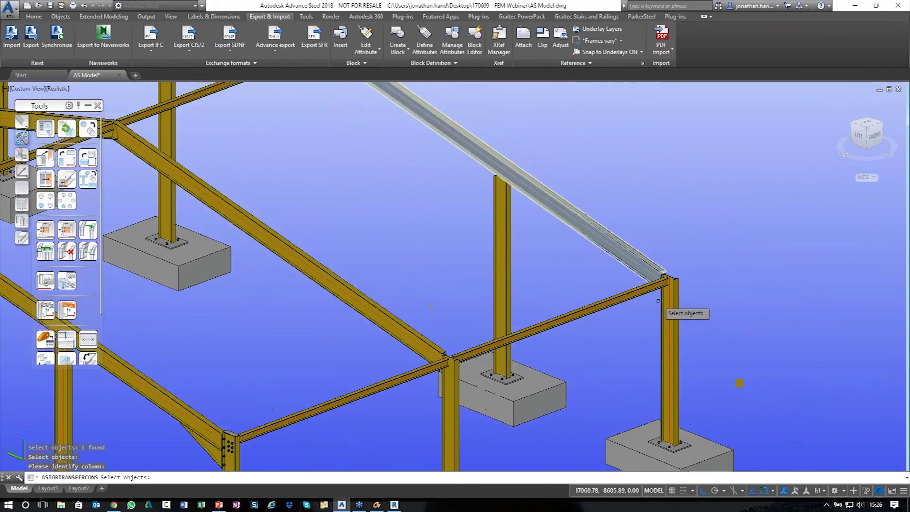
{"action": "left_click", "coordinate": [669, 329]}
{"action": "right_click", "coordinate": [657, 310]}
{"action": "left_click", "coordinate": [644, 268]}
{"action": "right_click", "coordinate": [634, 284]}
{"action": "middle_click_drag", "start_coordinate": [620, 415], "coordinate": [707, 245]}
{"action": "left_click", "coordinate": [540, 266]}
{"action": "right_click", "coordinate": [565, 281]}
{"action": "left_click", "coordinate": [514, 190]}
{"action": "right_click", "coordinate": [471, 197]}
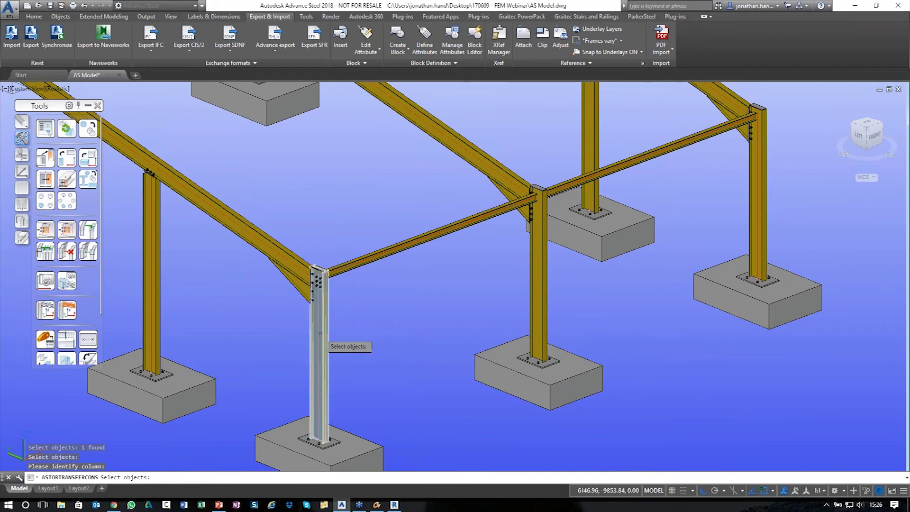
{"action": "right_click", "coordinate": [396, 308]}
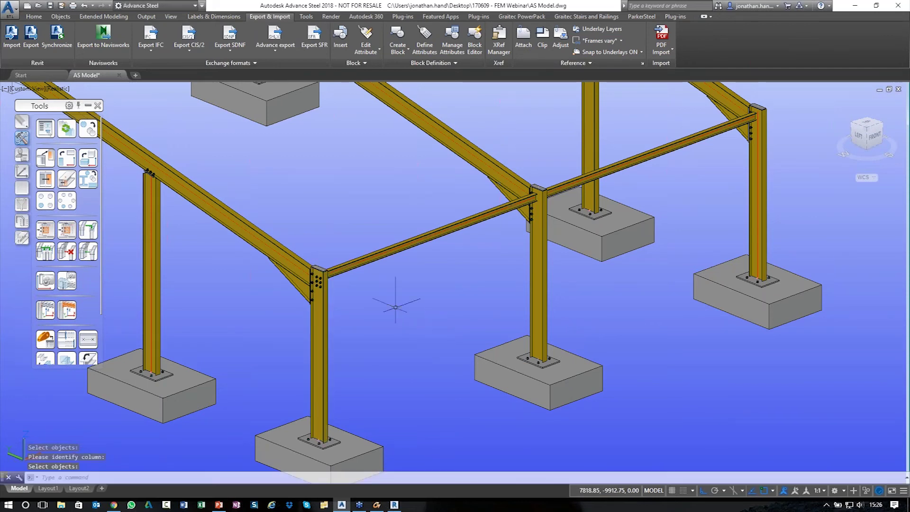
Step: Try to transfer the front gable post's connection to the rear frame's rafter and gable post
{"action": "scroll", "coordinate": [506, 258], "scroll_direction": "down", "scroll_amount": 4}
{"action": "middle_click_drag", "start_coordinate": [454, 209], "coordinate": [487, 240]}
{"action": "scroll", "coordinate": [331, 172], "scroll_direction": "up", "scroll_amount": 3}
{"action": "middle_click_drag", "start_coordinate": [331, 172], "coordinate": [405, 216]}
{"action": "scroll", "coordinate": [391, 199], "scroll_direction": "up", "scroll_amount": 2}
{"action": "scroll", "coordinate": [389, 201], "scroll_direction": "down", "scroll_amount": 5}
{"action": "scroll", "coordinate": [516, 170], "scroll_direction": "up", "scroll_amount": 5}
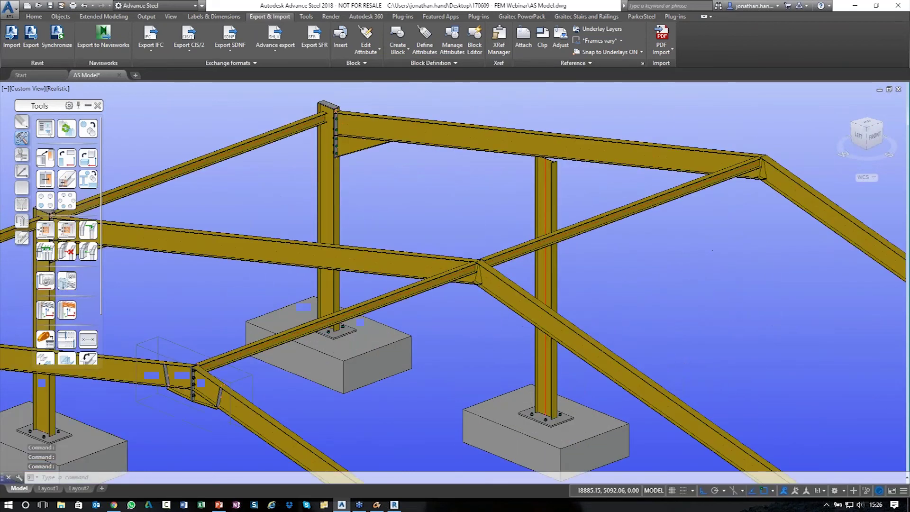
{"action": "scroll", "coordinate": [478, 163], "scroll_direction": "down", "scroll_amount": 3}
{"action": "middle_click_drag", "start_coordinate": [346, 234], "coordinate": [422, 225]}
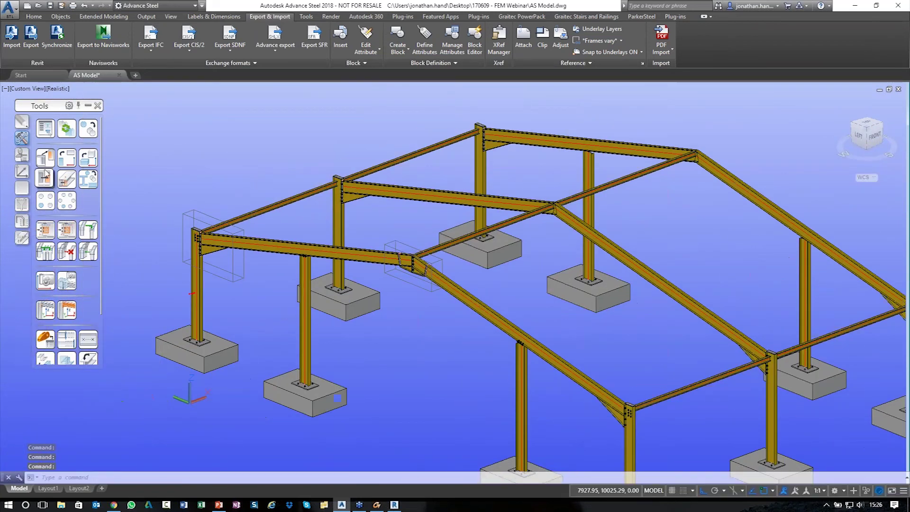
{"action": "left_click", "coordinate": [43, 229]}
{"action": "scroll", "coordinate": [314, 242], "scroll_direction": "up", "scroll_amount": 8}
{"action": "left_click", "coordinate": [329, 246]}
{"action": "key", "text": "Return"}
{"action": "scroll", "coordinate": [327, 242], "scroll_direction": "down", "scroll_amount": 8}
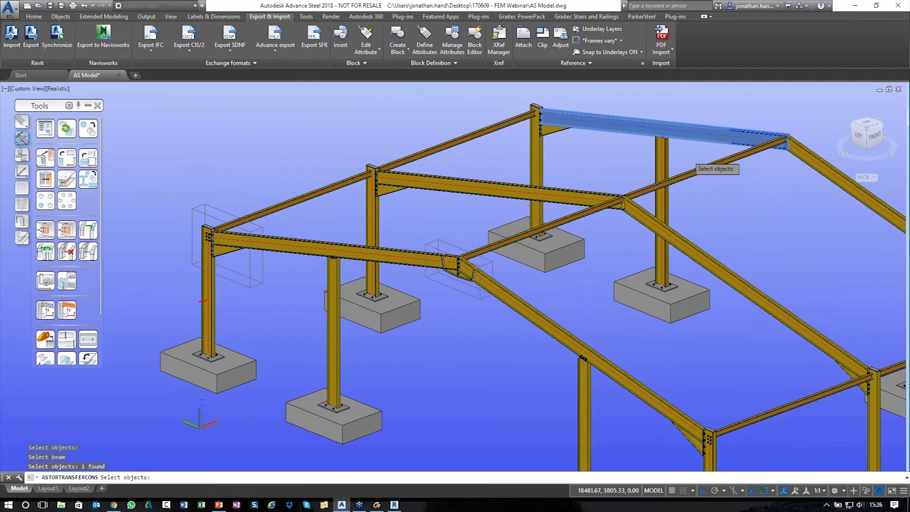
{"action": "left_click", "coordinate": [682, 132]}
{"action": "scroll", "coordinate": [592, 138], "scroll_direction": "up", "scroll_amount": 10}
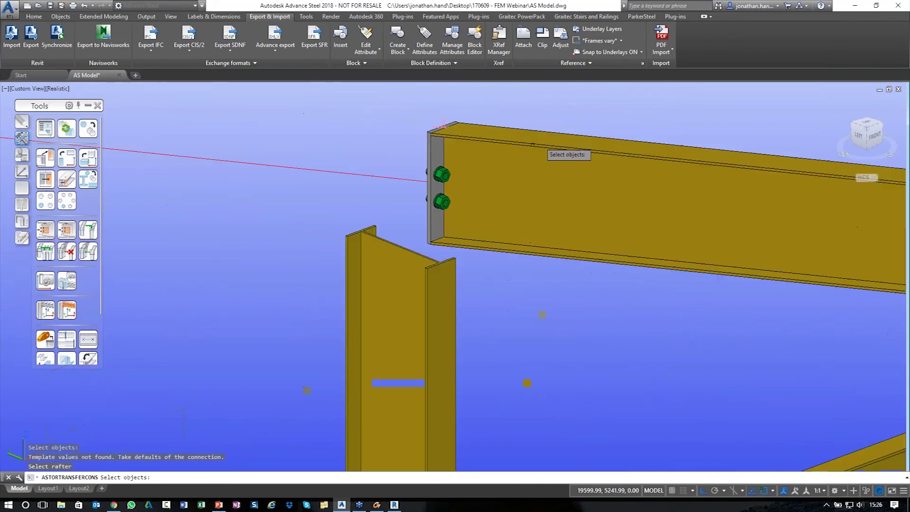
{"action": "scroll", "coordinate": [459, 153], "scroll_direction": "down", "scroll_amount": 4}
{"action": "scroll", "coordinate": [412, 172], "scroll_direction": "up", "scroll_amount": 2}
{"action": "scroll", "coordinate": [426, 166], "scroll_direction": "down", "scroll_amount": 3}
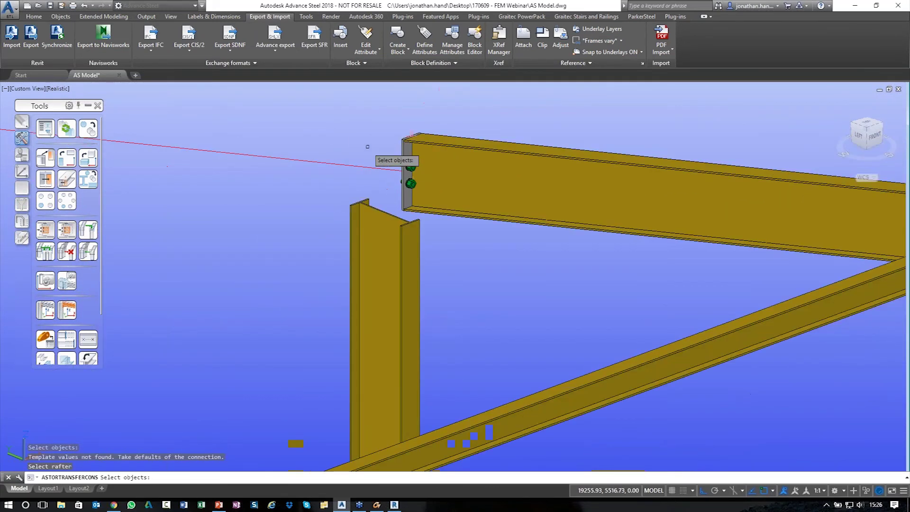
{"action": "key", "text": "Escape"}
Step: Erase the misplaced end plate joint from the rear rafter above the gable post
{"action": "left_click", "coordinate": [411, 180]}
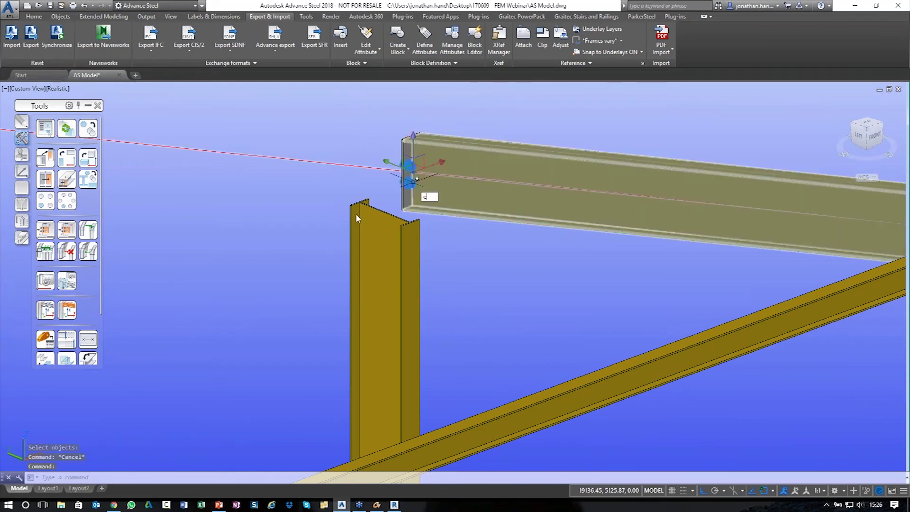
{"action": "key", "text": "Return"}
{"action": "scroll", "coordinate": [415, 180], "scroll_direction": "down", "scroll_amount": 2}
{"action": "left_click", "coordinate": [457, 102]}
{"action": "scroll", "coordinate": [381, 173], "scroll_direction": "down", "scroll_amount": 6}
{"action": "key", "text": "Escape"}
{"action": "key", "text": "Escape"}
{"action": "key", "text": "Escape"}
{"action": "key", "text": "Escape"}
Step: Add a single sided end plate from the connection vault between the rear frame's corner column and its eaves tie beam
{"action": "middle_click_drag", "start_coordinate": [311, 272], "coordinate": [443, 204]}
{"action": "middle_click_drag", "start_coordinate": [522, 279], "coordinate": [517, 282], "text": "shift"}
{"action": "middle_click_drag", "start_coordinate": [573, 287], "coordinate": [439, 286]}
{"action": "key", "text": "Escape"}
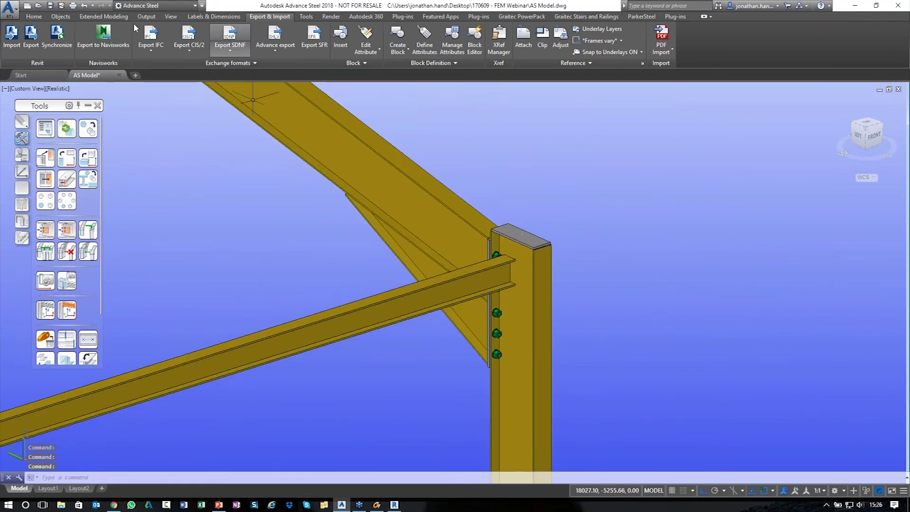
{"action": "left_click", "coordinate": [33, 16]}
{"action": "left_click", "coordinate": [274, 41]}
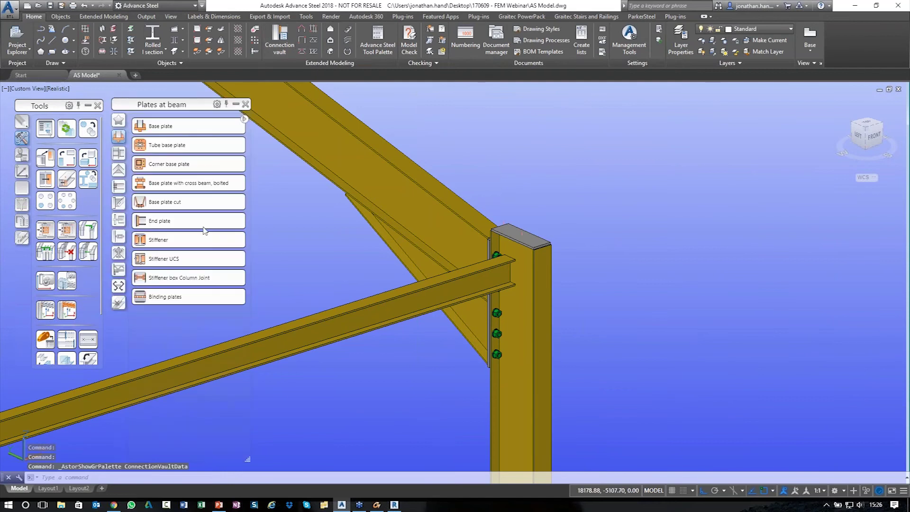
{"action": "left_click", "coordinate": [118, 187]}
{"action": "left_click", "coordinate": [184, 201]}
{"action": "left_click", "coordinate": [516, 341]}
{"action": "right_click", "coordinate": [466, 387]}
{"action": "left_click", "coordinate": [409, 316]}
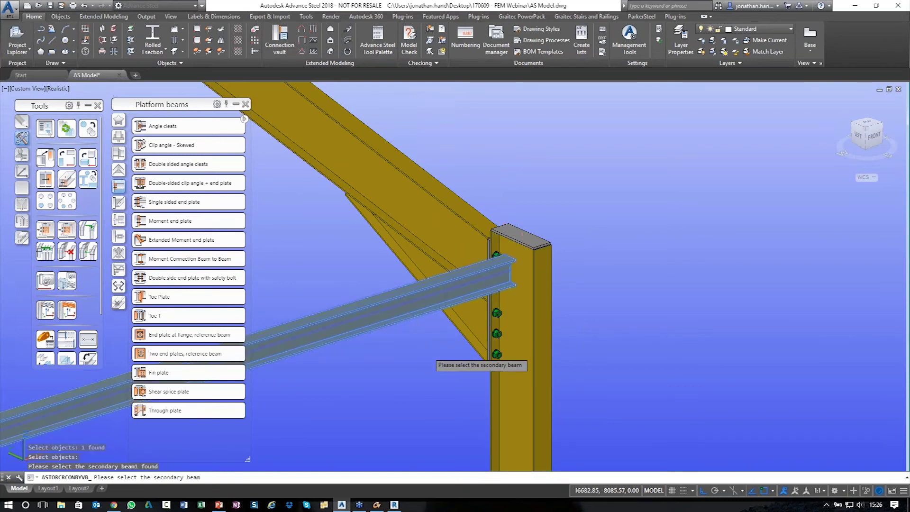
{"action": "right_click", "coordinate": [426, 355]}
{"action": "scroll", "coordinate": [568, 170], "scroll_direction": "down", "scroll_amount": 5}
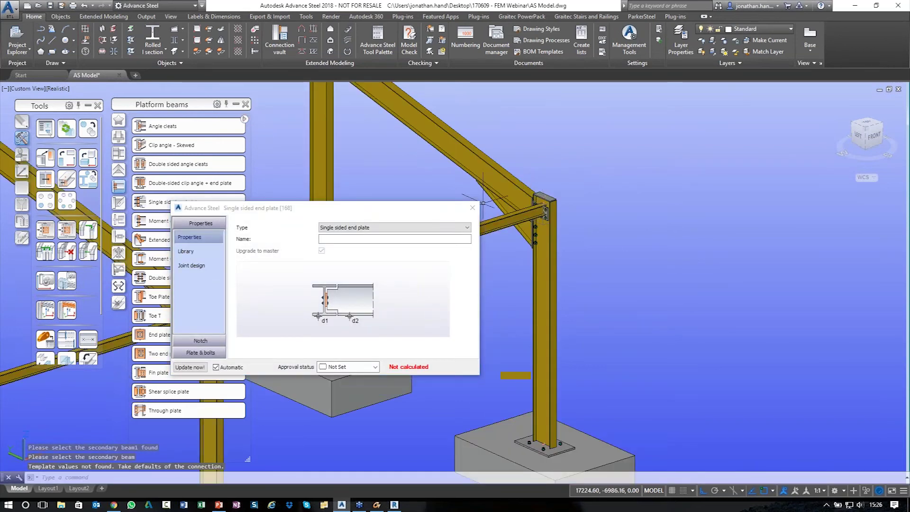
{"action": "left_click", "coordinate": [472, 207]}
Step: Add a single sided end plate joining the eaves tie beam to the rear frame's opposite corner column
{"action": "left_click", "coordinate": [170, 202]}
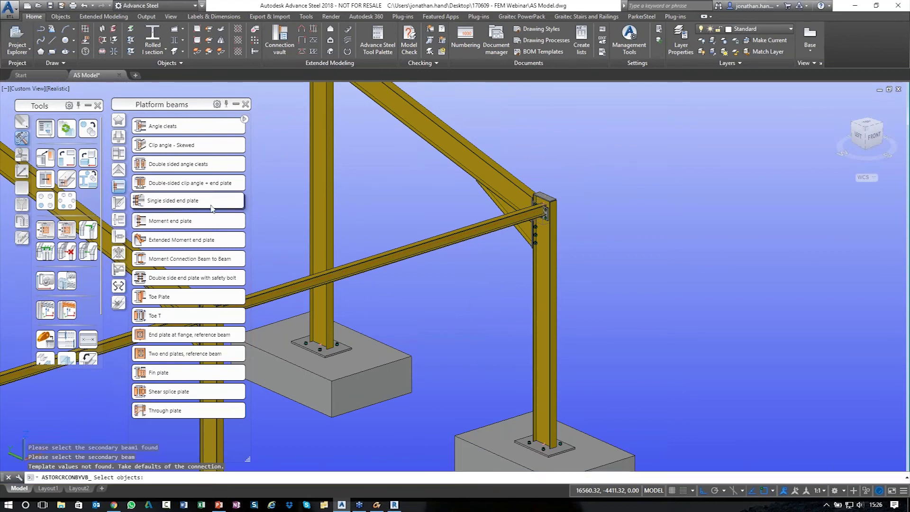
{"action": "scroll", "coordinate": [384, 156], "scroll_direction": "up", "scroll_amount": 3}
{"action": "scroll", "coordinate": [512, 243], "scroll_direction": "down", "scroll_amount": 3}
{"action": "scroll", "coordinate": [512, 243], "scroll_direction": "up", "scroll_amount": 3}
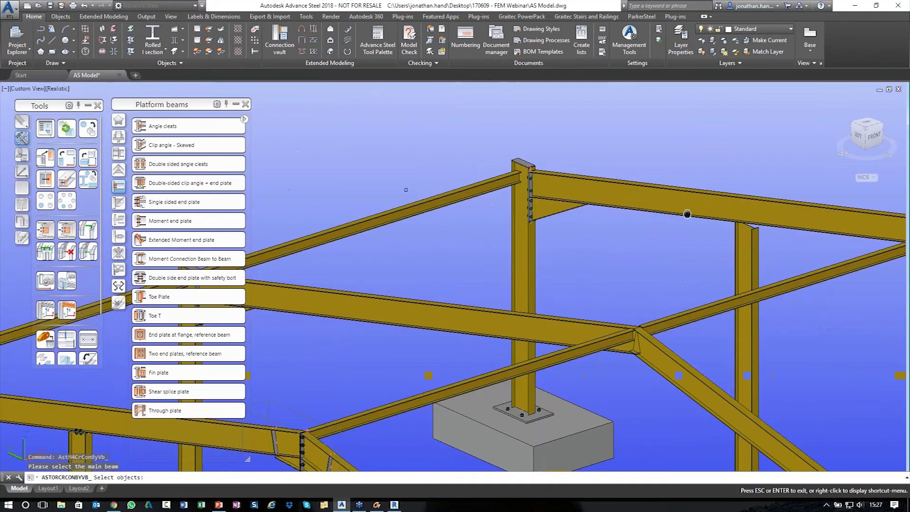
{"action": "left_click", "coordinate": [519, 237]}
{"action": "left_click", "coordinate": [478, 192]}
{"action": "key", "text": "Return"}
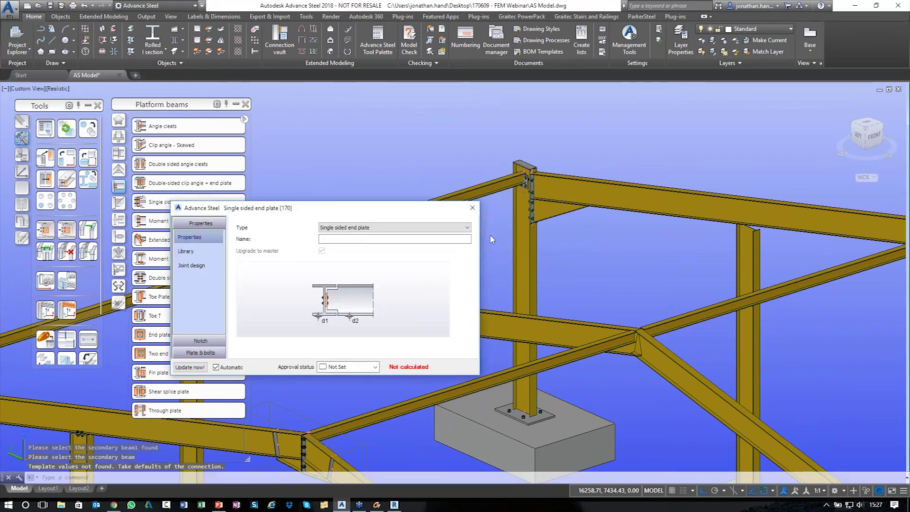
{"action": "left_click", "coordinate": [472, 207]}
Step: Add a double side end plate with safety bolt connecting both eaves tie beams to the middle frame's column
{"action": "scroll", "coordinate": [521, 261], "scroll_direction": "down", "scroll_amount": 3}
{"action": "key", "text": "Return"}
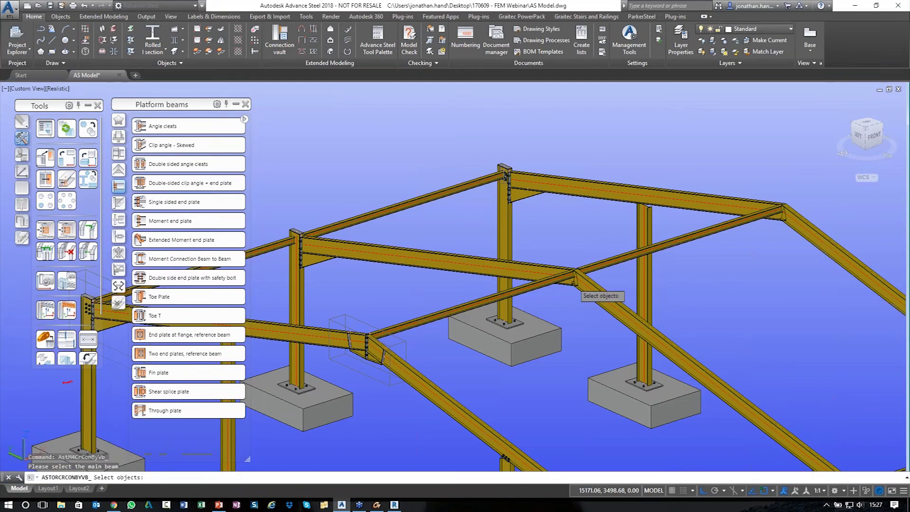
{"action": "scroll", "coordinate": [574, 282], "scroll_direction": "up", "scroll_amount": 5}
{"action": "left_click", "coordinate": [419, 304]}
{"action": "key", "text": "Return"}
{"action": "left_click", "coordinate": [395, 216]}
{"action": "key", "text": "Return"}
{"action": "left_click", "coordinate": [511, 178]}
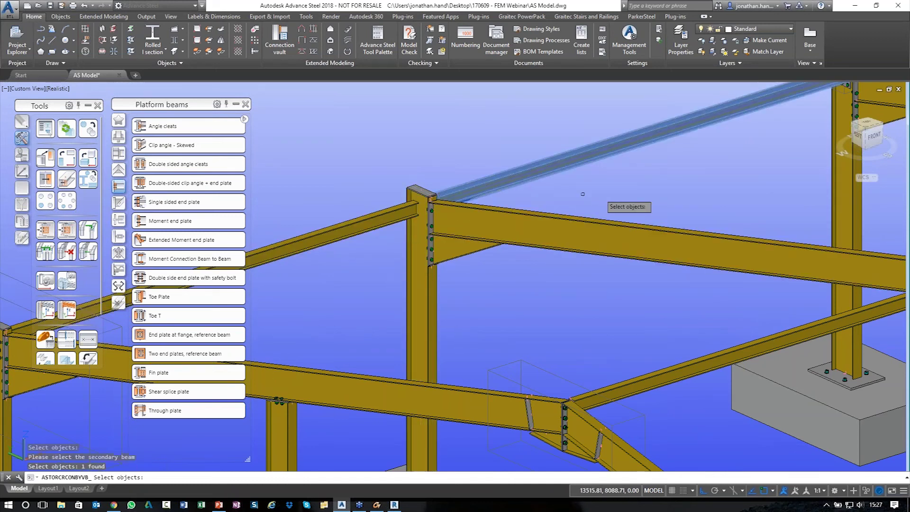
{"action": "key", "text": "Return"}
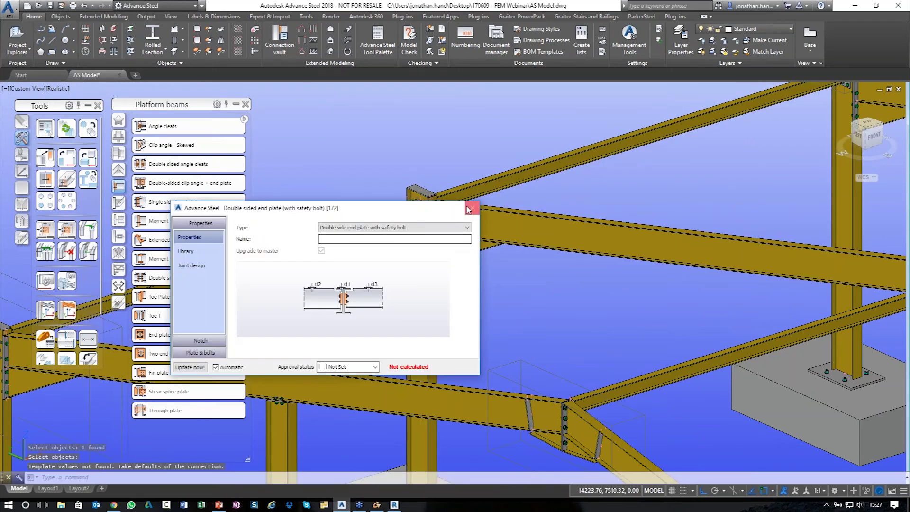
{"action": "left_click", "coordinate": [471, 208]}
Step: Add a double side end plate with safety bolt at the middle frame's opposite column and close the connection vault
{"action": "left_click", "coordinate": [193, 277]}
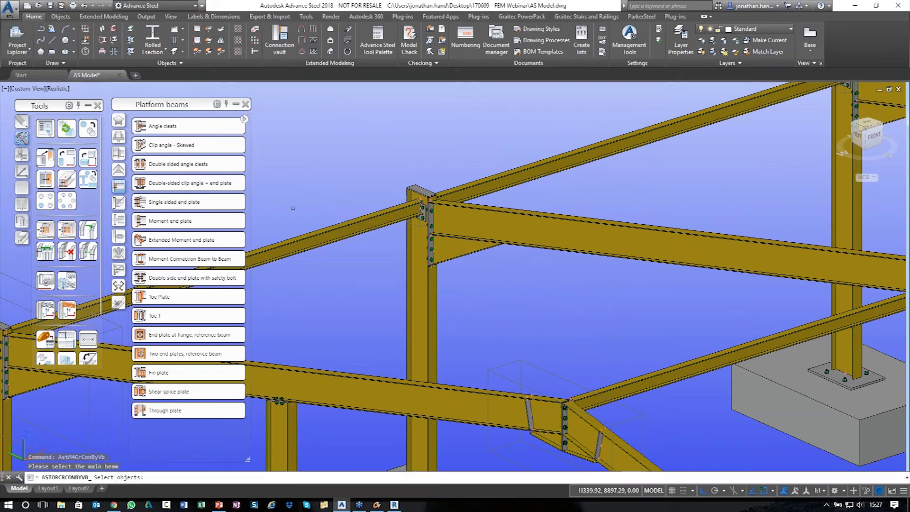
{"action": "scroll", "coordinate": [333, 209], "scroll_direction": "down", "scroll_amount": 10}
{"action": "scroll", "coordinate": [502, 318], "scroll_direction": "up", "scroll_amount": 12}
{"action": "left_click", "coordinate": [483, 308]}
{"action": "key", "text": "Return"}
{"action": "left_click", "coordinate": [505, 211]}
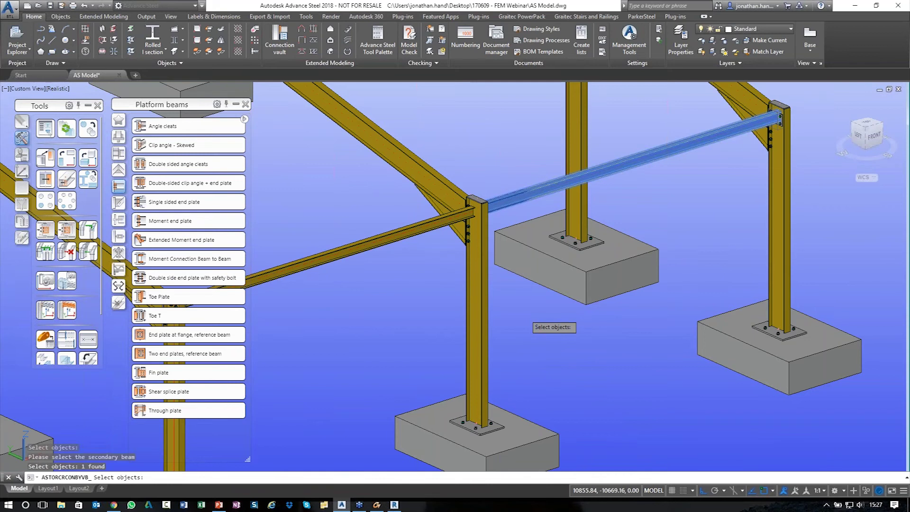
{"action": "key", "text": "Return"}
{"action": "left_click", "coordinate": [472, 208]}
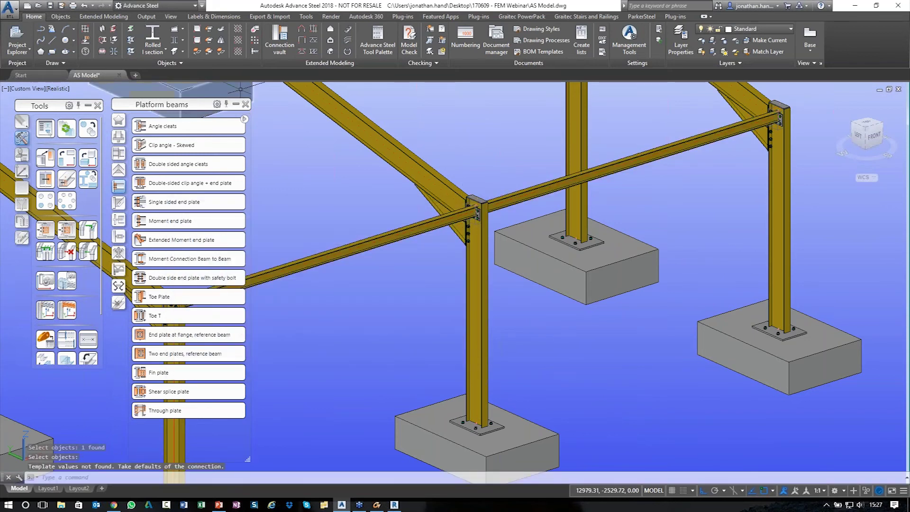
{"action": "left_click", "coordinate": [245, 105]}
Step: Save the drawing and run numbering with single parts starting at 1000 and assemblies starting at 1
{"action": "scroll", "coordinate": [353, 203], "scroll_direction": "down", "scroll_amount": 6}
{"action": "middle_click_drag", "start_coordinate": [346, 200], "coordinate": [535, 232]}
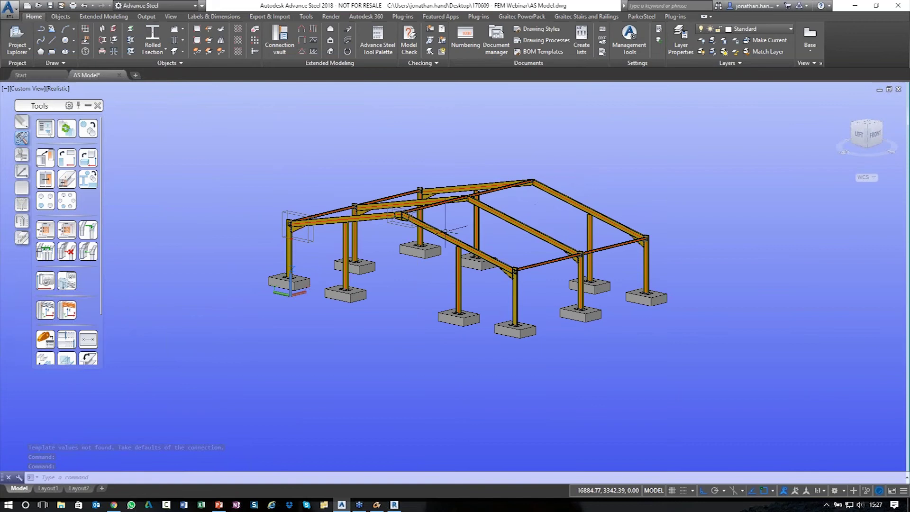
{"action": "scroll", "coordinate": [407, 229], "scroll_direction": "up", "scroll_amount": 4}
{"action": "middle_click_drag", "start_coordinate": [436, 264], "coordinate": [396, 297]}
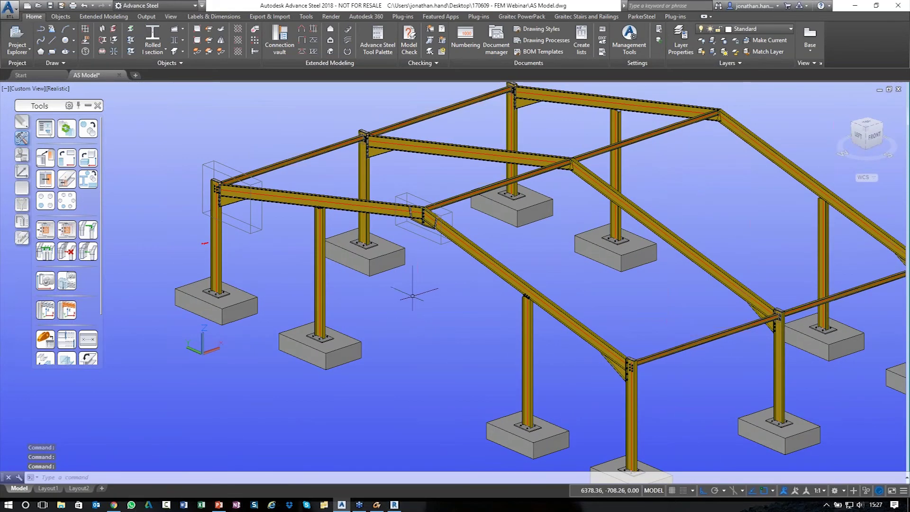
{"action": "scroll", "coordinate": [395, 298], "scroll_direction": "down", "scroll_amount": 4}
{"action": "middle_click_drag", "start_coordinate": [401, 301], "coordinate": [429, 284], "text": "shift"}
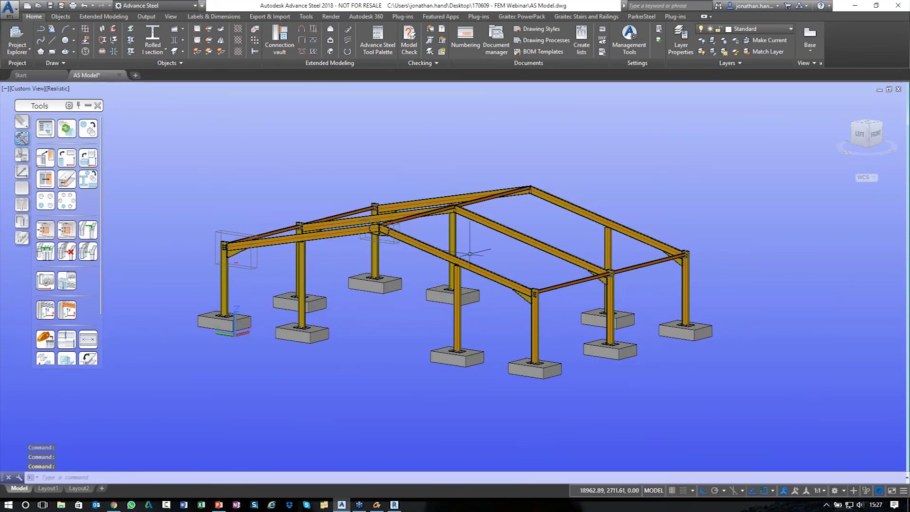
{"action": "middle_click_drag", "start_coordinate": [529, 256], "coordinate": [149, 90], "text": "shift"}
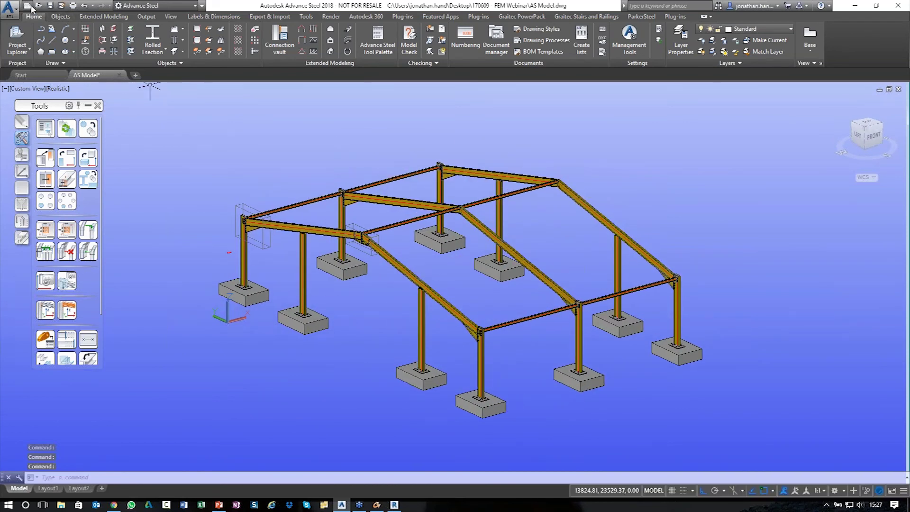
{"action": "left_click", "coordinate": [50, 6]}
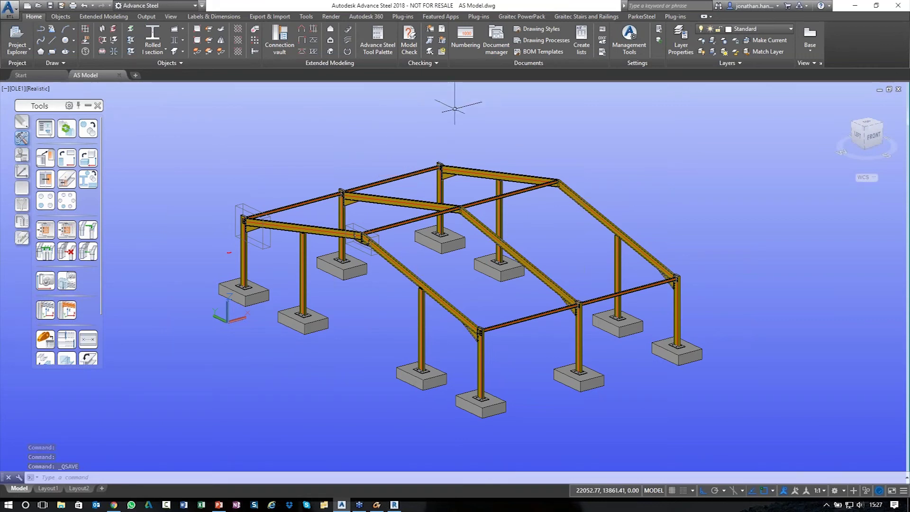
{"action": "left_click", "coordinate": [465, 38]}
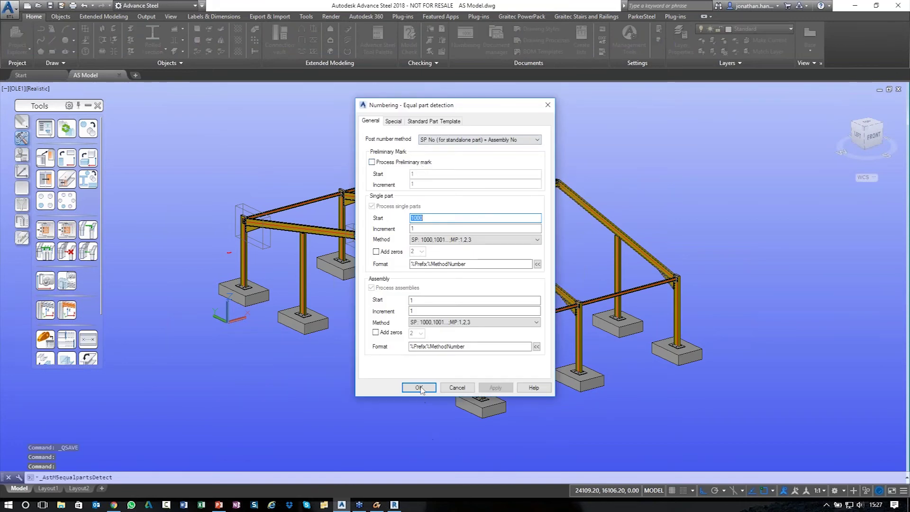
{"action": "left_click", "coordinate": [420, 388]}
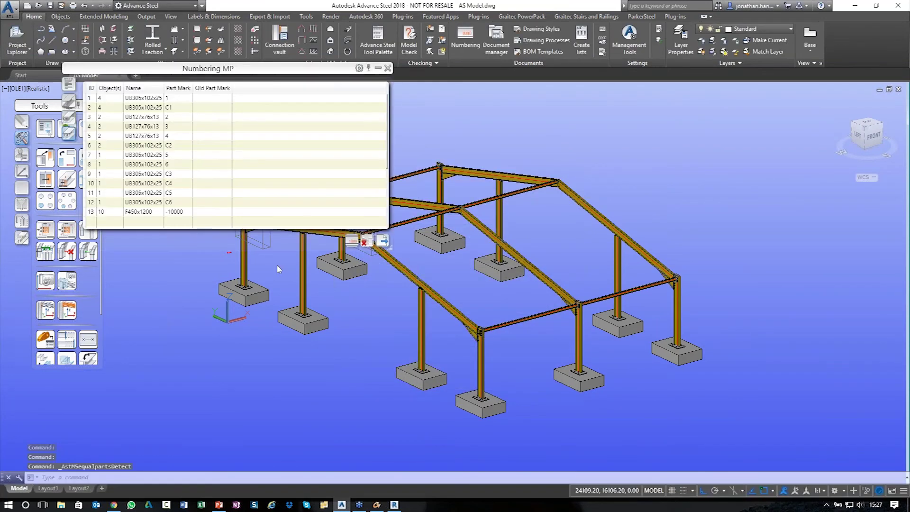
Step: Close the numbering results, export the model over the existing AS out.smlx file and save the drawing
{"action": "left_click", "coordinate": [387, 68]}
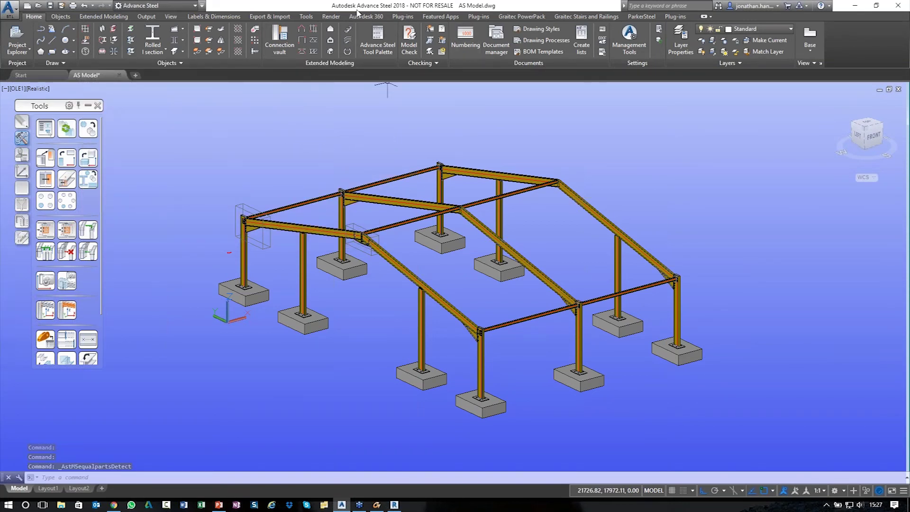
{"action": "left_click", "coordinate": [278, 19]}
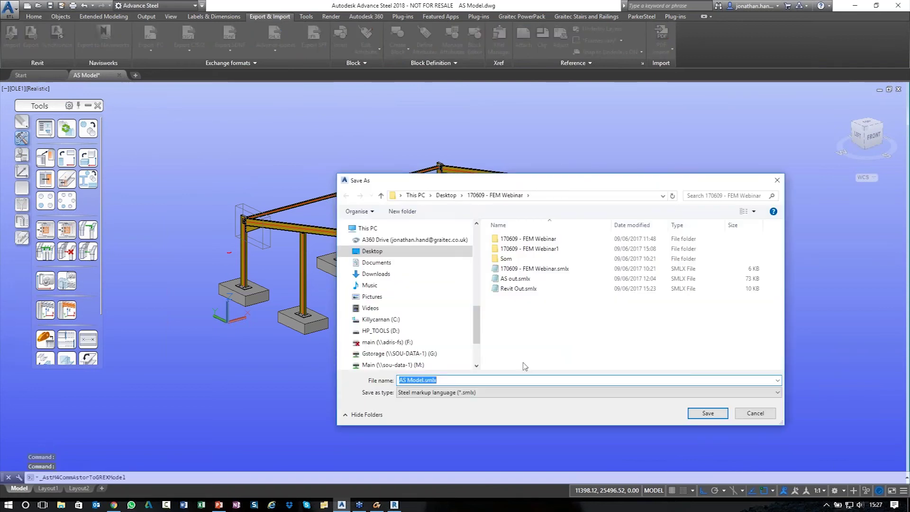
{"action": "left_click", "coordinate": [505, 280]}
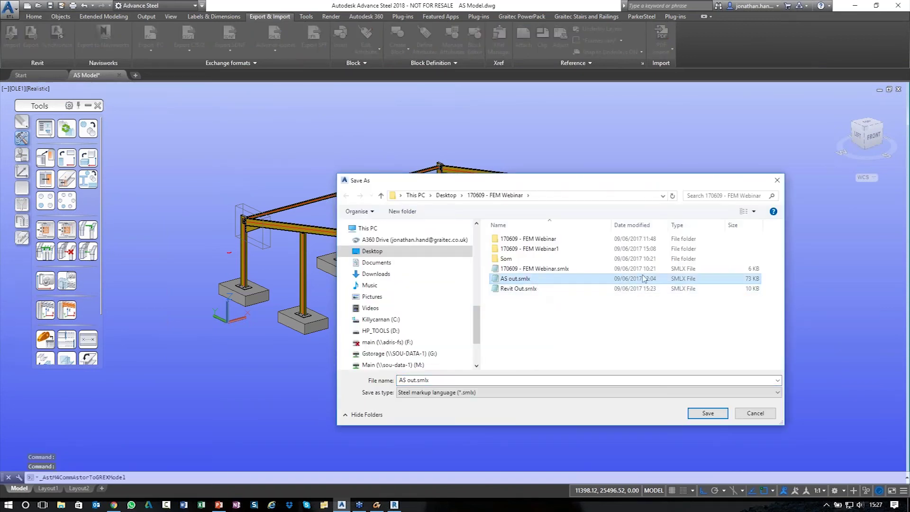
{"action": "left_click", "coordinate": [708, 413]}
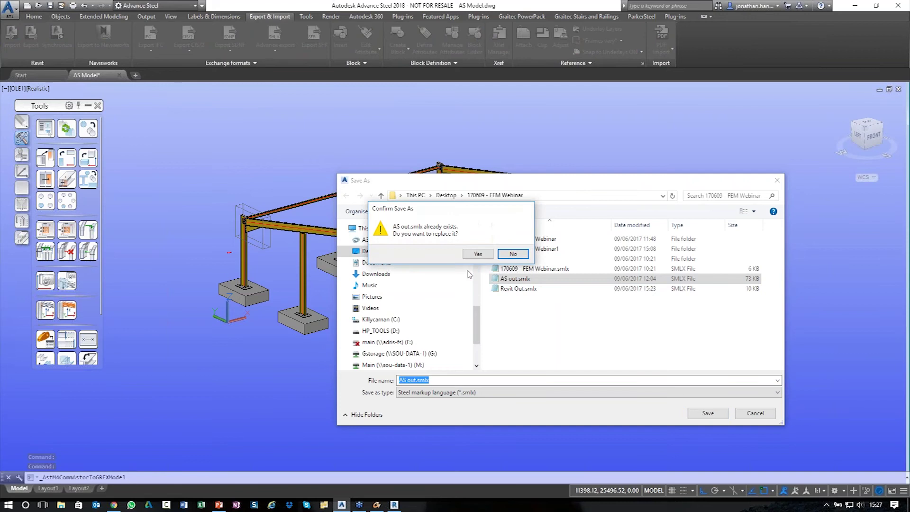
{"action": "left_click", "coordinate": [478, 253]}
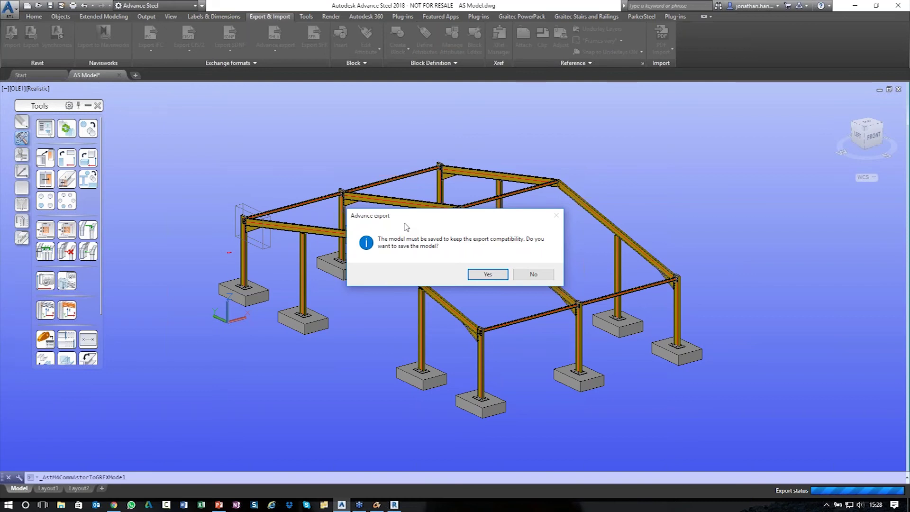
{"action": "left_click", "coordinate": [485, 274]}
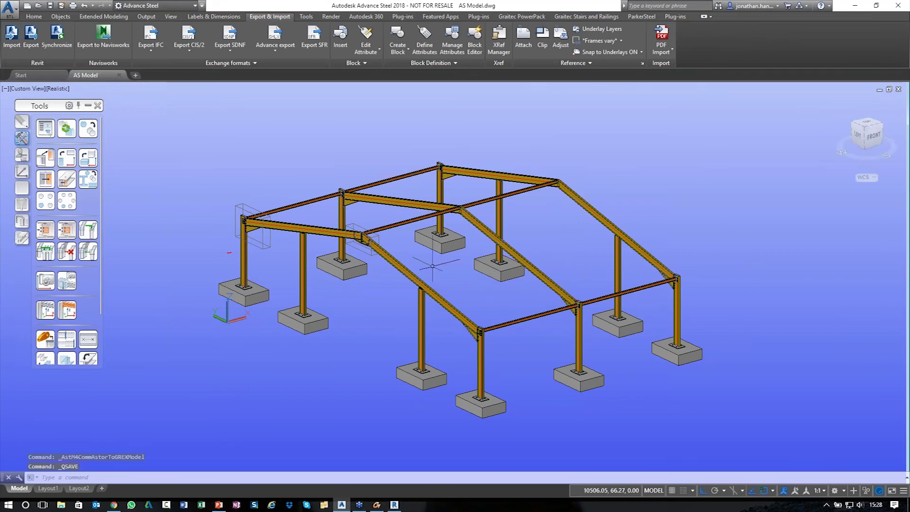
Step: Switch to Revit, close the bolted knee of frame parameters and deselect the connection
{"action": "left_click", "coordinate": [394, 505]}
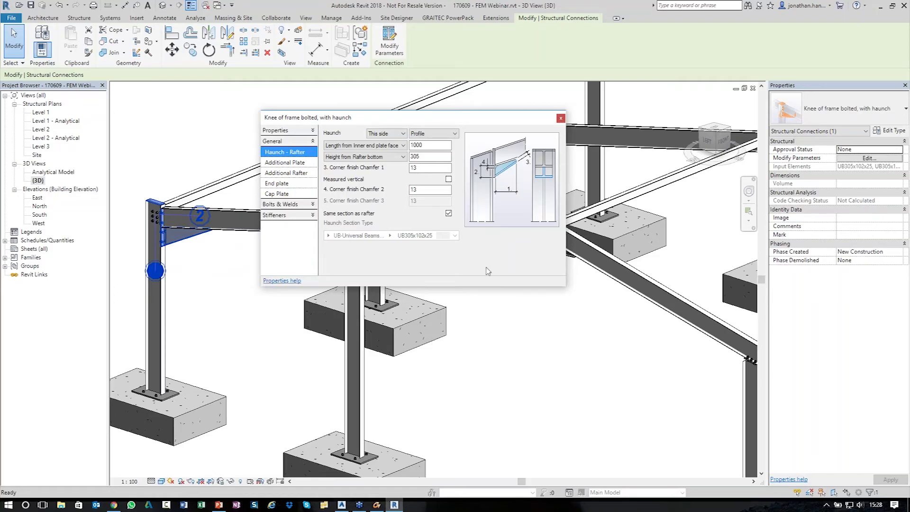
{"action": "left_click", "coordinate": [560, 119]}
{"action": "scroll", "coordinate": [467, 311], "scroll_direction": "down", "scroll_amount": 5}
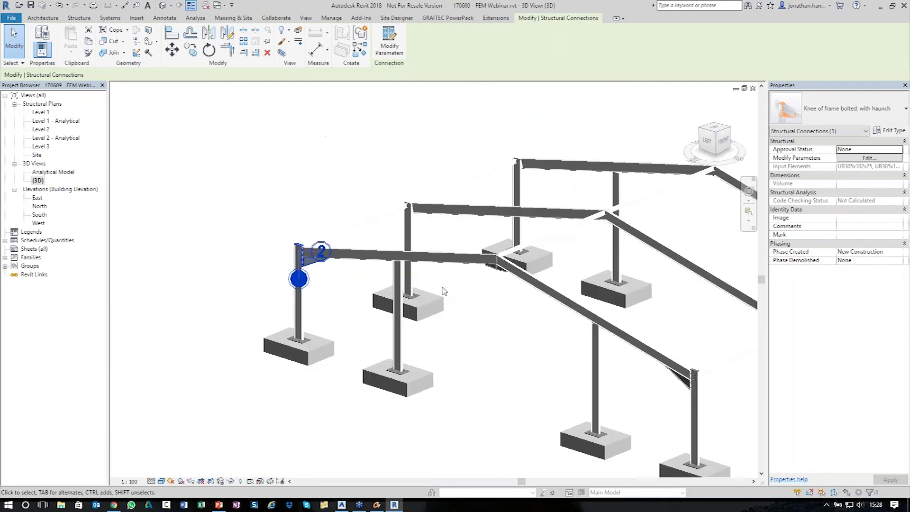
{"action": "left_click", "coordinate": [467, 311]}
{"action": "middle_click_drag", "start_coordinate": [467, 311], "coordinate": [510, 323]}
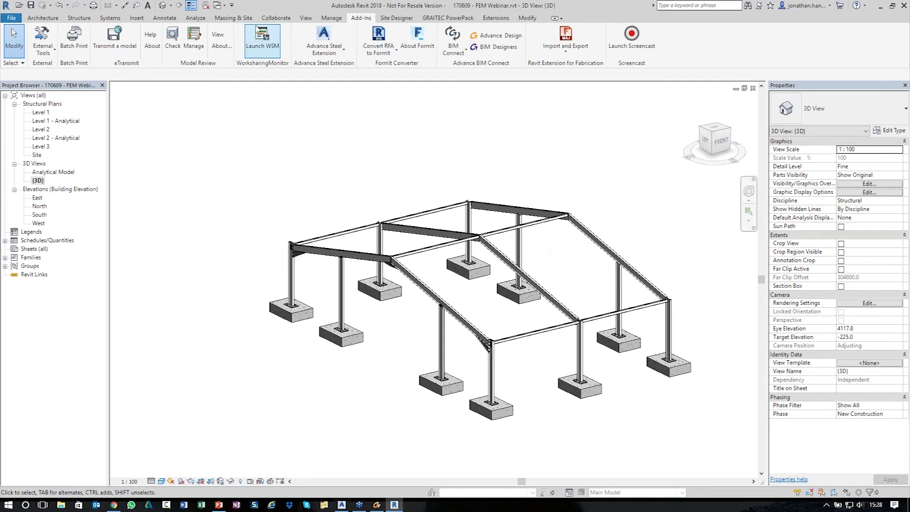
Step: Check the Advance Steel Extension settings for importing structural elements and accept them
{"action": "left_click", "coordinate": [324, 50]}
{"action": "left_click", "coordinate": [327, 126]}
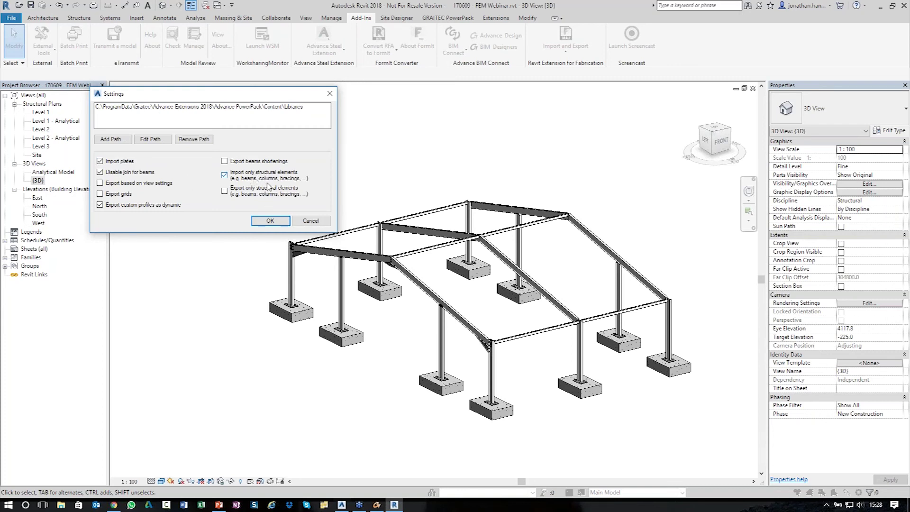
{"action": "left_click", "coordinate": [260, 220]}
Step: Start the Advance Steel Extension synchronization and load AS out.smlx for comparison with the Revit model
{"action": "left_click", "coordinate": [326, 48]}
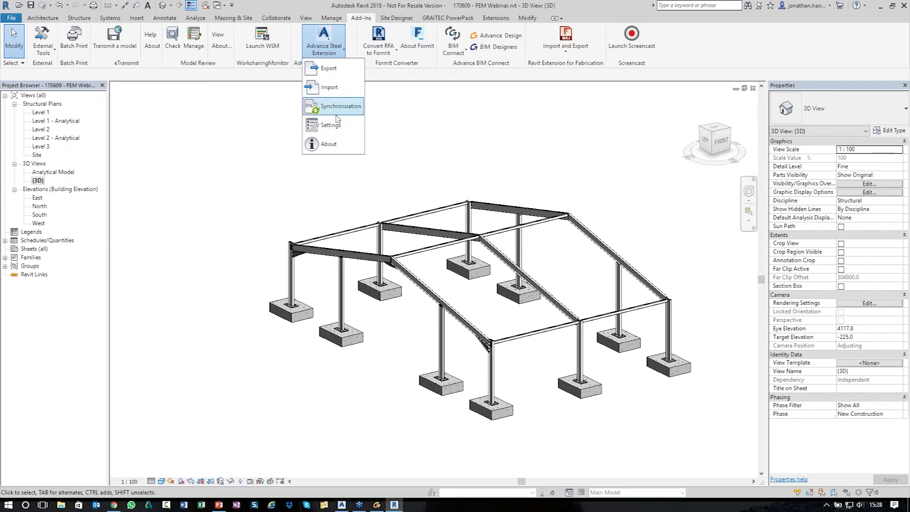
{"action": "left_click", "coordinate": [334, 108]}
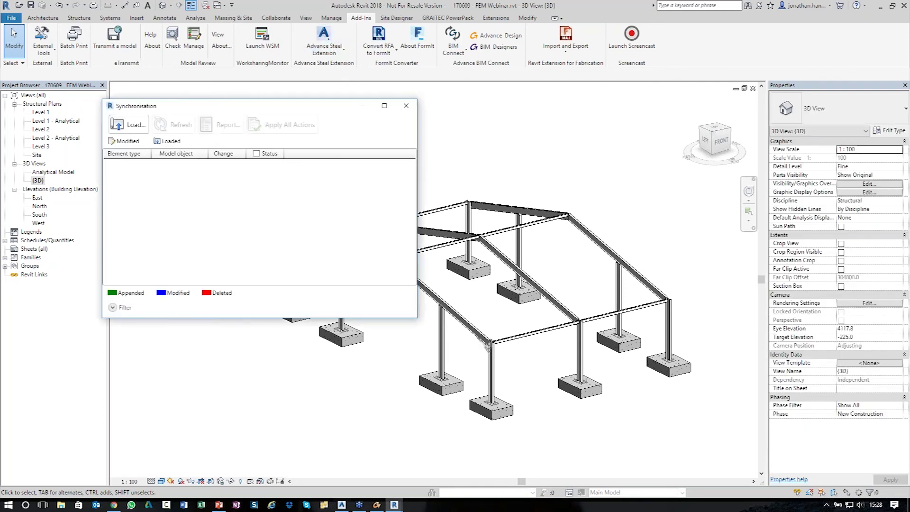
{"action": "left_click", "coordinate": [127, 130]}
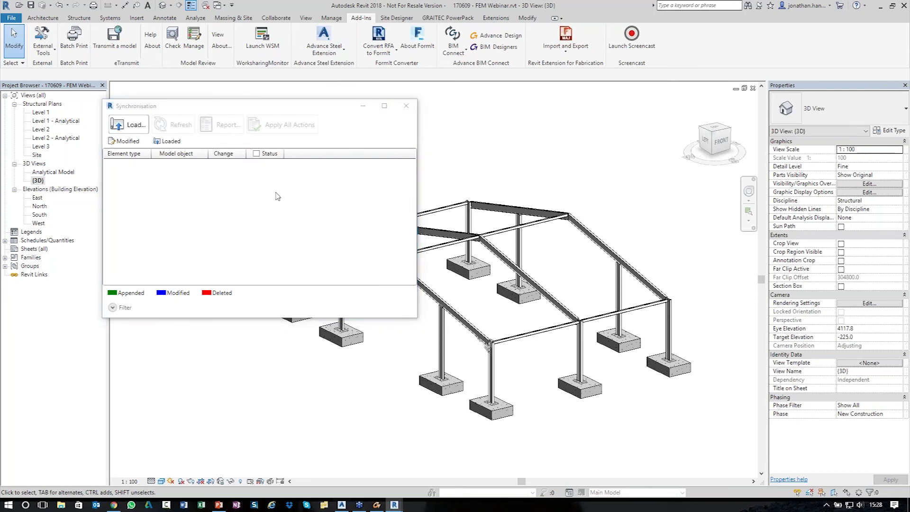
{"action": "left_click", "coordinate": [293, 219]}
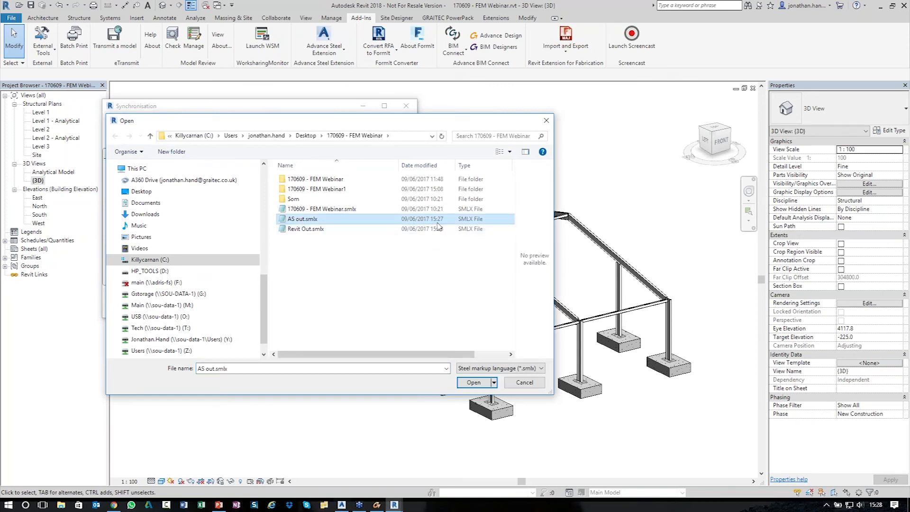
{"action": "left_click", "coordinate": [479, 382]}
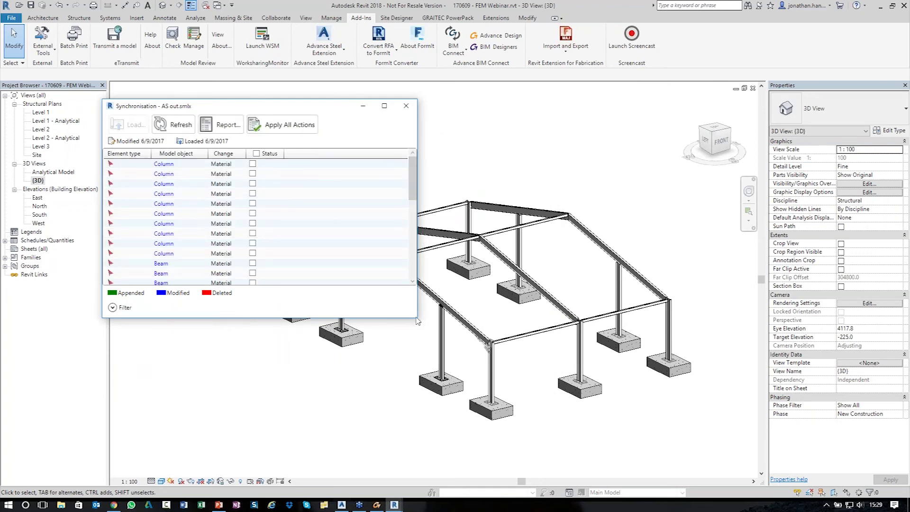
Step: Review the listed column, beam and connection changes, apply them all to the Revit model and close the synchronization
{"action": "mouse_move", "coordinate": [413, 196]}
{"action": "left_mouse_down"}
{"action": "mouse_move", "coordinate": [411, 279]}
{"action": "mouse_move", "coordinate": [417, 191]}
{"action": "mouse_move", "coordinate": [416, 207]}
{"action": "left_mouse_up"}
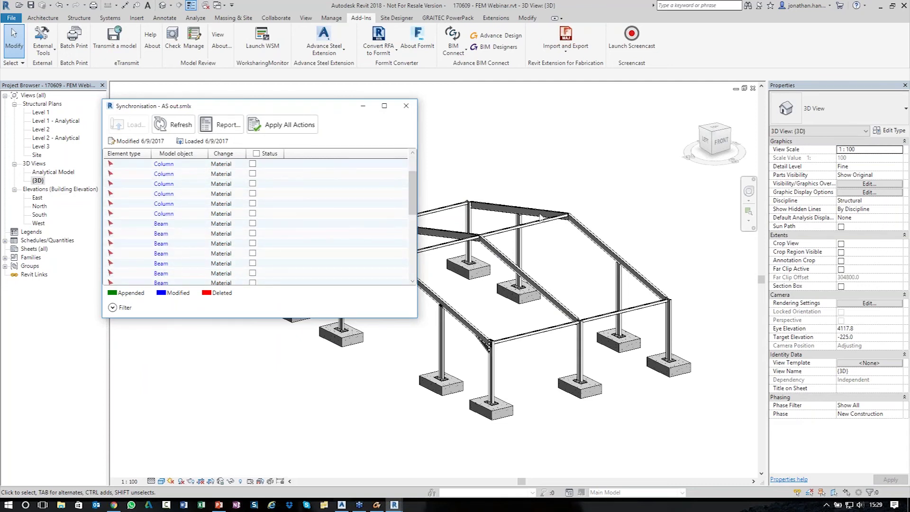
{"action": "left_click_drag", "start_coordinate": [412, 188], "coordinate": [424, 253]}
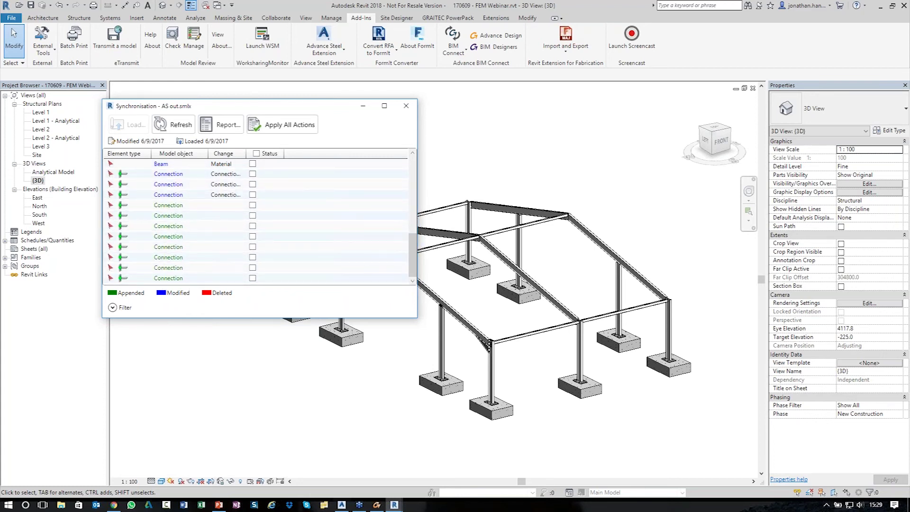
{"action": "left_click", "coordinate": [256, 153]}
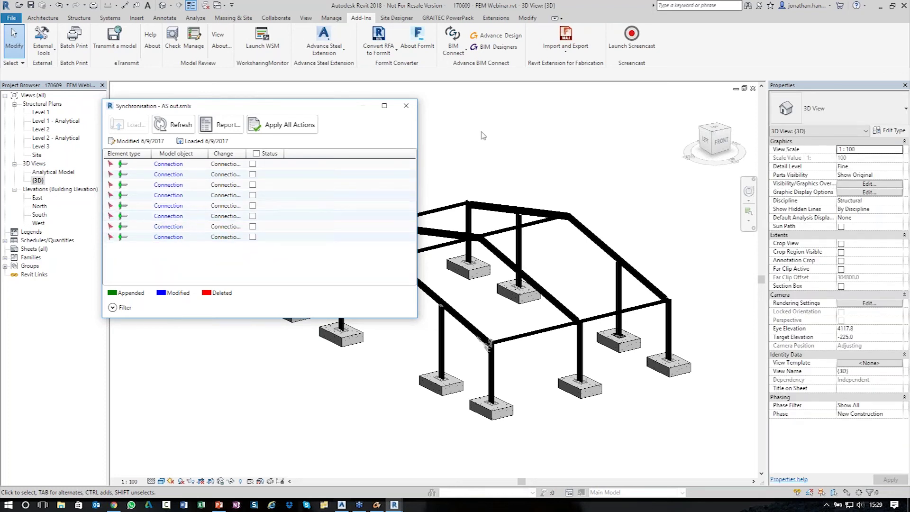
{"action": "left_click", "coordinate": [406, 106]}
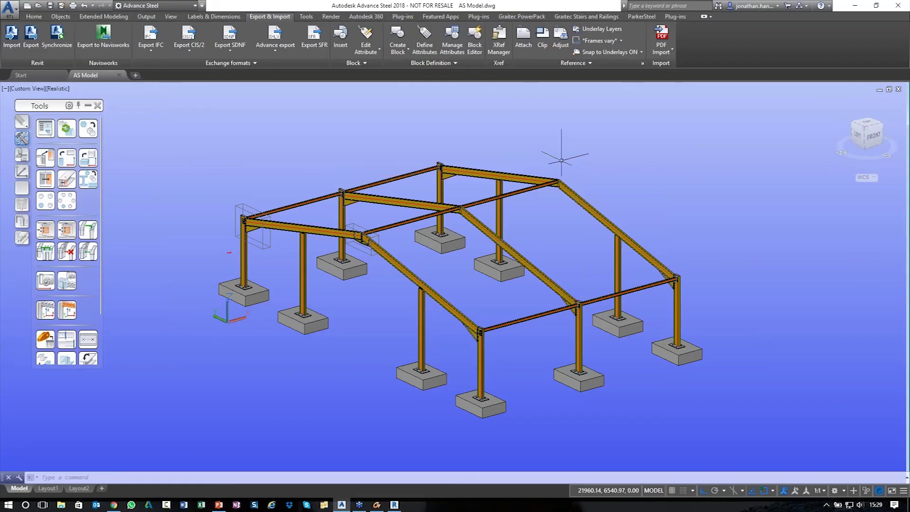
Step: Return to Revit and inspect the synchronized frame in the 3D view
{"action": "left_click", "coordinate": [394, 505]}
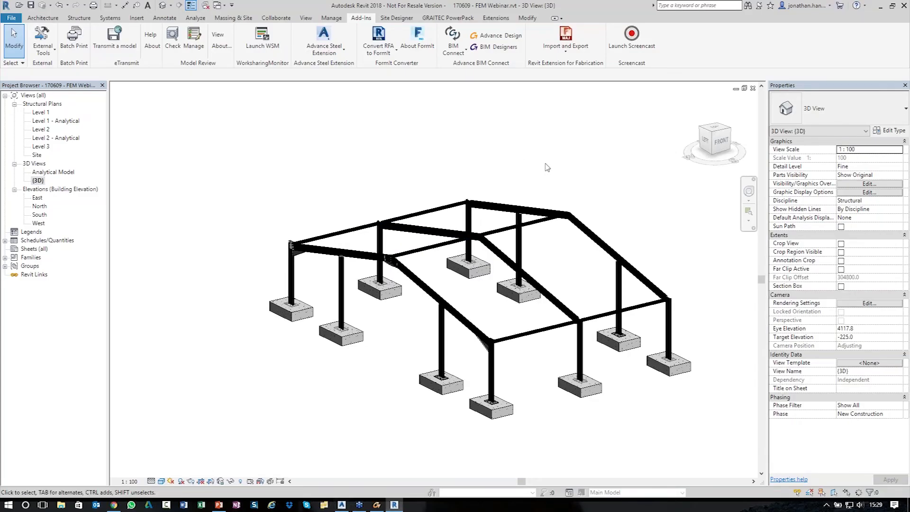
{"action": "middle_click_drag", "start_coordinate": [510, 261], "coordinate": [465, 234]}
{"action": "scroll", "coordinate": [434, 286], "scroll_direction": "up", "scroll_amount": 3}
{"action": "scroll", "coordinate": [455, 295], "scroll_direction": "down", "scroll_amount": 4}
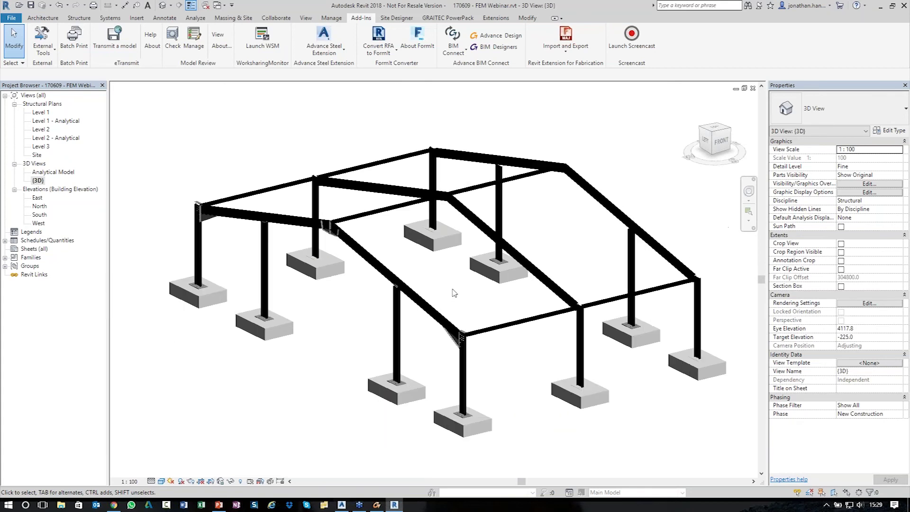
{"action": "scroll", "coordinate": [441, 289], "scroll_direction": "up", "scroll_amount": 2}
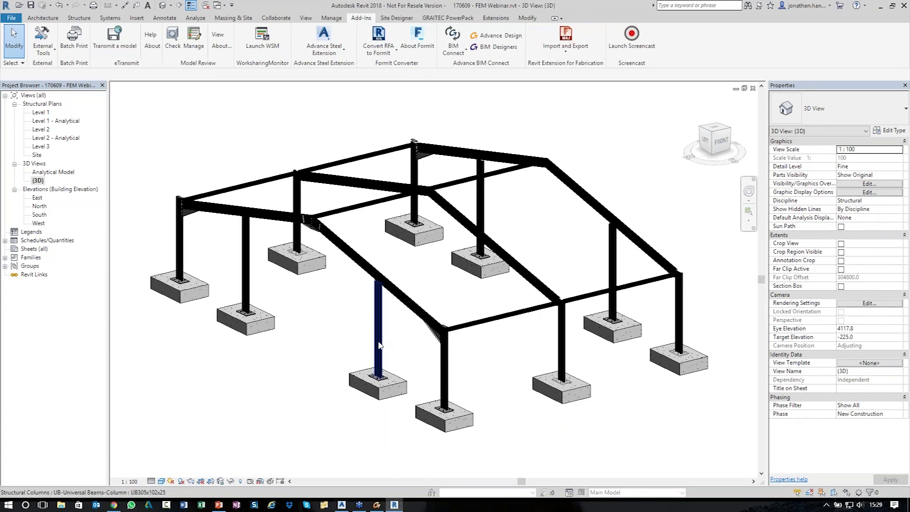
Step: Select all matching UB305x102x25 columns and override their category's surface pattern in the view with a green solid fill
{"action": "left_click", "coordinate": [379, 344]}
{"action": "right_click", "coordinate": [344, 314]}
{"action": "mouse_move", "coordinate": [408, 205]}
{"action": "left_click", "coordinate": [516, 214]}
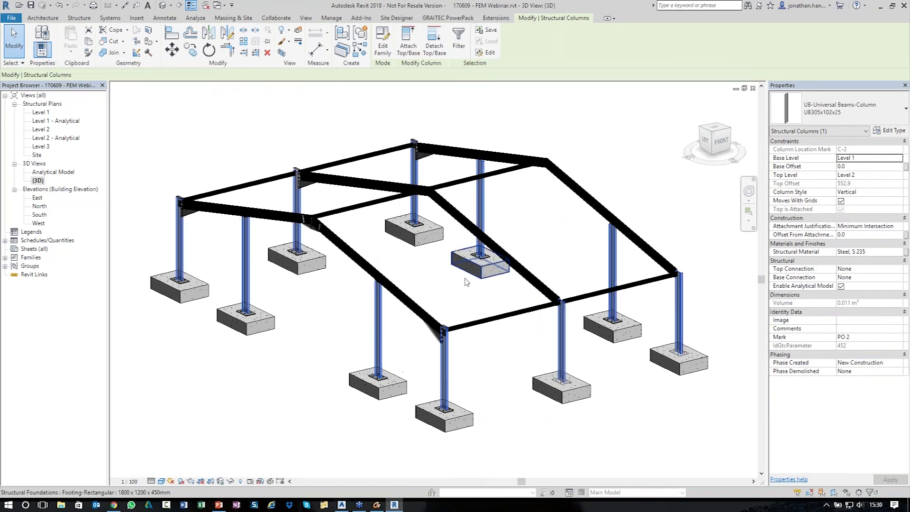
{"action": "right_click", "coordinate": [327, 303]}
{"action": "mouse_move", "coordinate": [385, 147]}
{"action": "left_click", "coordinate": [459, 158]}
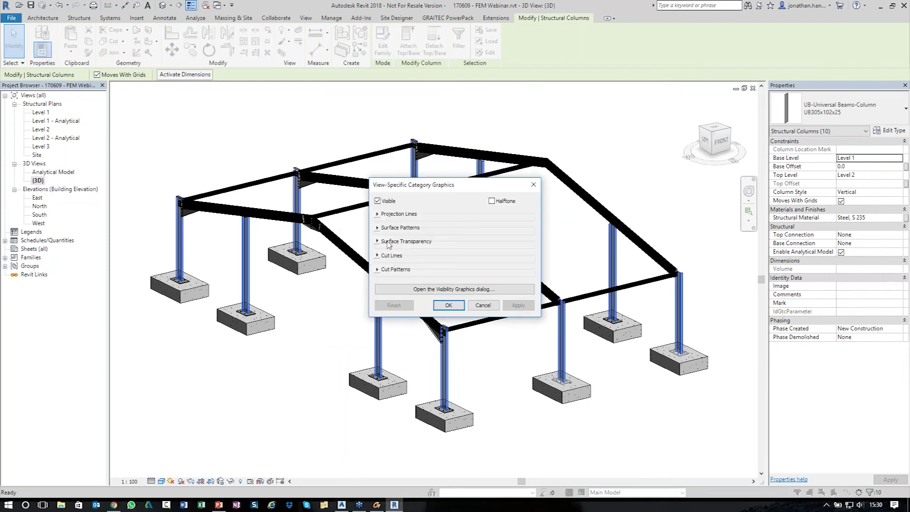
{"action": "left_click", "coordinate": [379, 229]}
{"action": "left_click", "coordinate": [476, 253]}
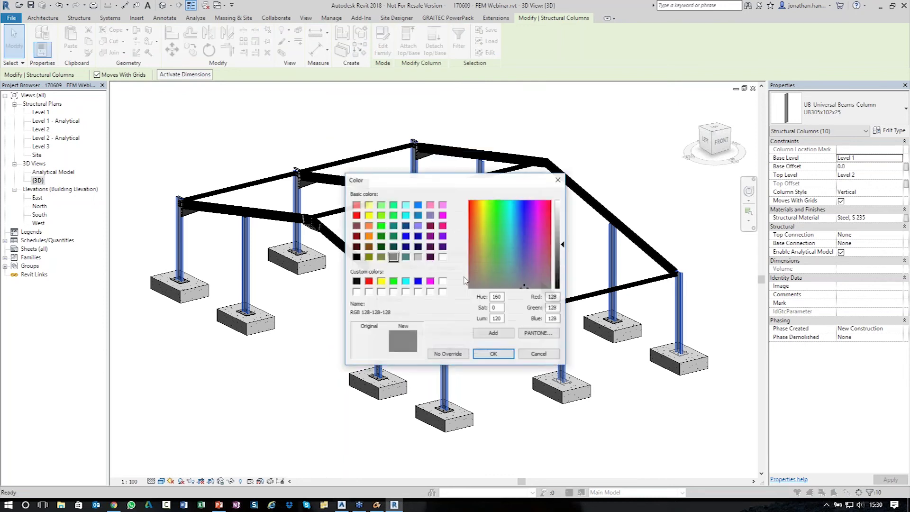
{"action": "left_click", "coordinate": [393, 281]}
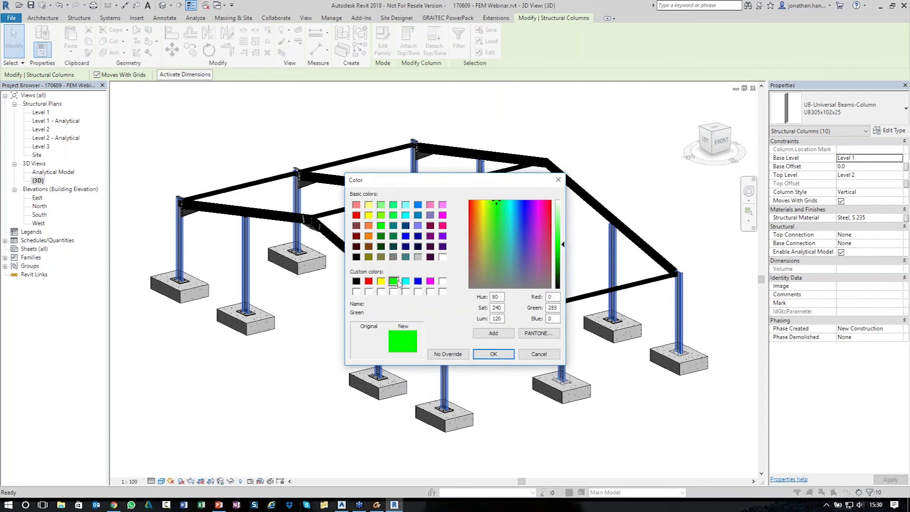
{"action": "left_click", "coordinate": [493, 353]}
{"action": "left_click", "coordinate": [512, 268]}
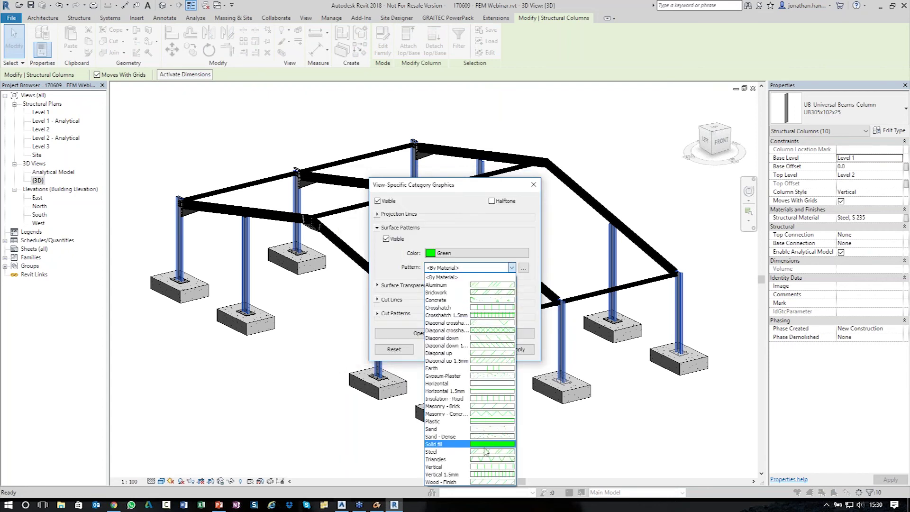
{"action": "left_click", "coordinate": [488, 445]}
Step: Set the structural columns' surface transparency to 20 and apply the category override
{"action": "left_click", "coordinate": [381, 288]}
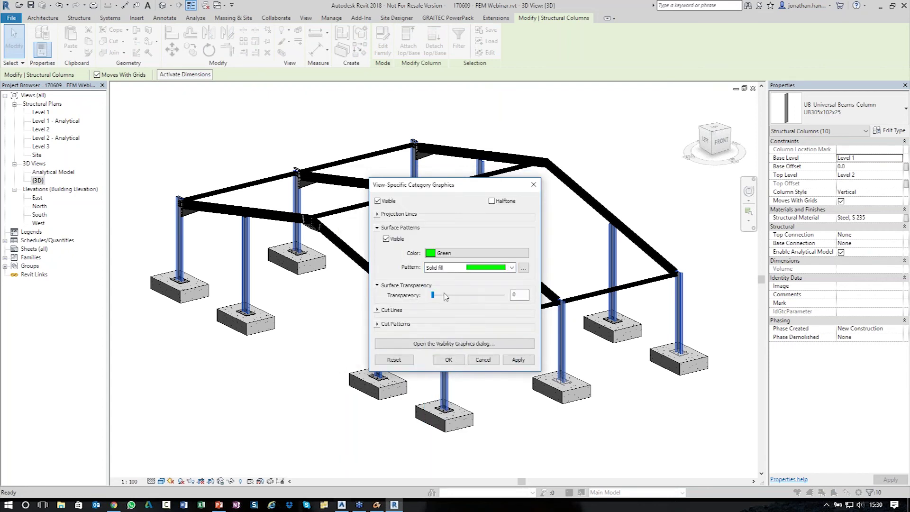
{"action": "left_click", "coordinate": [517, 361]}
{"action": "left_click", "coordinate": [448, 360]}
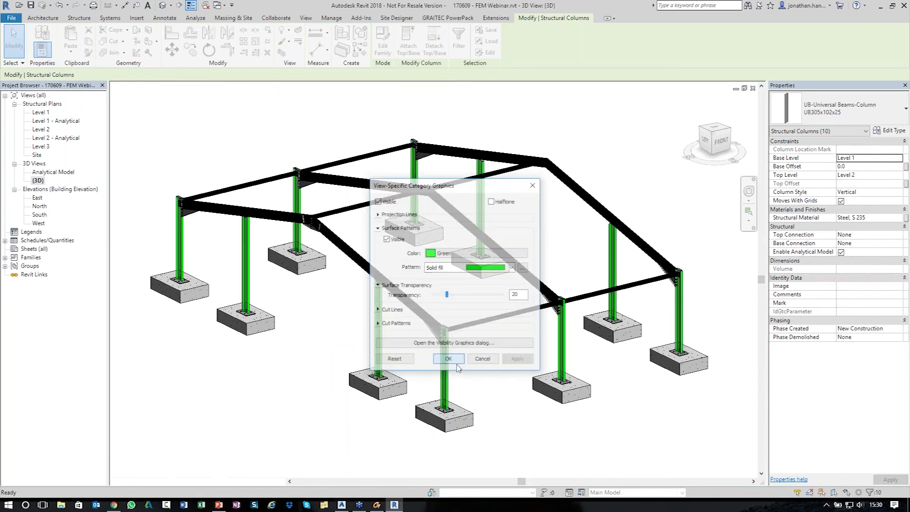
Step: Select all matching UB305x102x25 rafters and open the graphics override by category for them in the view
{"action": "left_click", "coordinate": [360, 262]}
{"action": "right_click", "coordinate": [359, 265]}
{"action": "mouse_move", "coordinate": [412, 157]}
{"action": "left_click", "coordinate": [538, 168]}
{"action": "right_click", "coordinate": [452, 113]}
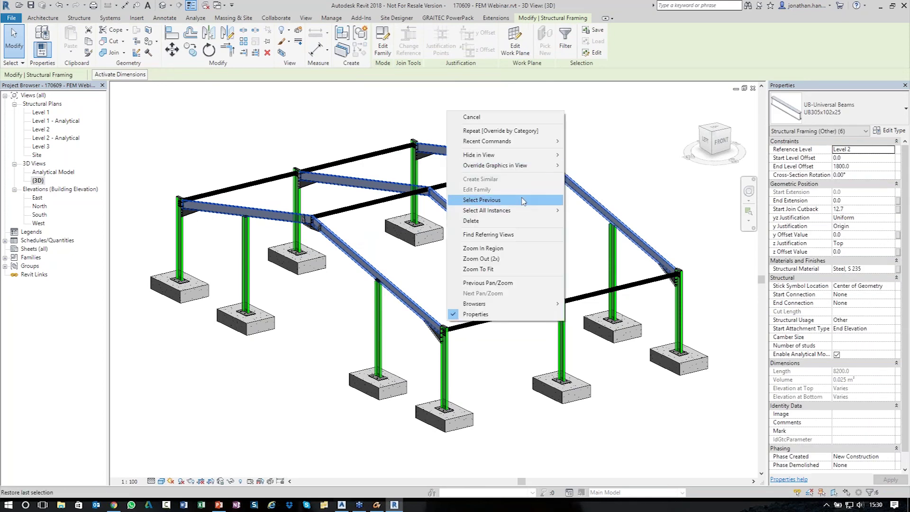
{"action": "mouse_move", "coordinate": [524, 164]}
{"action": "left_click", "coordinate": [589, 166]}
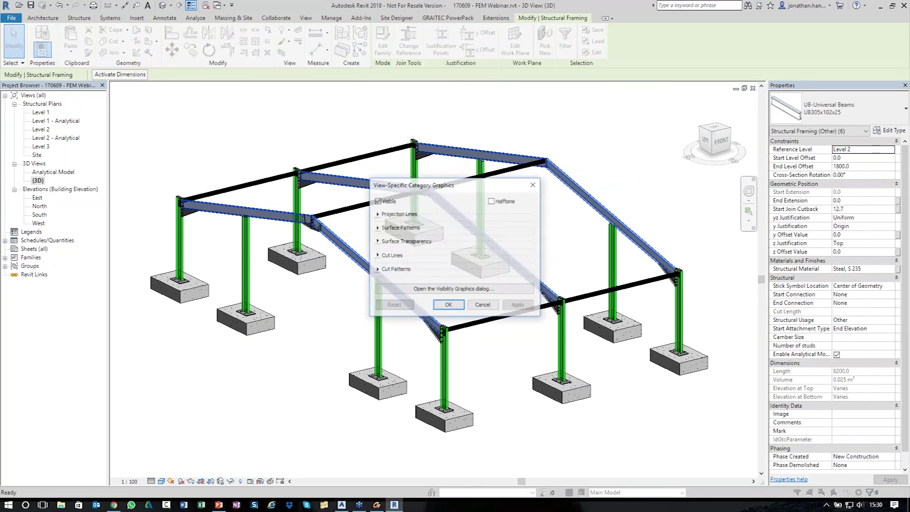
Step: Override the structural framing category's surface pattern with a blue solid fill, set its surface transparency to 20 and apply the override
{"action": "left_click", "coordinate": [378, 227]}
{"action": "left_click", "coordinate": [472, 251]}
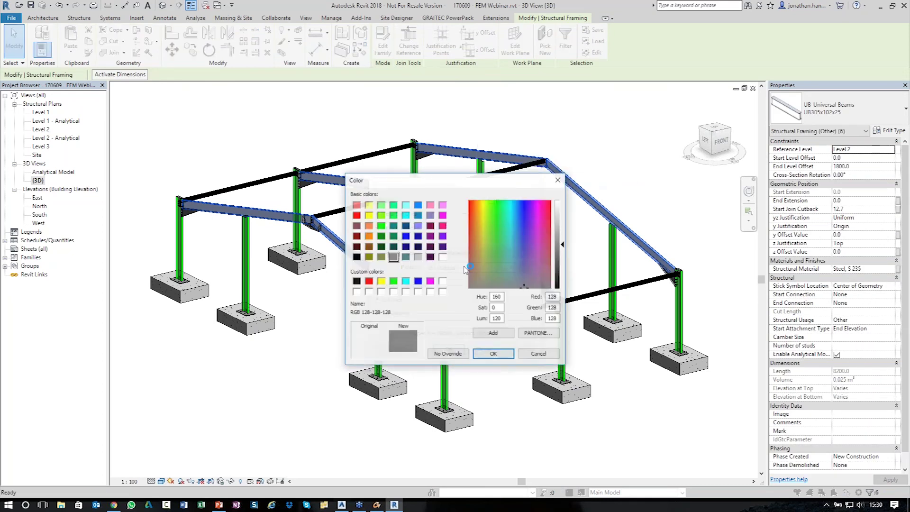
{"action": "left_click", "coordinate": [417, 281]}
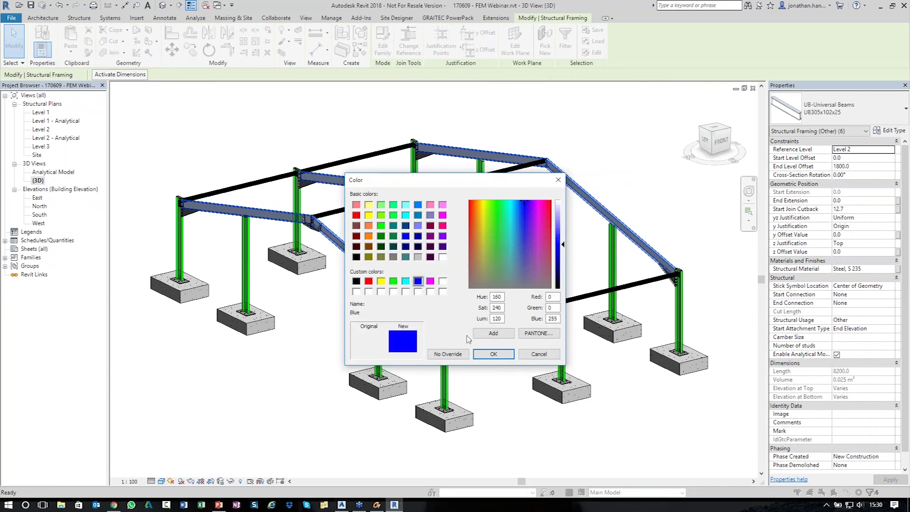
{"action": "left_click", "coordinate": [493, 355]}
{"action": "left_click", "coordinate": [510, 269]}
{"action": "left_click", "coordinate": [476, 446]}
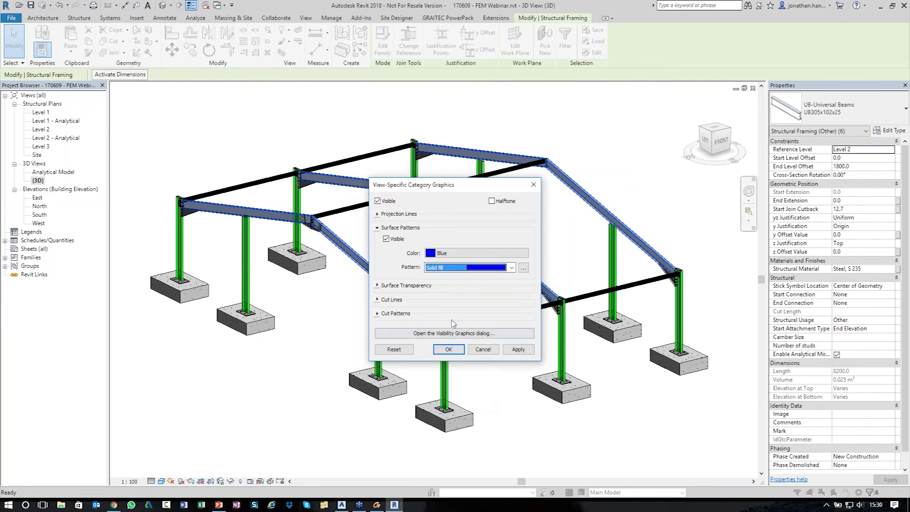
{"action": "left_click", "coordinate": [378, 286]}
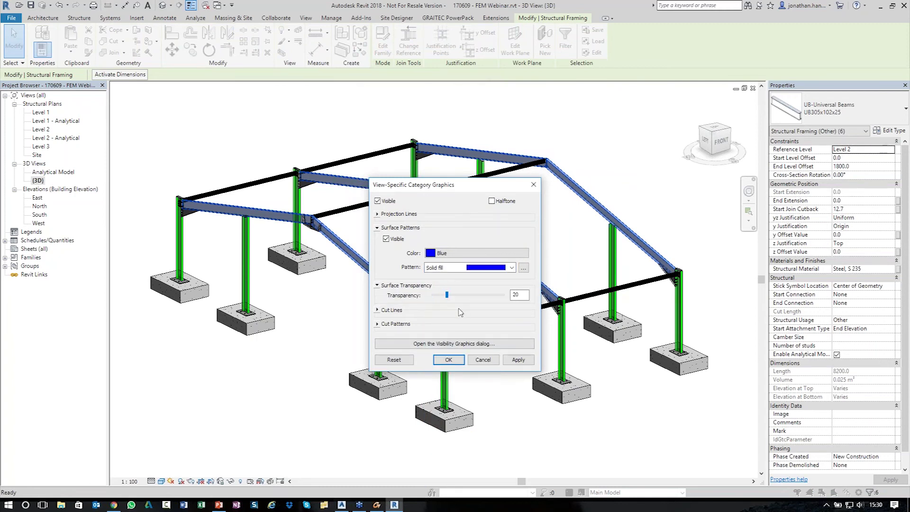
{"action": "left_click", "coordinate": [455, 361]}
{"action": "left_click", "coordinate": [364, 328]}
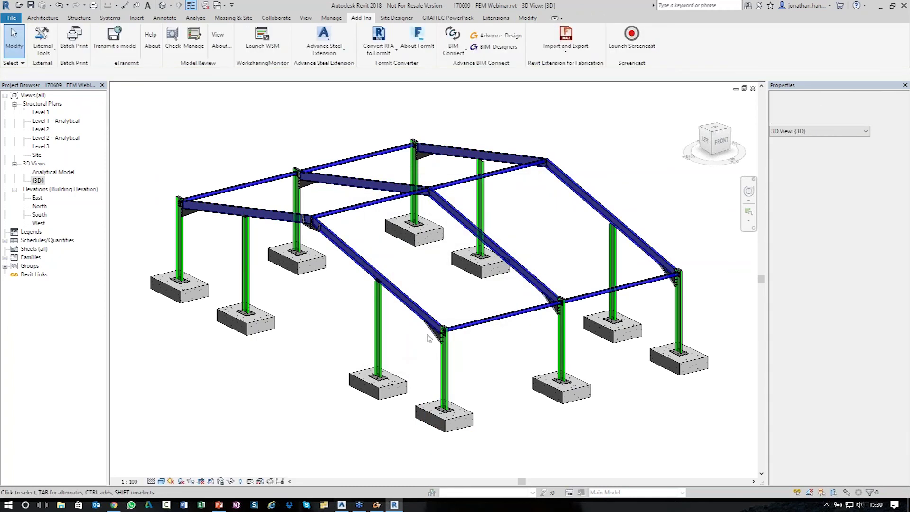
Step: Select all matching haunched frame knee connections and open the graphics override by category for them in the view
{"action": "scroll", "coordinate": [429, 335], "scroll_direction": "up", "scroll_amount": 4}
{"action": "scroll", "coordinate": [450, 342], "scroll_direction": "up", "scroll_amount": 2}
{"action": "right_click", "coordinate": [453, 328]}
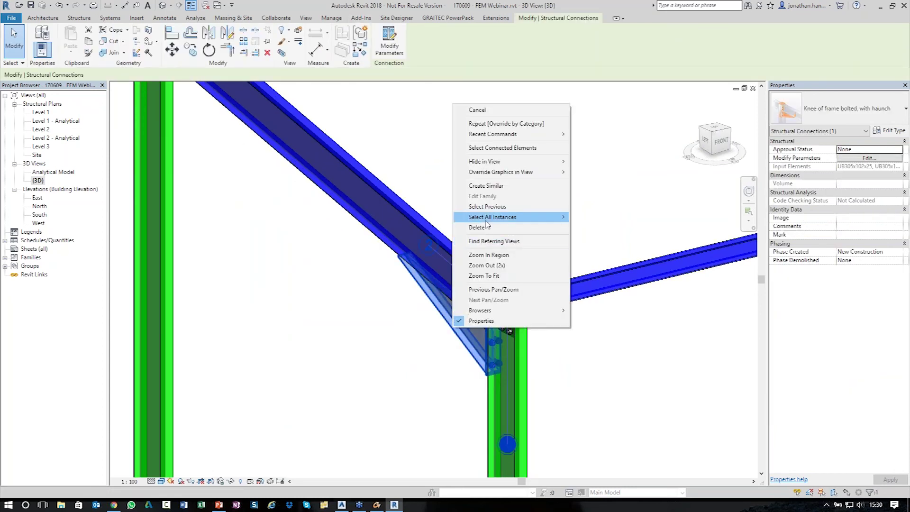
{"action": "mouse_move", "coordinate": [553, 221]}
{"action": "left_click", "coordinate": [604, 227]}
{"action": "right_click", "coordinate": [553, 188]}
{"action": "mouse_move", "coordinate": [658, 242]}
{"action": "left_click", "coordinate": [690, 242]}
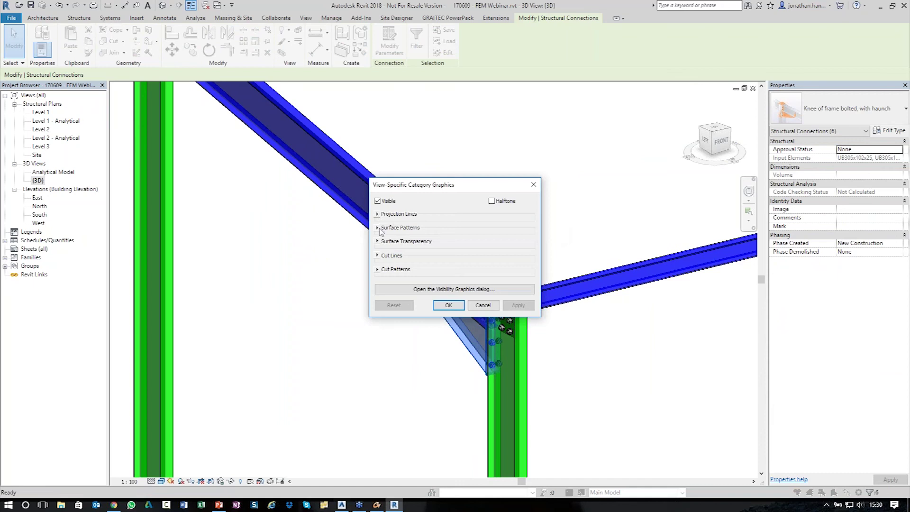
Step: Set the structural connections' surface pattern to a solid fill in orange, RGB 255-128-000
{"action": "left_click", "coordinate": [378, 228]}
{"action": "left_click", "coordinate": [452, 249]}
{"action": "left_click", "coordinate": [369, 280]}
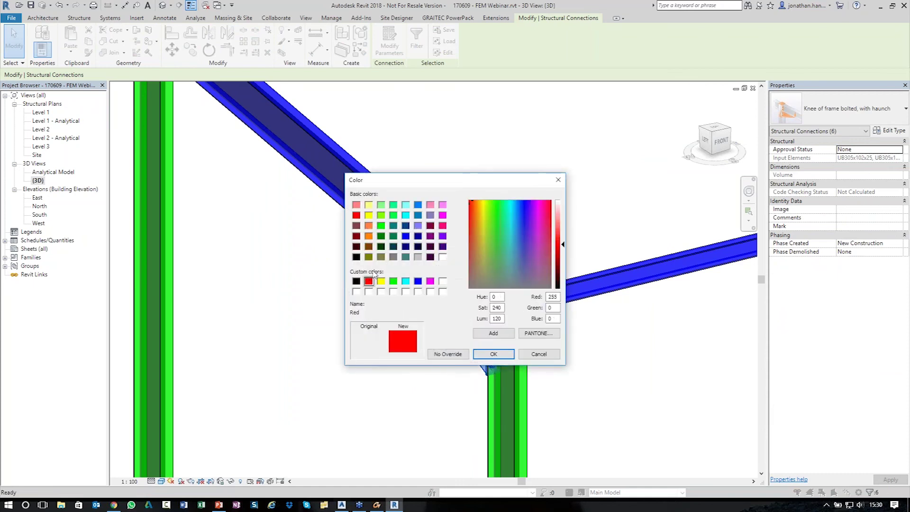
{"action": "left_click", "coordinate": [369, 235]}
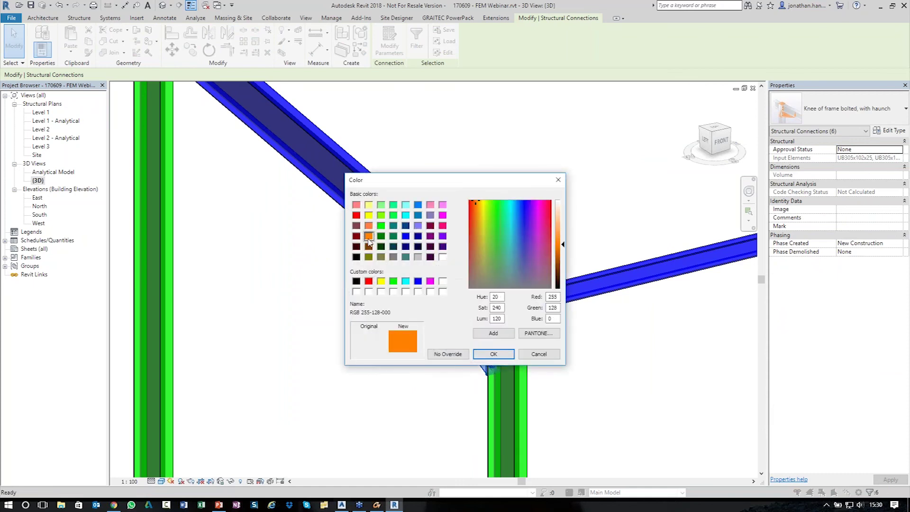
{"action": "left_click", "coordinate": [493, 353]}
{"action": "left_click", "coordinate": [495, 268]}
{"action": "left_click", "coordinate": [496, 449]}
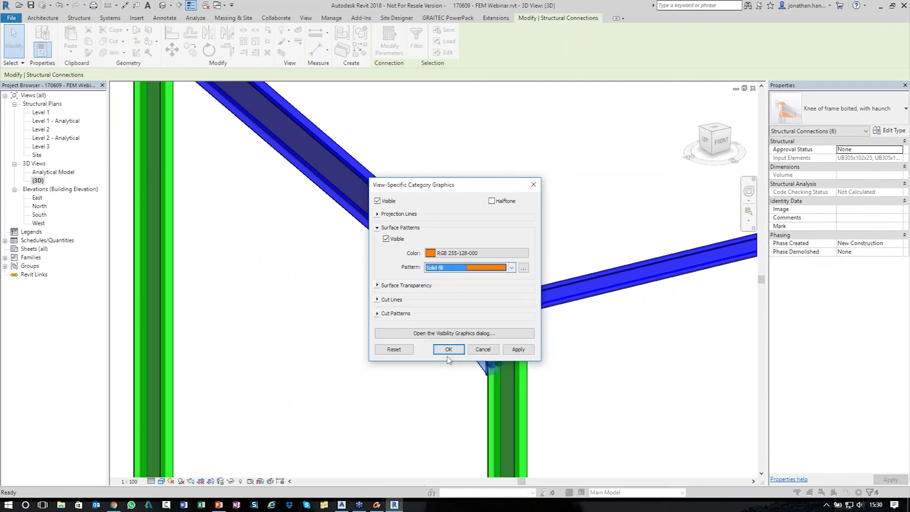
Step: Set the structural connections' surface transparency to 40, apply the category override and clear the selection
{"action": "left_click", "coordinate": [378, 285]}
{"action": "left_click", "coordinate": [466, 295]}
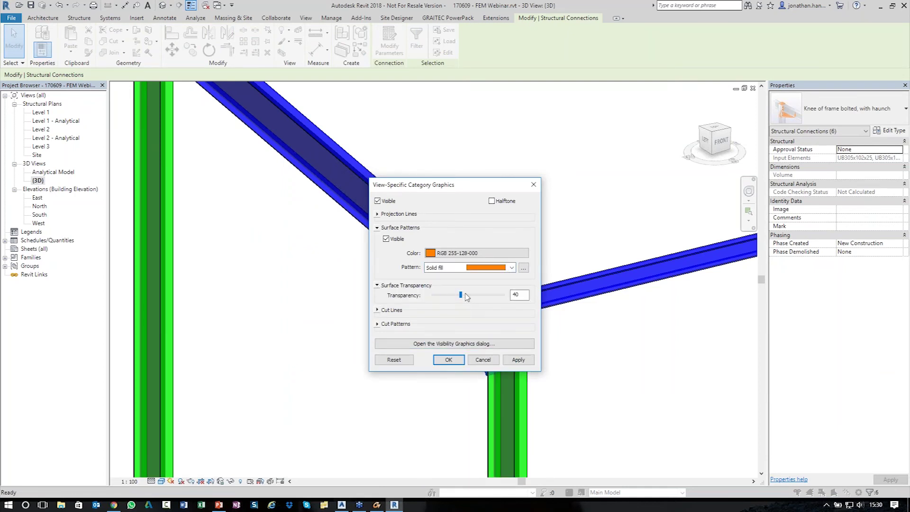
{"action": "left_click", "coordinate": [518, 359]}
{"action": "left_click", "coordinate": [448, 360]}
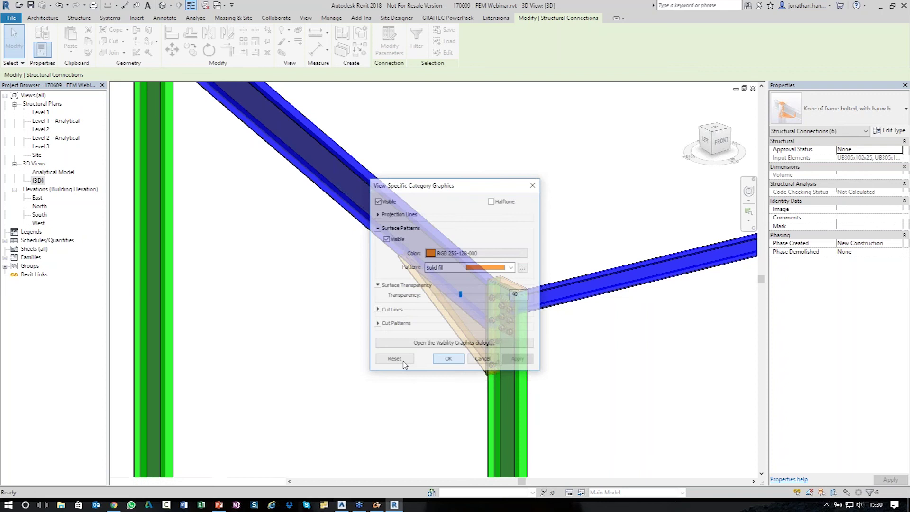
{"action": "left_click", "coordinate": [343, 302]}
Step: Inspect the coloured columns, beams, haunches and base plates around the frame in the 3D view
{"action": "scroll", "coordinate": [343, 301], "scroll_direction": "down", "scroll_amount": 10}
{"action": "middle_click_drag", "start_coordinate": [343, 301], "coordinate": [389, 306], "text": "shift"}
{"action": "scroll", "coordinate": [331, 172], "scroll_direction": "up", "scroll_amount": 10}
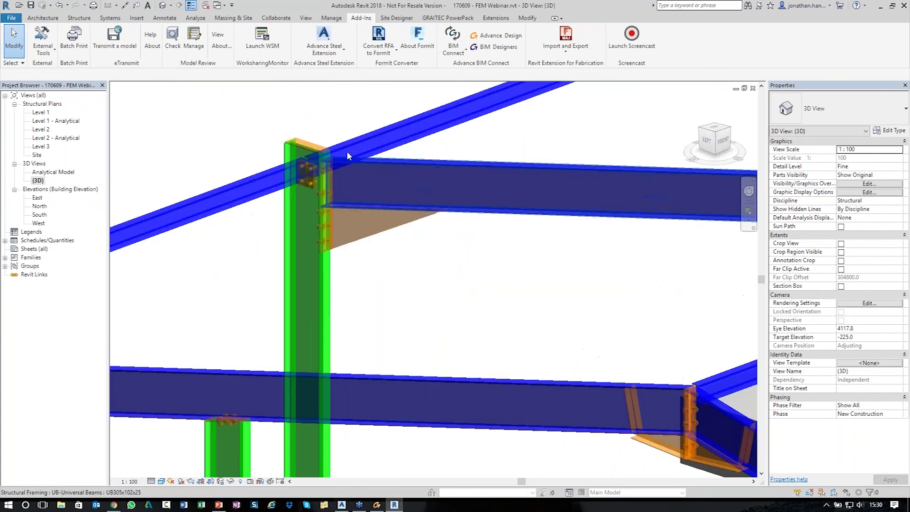
{"action": "scroll", "coordinate": [398, 258], "scroll_direction": "down", "scroll_amount": 8}
{"action": "scroll", "coordinate": [398, 258], "scroll_direction": "up", "scroll_amount": 8}
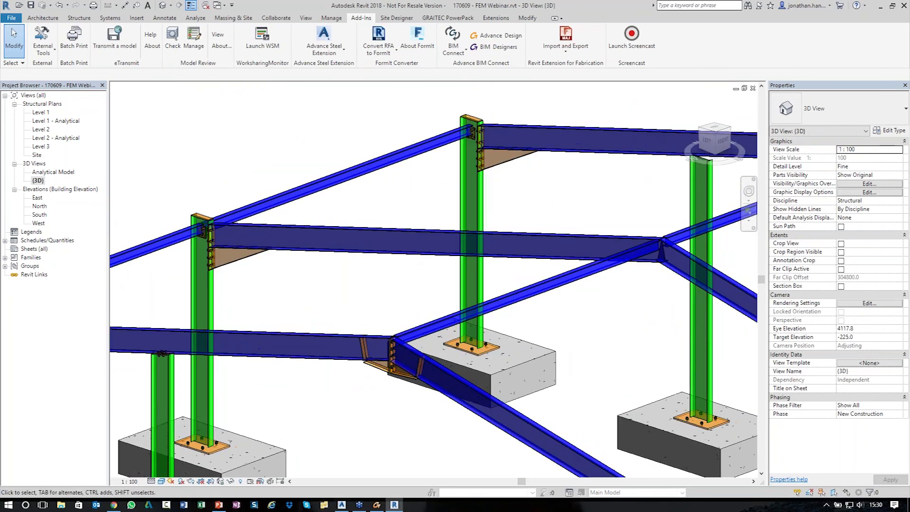
{"action": "scroll", "coordinate": [489, 280], "scroll_direction": "down", "scroll_amount": 6}
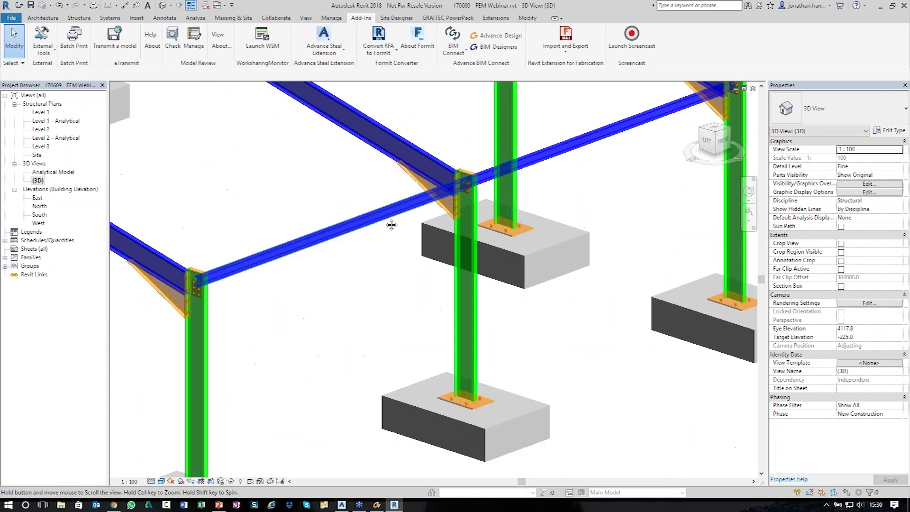
{"action": "scroll", "coordinate": [489, 280], "scroll_direction": "down", "scroll_amount": 8}
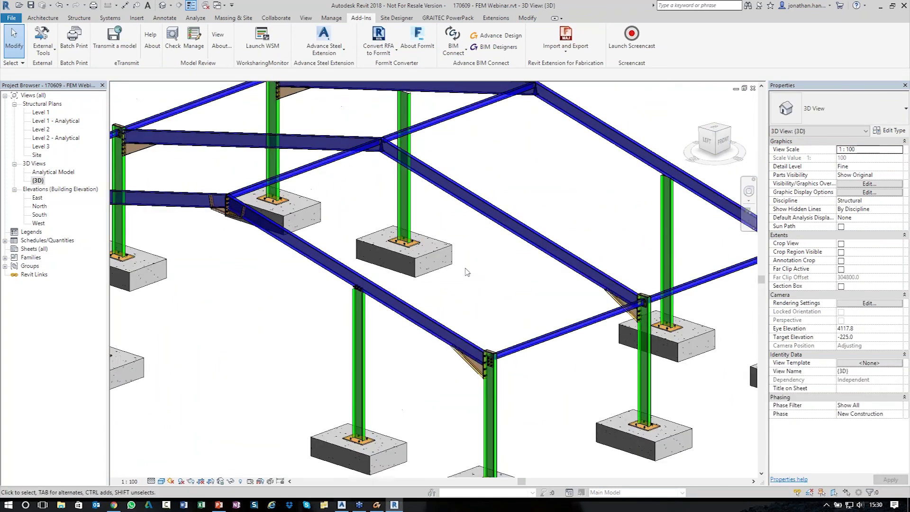
Step: Create a view template named "JH From AS" from the {3D} view, keeping its default properties
{"action": "right_click", "coordinate": [38, 181]}
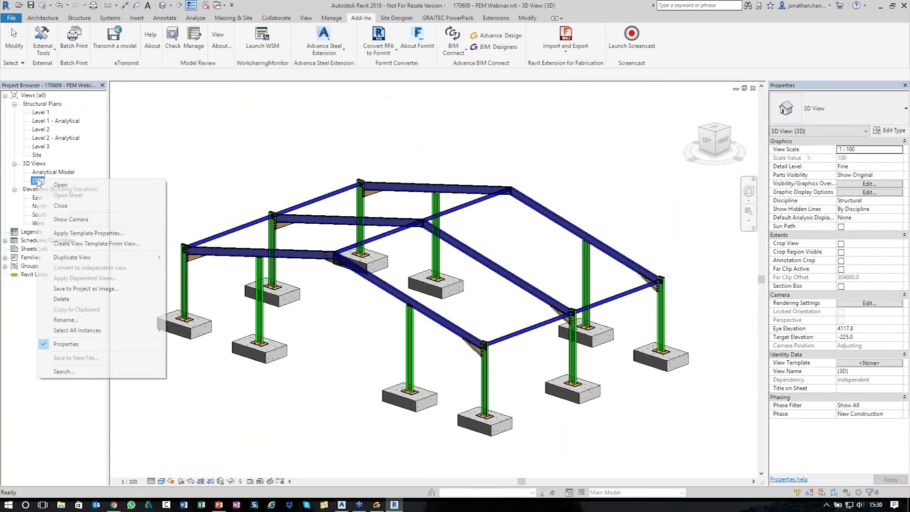
{"action": "left_click", "coordinate": [84, 243]}
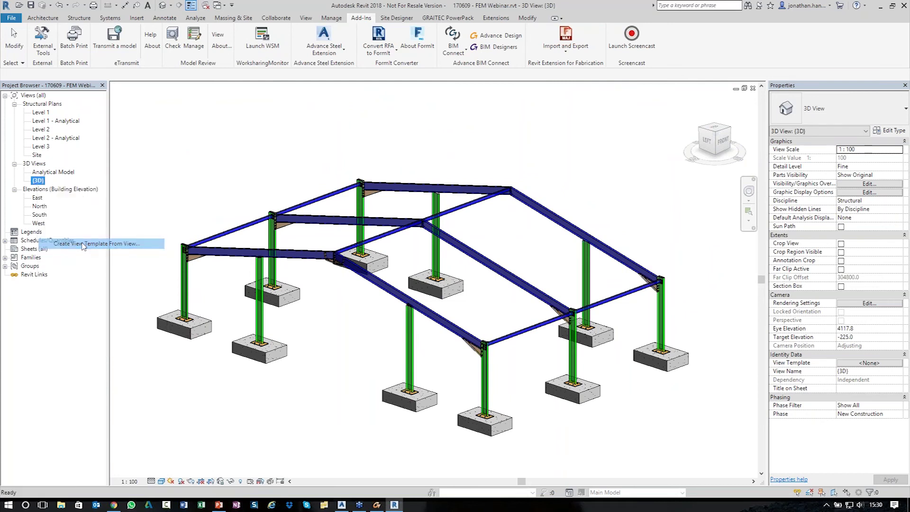
{"action": "type", "text": "JH S"}
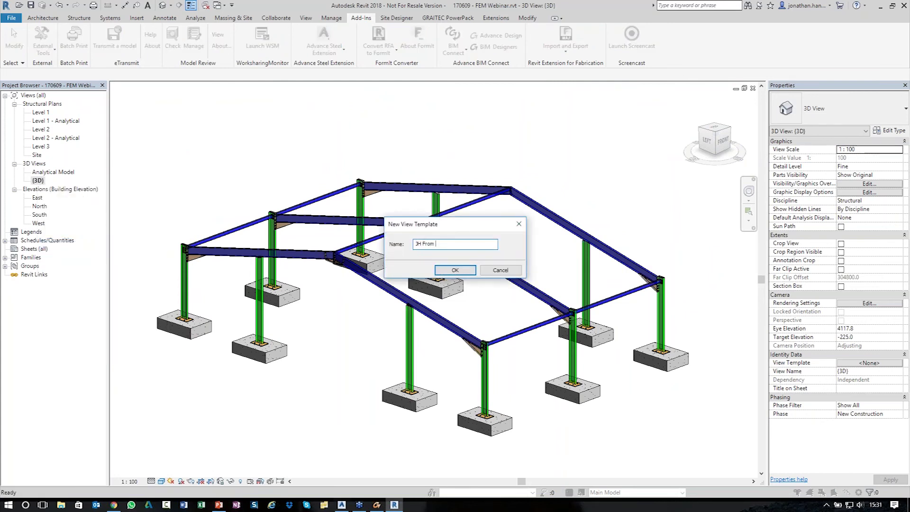
{"action": "left_click", "coordinate": [455, 270]}
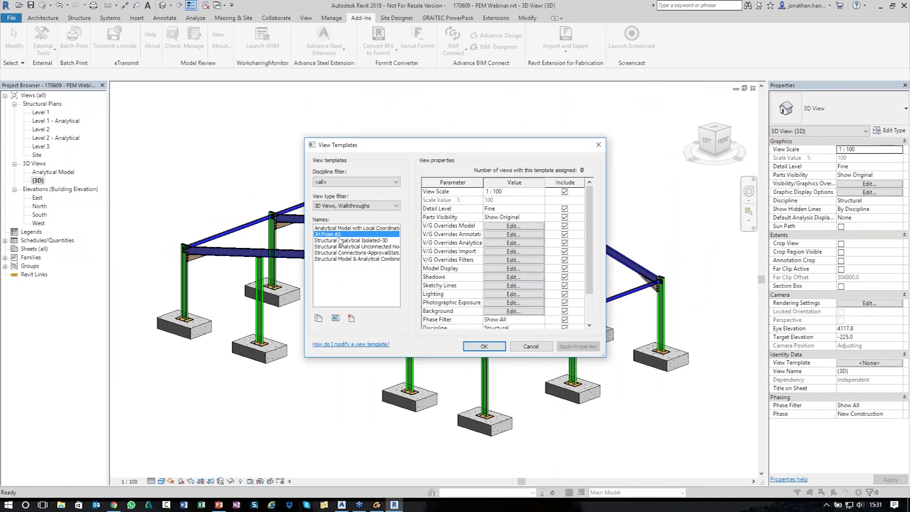
{"action": "left_click", "coordinate": [483, 346]}
Step: Compare the coloured Revit frame with the Advance Steel model and return to the Revit 3D view
{"action": "middle_click_drag", "start_coordinate": [474, 331], "coordinate": [549, 314]}
{"action": "scroll", "coordinate": [301, 204], "scroll_direction": "up", "scroll_amount": 2}
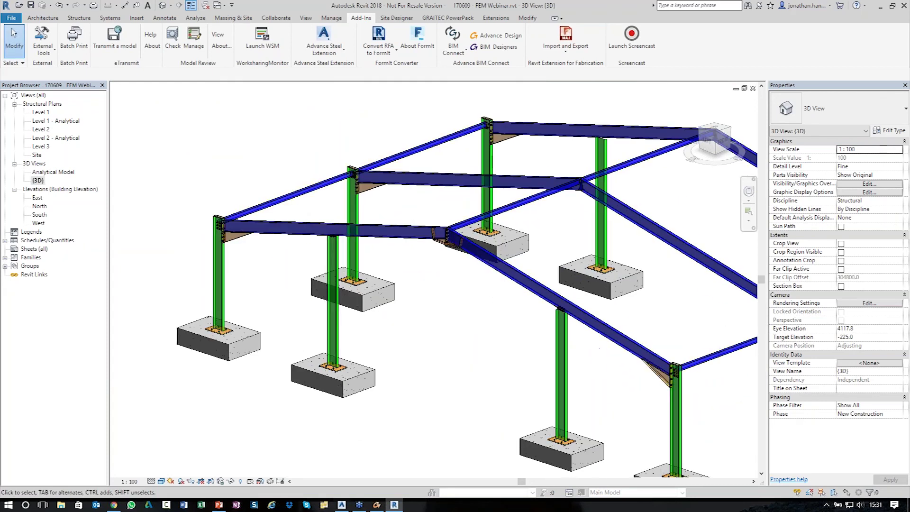
{"action": "scroll", "coordinate": [287, 159], "scroll_direction": "down", "scroll_amount": 1}
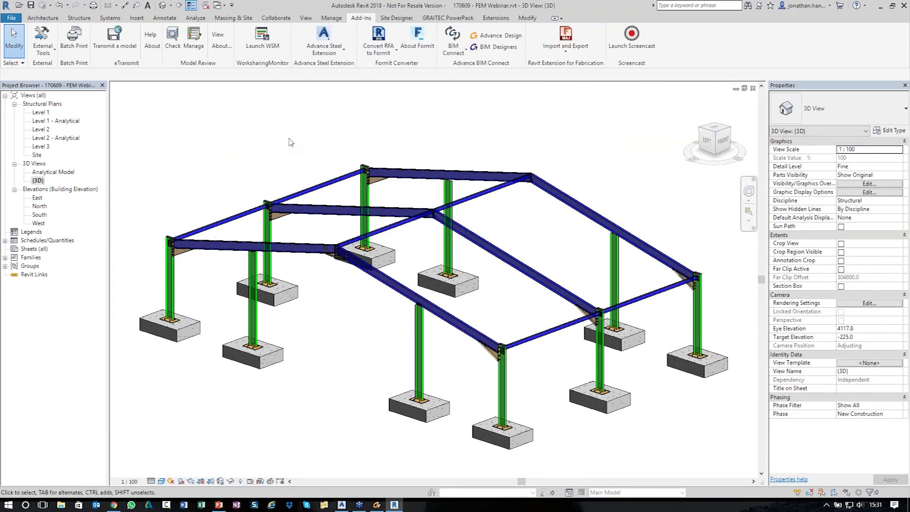
{"action": "middle_click_drag", "start_coordinate": [469, 385], "coordinate": [483, 355], "text": "shift"}
{"action": "middle_click_drag", "start_coordinate": [539, 293], "coordinate": [498, 279], "text": "shift"}
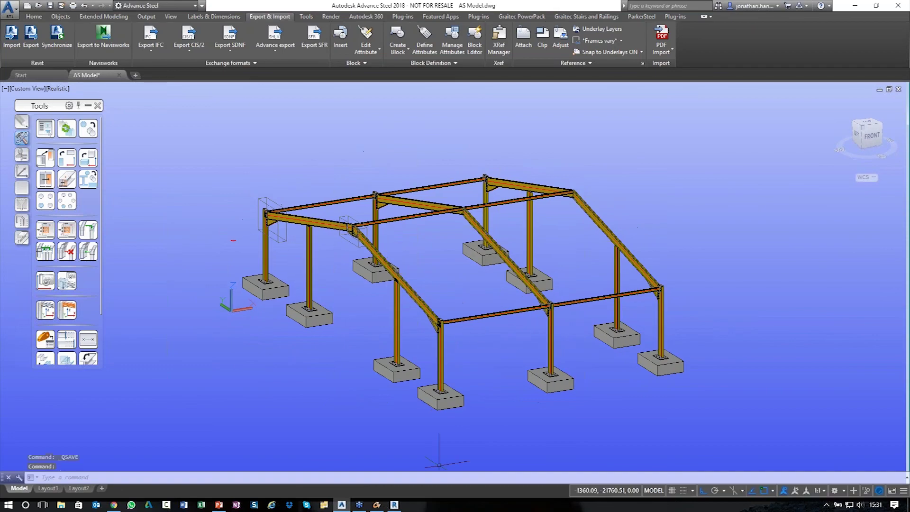
{"action": "left_click", "coordinate": [400, 506]}
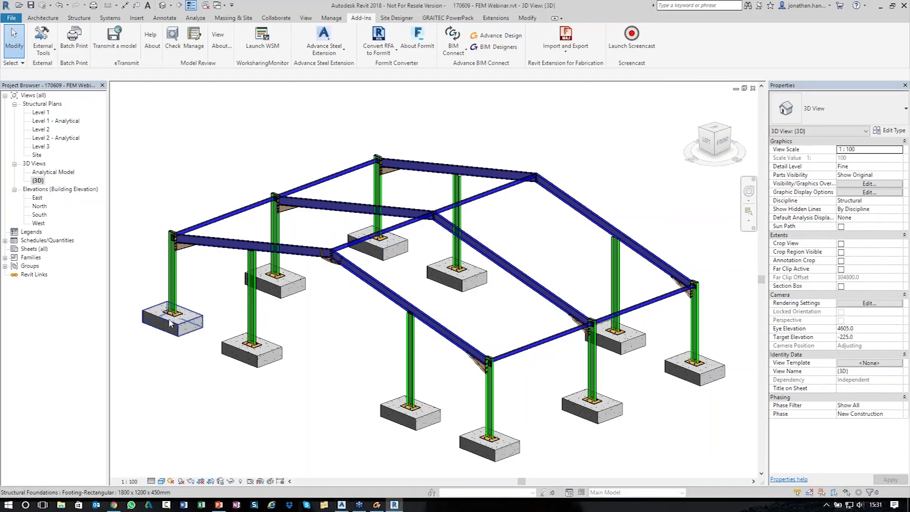
{"action": "scroll", "coordinate": [345, 300], "scroll_direction": "down", "scroll_amount": 1}
{"action": "scroll", "coordinate": [345, 298], "scroll_direction": "up", "scroll_amount": 1}
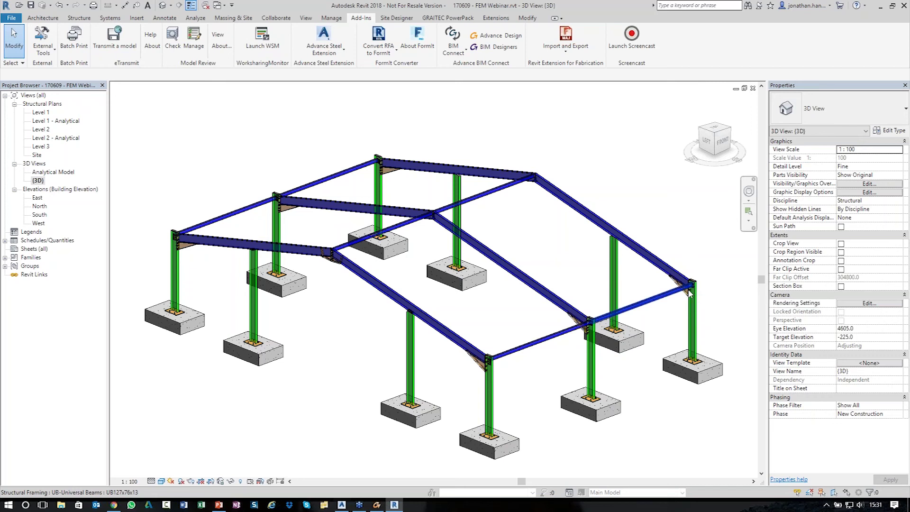
{"action": "middle_click_drag", "start_coordinate": [611, 209], "coordinate": [611, 188]}
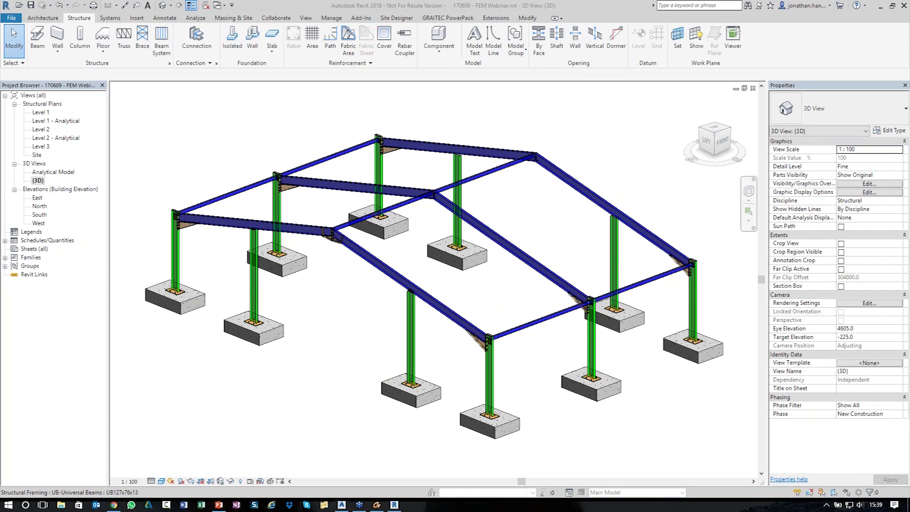
Step: Switch to the FEM Webinar presentation in PowerPoint
{"action": "mouse_move", "coordinate": [218, 503]}
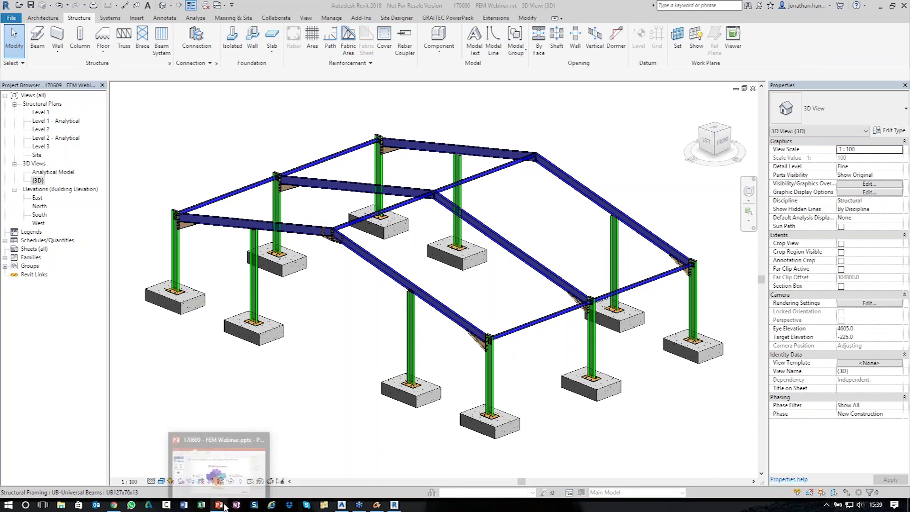